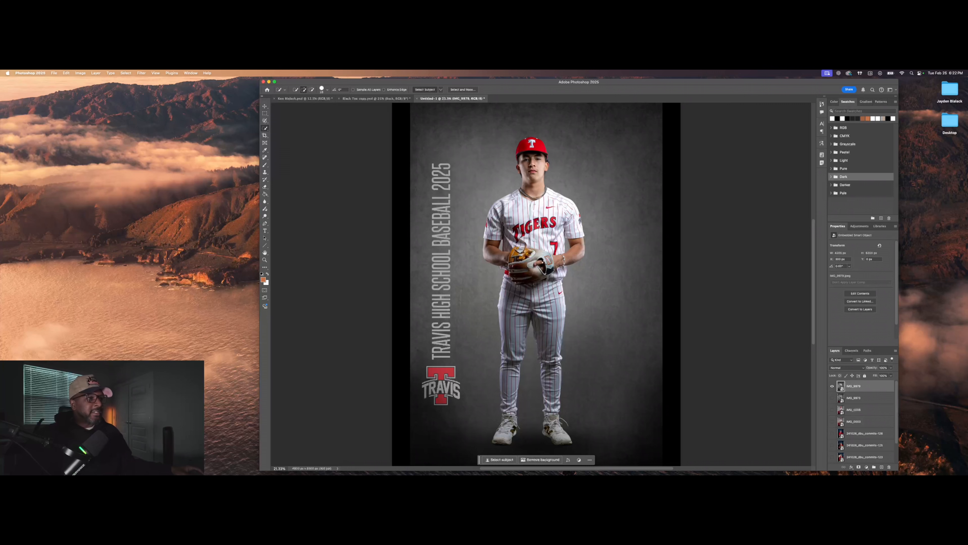
Step: Copy the selected player to its own layer, preview the cut-out, then undo both changes
{"action": "right_click", "coordinate": [539, 215]}
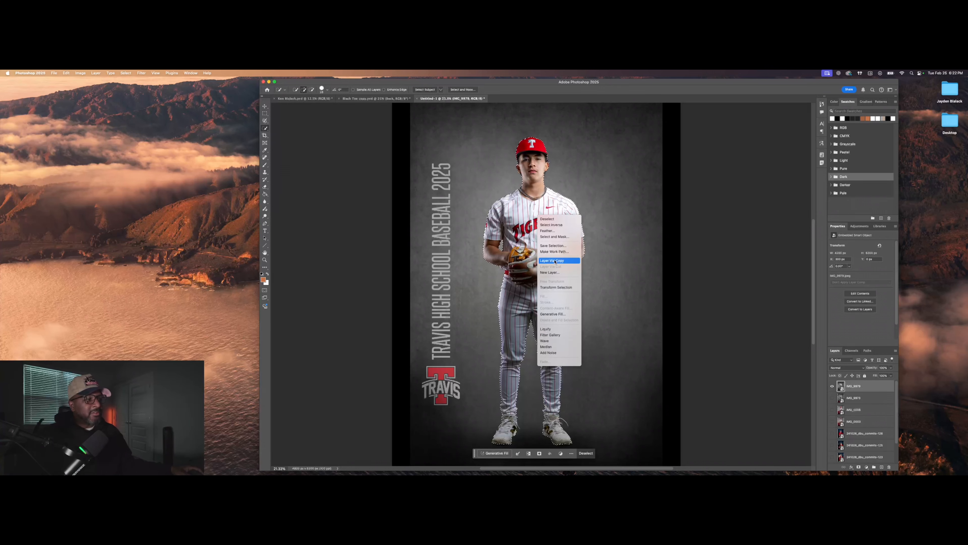
{"action": "left_click", "coordinate": [555, 261]}
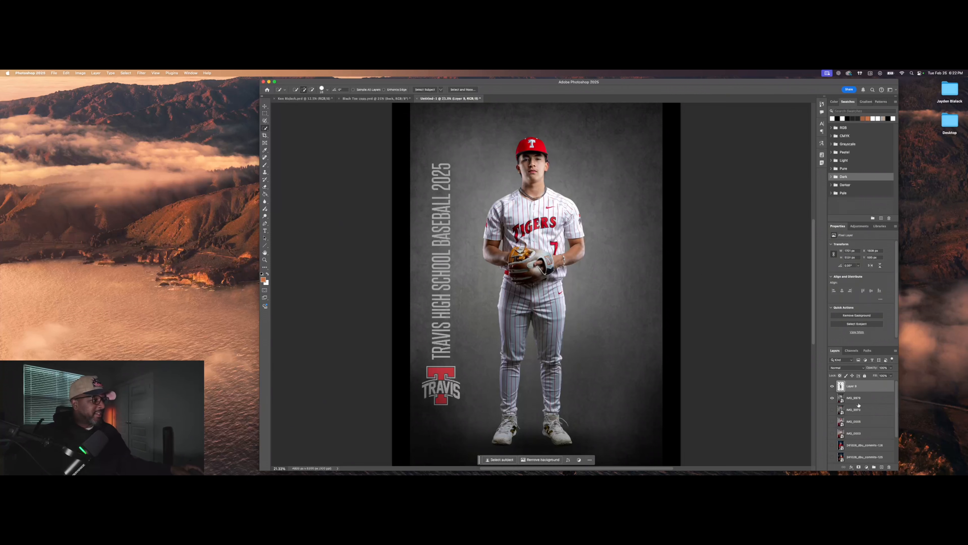
{"action": "left_click", "coordinate": [833, 398]}
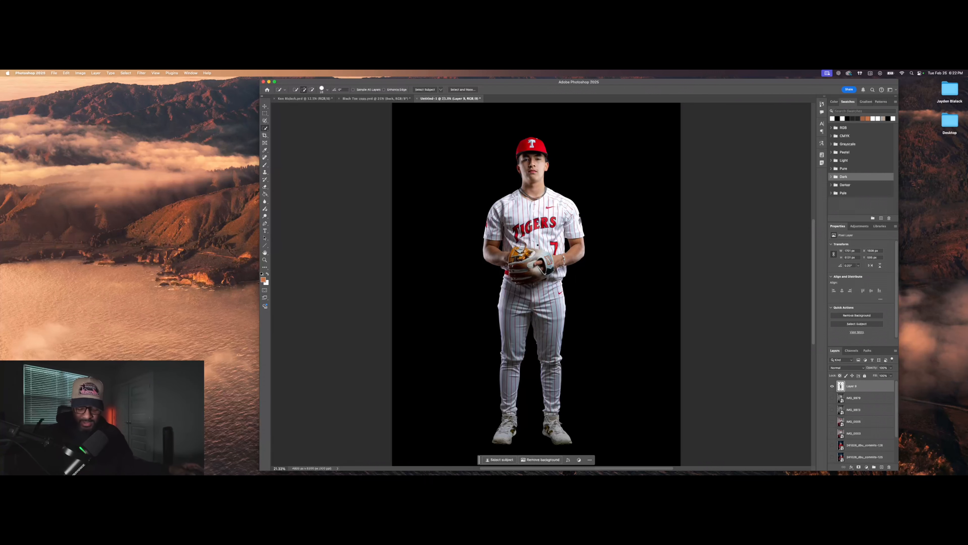
{"action": "key", "text": "super+z"}
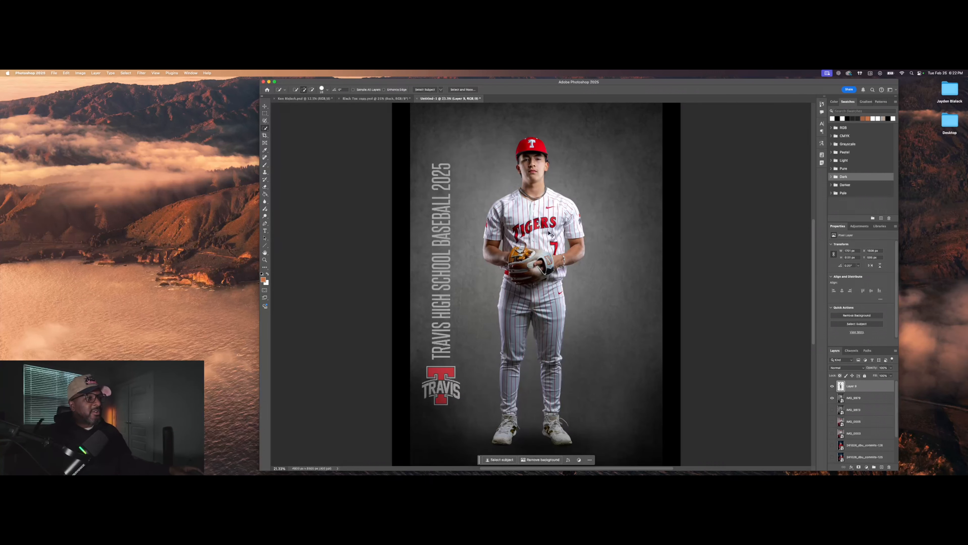
{"action": "key", "text": "super+z"}
{"action": "key", "text": "super+z"}
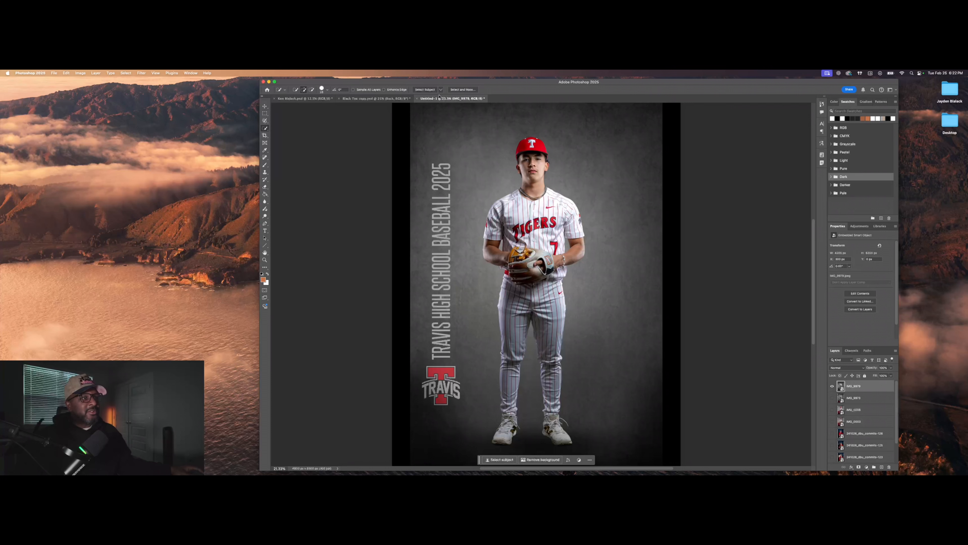
Step: Select the player with the Object Selection Tool, then brush the glove back in with Quick Selection
{"action": "left_click", "coordinate": [266, 130]}
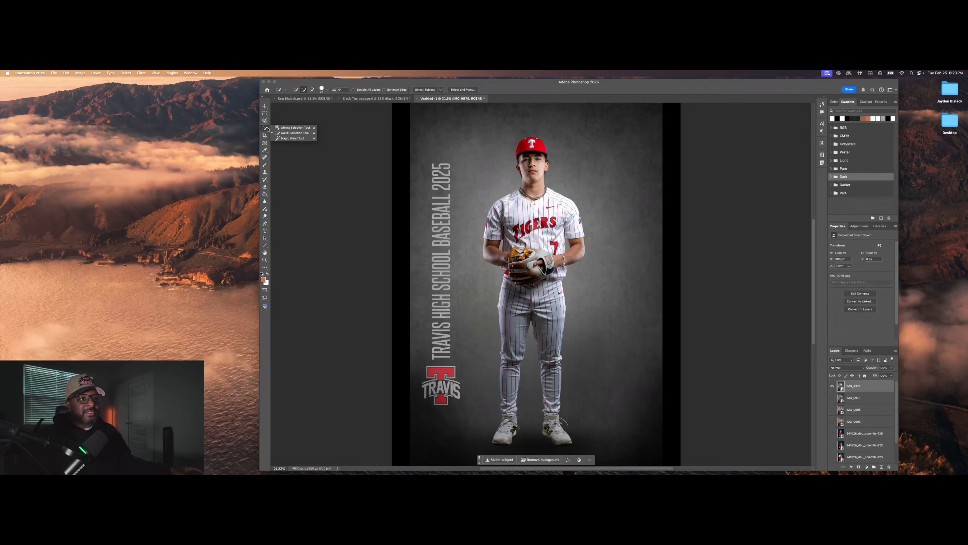
{"action": "left_click", "coordinate": [278, 127]}
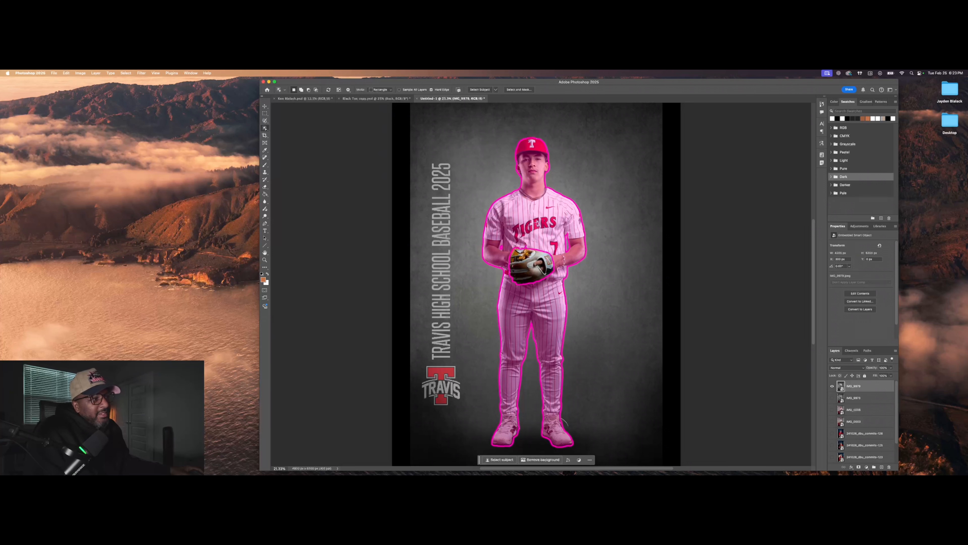
{"action": "left_click", "coordinate": [536, 222]}
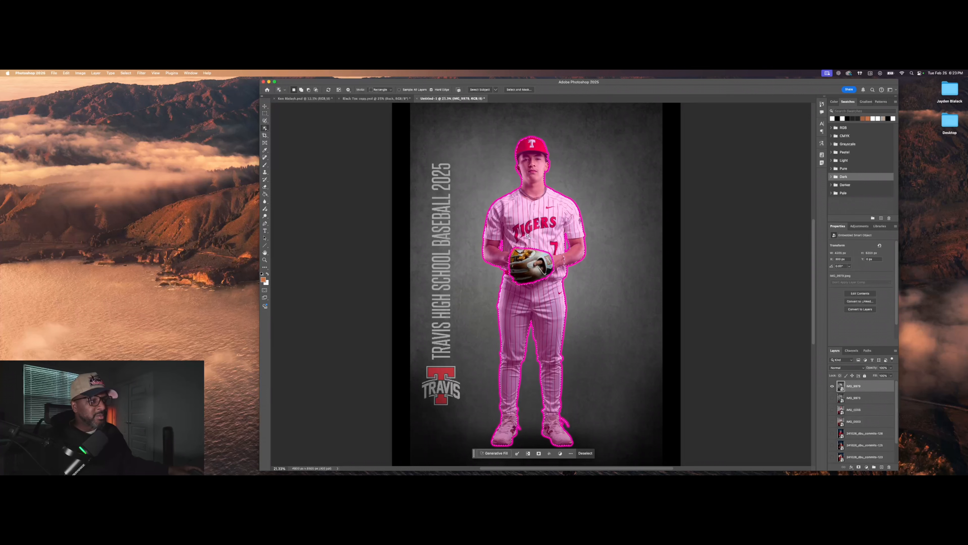
{"action": "left_click", "coordinate": [539, 260], "text": "alt"}
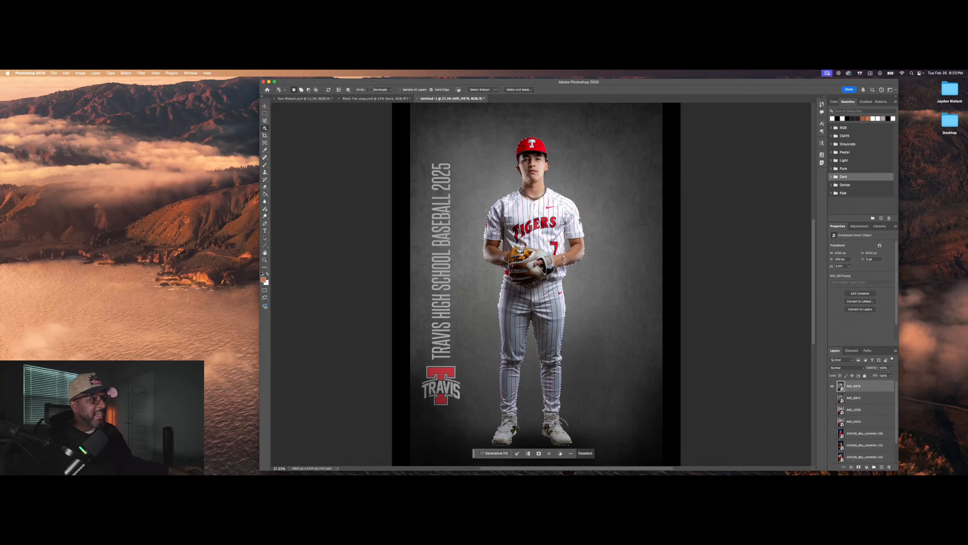
{"action": "key", "text": "shift+w"}
{"action": "left_click_drag", "start_coordinate": [522, 263], "coordinate": [545, 267]}
Step: Zoom in and add the shirt bulge below the elbow and the sleeve edge to the selection
{"action": "scroll", "coordinate": [502, 259], "scroll_direction": "up", "scroll_amount": 10}
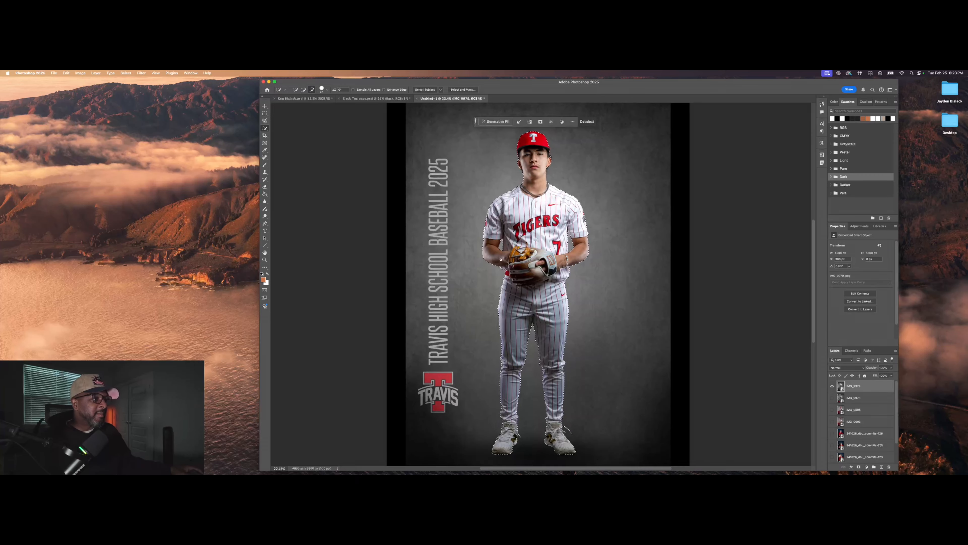
{"action": "left_click_drag", "start_coordinate": [503, 299], "coordinate": [515, 322]}
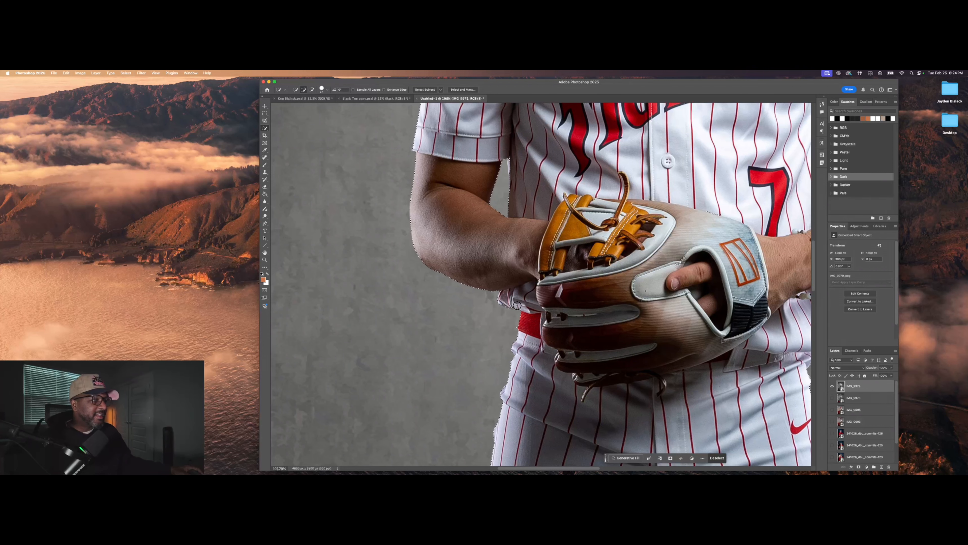
{"action": "scroll", "coordinate": [555, 300], "scroll_direction": "down", "scroll_amount": 5}
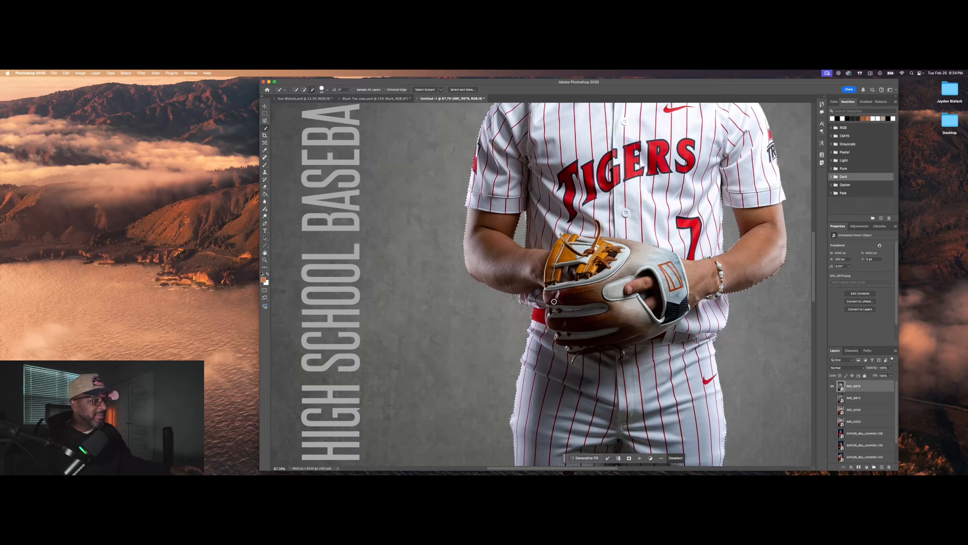
{"action": "scroll", "coordinate": [531, 248], "scroll_direction": "up", "scroll_amount": 4}
{"action": "scroll", "coordinate": [530, 250], "scroll_direction": "up", "scroll_amount": 8}
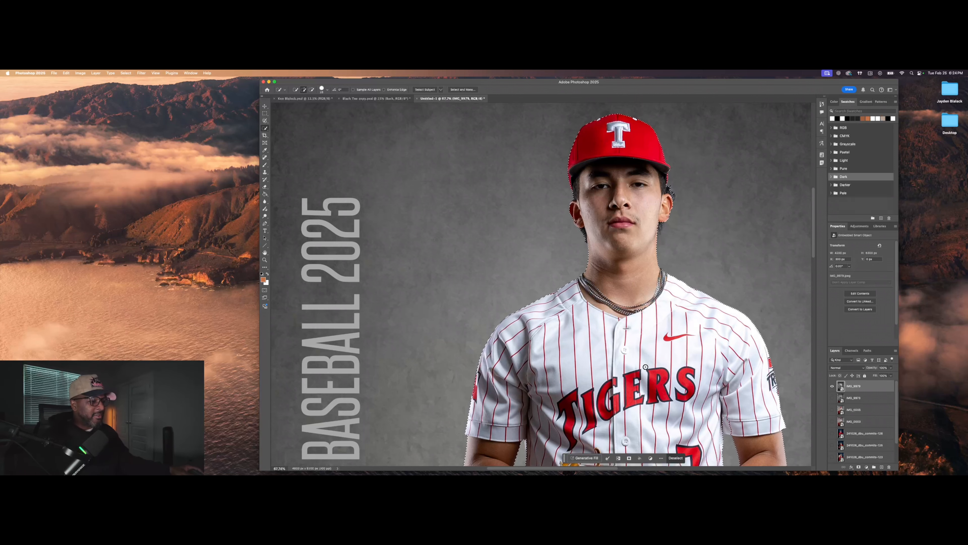
{"action": "scroll", "coordinate": [588, 463], "scroll_direction": "right", "scroll_amount": 5}
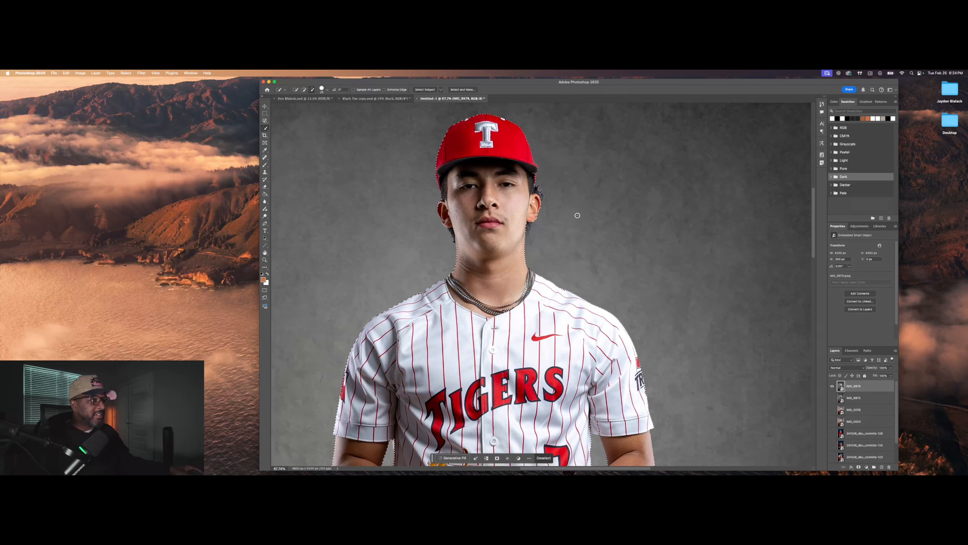
{"action": "scroll", "coordinate": [538, 196], "scroll_direction": "up", "scroll_amount": 2}
{"action": "scroll", "coordinate": [538, 196], "scroll_direction": "up", "scroll_amount": 1}
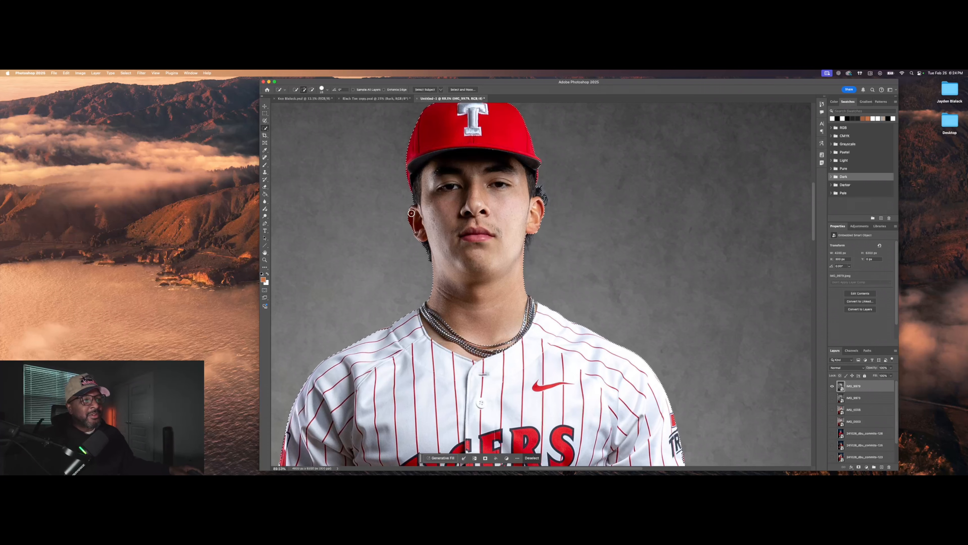
{"action": "scroll", "coordinate": [553, 125], "scroll_direction": "down", "scroll_amount": 5}
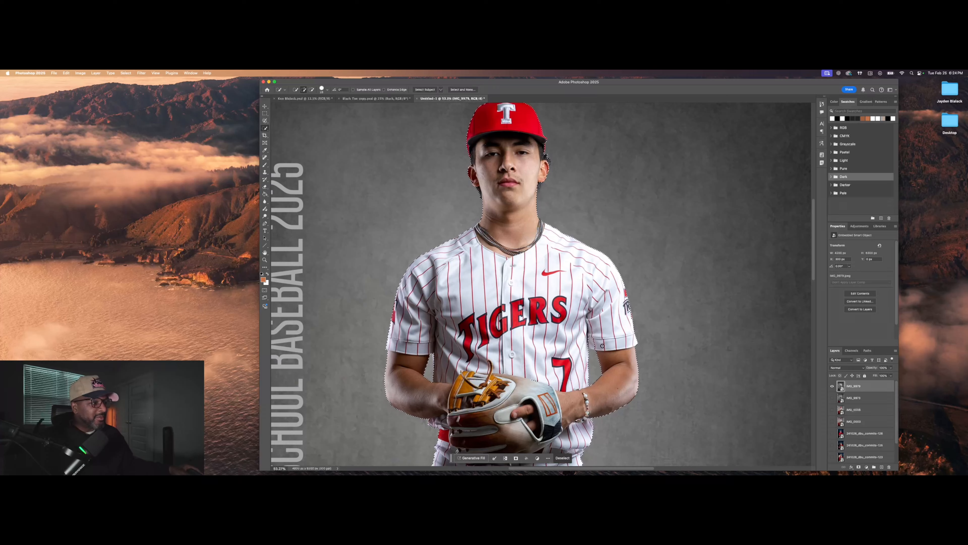
{"action": "scroll", "coordinate": [597, 343], "scroll_direction": "up", "scroll_amount": 10}
{"action": "scroll", "coordinate": [596, 343], "scroll_direction": "down", "scroll_amount": 4}
{"action": "left_click", "coordinate": [539, 328]}
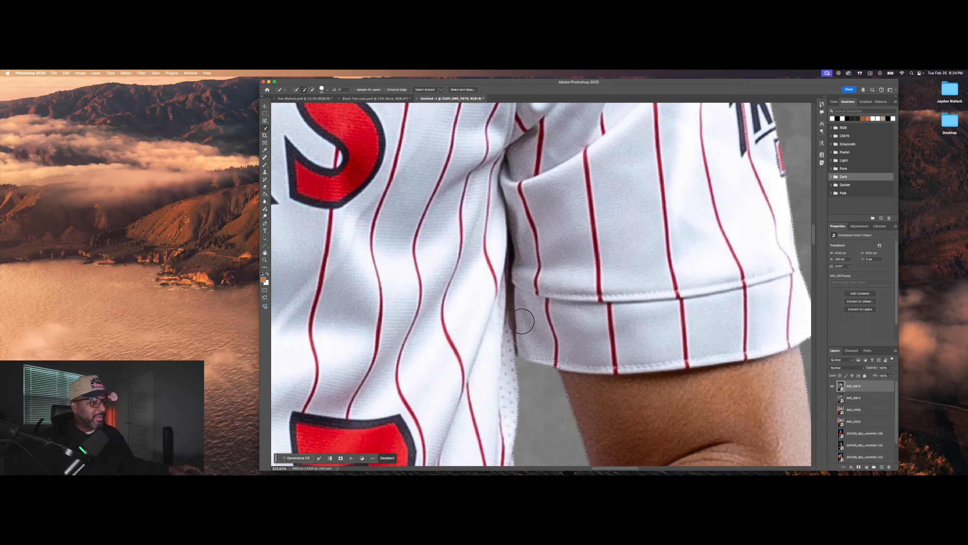
Step: Fit the whole player back in view, then open and dismiss the canvas context menu
{"action": "key", "text": "super+0"}
{"action": "scroll", "coordinate": [465, 402], "scroll_direction": "down", "scroll_amount": 5}
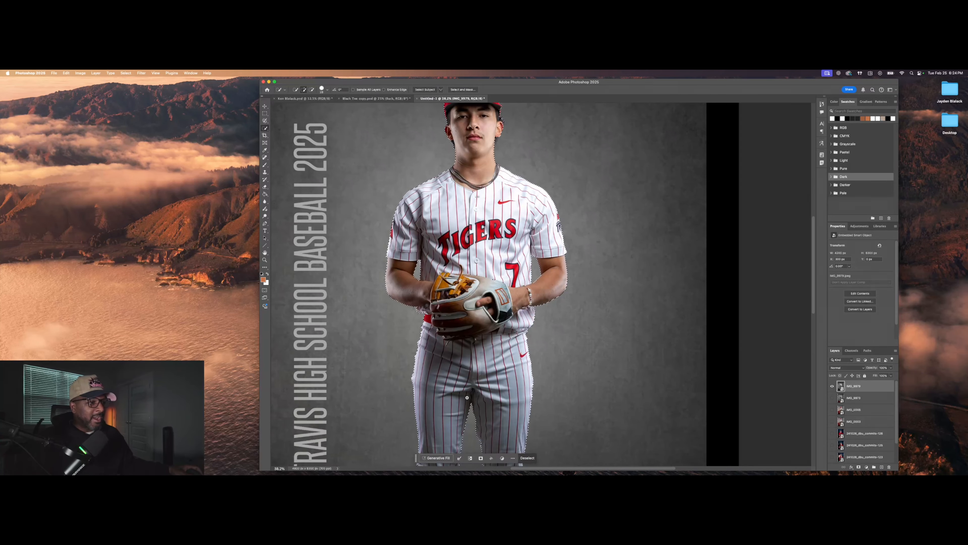
{"action": "scroll", "coordinate": [456, 390], "scroll_direction": "down", "scroll_amount": 3}
{"action": "right_click", "coordinate": [460, 265]}
{"action": "left_click", "coordinate": [460, 266]}
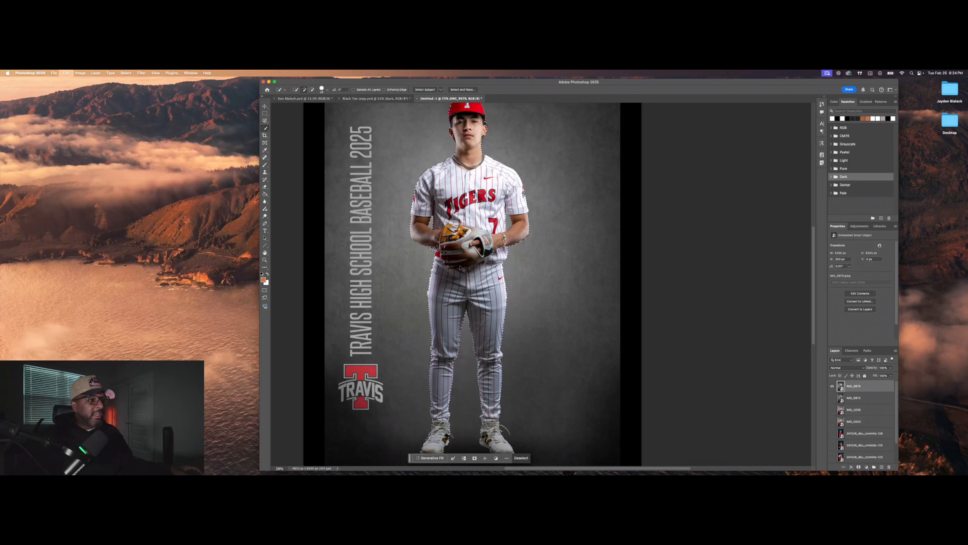
Step: Deselect the player and preview the IMG_9979, IMG_9973 and IMG_0006 photo layers, leaving each hidden
{"action": "right_click", "coordinate": [460, 266]}
{"action": "left_click", "coordinate": [472, 272]}
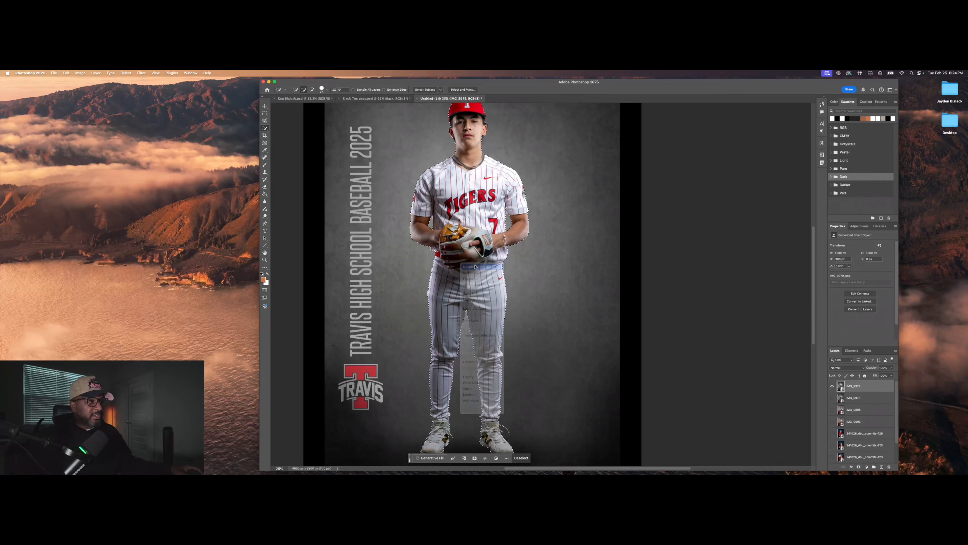
{"action": "left_click", "coordinate": [833, 385]}
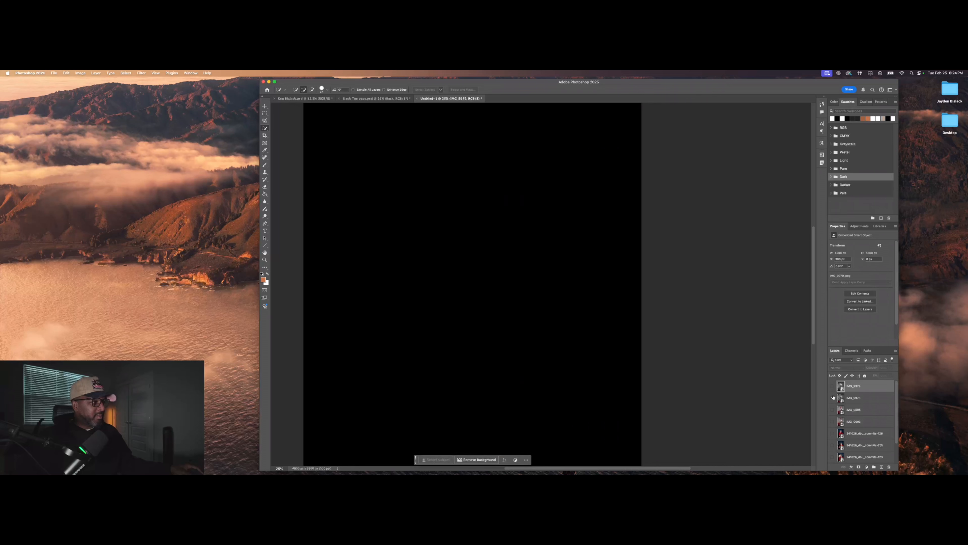
{"action": "left_click", "coordinate": [832, 397]}
{"action": "left_click", "coordinate": [833, 398]}
{"action": "left_click", "coordinate": [832, 409]}
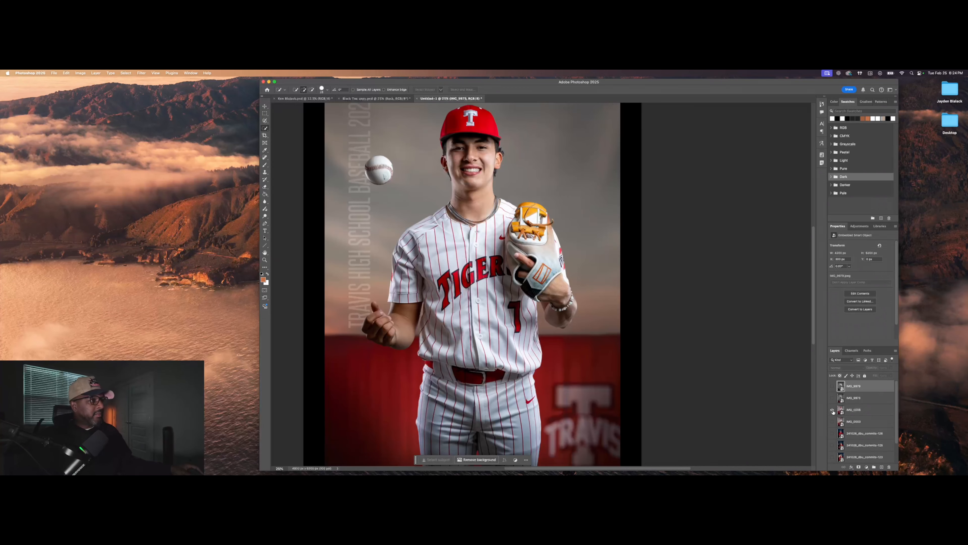
{"action": "scroll", "coordinate": [449, 344], "scroll_direction": "down", "scroll_amount": 1}
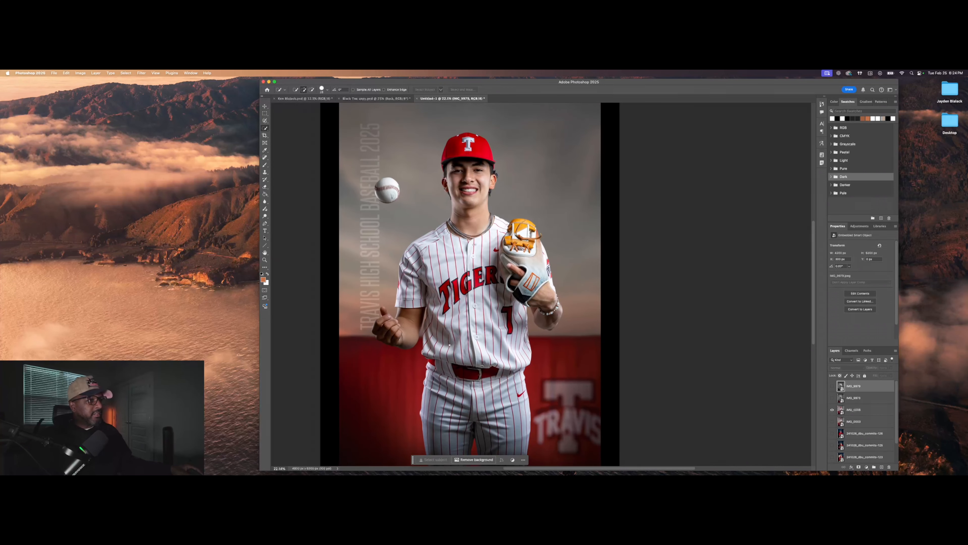
{"action": "left_click", "coordinate": [833, 409]}
Step: Preview and hide IMG_0003, the 241026_dbu_commits photos and the ball-held-forward photo
{"action": "left_click", "coordinate": [832, 421]}
{"action": "scroll", "coordinate": [391, 284], "scroll_direction": "down", "scroll_amount": 1}
{"action": "left_click", "coordinate": [833, 421]}
{"action": "scroll", "coordinate": [833, 433], "scroll_direction": "down", "scroll_amount": 2}
{"action": "left_click", "coordinate": [833, 430]}
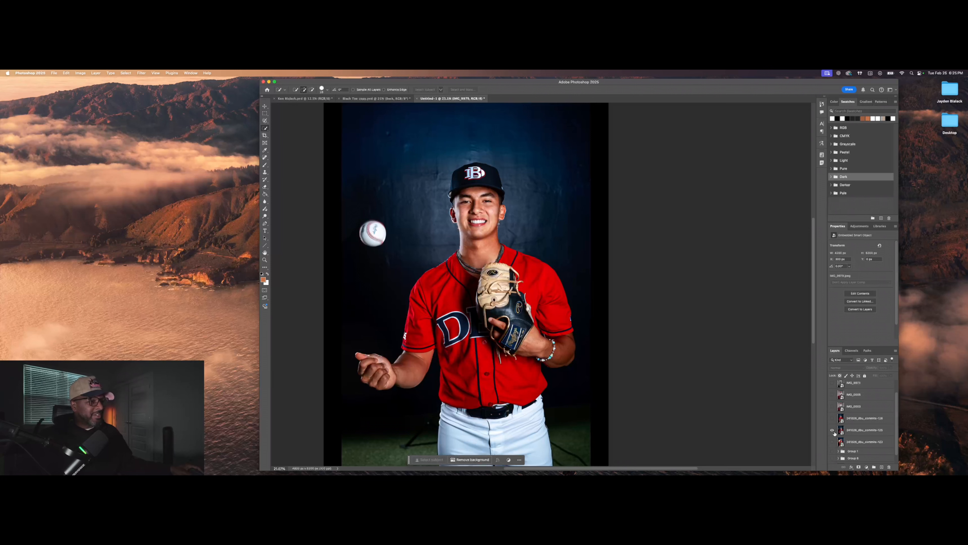
{"action": "left_click", "coordinate": [834, 431]}
{"action": "left_click", "coordinate": [832, 443]}
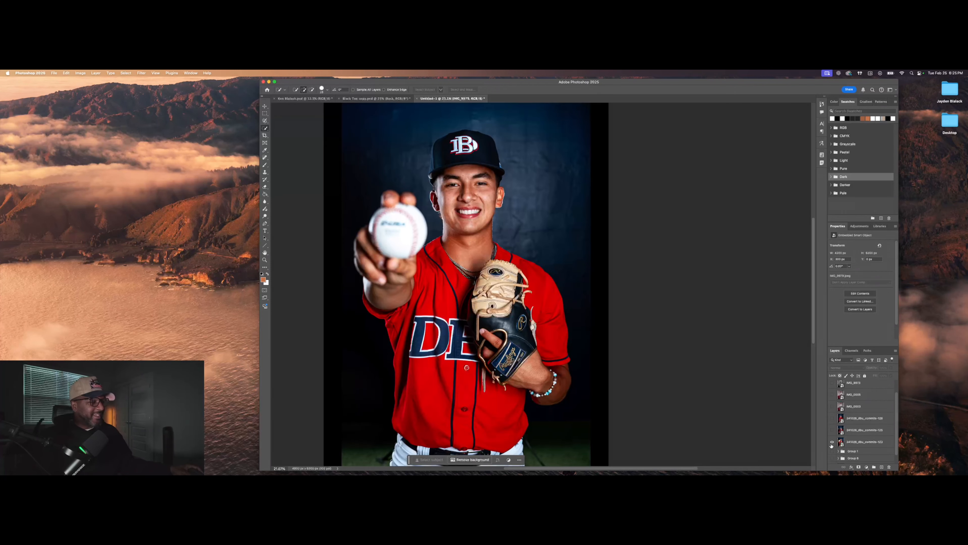
{"action": "left_click", "coordinate": [831, 444]}
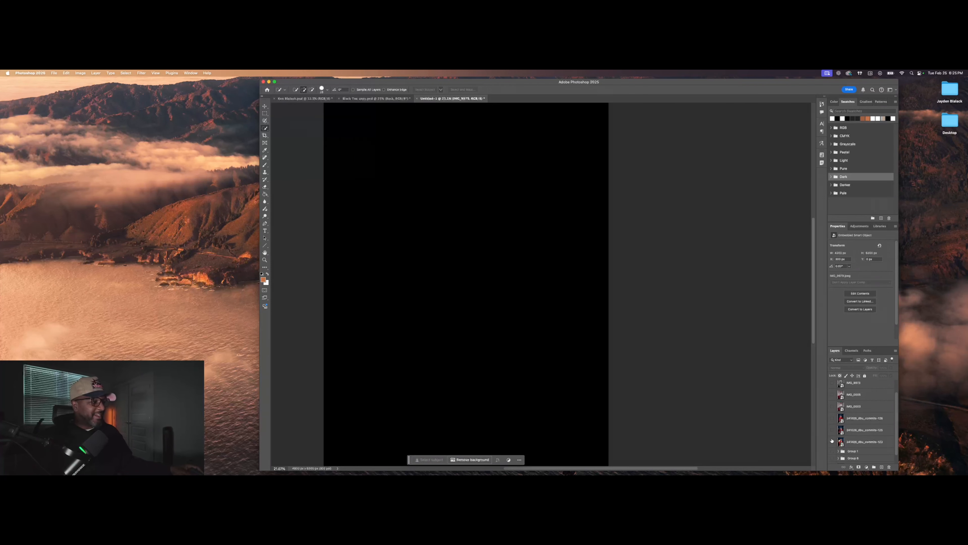
{"action": "left_click", "coordinate": [833, 441]}
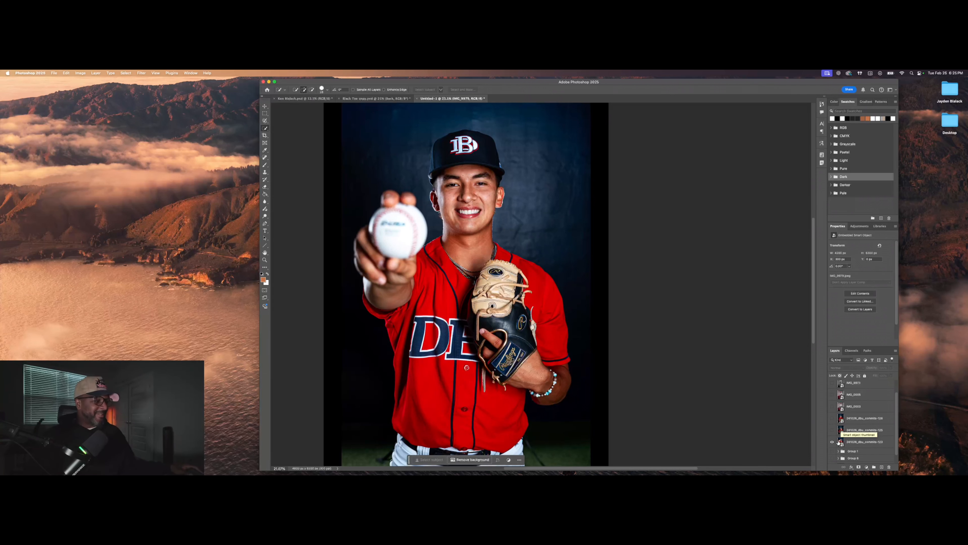
{"action": "left_click", "coordinate": [833, 442]}
{"action": "mouse_move", "coordinate": [741, 472]}
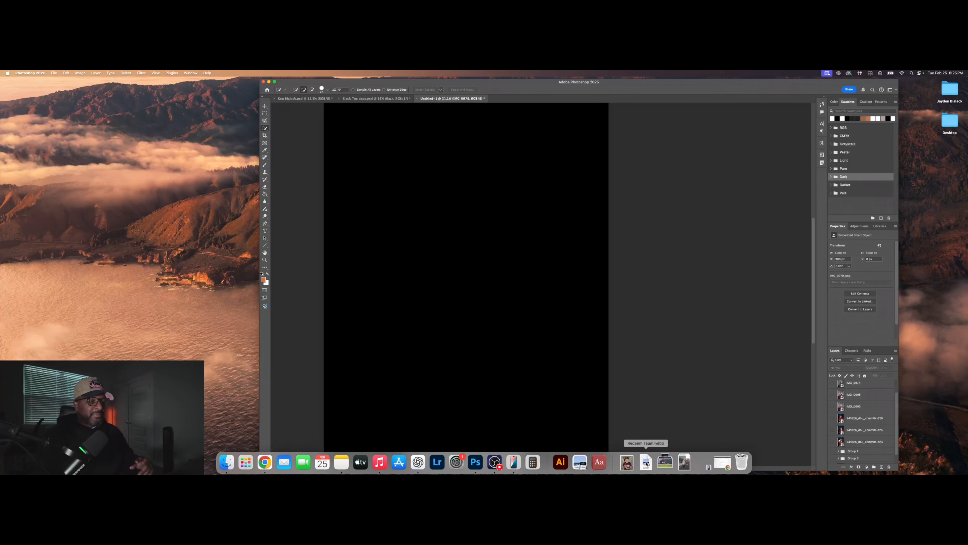
Step: Open the Redeem Team.webp reference, zoom in on its shirt design, then close it
{"action": "left_click", "coordinate": [646, 462]}
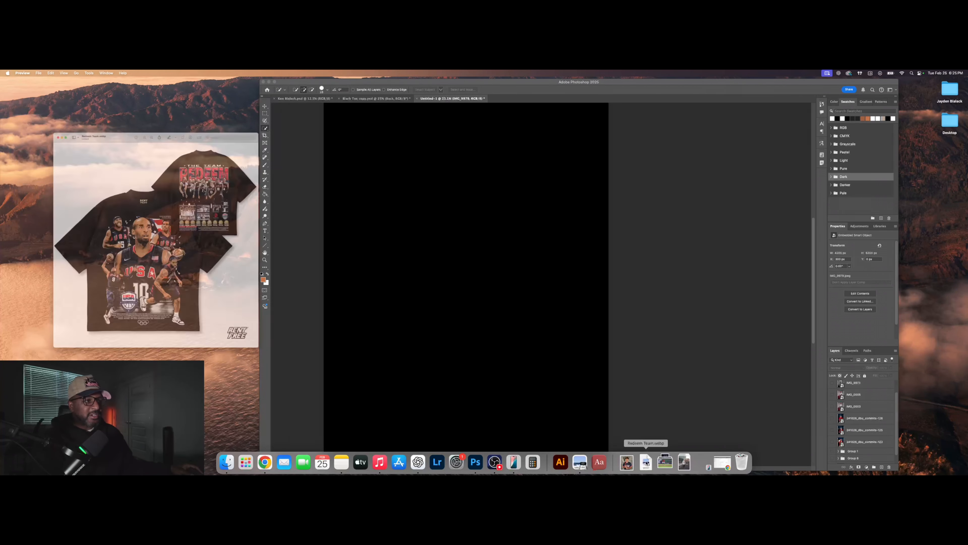
{"action": "left_click_drag", "start_coordinate": [97, 88], "coordinate": [441, 112]}
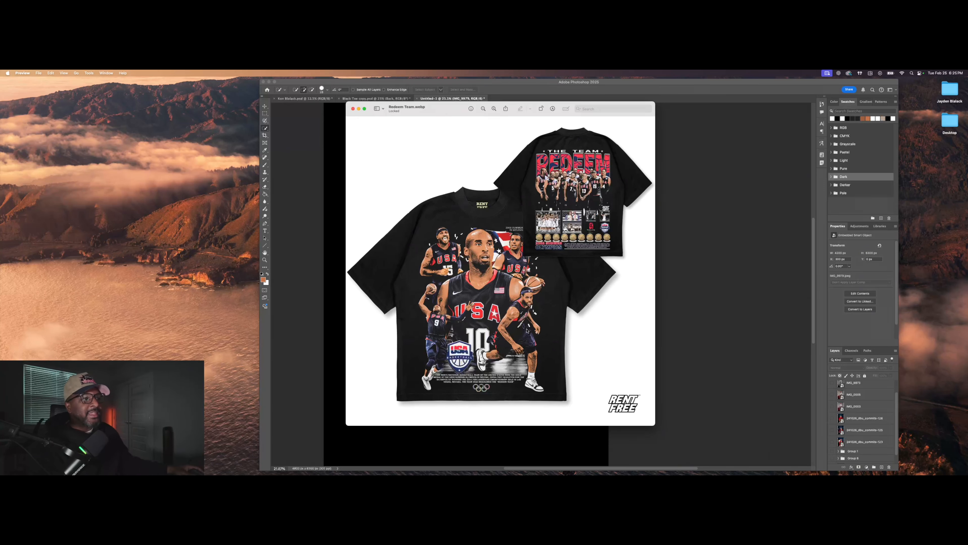
{"action": "left_click", "coordinate": [494, 109]}
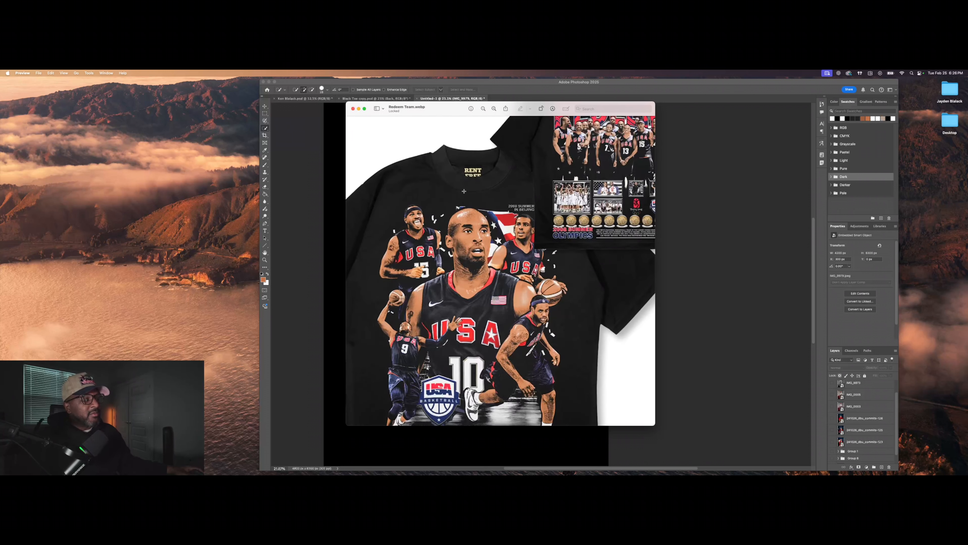
{"action": "left_click_drag", "start_coordinate": [430, 312], "coordinate": [449, 292]}
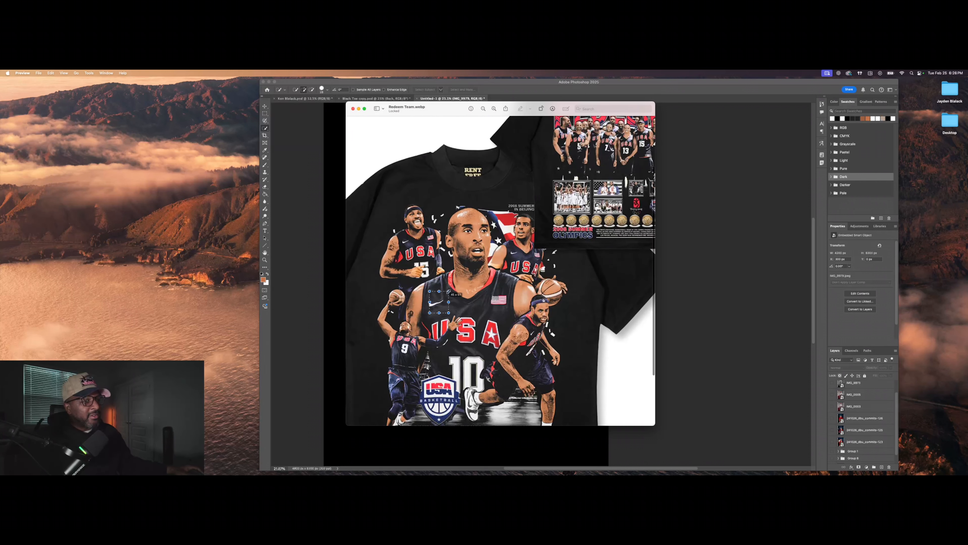
{"action": "left_click", "coordinate": [439, 342]}
{"action": "scroll", "coordinate": [440, 342], "scroll_direction": "down", "scroll_amount": 1}
{"action": "scroll", "coordinate": [439, 342], "scroll_direction": "down", "scroll_amount": 3}
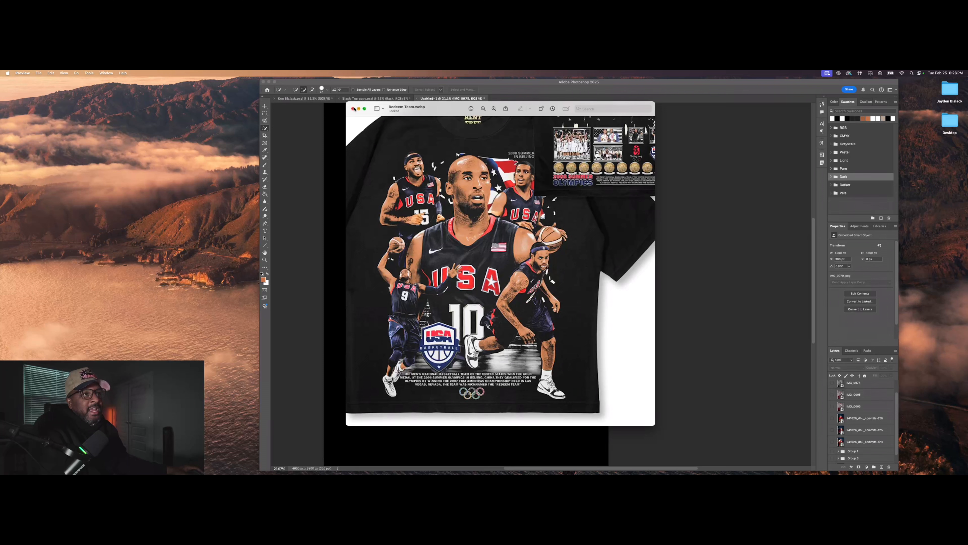
{"action": "key", "text": "super+w"}
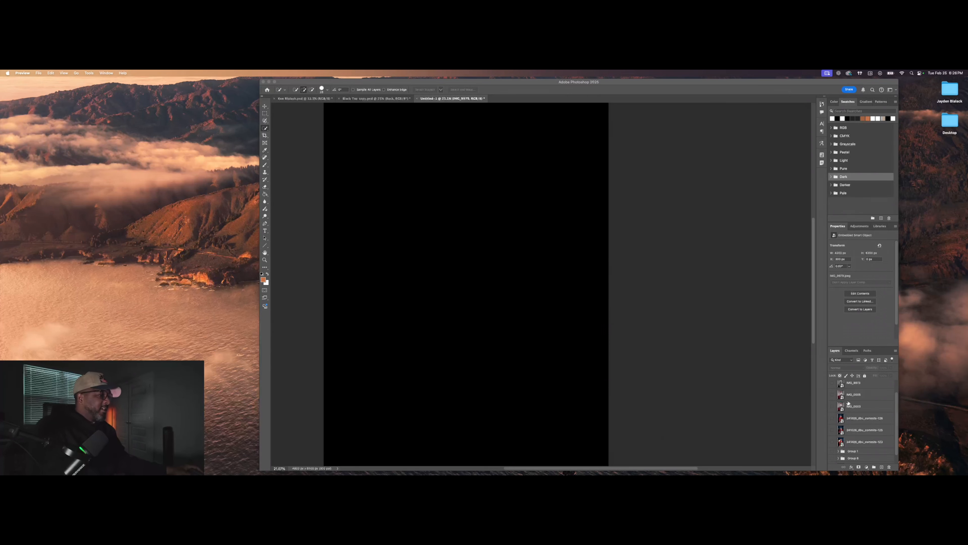
Step: Briefly preview the IMG_0005, IMG_0003, IMG_9973 and IMG_9979 photo layers, leaving them hidden
{"action": "left_click", "coordinate": [834, 396]}
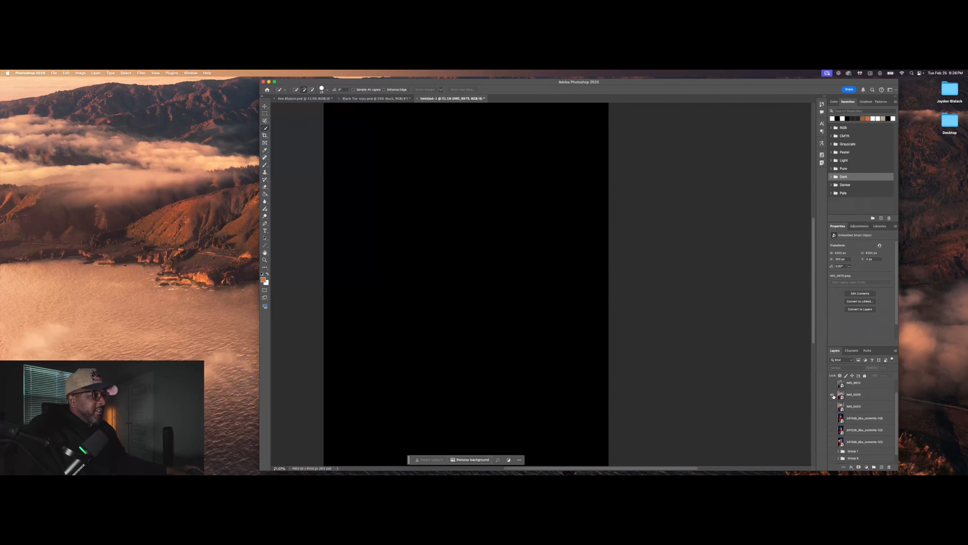
{"action": "left_click", "coordinate": [833, 396]}
{"action": "left_click", "coordinate": [833, 396]}
{"action": "left_click", "coordinate": [833, 407]}
{"action": "left_click", "coordinate": [834, 407]}
{"action": "scroll", "coordinate": [834, 400], "scroll_direction": "up", "scroll_amount": 2}
{"action": "left_click", "coordinate": [833, 385]}
{"action": "scroll", "coordinate": [442, 339], "scroll_direction": "down", "scroll_amount": 5}
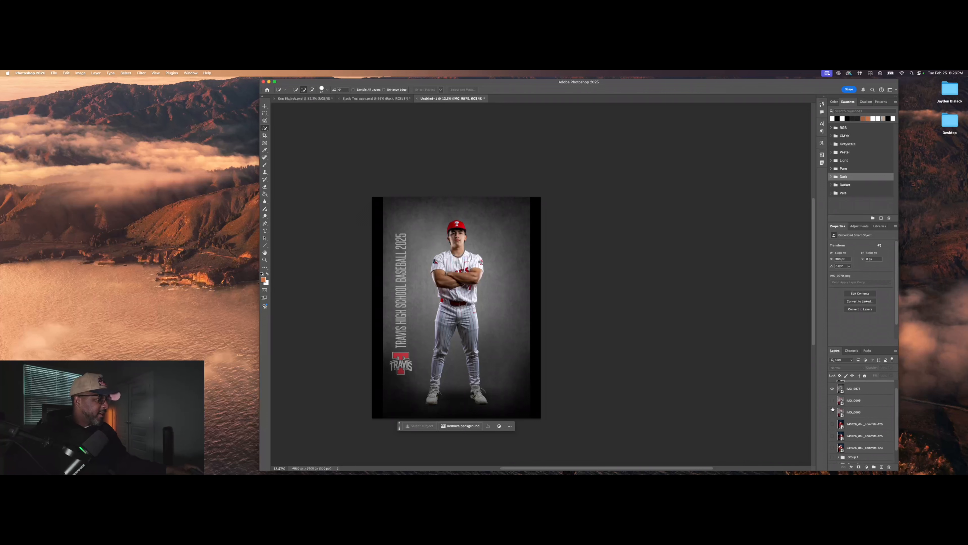
{"action": "left_click", "coordinate": [833, 392]}
{"action": "scroll", "coordinate": [833, 391], "scroll_direction": "up", "scroll_amount": 1}
{"action": "left_click", "coordinate": [833, 386]}
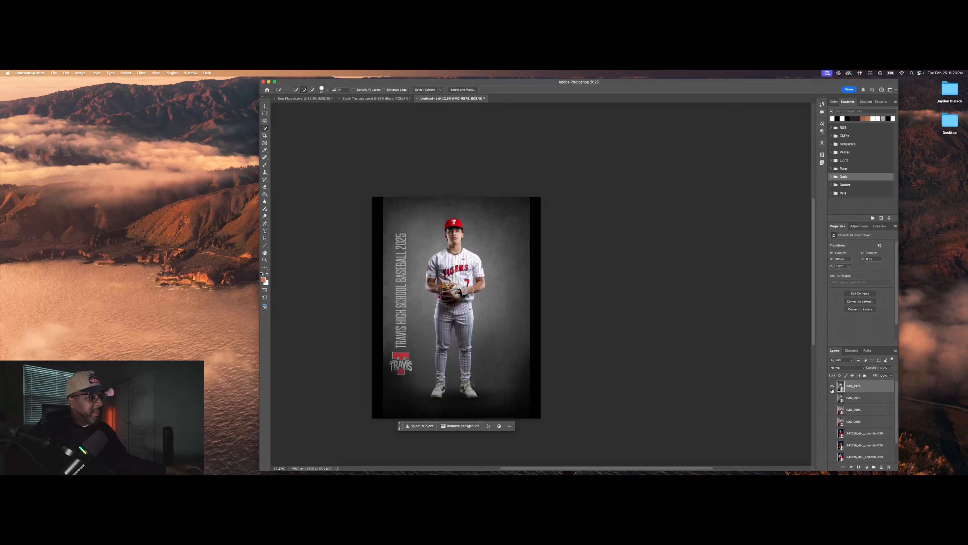
{"action": "left_click", "coordinate": [833, 386]}
Step: Group the loose player photo layers together and show the Group 1 player collage
{"action": "left_click", "coordinate": [883, 435], "text": "shift"}
{"action": "scroll", "coordinate": [883, 436], "scroll_direction": "down", "scroll_amount": 2}
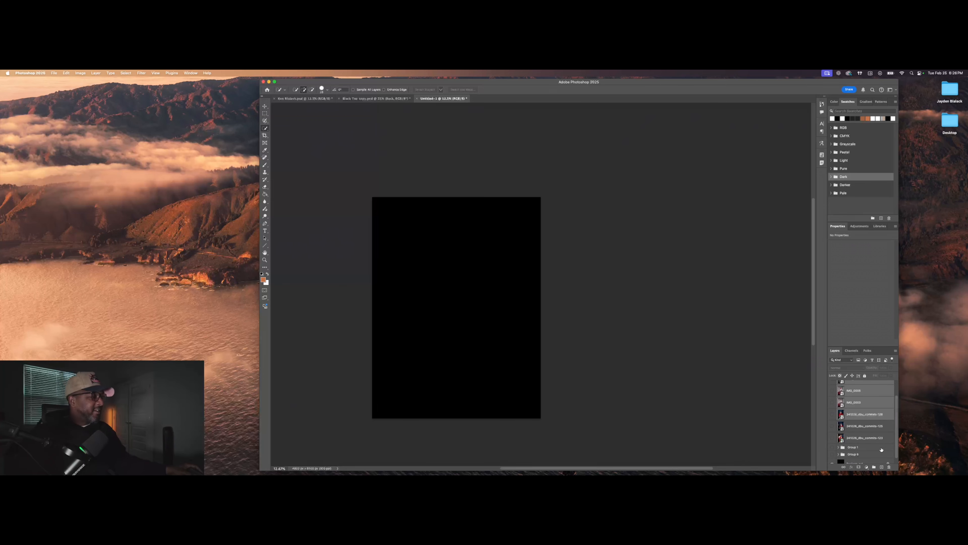
{"action": "left_click", "coordinate": [883, 437], "text": "shift"}
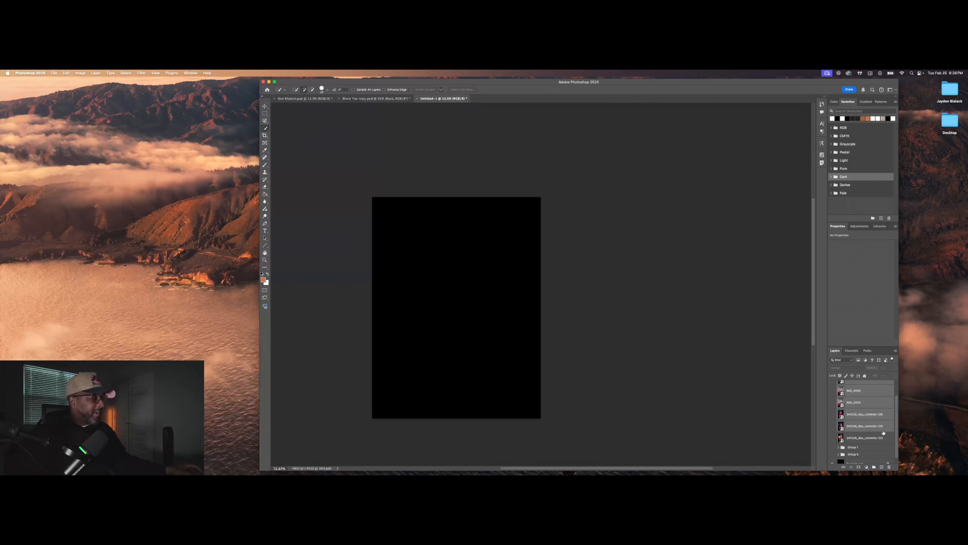
{"action": "left_click", "coordinate": [875, 469]}
{"action": "left_click", "coordinate": [833, 391]}
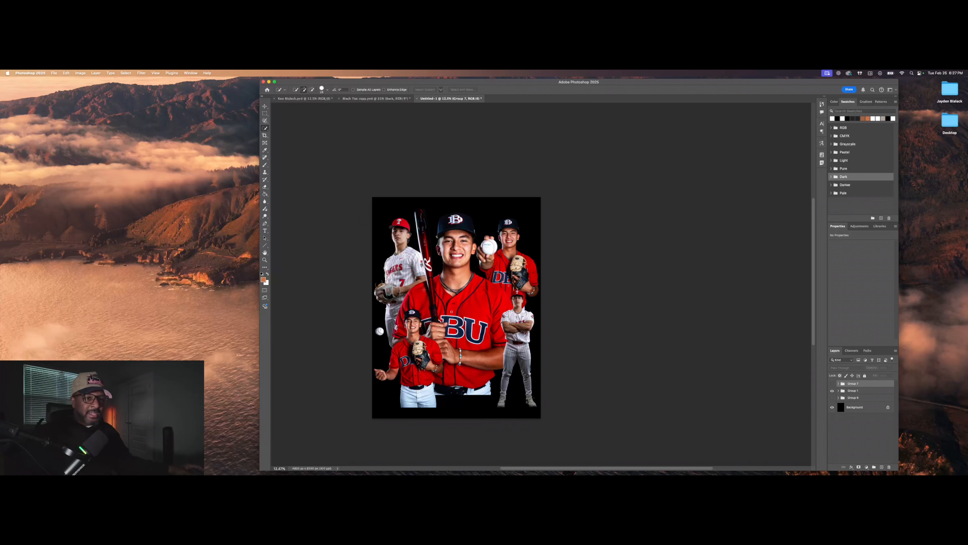
{"action": "scroll", "coordinate": [418, 296], "scroll_direction": "up", "scroll_amount": 3}
{"action": "scroll", "coordinate": [429, 294], "scroll_direction": "down", "scroll_amount": 2}
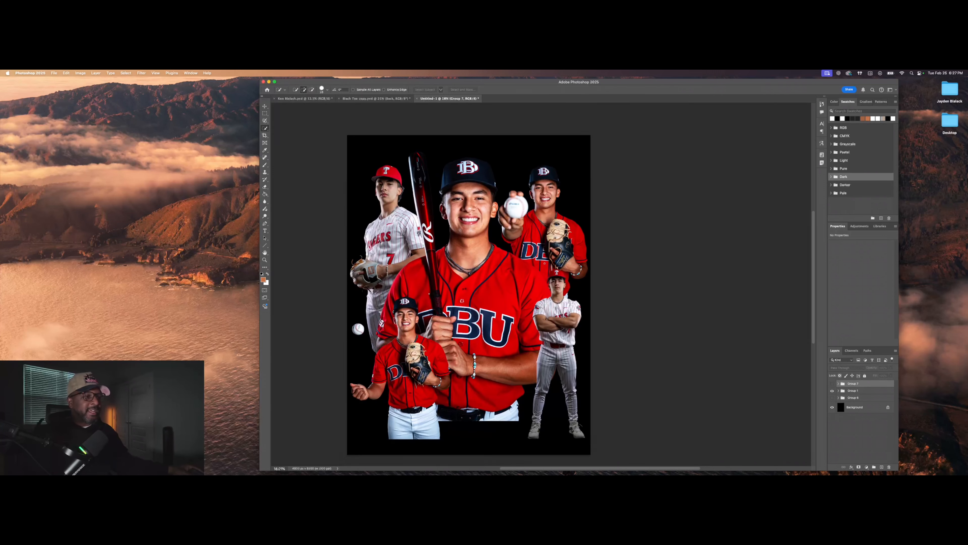
{"action": "scroll", "coordinate": [429, 293], "scroll_direction": "down", "scroll_amount": 1}
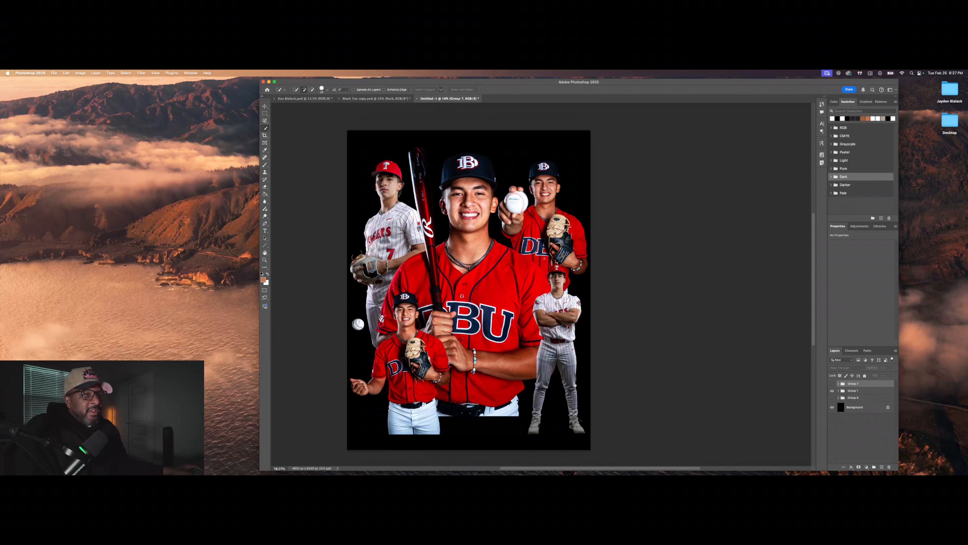
{"action": "left_click", "coordinate": [265, 106]}
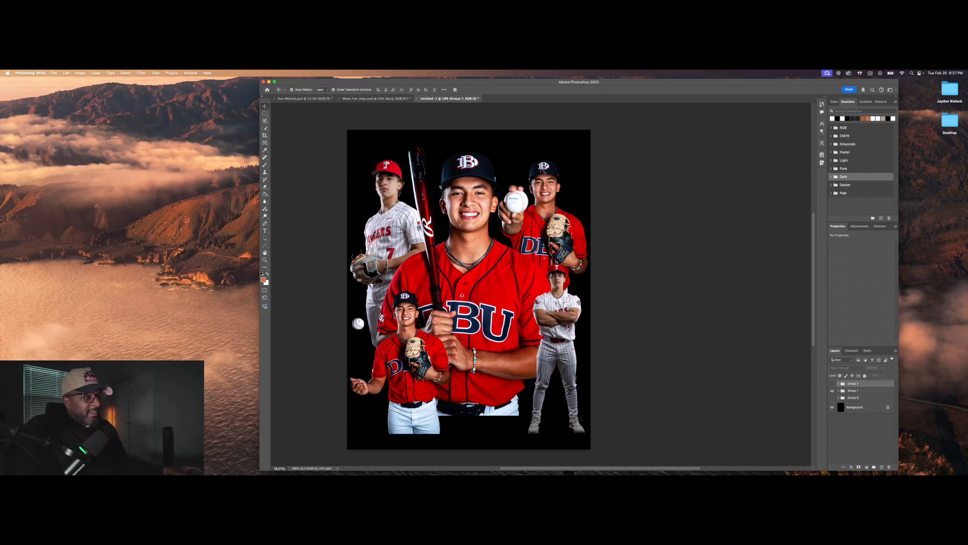
{"action": "left_click_drag", "start_coordinate": [412, 363], "coordinate": [553, 369]}
{"action": "left_click_drag", "start_coordinate": [557, 328], "coordinate": [385, 343]}
{"action": "left_click_drag", "start_coordinate": [548, 372], "coordinate": [544, 369]}
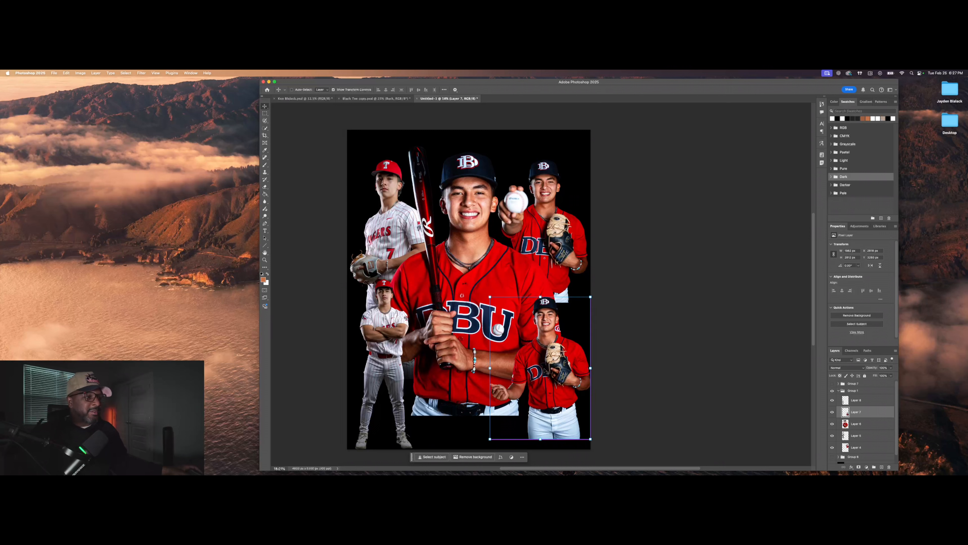
{"action": "left_click_drag", "start_coordinate": [383, 336], "coordinate": [556, 335]}
{"action": "left_click_drag", "start_coordinate": [519, 382], "coordinate": [381, 376]}
{"action": "left_click", "coordinate": [672, 267]}
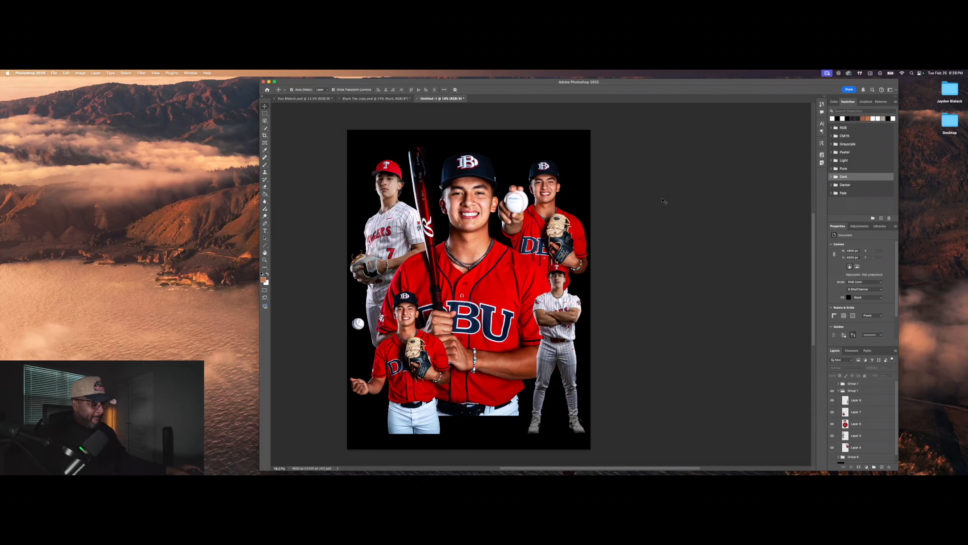
{"action": "left_click", "coordinate": [496, 264]}
{"action": "left_click", "coordinate": [567, 308]}
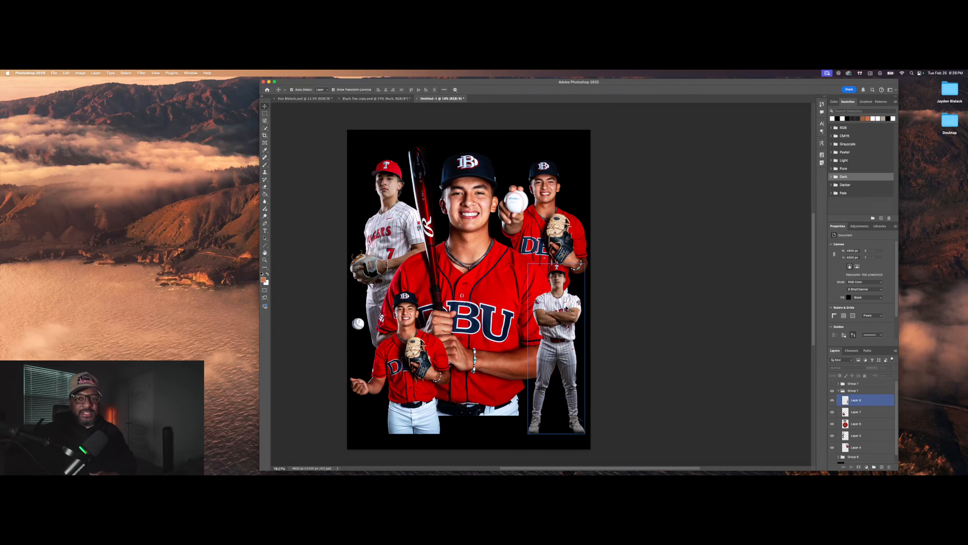
{"action": "left_click", "coordinate": [724, 147]}
{"action": "scroll", "coordinate": [724, 147], "scroll_direction": "left", "scroll_amount": 2}
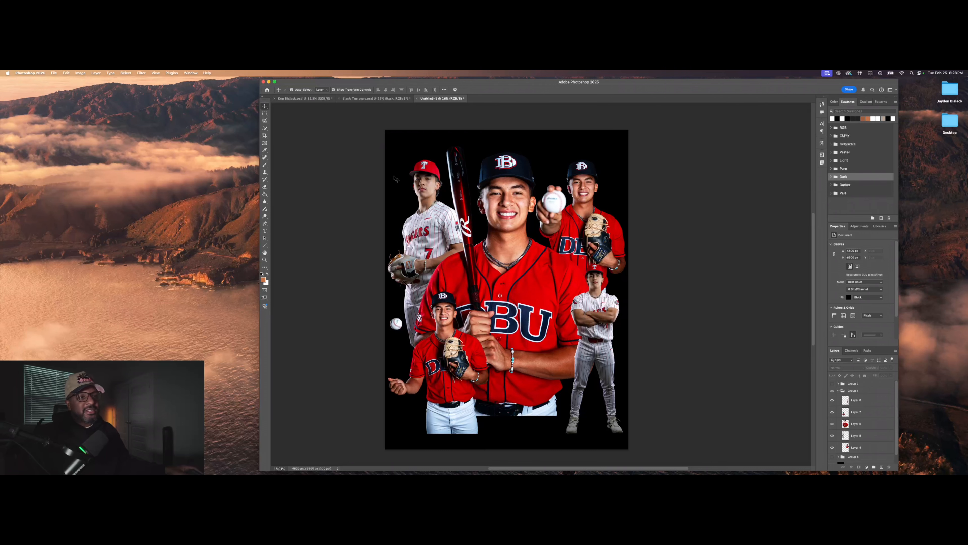
{"action": "left_click", "coordinate": [265, 231]}
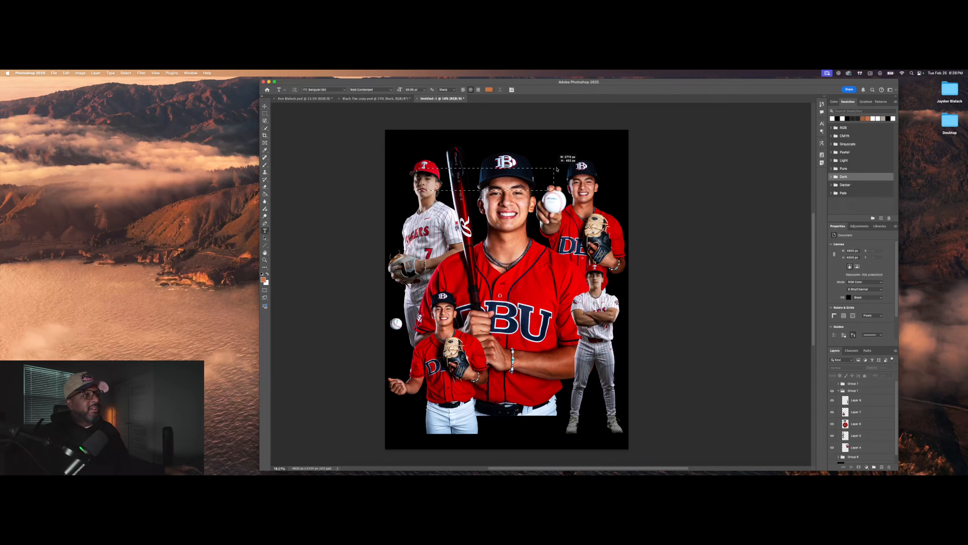
{"action": "left_click_drag", "start_coordinate": [417, 130], "coordinate": [619, 190]}
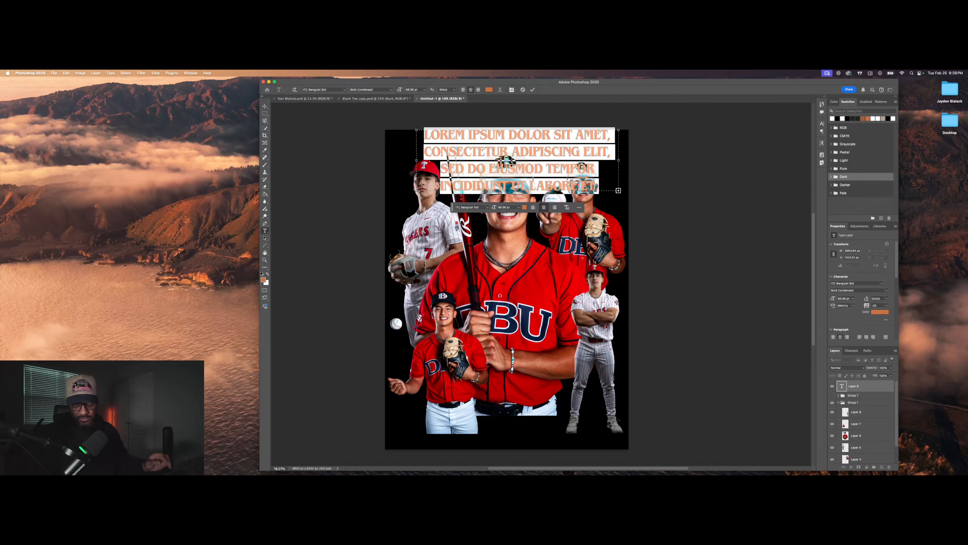
{"action": "key", "text": "BackSpace"}
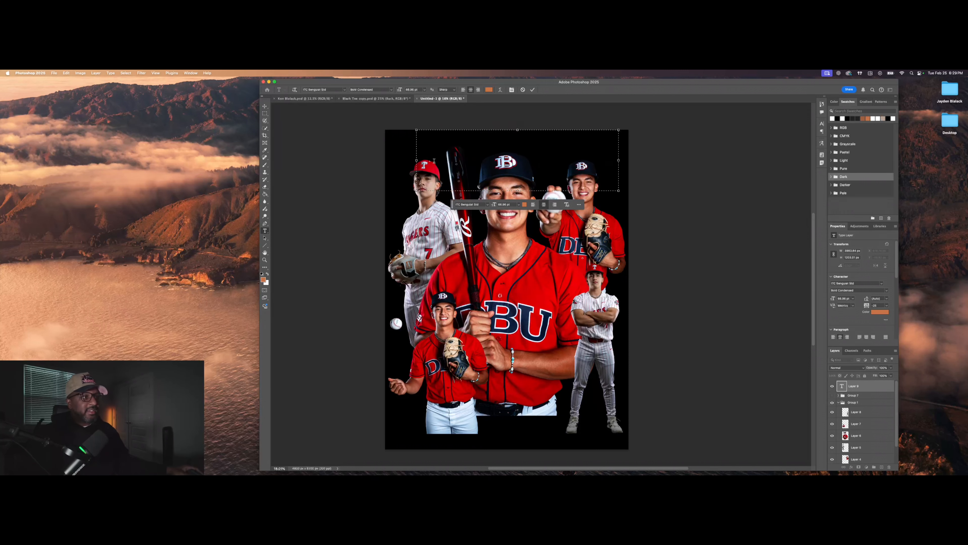
{"action": "key", "text": "super+z"}
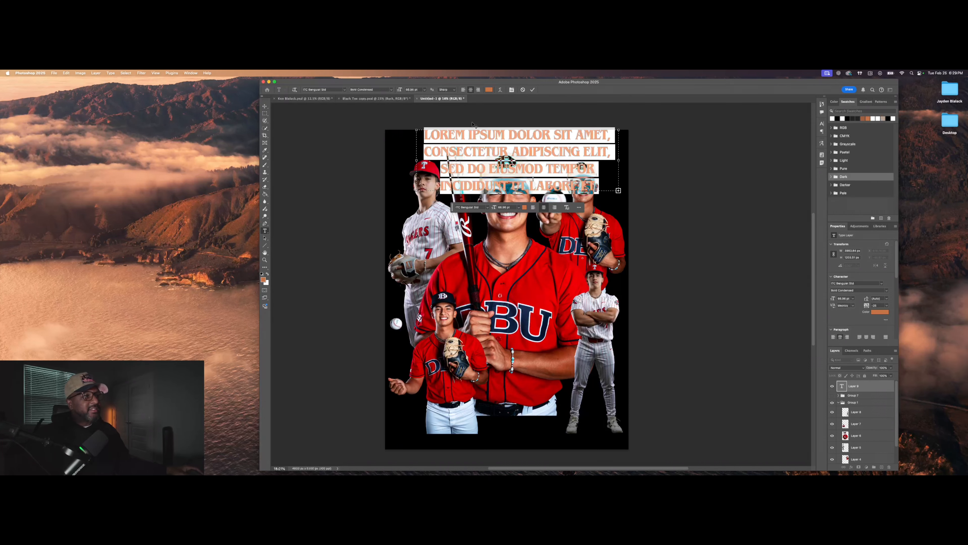
{"action": "left_click", "coordinate": [524, 90]}
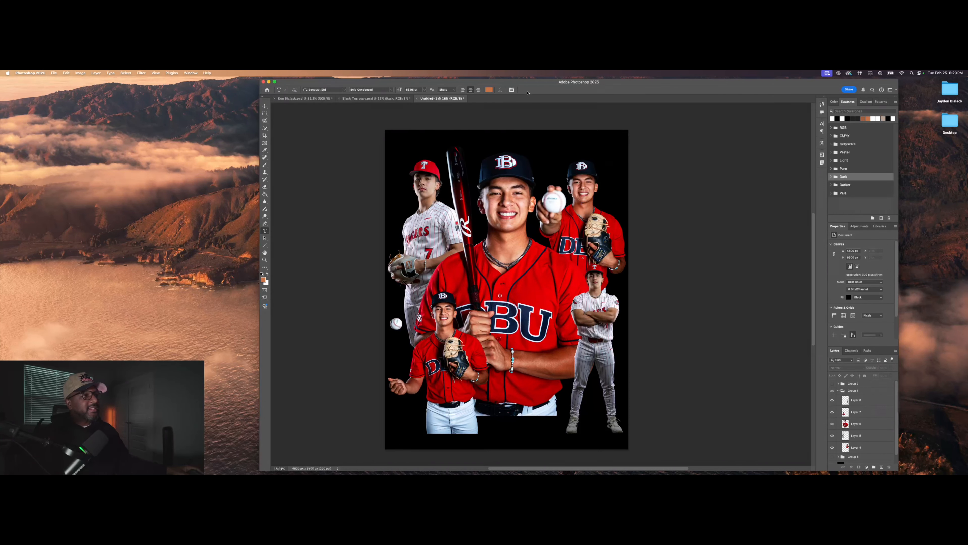
{"action": "left_click", "coordinate": [462, 156]}
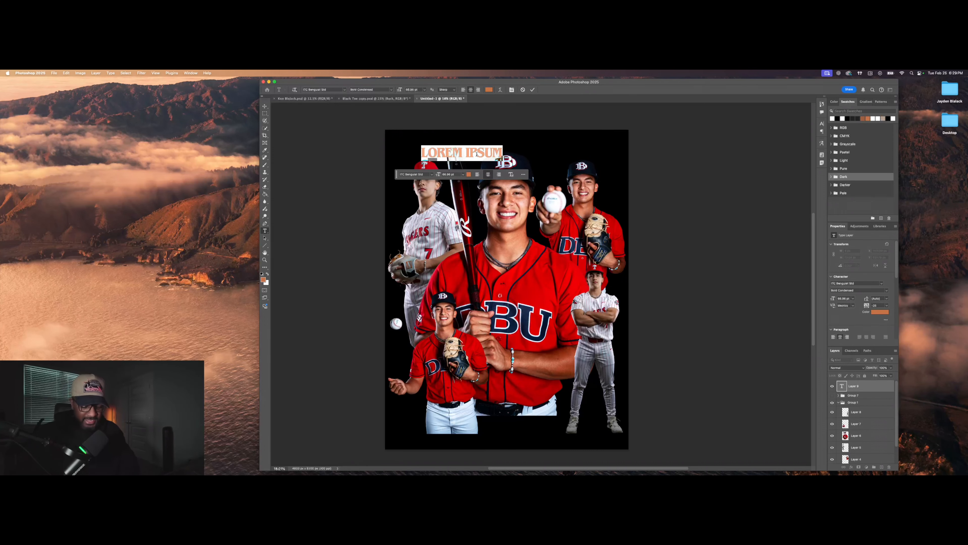
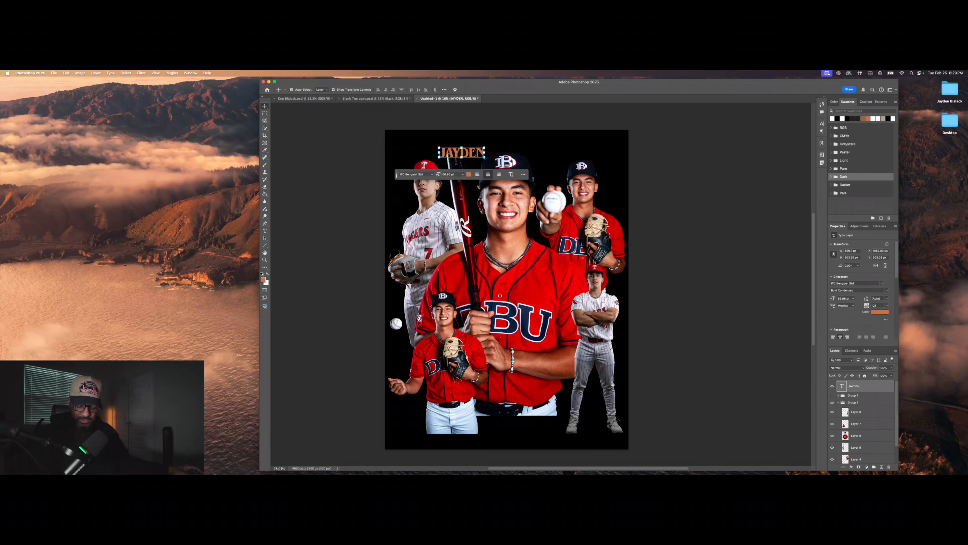
{"action": "key", "text": "super+Return"}
{"action": "key", "text": "super+t"}
{"action": "left_click_drag", "start_coordinate": [486, 161], "coordinate": [626, 161]}
{"action": "key", "text": "Return"}
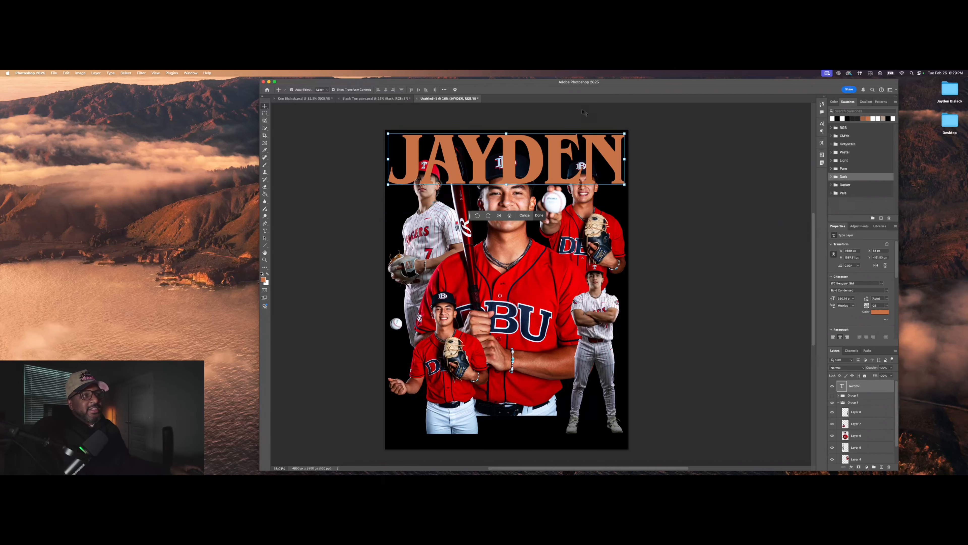
Step: Check the JAYDEN layer by toggling its visibility, then shift it left to centre it
{"action": "left_click", "coordinate": [678, 155]}
{"action": "left_click", "coordinate": [590, 151]}
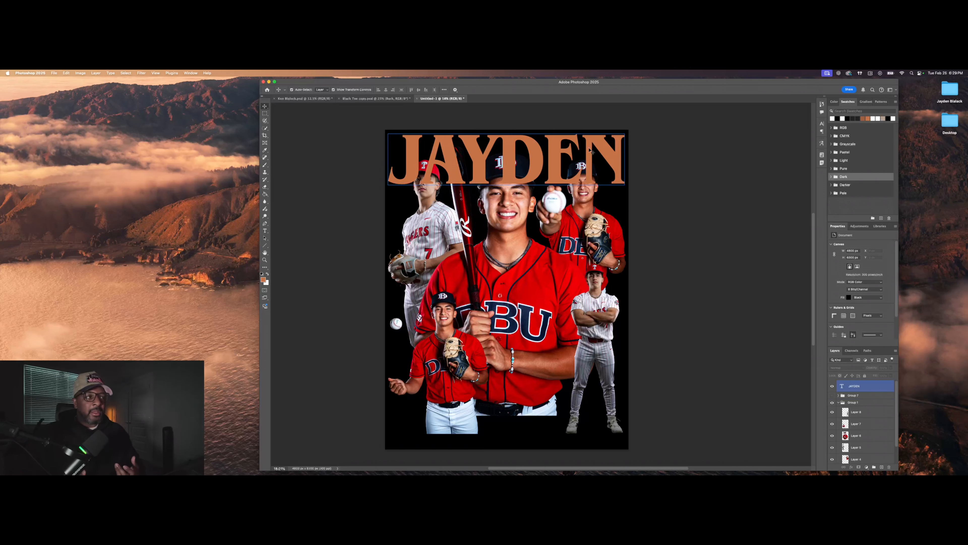
{"action": "left_click", "coordinate": [833, 386]}
{"action": "left_click", "coordinate": [832, 386]}
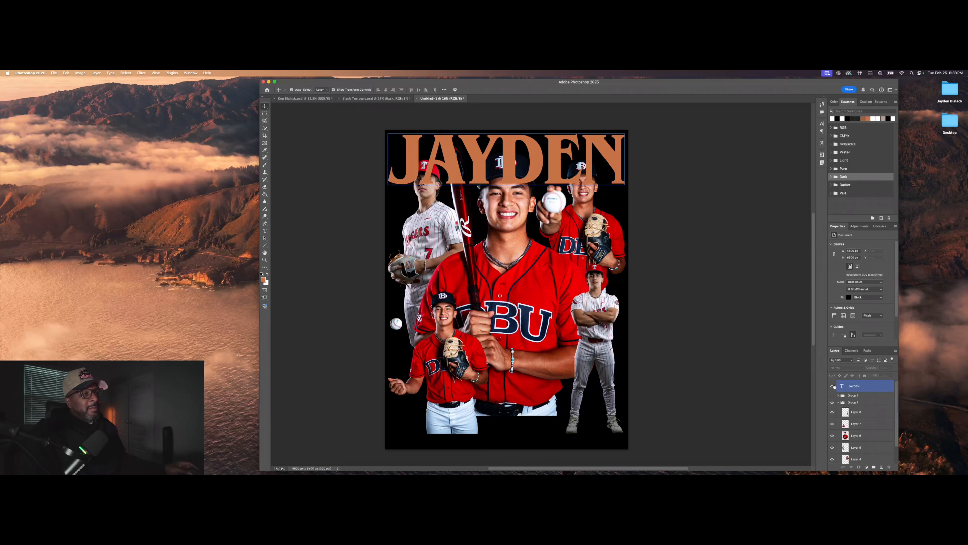
{"action": "left_click", "coordinate": [740, 256]}
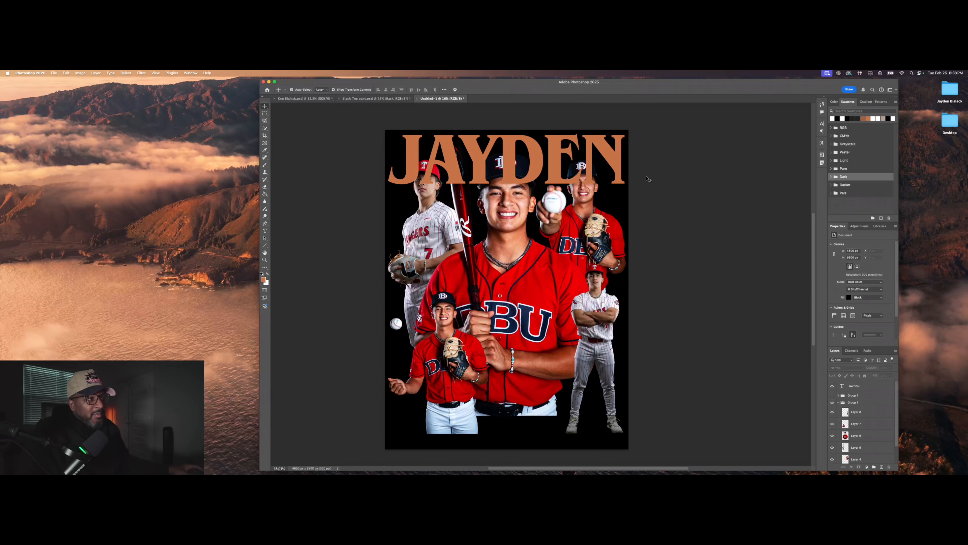
{"action": "left_click_drag", "start_coordinate": [625, 168], "coordinate": [619, 162]}
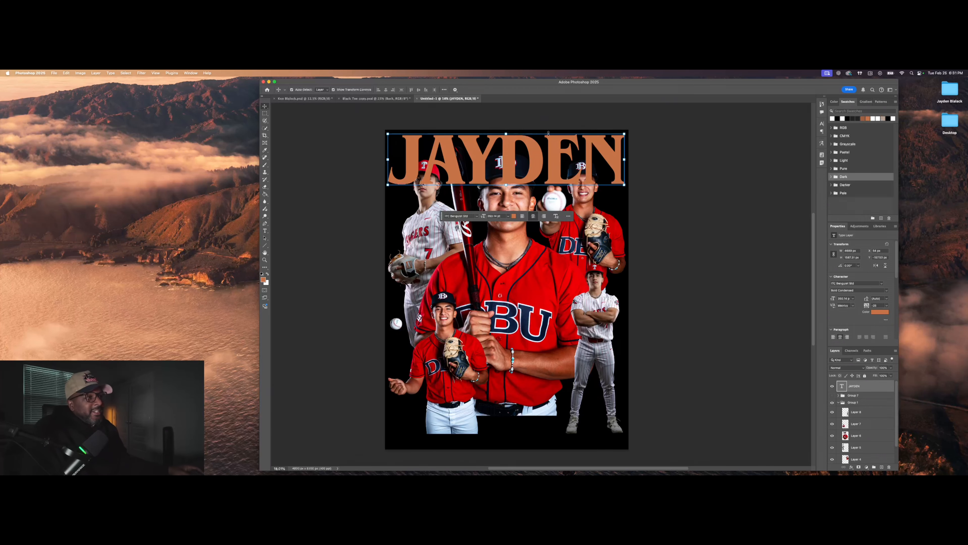
{"action": "key", "text": "shift+Left"}
{"action": "key", "text": "shift+Left"}
{"action": "key", "text": "shift+Left"}
{"action": "left_click", "coordinate": [663, 153]}
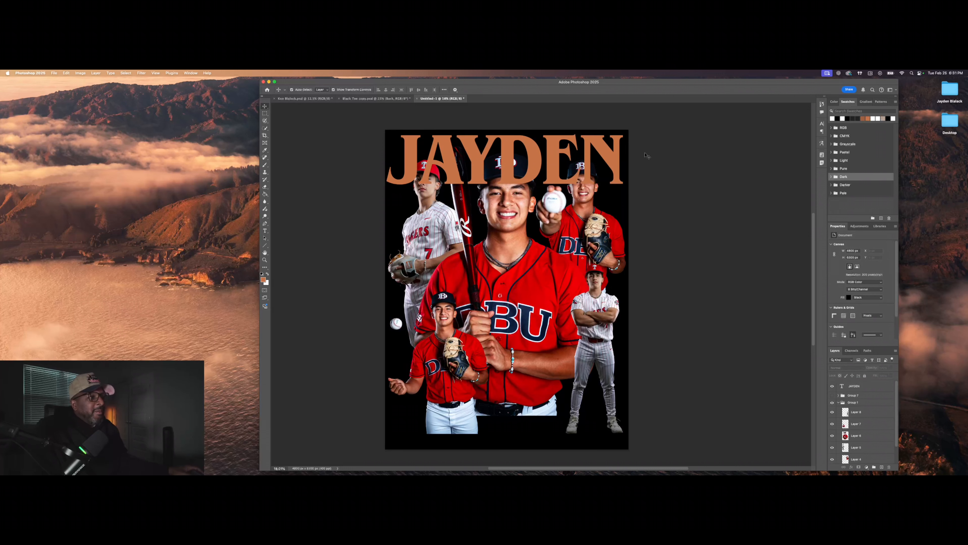
{"action": "left_click", "coordinate": [509, 171]}
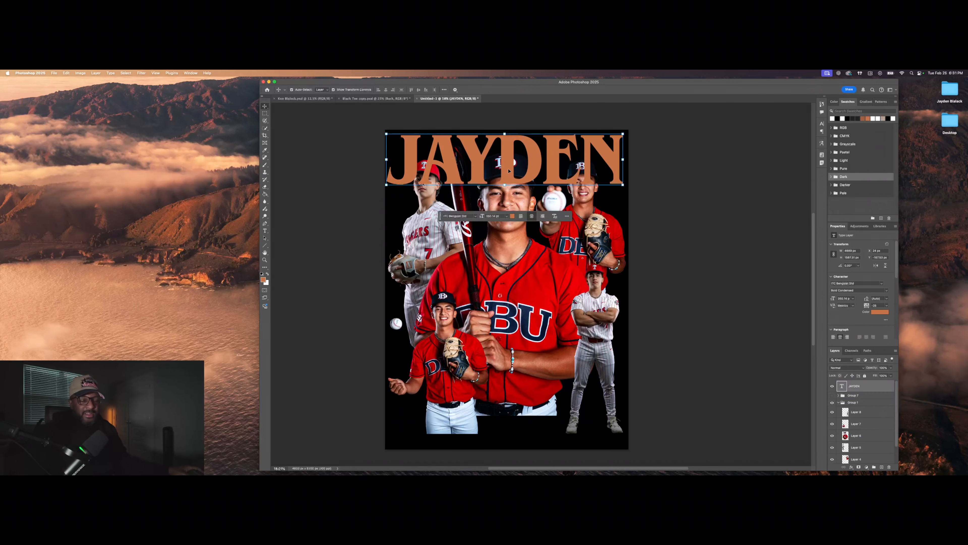
{"action": "key", "text": "super+j"}
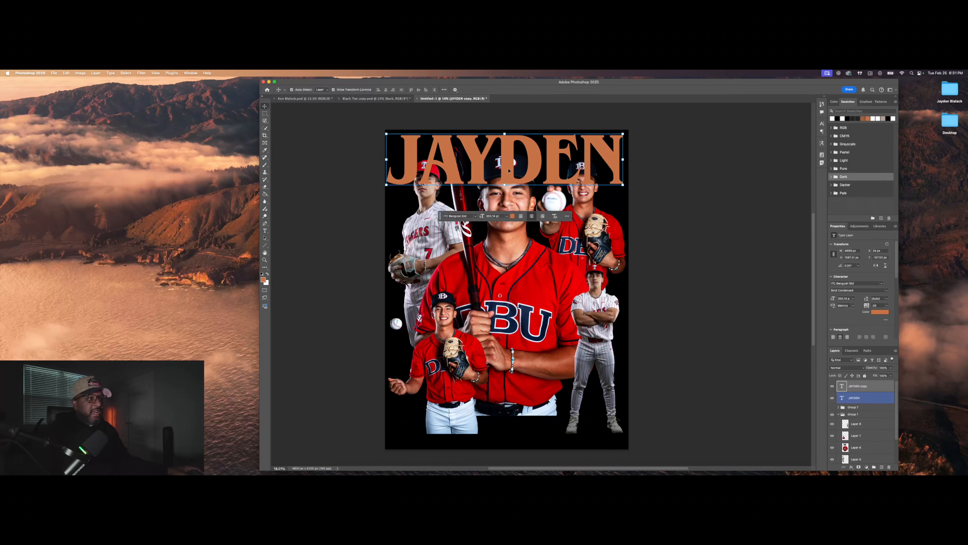
{"action": "left_click_drag", "start_coordinate": [509, 170], "coordinate": [508, 424]}
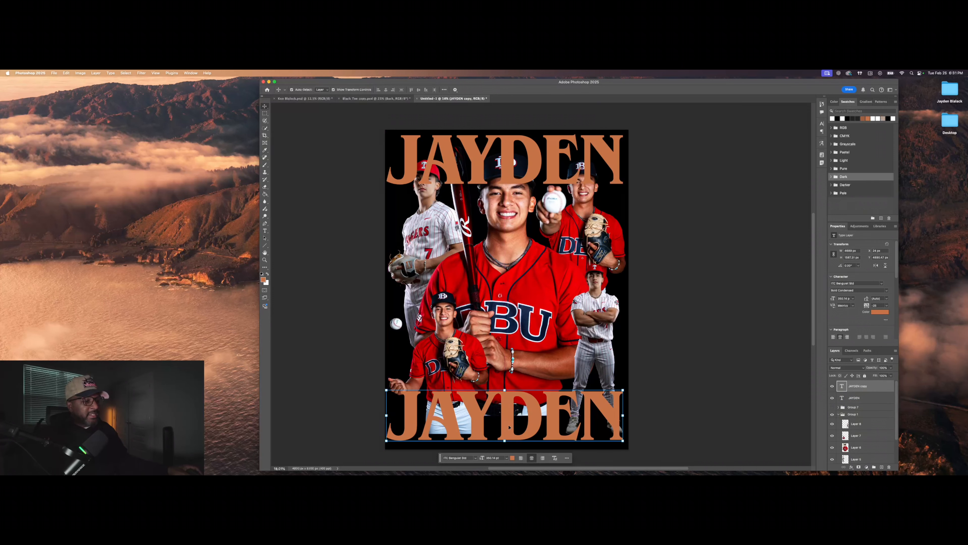
{"action": "double_click", "coordinate": [509, 424]}
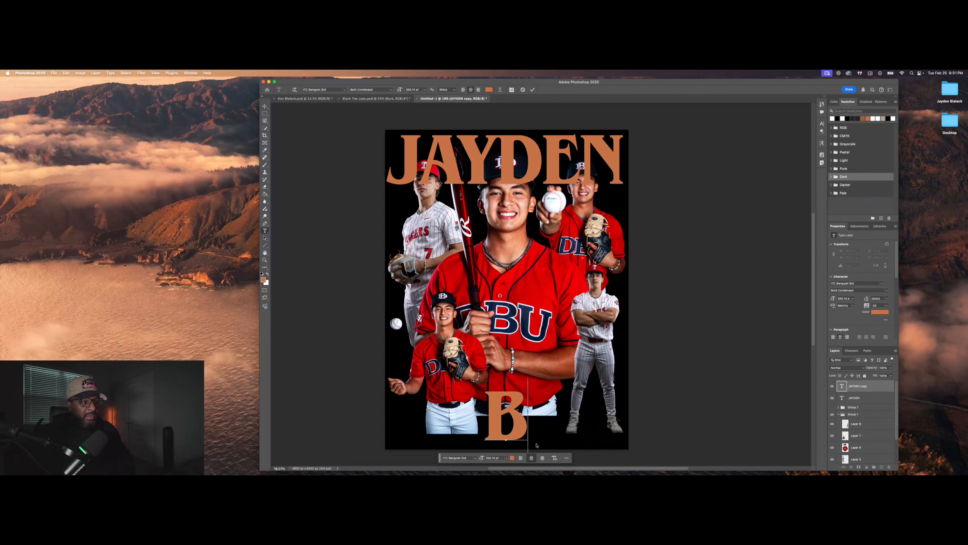
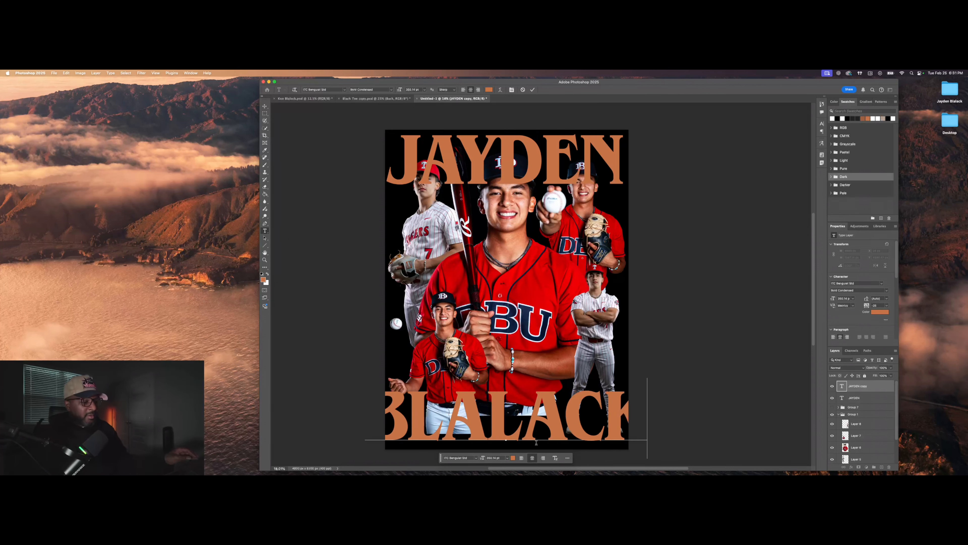
{"action": "key", "text": "Escape"}
{"action": "key", "text": "v"}
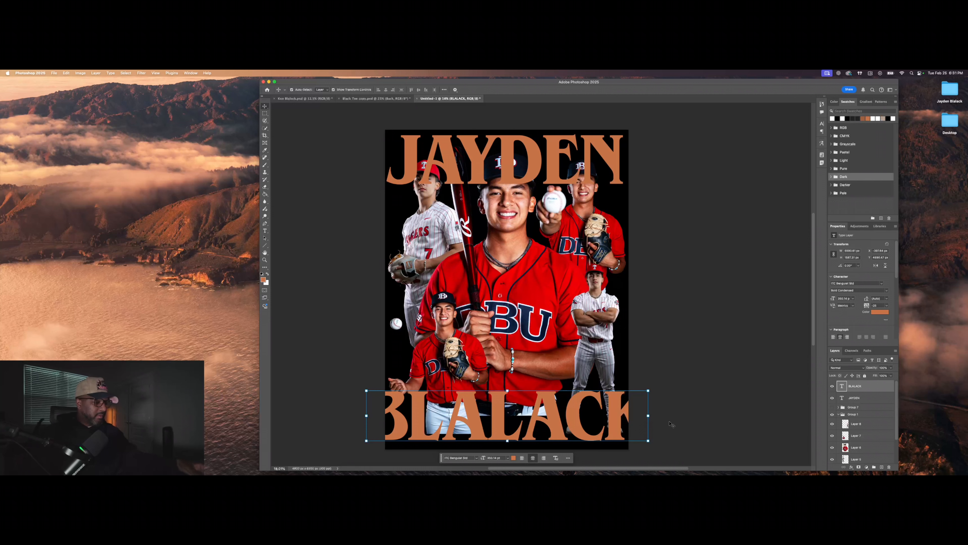
{"action": "key", "text": "super+t"}
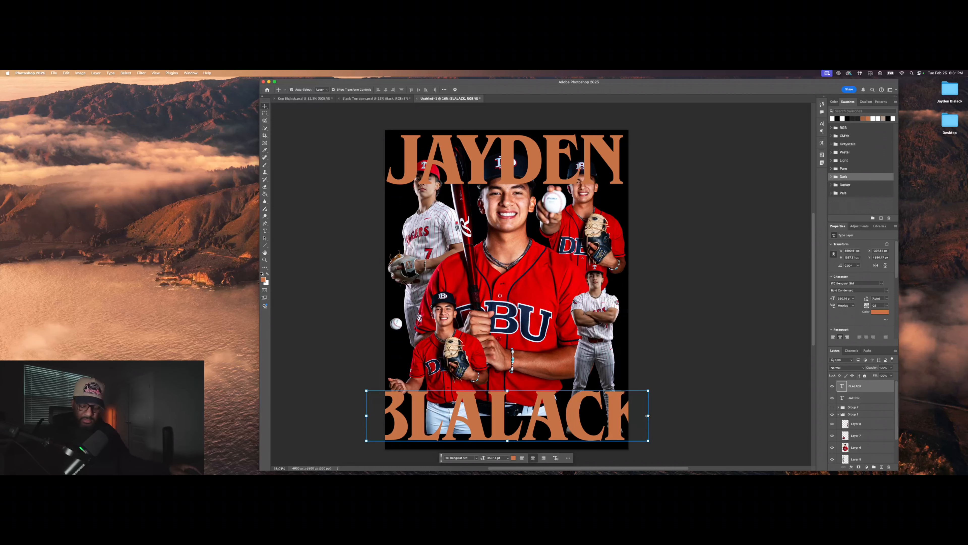
{"action": "left_click_drag", "start_coordinate": [648, 416], "coordinate": [607, 423]}
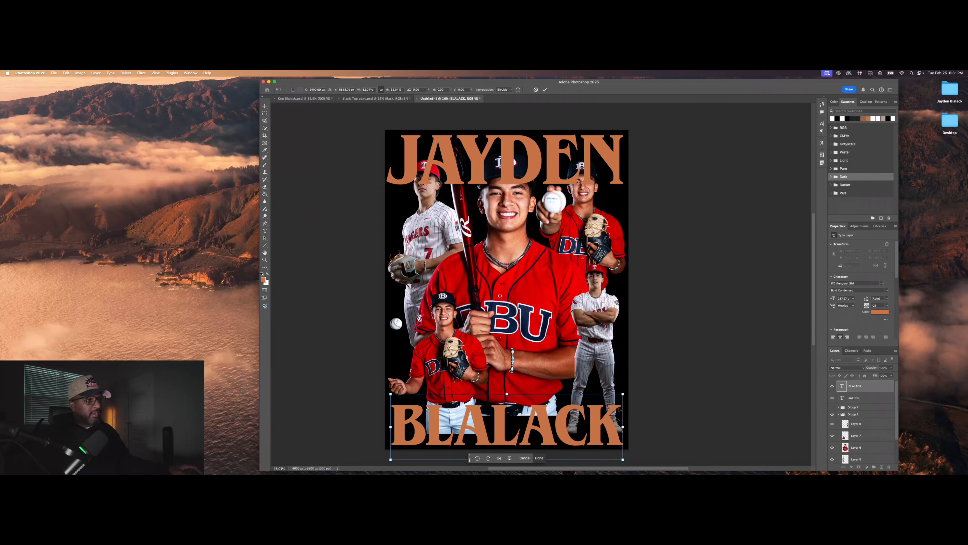
{"action": "left_click", "coordinate": [545, 89]}
Step: Arch the JAYDEN text with an Arc-style warp and resize it across the top
{"action": "left_click", "coordinate": [590, 139]}
{"action": "key", "text": "super+t"}
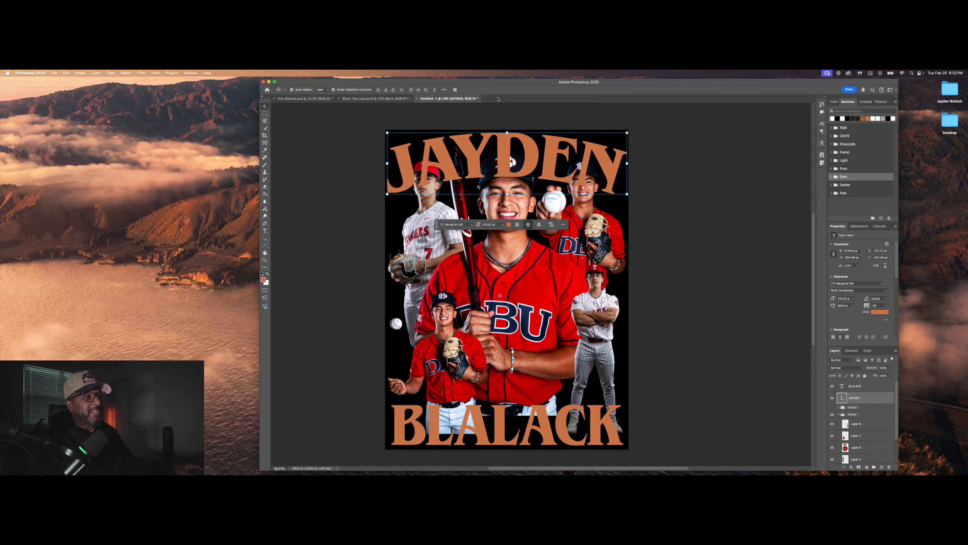
{"action": "left_click", "coordinate": [642, 163]}
{"action": "right_click", "coordinate": [480, 99]}
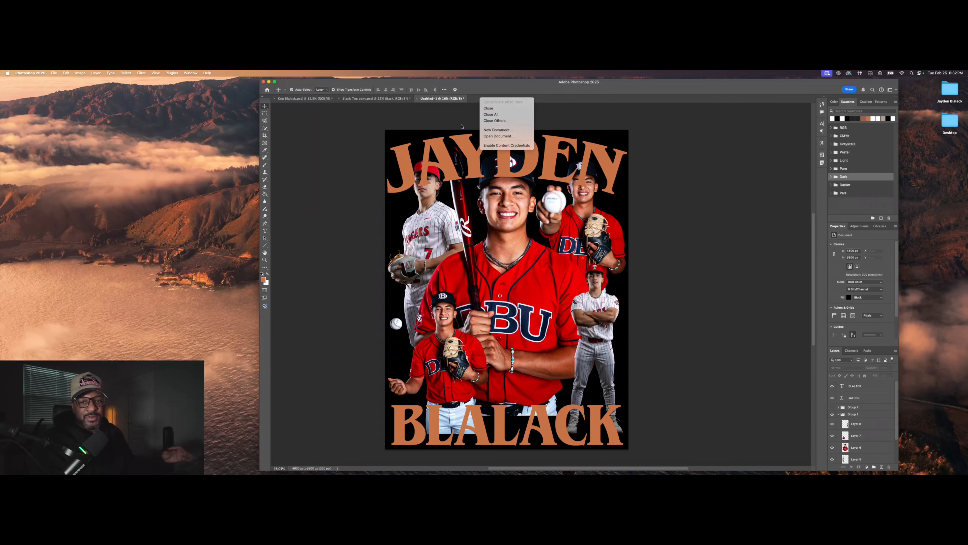
Step: Set up a new document with the Custom 16 x 21 in, 300 ppi preset, keeping the default background
{"action": "left_click", "coordinate": [498, 130]}
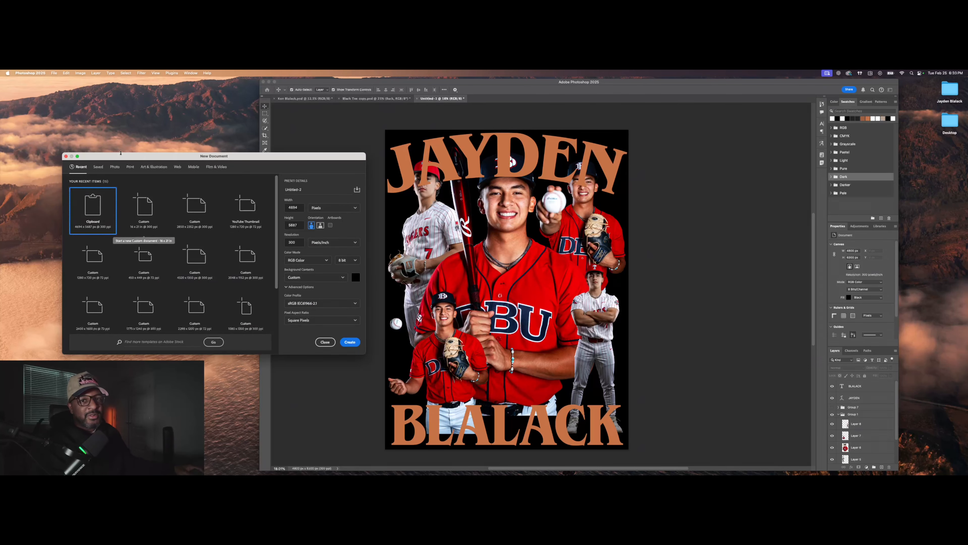
{"action": "left_click_drag", "start_coordinate": [121, 154], "coordinate": [459, 173]}
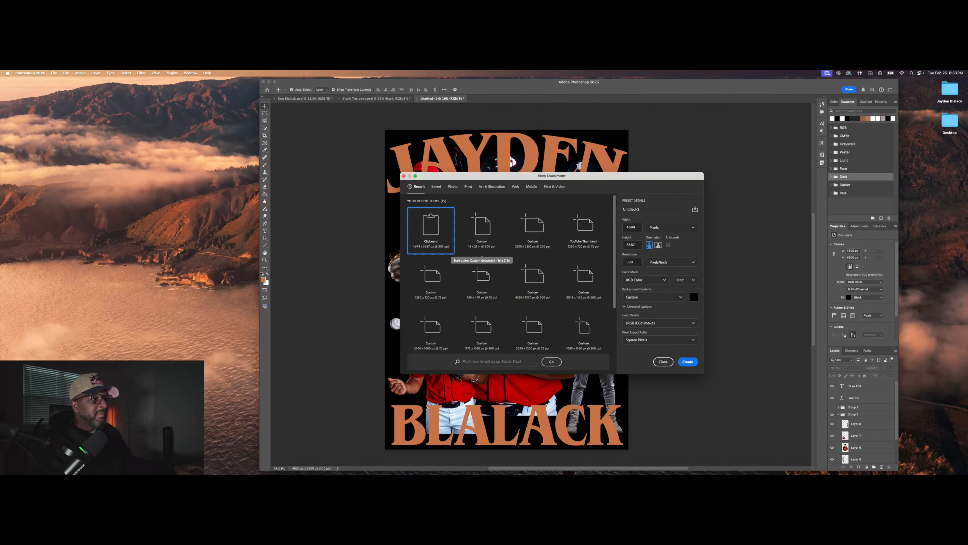
{"action": "left_click", "coordinate": [483, 235]}
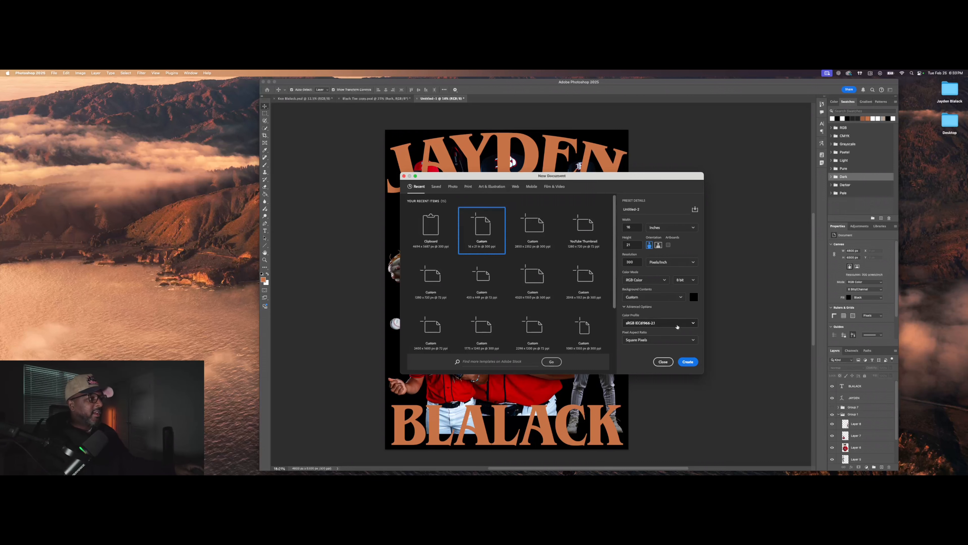
{"action": "left_click", "coordinate": [694, 298]}
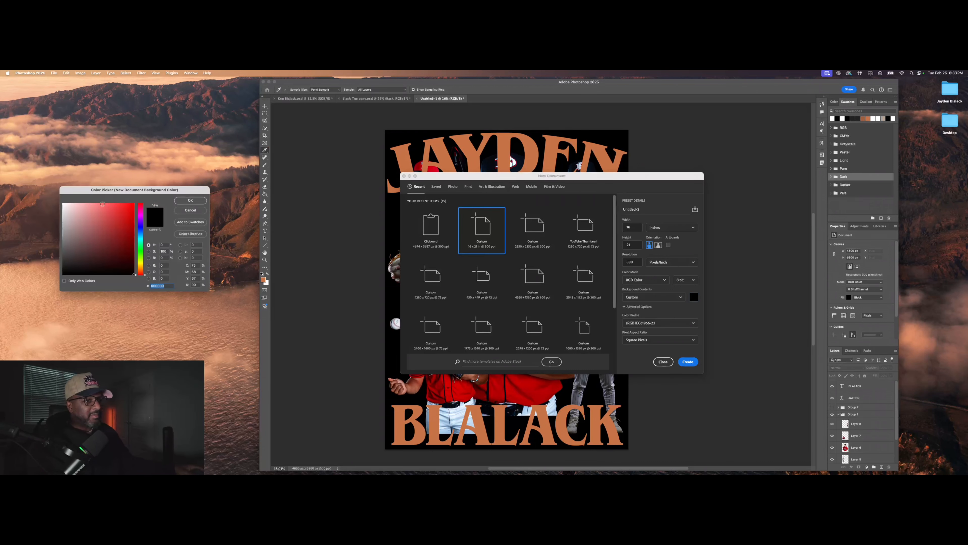
{"action": "left_click_drag", "start_coordinate": [87, 228], "coordinate": [47, 188]}
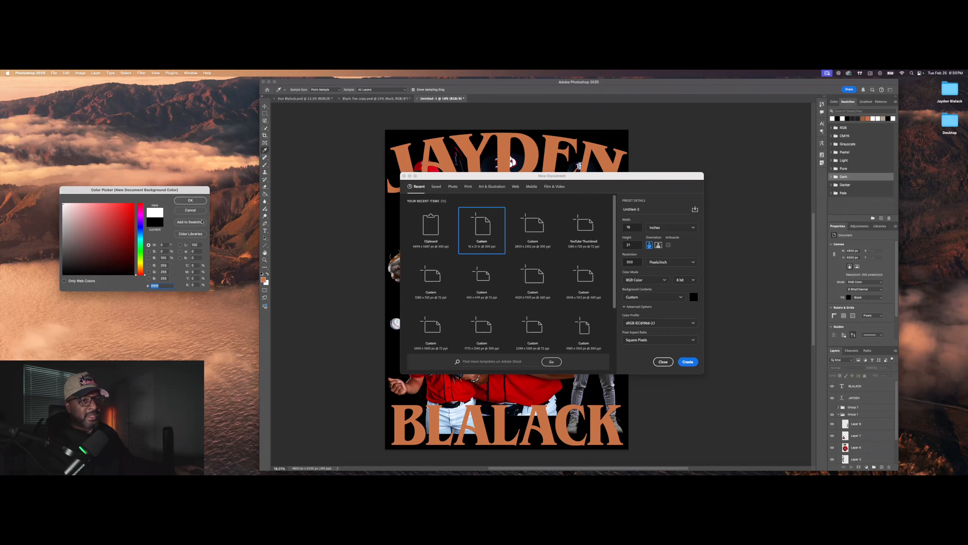
{"action": "left_click", "coordinate": [191, 209]}
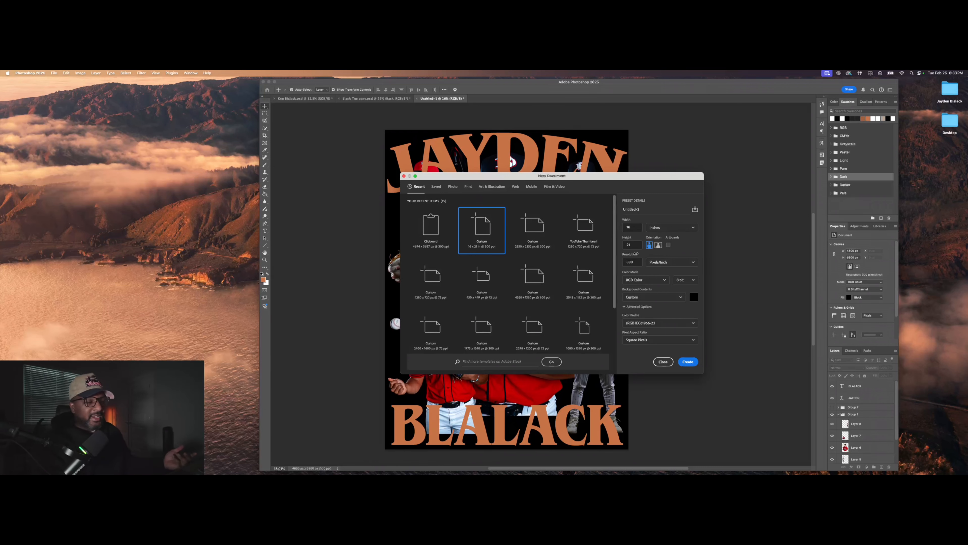
{"action": "double_click", "coordinate": [631, 227]}
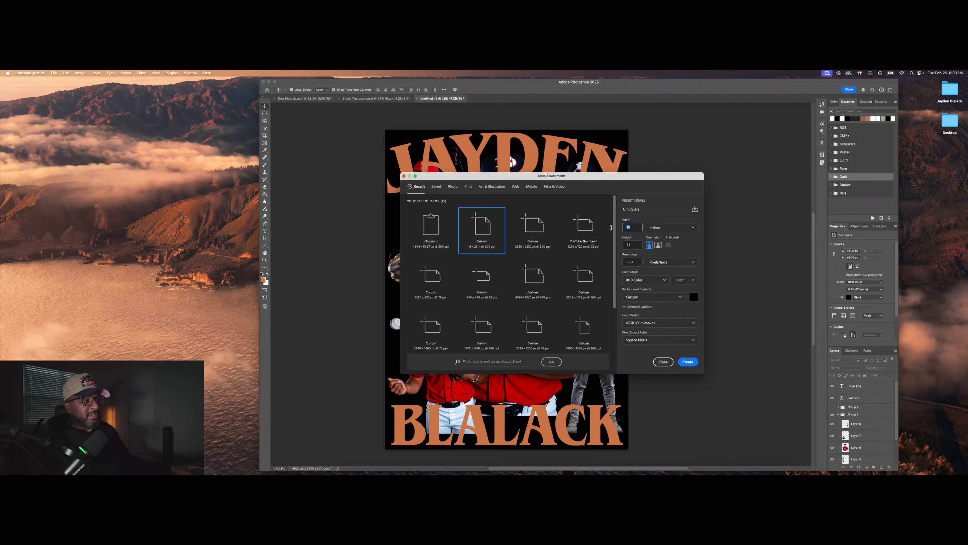
{"action": "double_click", "coordinate": [635, 245]}
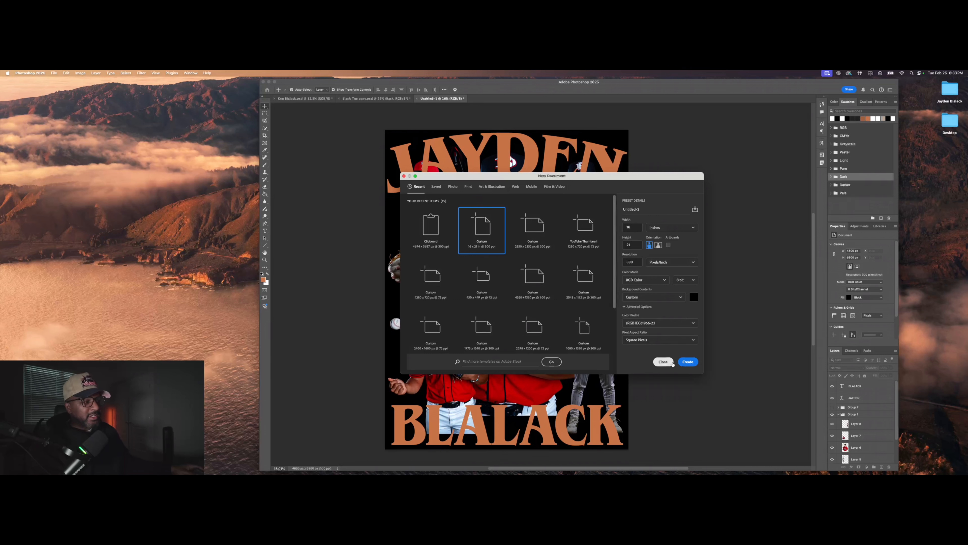
Step: Dismiss the New Document dialog without creating a file, returning to the Untitled-1 poster
{"action": "left_click", "coordinate": [663, 361]}
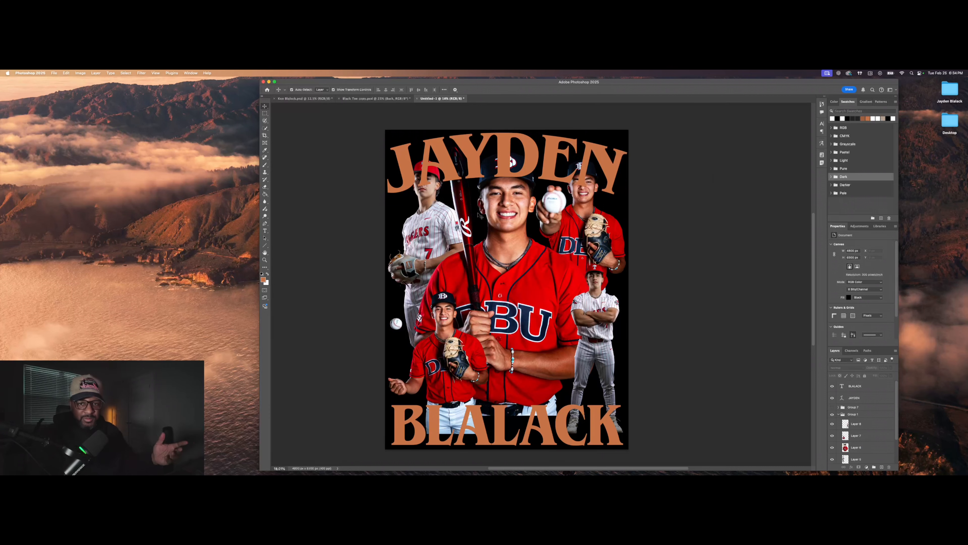
{"action": "left_click", "coordinate": [476, 169]}
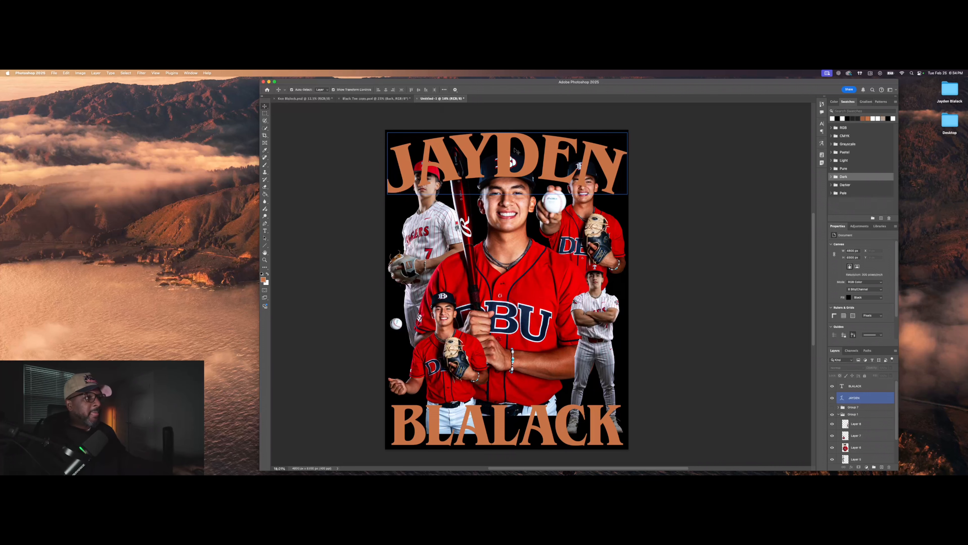
{"action": "left_click_drag", "start_coordinate": [502, 158], "coordinate": [502, 158]}
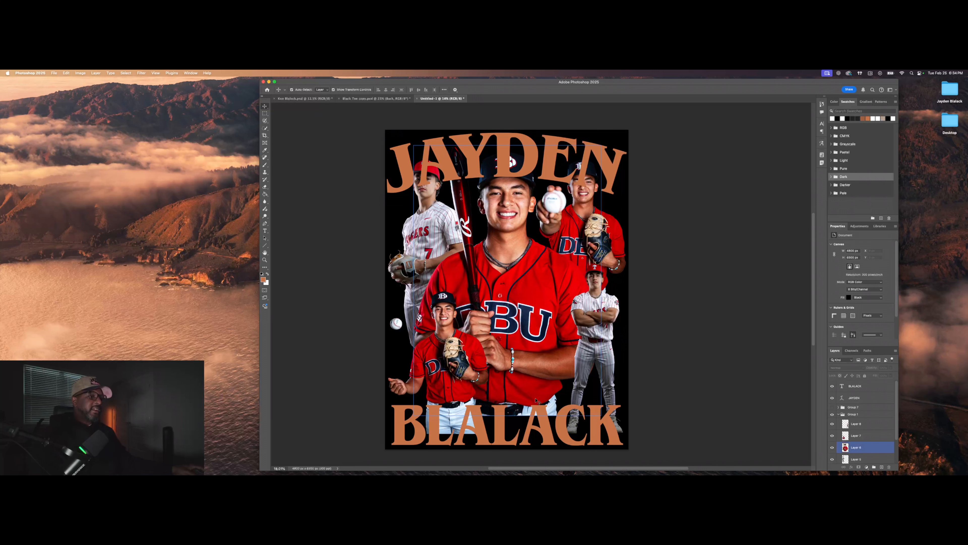
{"action": "left_click", "coordinate": [545, 429]}
{"action": "left_click_drag", "start_coordinate": [544, 429], "coordinate": [541, 428]}
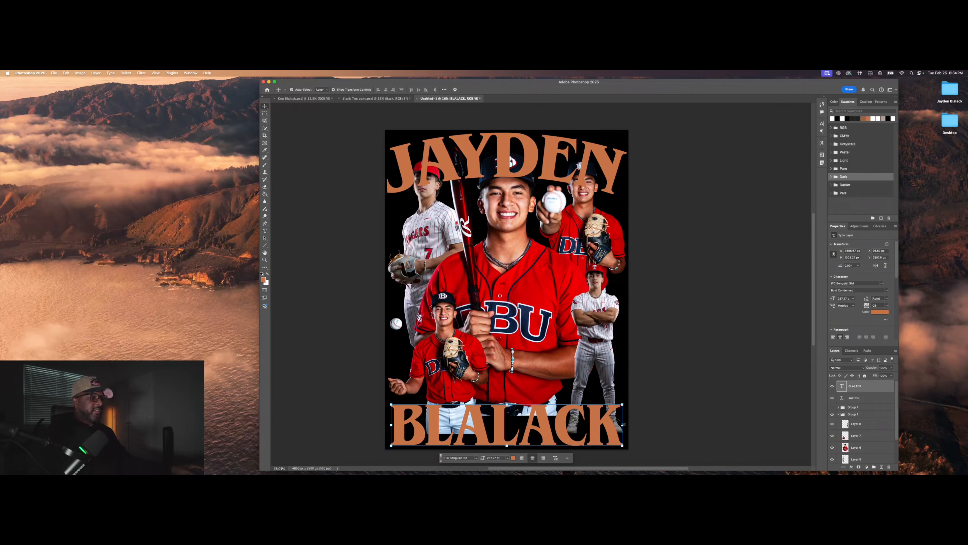
{"action": "left_click_drag", "start_coordinate": [622, 425], "coordinate": [627, 425]}
{"action": "left_click_drag", "start_coordinate": [389, 427], "coordinate": [387, 427]}
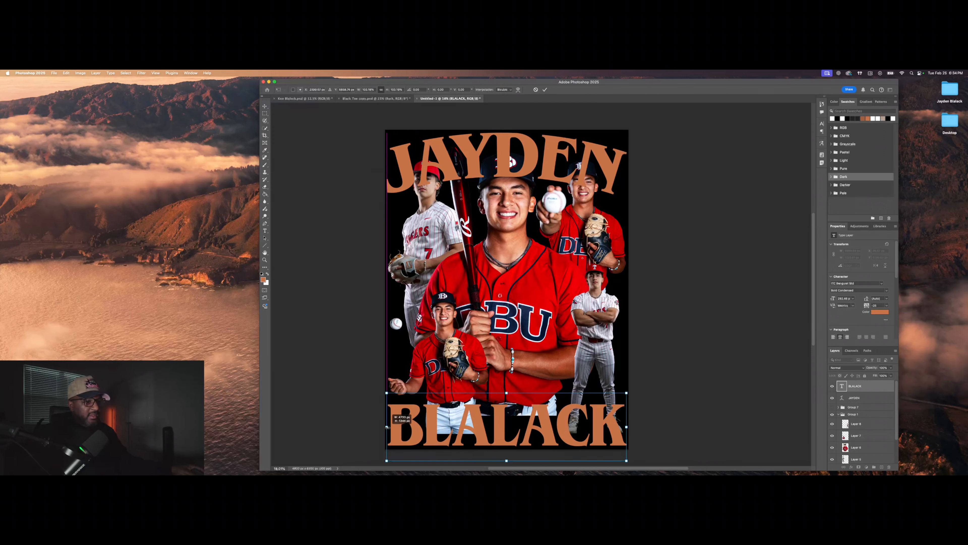
{"action": "left_click", "coordinate": [544, 89]}
Step: Select Group 1 in the Layers panel
{"action": "left_click", "coordinate": [693, 335]}
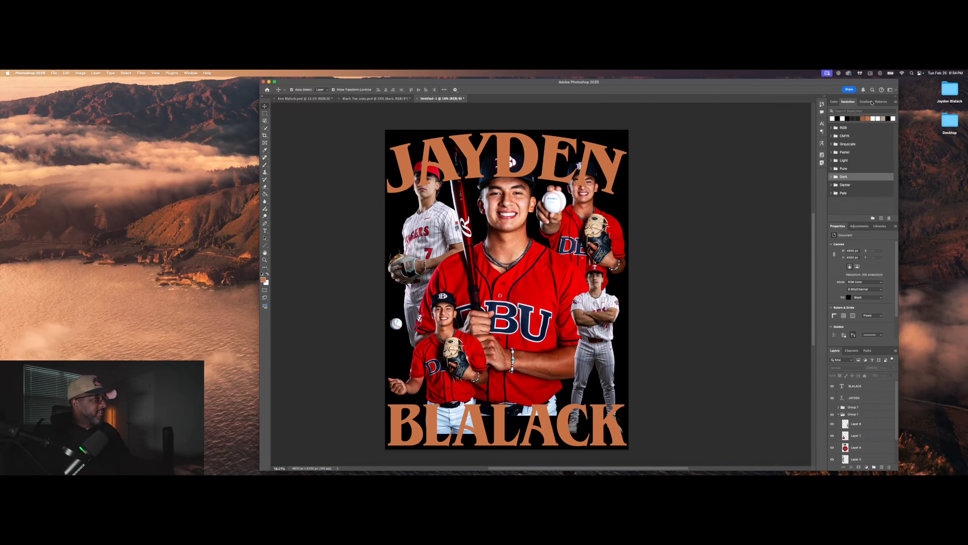
{"action": "left_click", "coordinate": [862, 435]}
{"action": "left_click", "coordinate": [870, 415]}
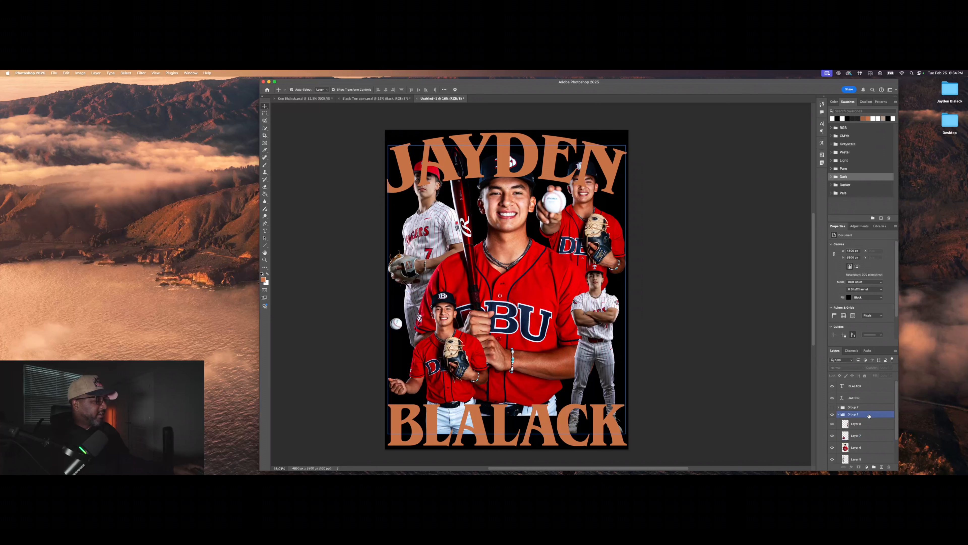
Step: Open JAYDEN's Layer Style and apply the first 90s NBA text style preset
{"action": "left_click", "coordinate": [873, 398]}
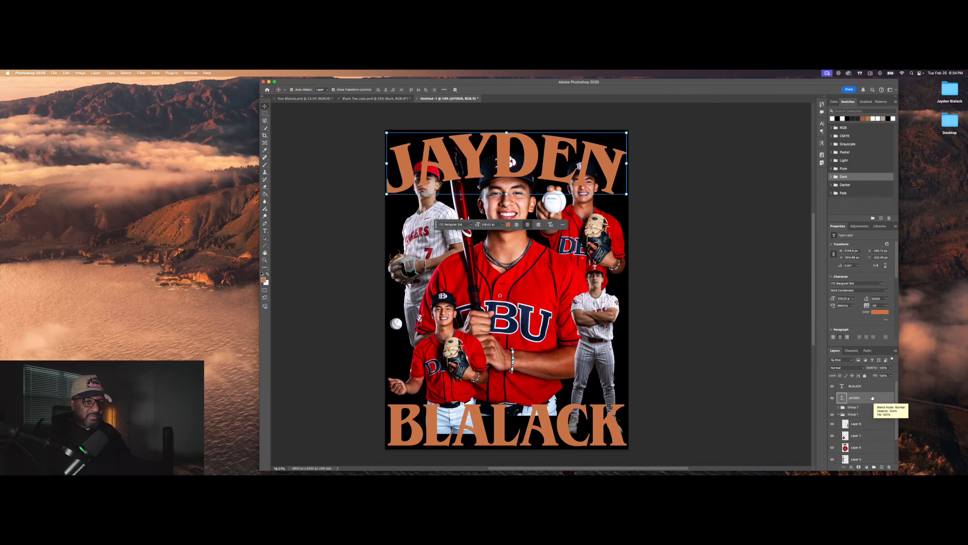
{"action": "mouse_move", "coordinate": [418, 473]}
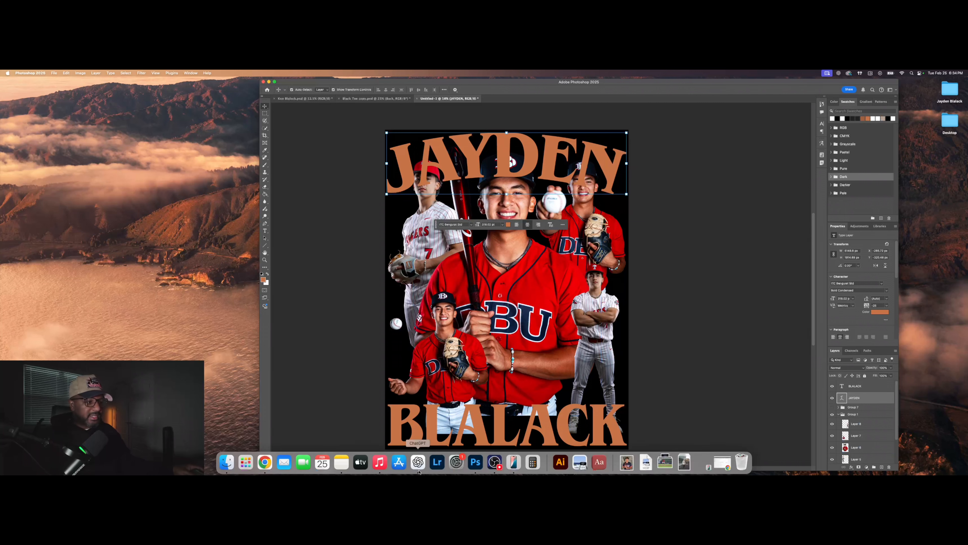
{"action": "double_click", "coordinate": [870, 400]}
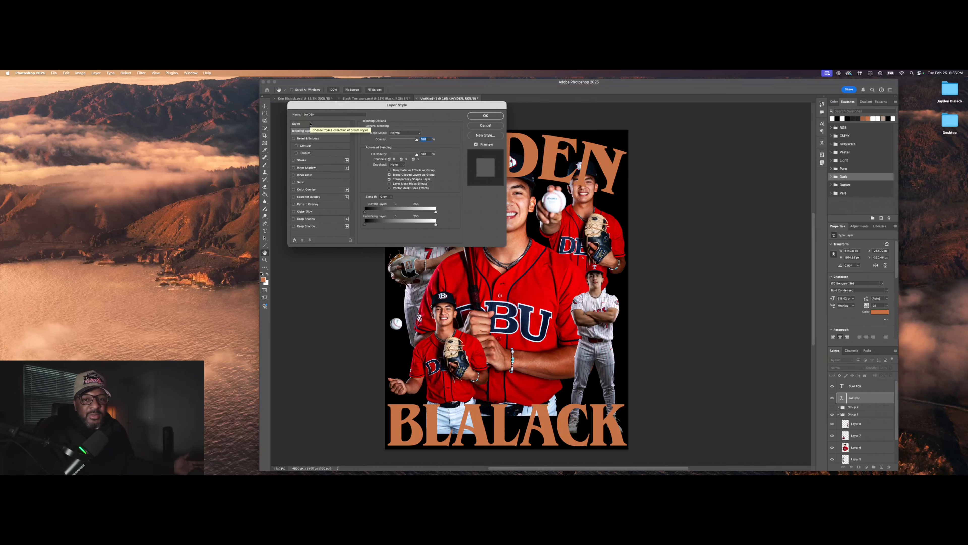
{"action": "left_click", "coordinate": [311, 125]}
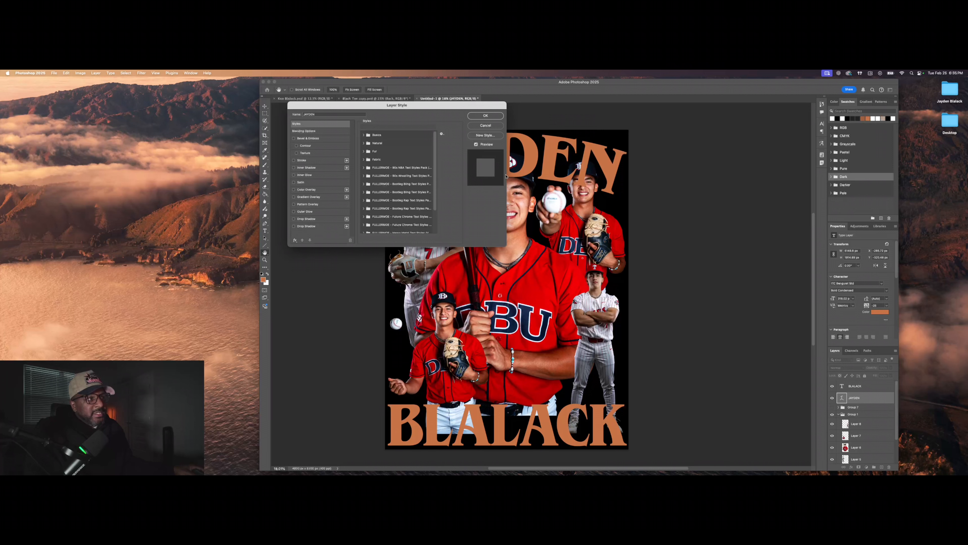
{"action": "left_click", "coordinate": [363, 168]}
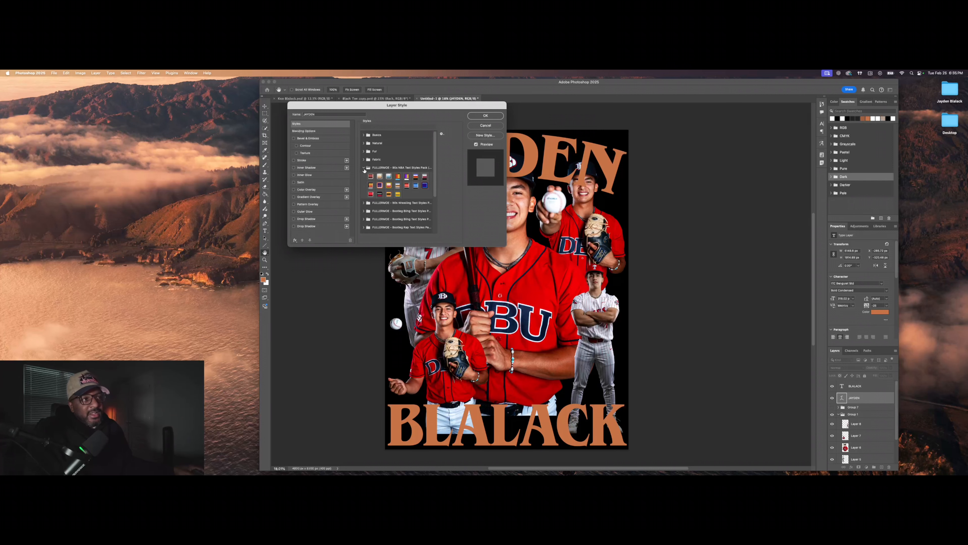
{"action": "left_click", "coordinate": [370, 176]}
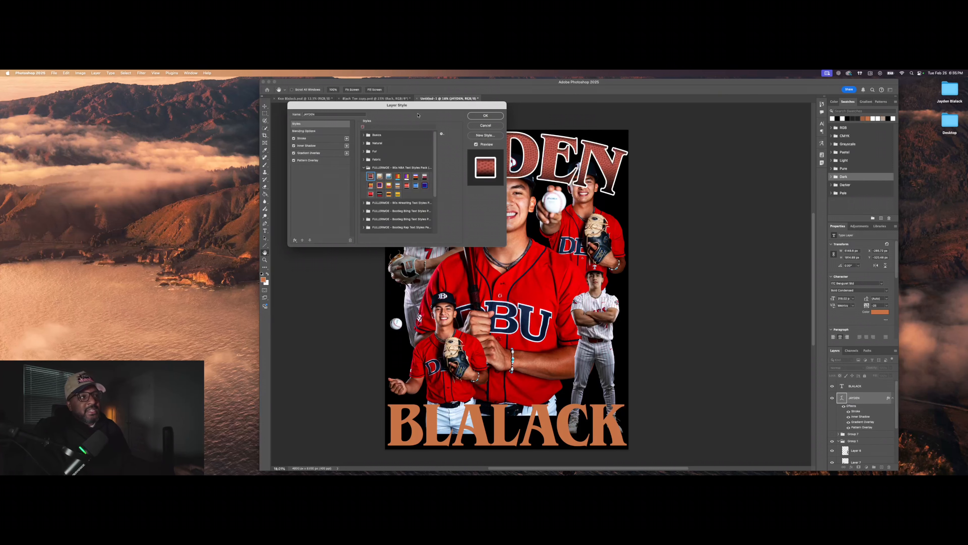
Step: Try several 90s NBA presets on JAYDEN, settling on the chrome-and-gold style
{"action": "left_click_drag", "start_coordinate": [430, 104], "coordinate": [811, 129]}
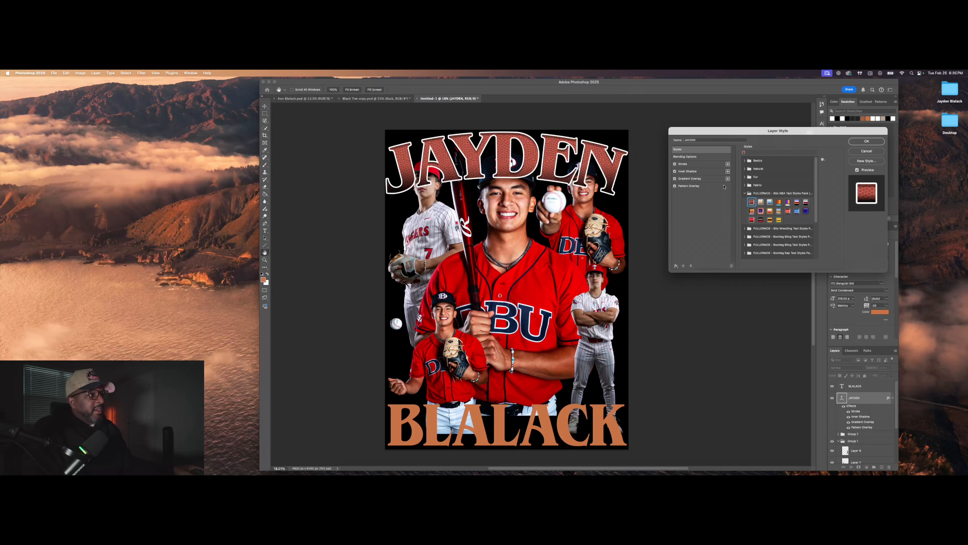
{"action": "scroll", "coordinate": [756, 207], "scroll_direction": "down", "scroll_amount": 3}
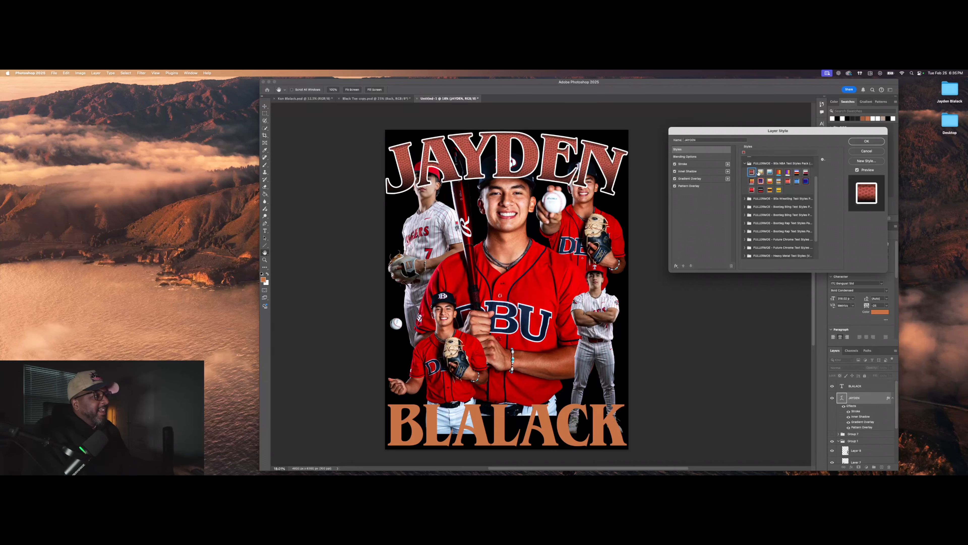
{"action": "left_click", "coordinate": [760, 172]}
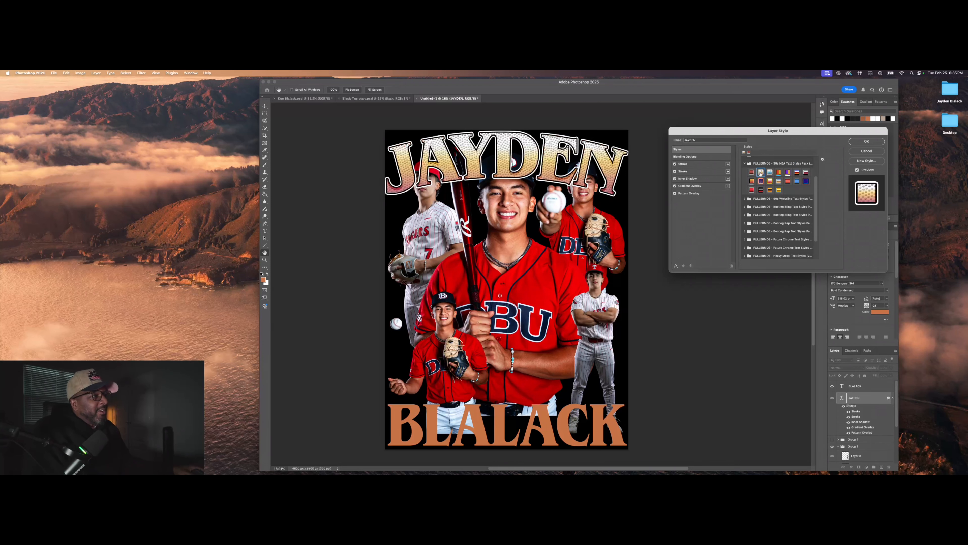
{"action": "left_click", "coordinate": [779, 173]}
{"action": "left_click", "coordinate": [789, 172]}
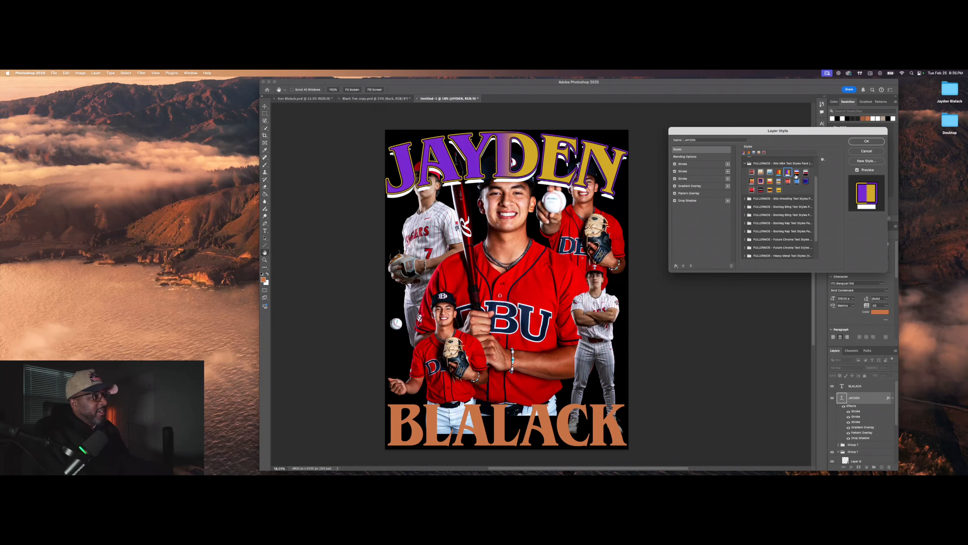
{"action": "left_click", "coordinate": [796, 172]}
{"action": "left_click", "coordinate": [806, 173]}
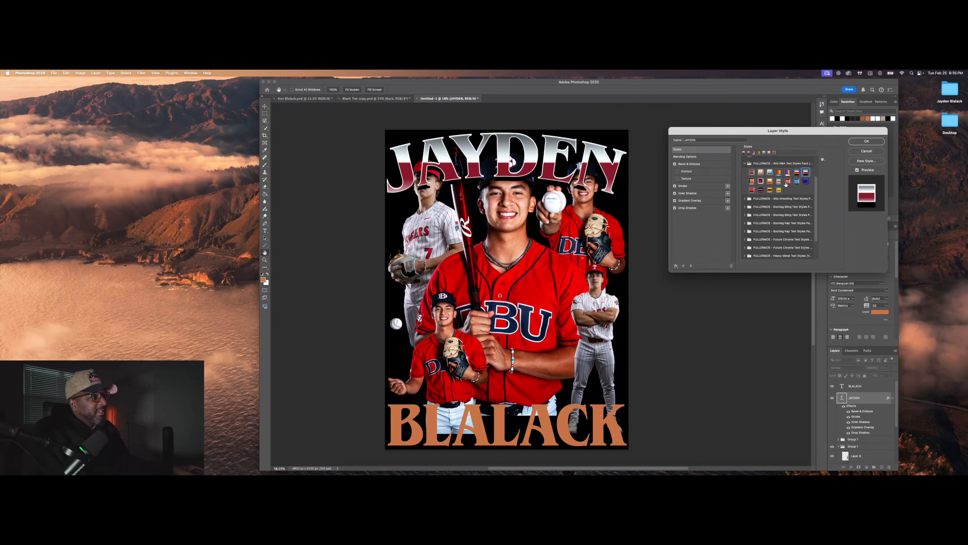
{"action": "left_click", "coordinate": [753, 181]}
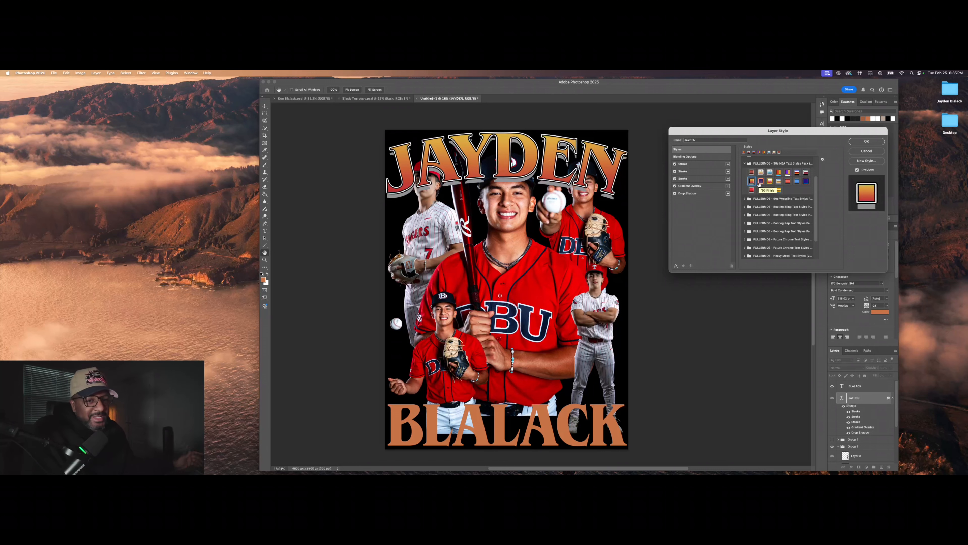
{"action": "left_click", "coordinate": [760, 181]}
{"action": "left_click", "coordinate": [771, 182]}
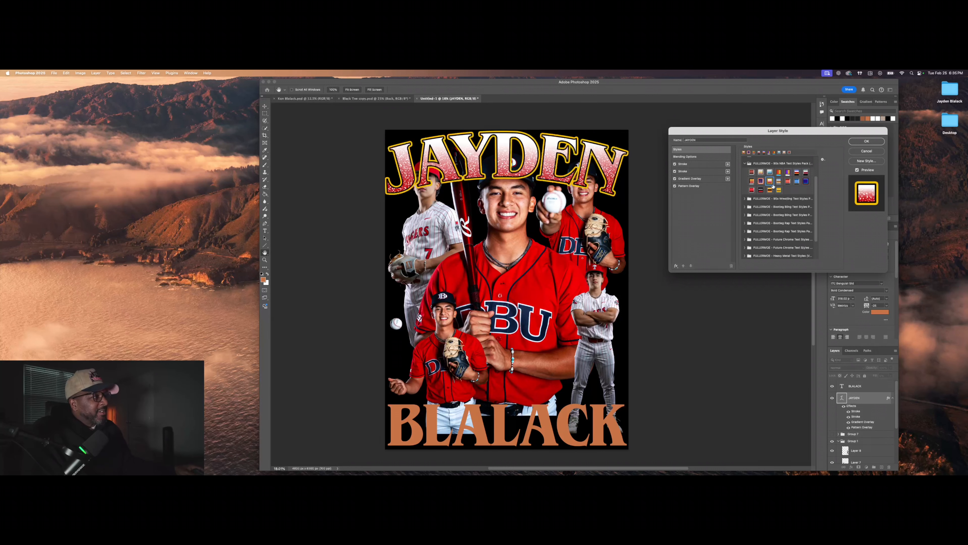
{"action": "left_click", "coordinate": [779, 182]}
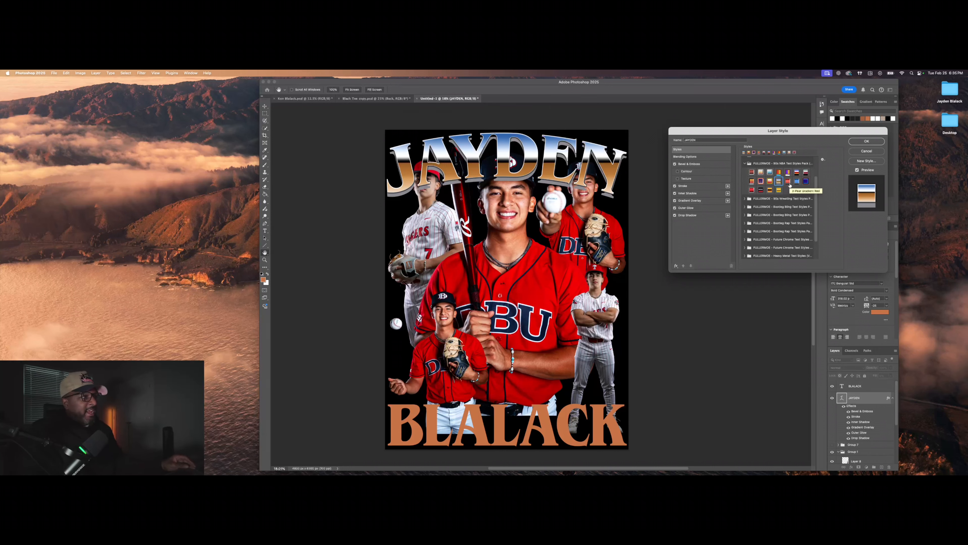
Step: Deepen JAYDEN's bevel, enlarge its outer glow to 76 px, and set drop shadow distance to 61 px
{"action": "left_click", "coordinate": [711, 165]}
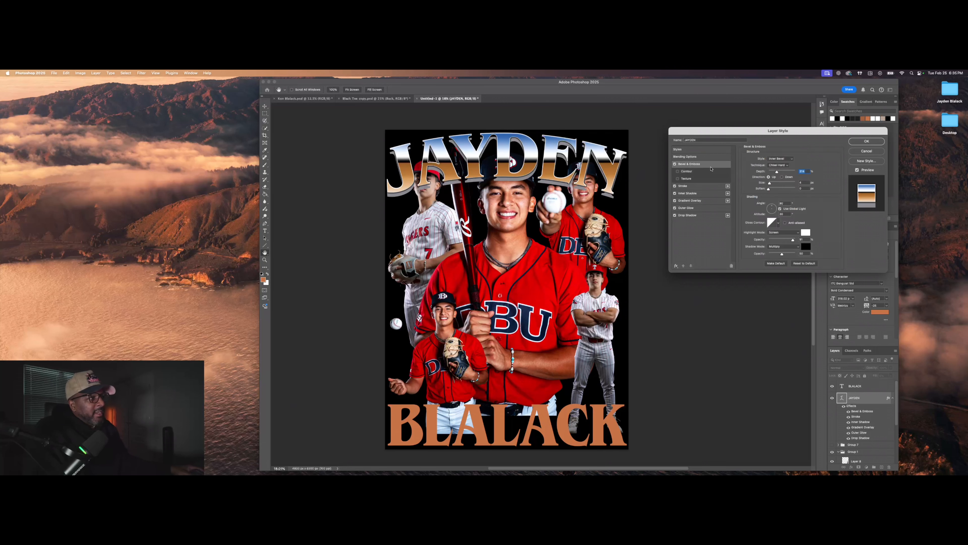
{"action": "left_click_drag", "start_coordinate": [777, 174], "coordinate": [794, 171]}
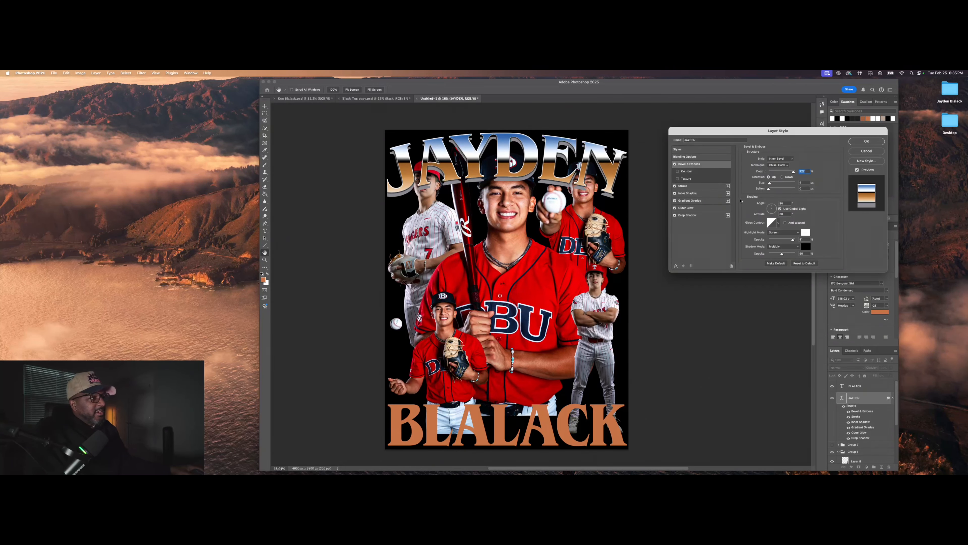
{"action": "left_click", "coordinate": [716, 208]}
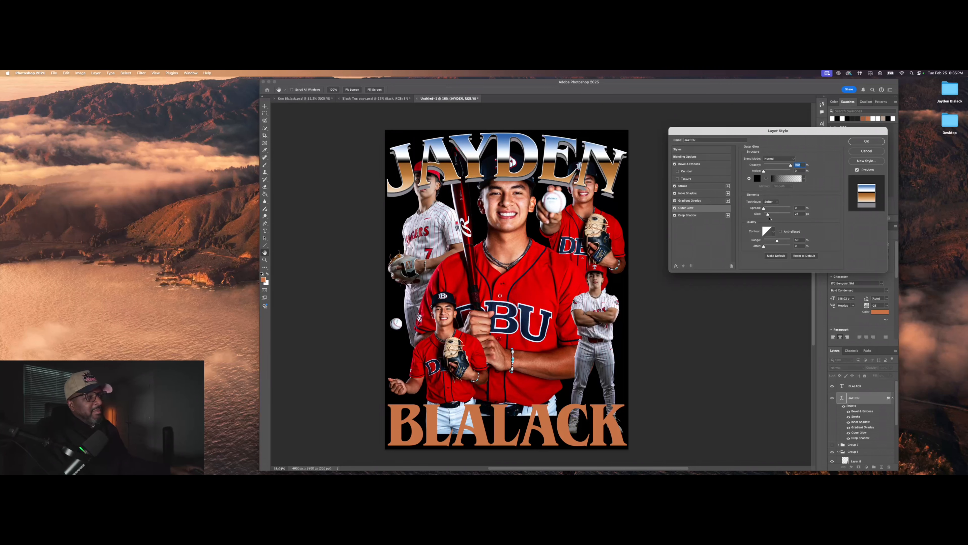
{"action": "left_click_drag", "start_coordinate": [768, 216], "coordinate": [774, 216]}
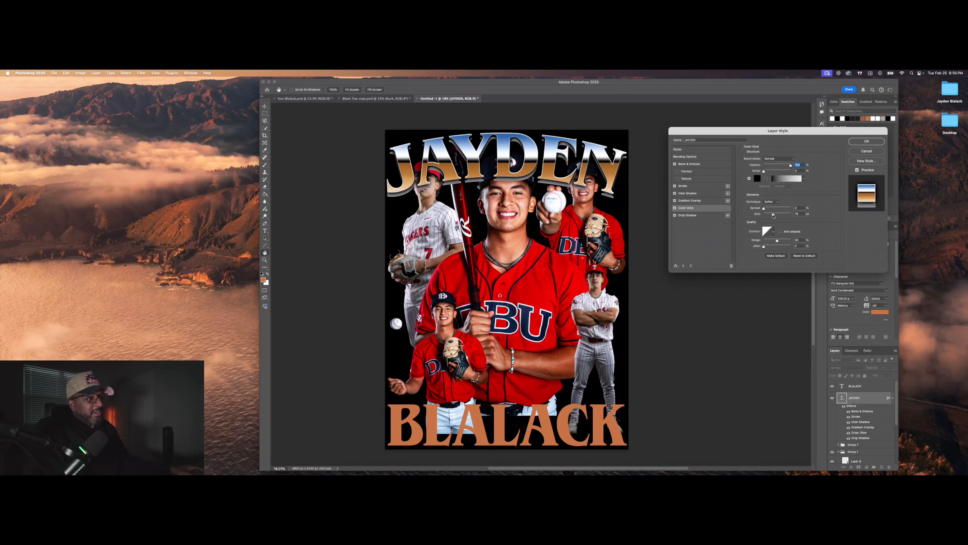
{"action": "left_click", "coordinate": [711, 215]}
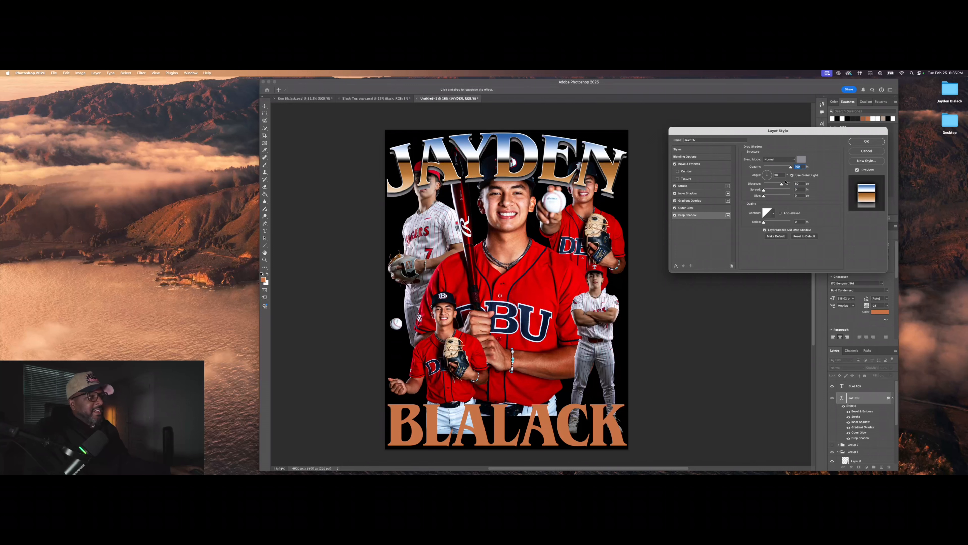
{"action": "left_click_drag", "start_coordinate": [785, 182], "coordinate": [780, 183]}
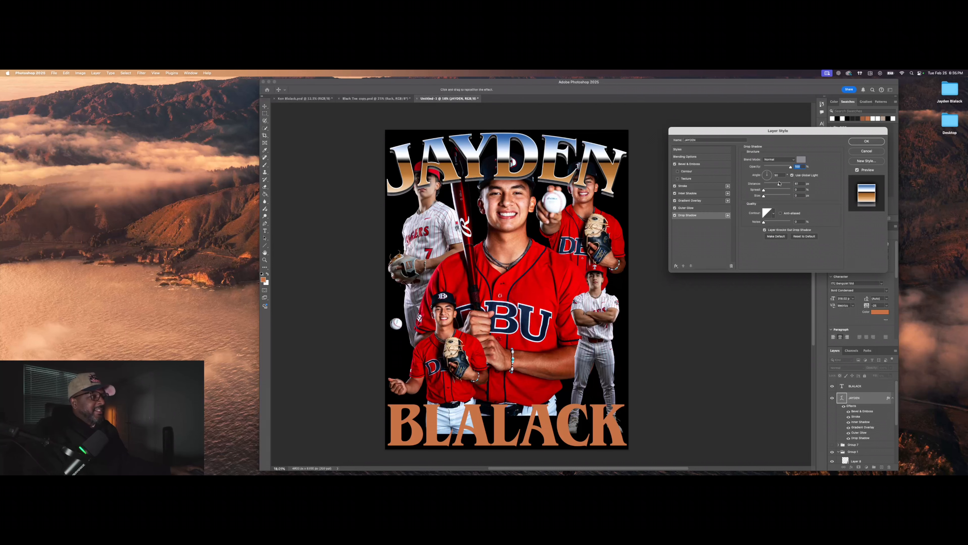
Step: Try several Bootleg Bling presets on JAYDEN, ending on a silver bling style
{"action": "left_click", "coordinate": [694, 152]}
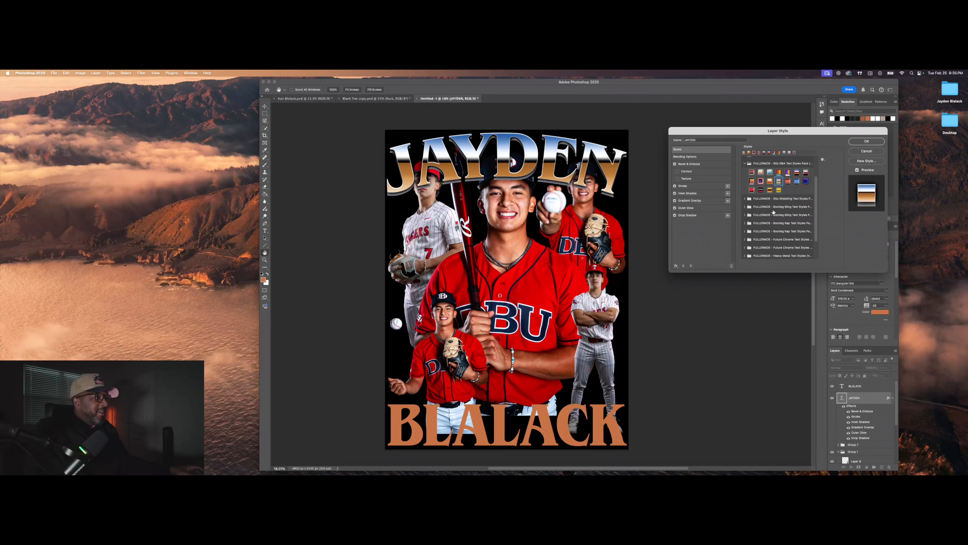
{"action": "left_click", "coordinate": [743, 163]}
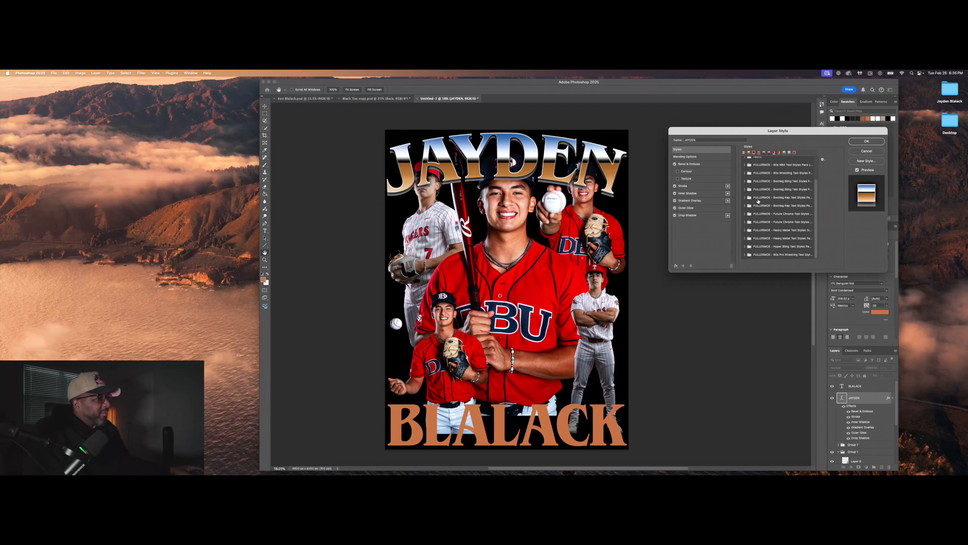
{"action": "left_click", "coordinate": [749, 189]}
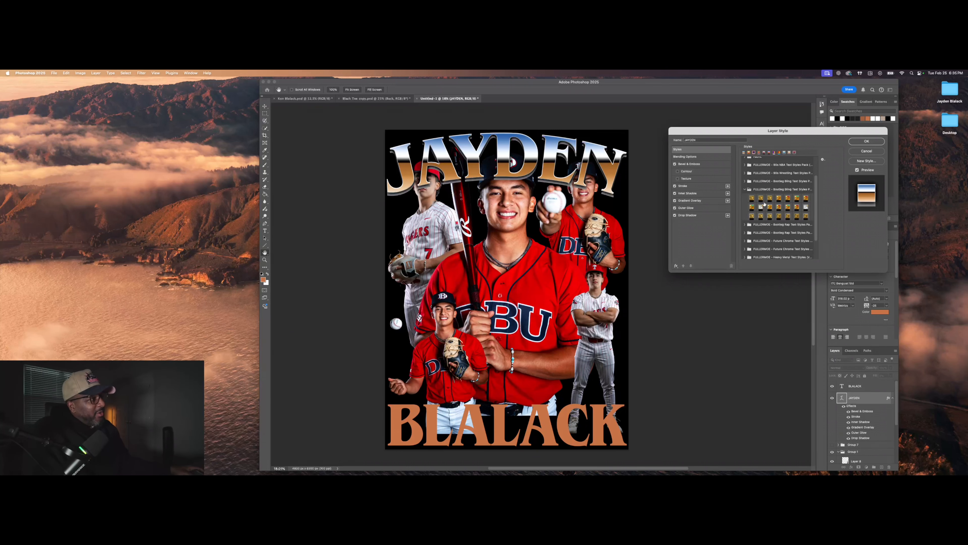
{"action": "left_click", "coordinate": [806, 207]}
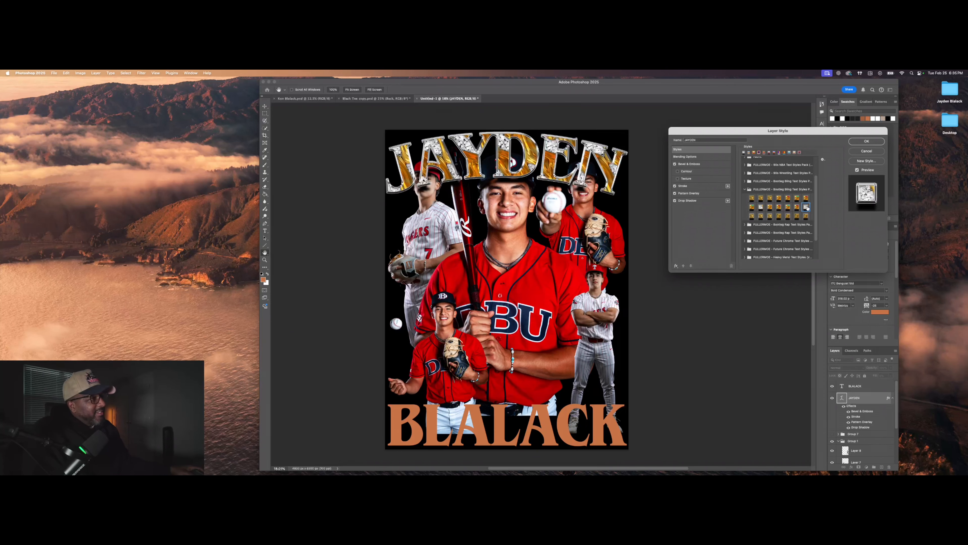
{"action": "left_click", "coordinate": [764, 208]}
{"action": "left_click", "coordinate": [746, 190]}
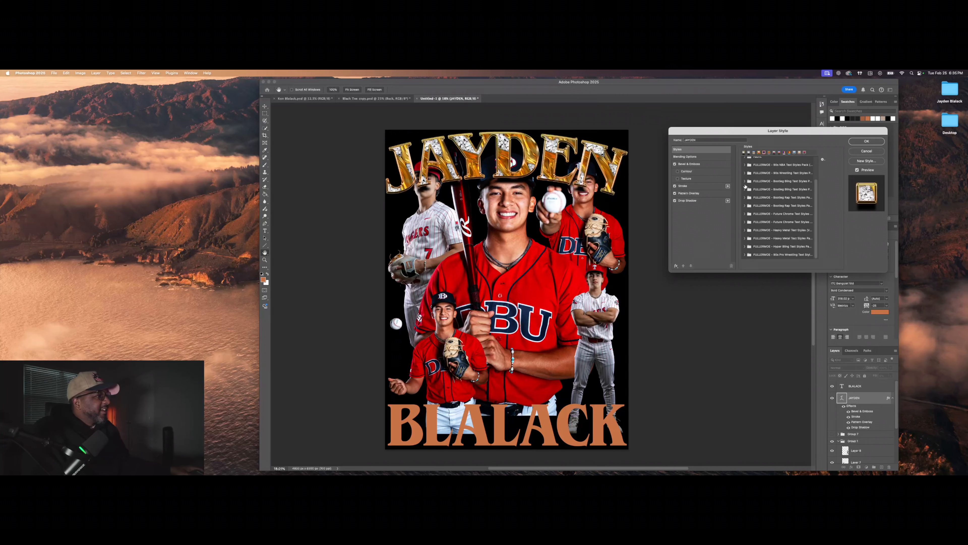
{"action": "left_click", "coordinate": [745, 181]}
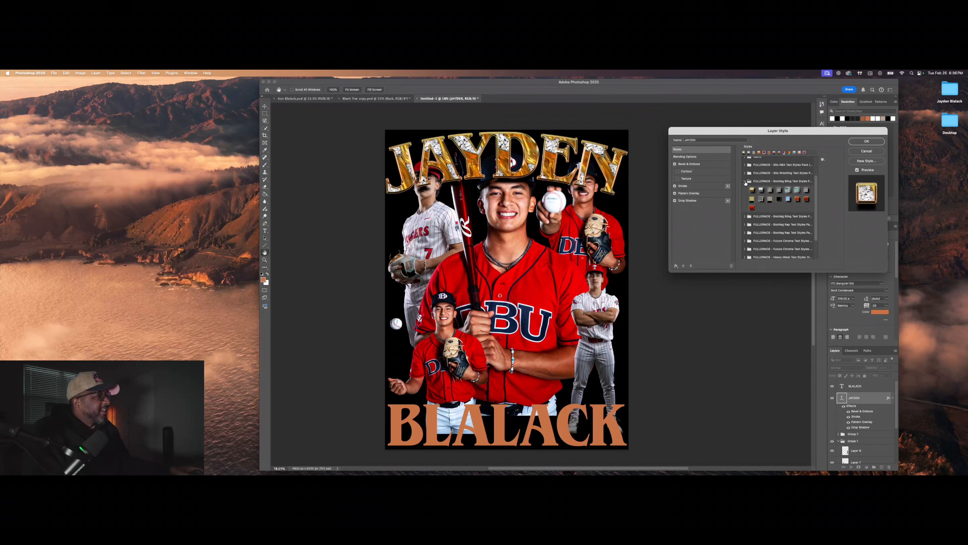
{"action": "left_click", "coordinate": [771, 191]}
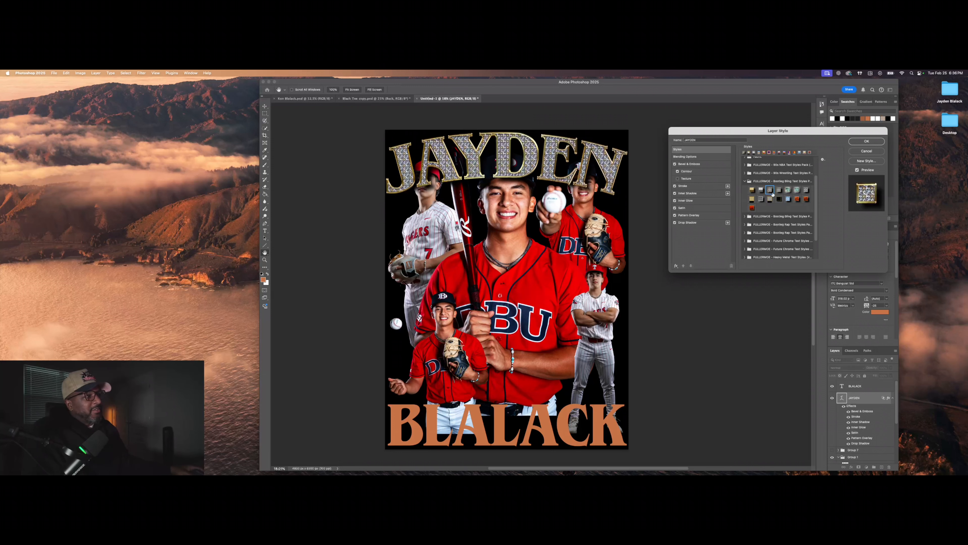
{"action": "left_click", "coordinate": [770, 199]}
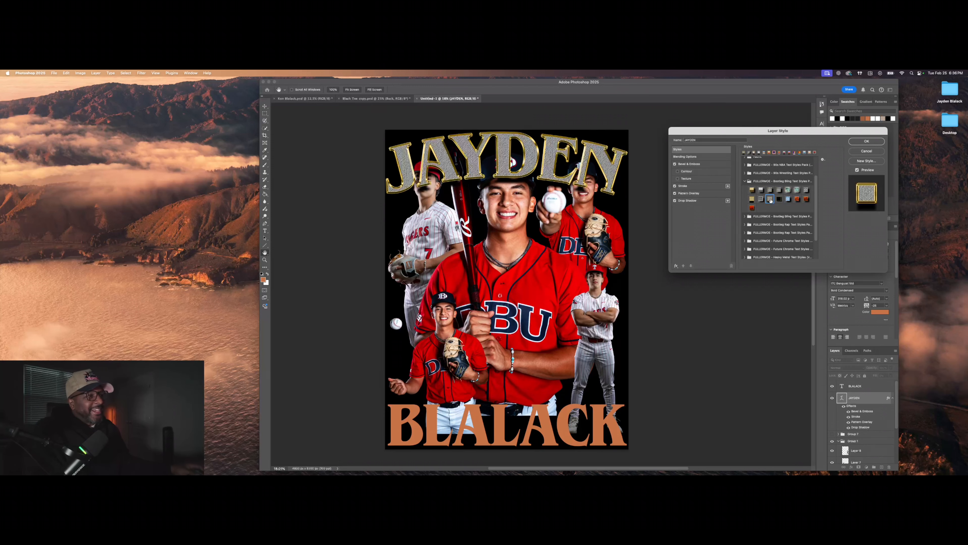
{"action": "left_click", "coordinate": [797, 191]}
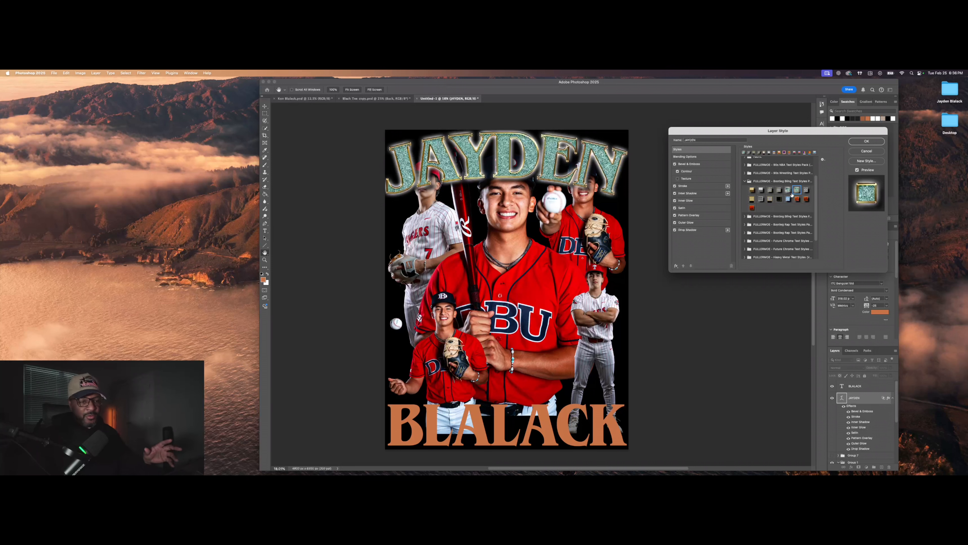
{"action": "left_click", "coordinate": [763, 199]}
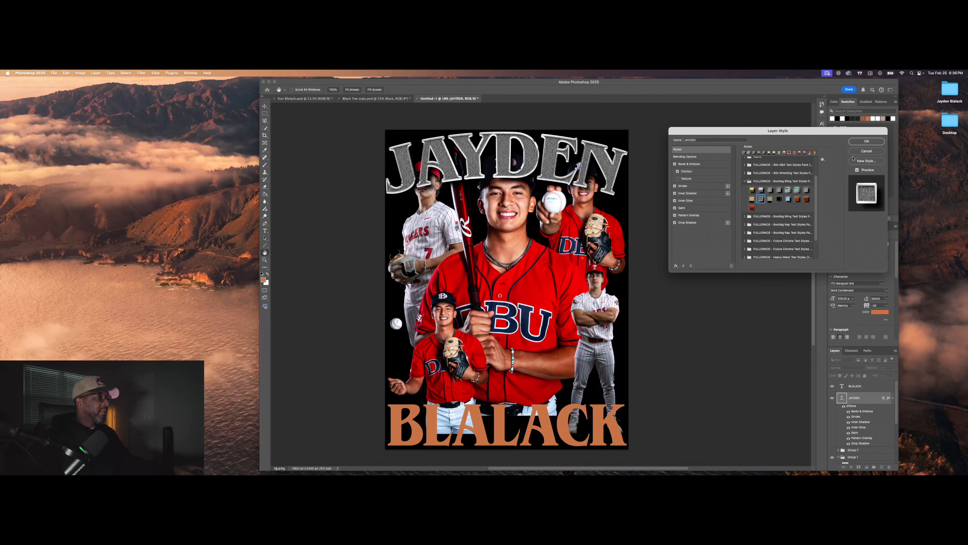
Step: Discard the layer style so JAYDEN is plain orange, and move it below the player layers
{"action": "left_click", "coordinate": [867, 151]}
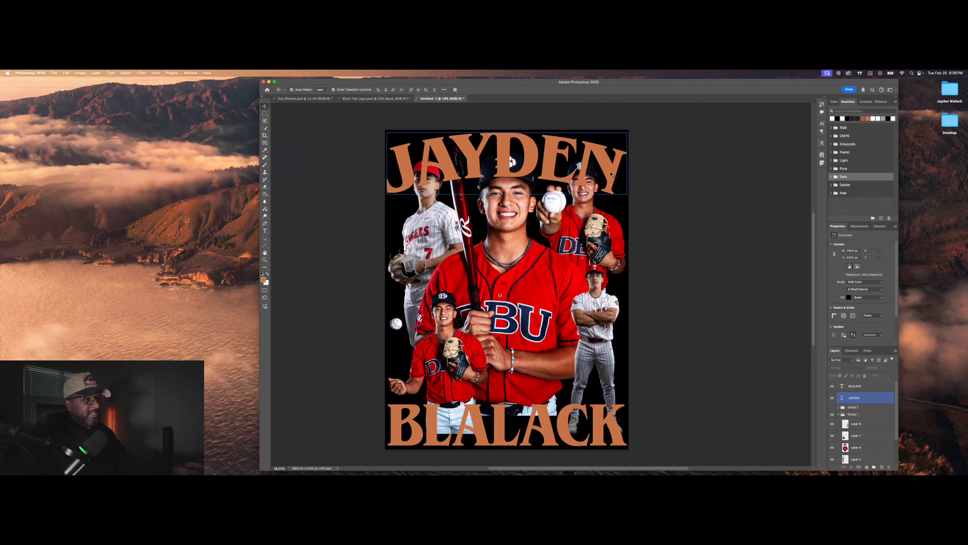
{"action": "left_click_drag", "start_coordinate": [871, 398], "coordinate": [868, 441]}
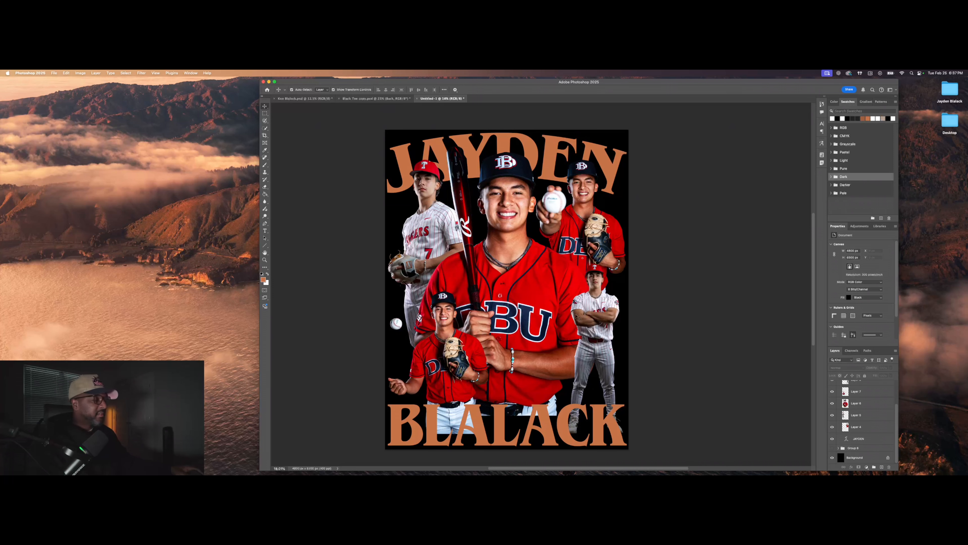
{"action": "left_click", "coordinate": [857, 415]}
{"action": "scroll", "coordinate": [845, 436], "scroll_direction": "up", "scroll_amount": 2}
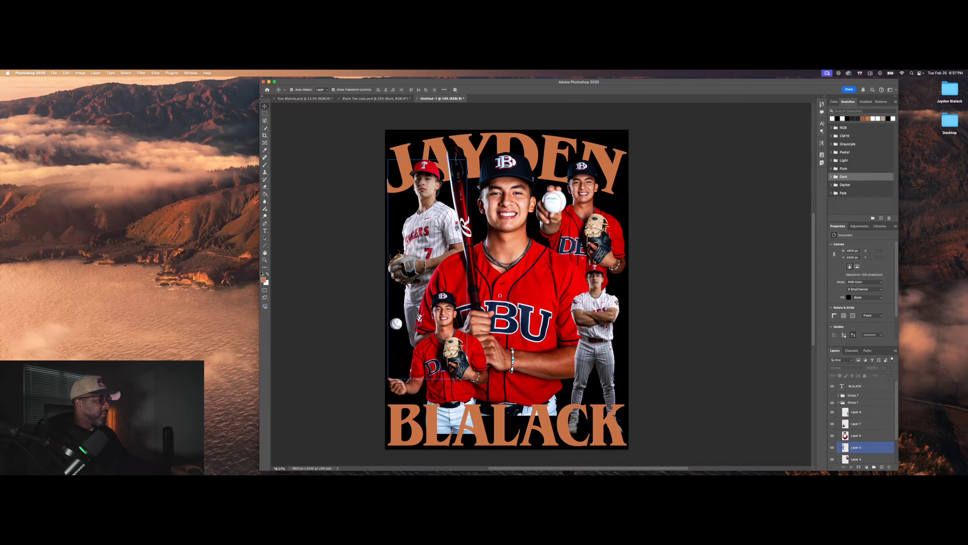
{"action": "left_click", "coordinate": [838, 402]}
{"action": "left_click", "coordinate": [833, 402]}
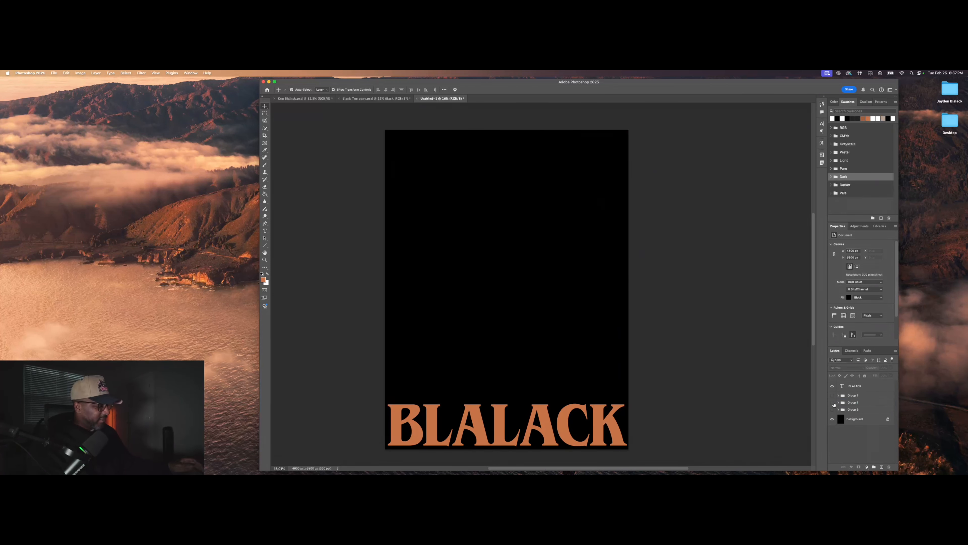
{"action": "left_click", "coordinate": [833, 403]}
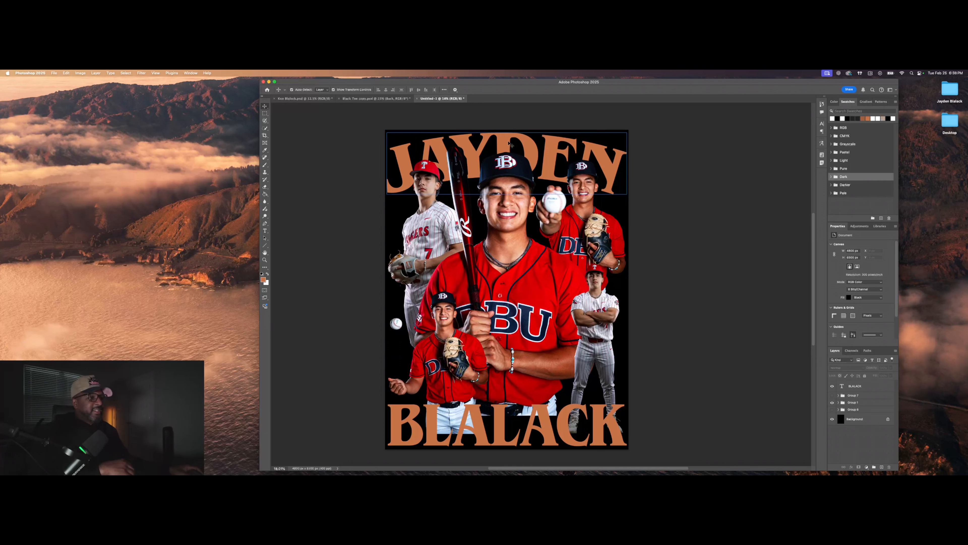
{"action": "left_click", "coordinate": [835, 386]}
{"action": "double_click", "coordinate": [882, 386]}
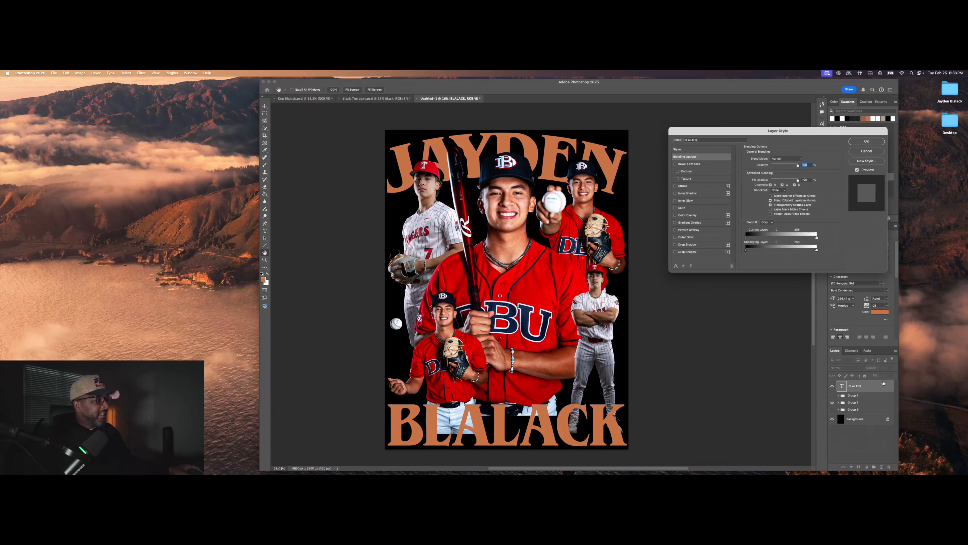
{"action": "left_click", "coordinate": [866, 150]}
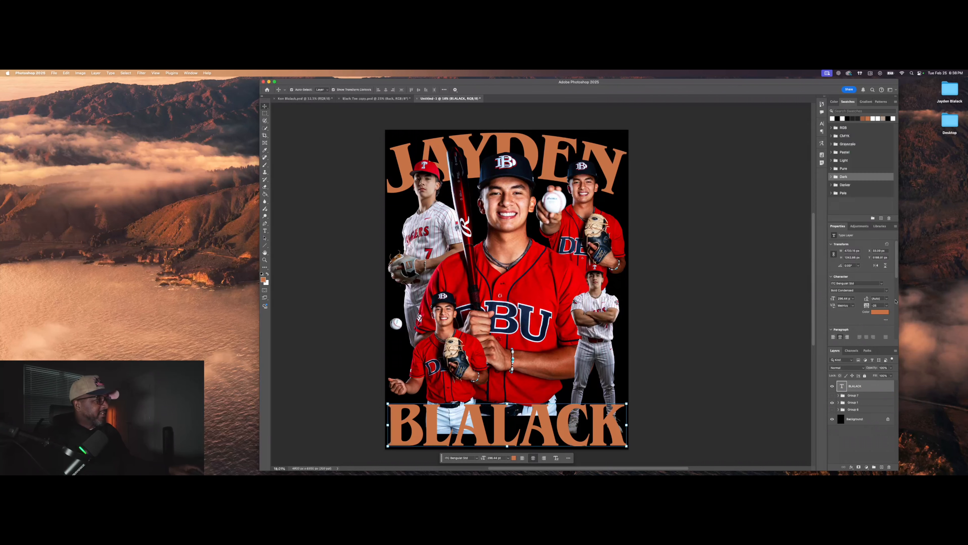
{"action": "left_click", "coordinate": [886, 312]}
{"action": "type", "text": "ffffff"}
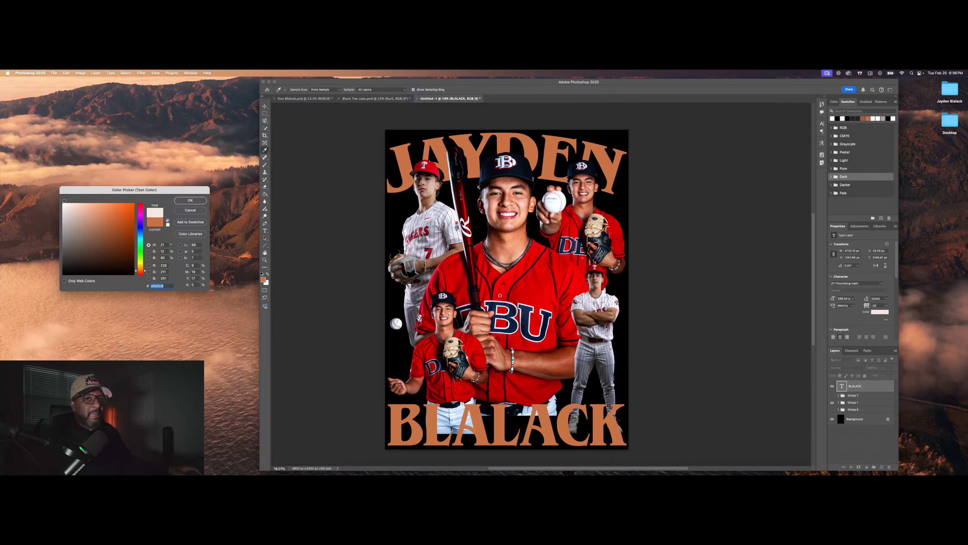
{"action": "left_click", "coordinate": [190, 200]}
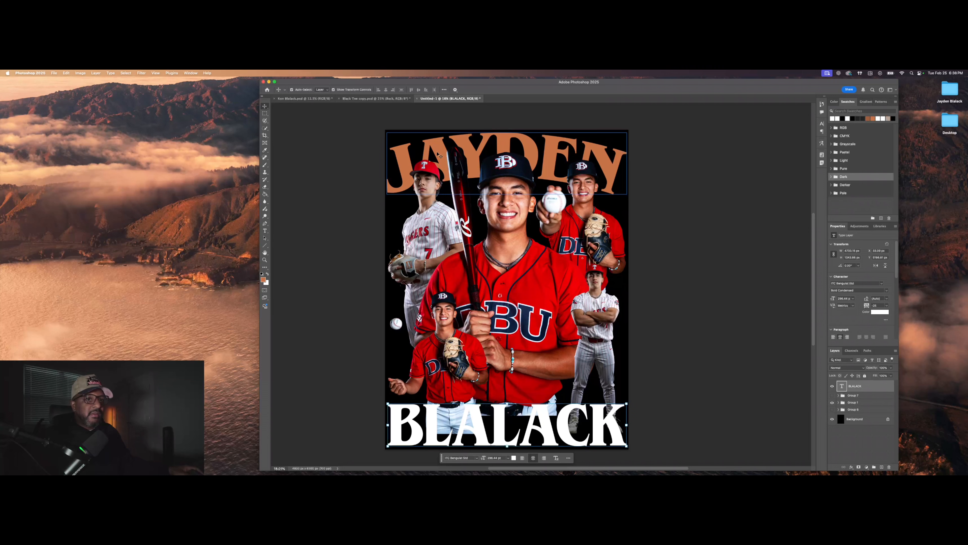
{"action": "left_click", "coordinate": [443, 148]}
{"action": "left_click", "coordinate": [873, 312]}
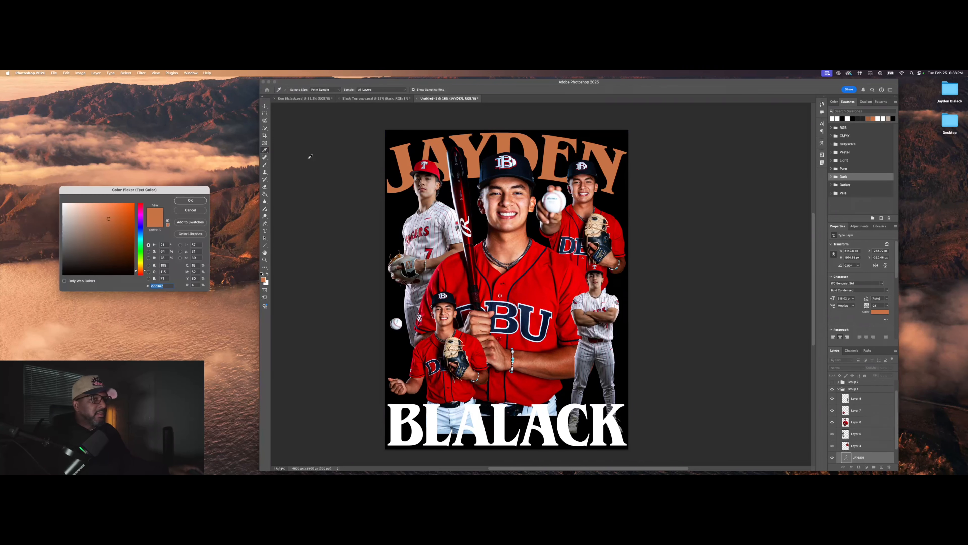
{"action": "type", "text": "ffffff"}
{"action": "left_click", "coordinate": [183, 201]}
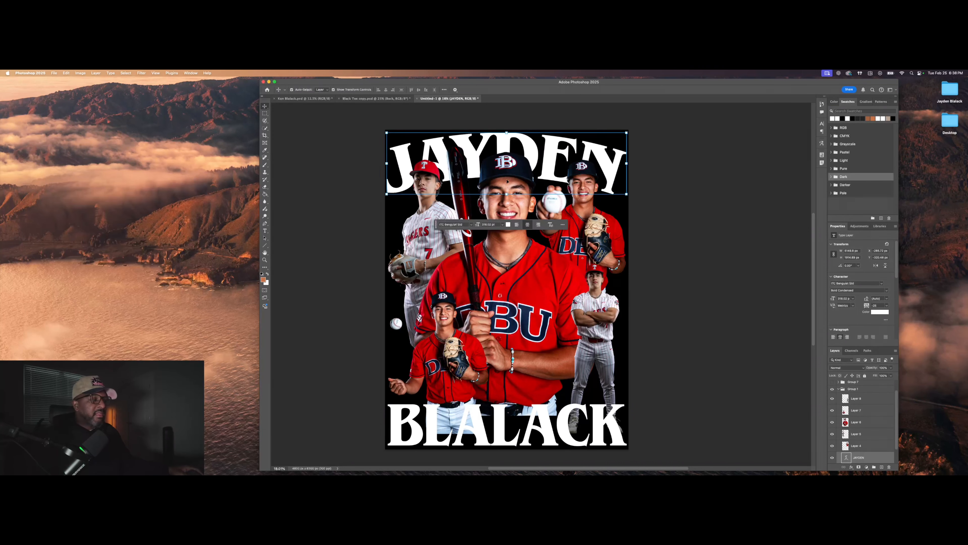
Step: Move JAYDEN up toward the top edge of the poster
{"action": "left_click_drag", "start_coordinate": [505, 140], "coordinate": [505, 140]}
{"action": "scroll", "coordinate": [502, 149], "scroll_direction": "up", "scroll_amount": 3}
{"action": "left_click_drag", "start_coordinate": [506, 146], "coordinate": [507, 138]}
{"action": "scroll", "coordinate": [506, 141], "scroll_direction": "up", "scroll_amount": 4}
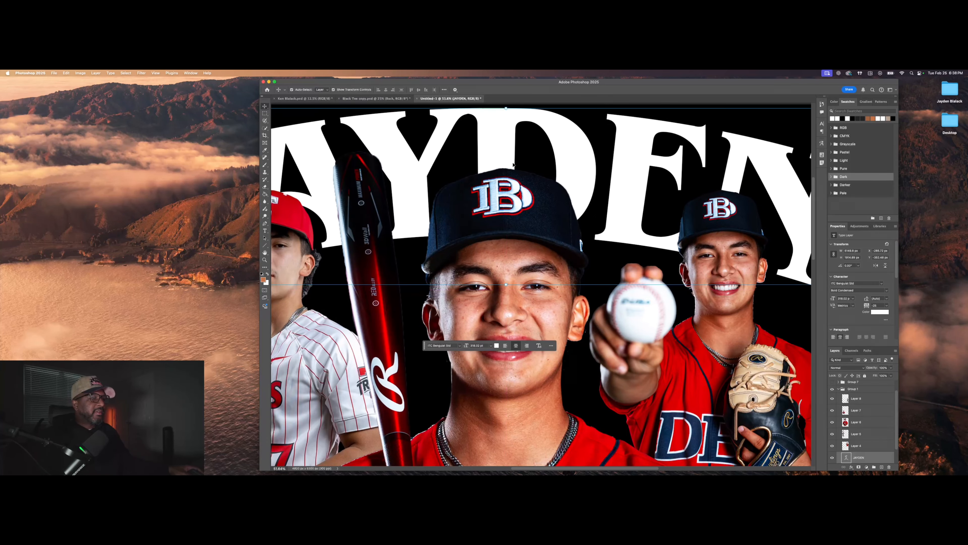
{"action": "scroll", "coordinate": [786, 206], "scroll_direction": "down", "scroll_amount": 5}
{"action": "left_click", "coordinate": [786, 206]}
{"action": "scroll", "coordinate": [517, 409], "scroll_direction": "down", "scroll_amount": 5}
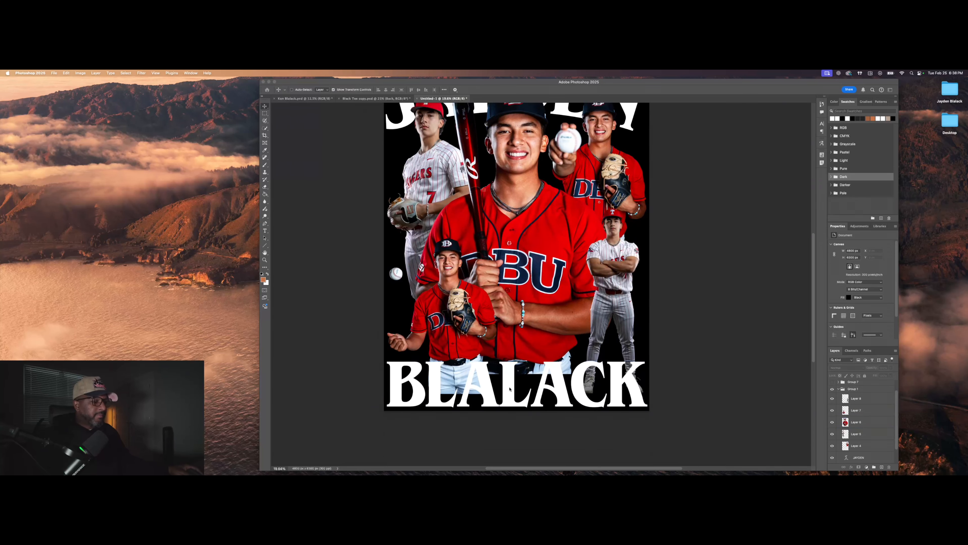
{"action": "left_click", "coordinate": [511, 391]}
{"action": "left_click", "coordinate": [500, 209]}
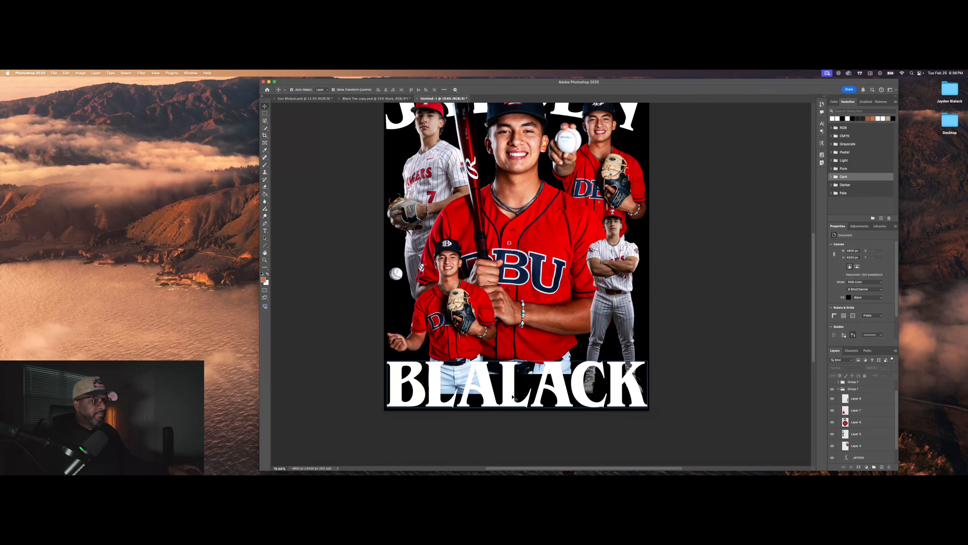
{"action": "left_click_drag", "start_coordinate": [511, 392], "coordinate": [511, 389]}
{"action": "left_click", "coordinate": [735, 368]}
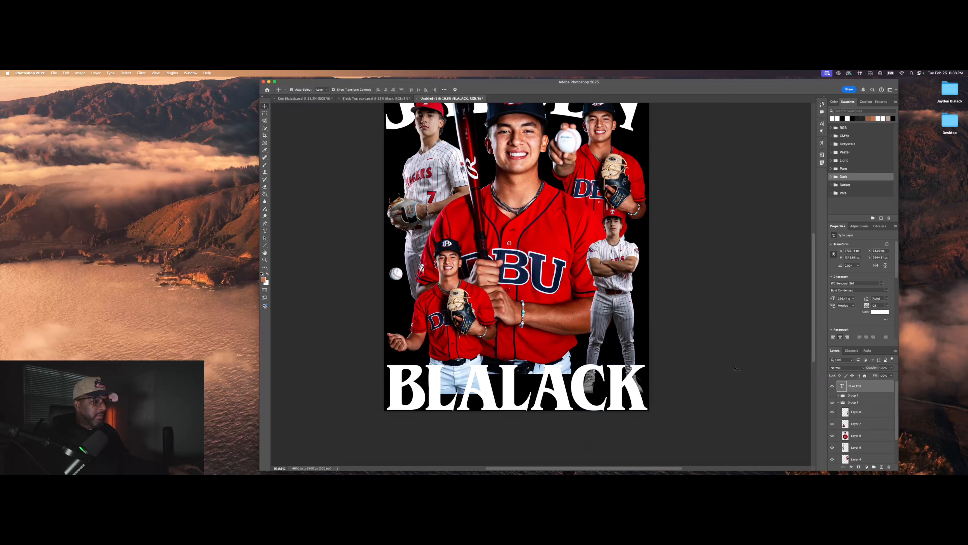
{"action": "scroll", "coordinate": [540, 271], "scroll_direction": "up", "scroll_amount": 5}
{"action": "scroll", "coordinate": [540, 271], "scroll_direction": "down", "scroll_amount": 2}
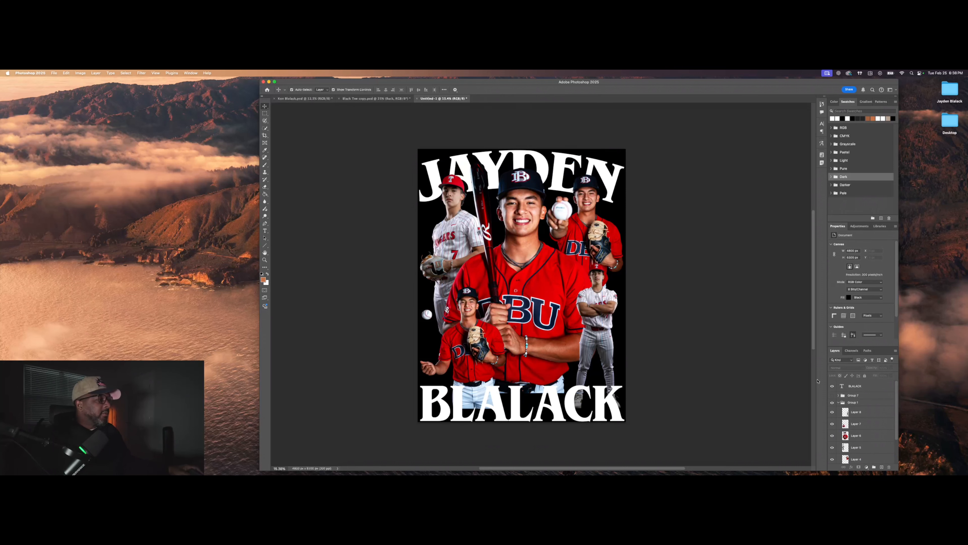
Step: Make the top-right player's layer active and switch to the Quick Selection tool
{"action": "left_click", "coordinate": [856, 424]}
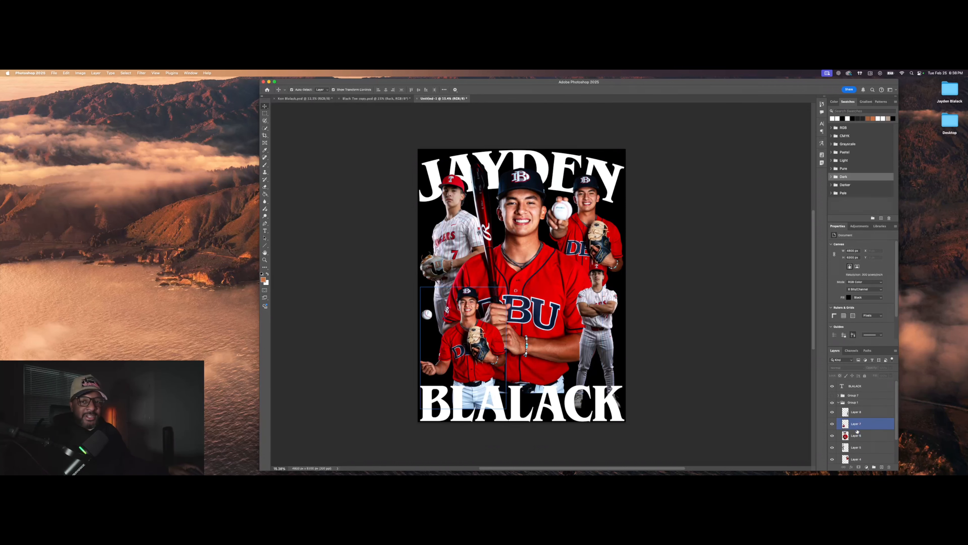
{"action": "left_click", "coordinate": [859, 435]}
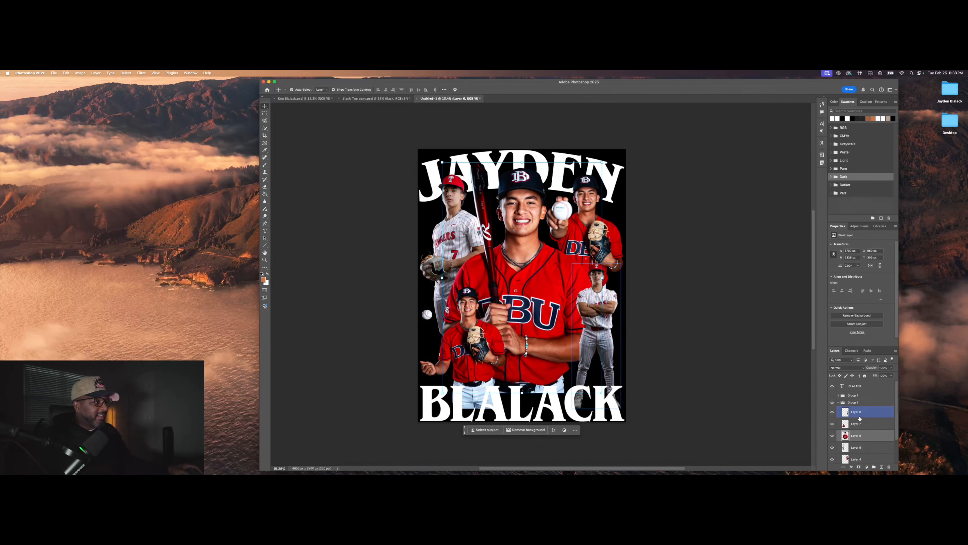
{"action": "left_click", "coordinate": [864, 426]}
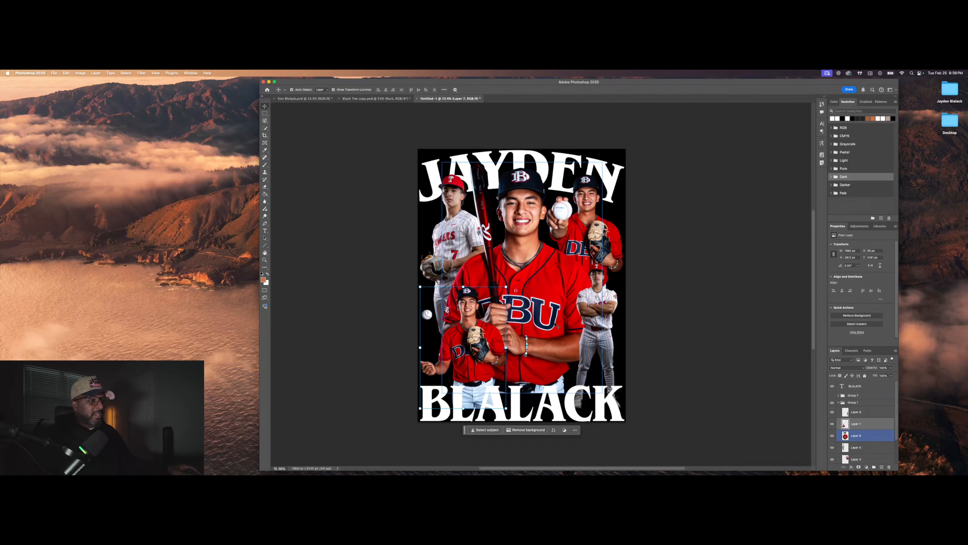
{"action": "left_click", "coordinate": [583, 236]}
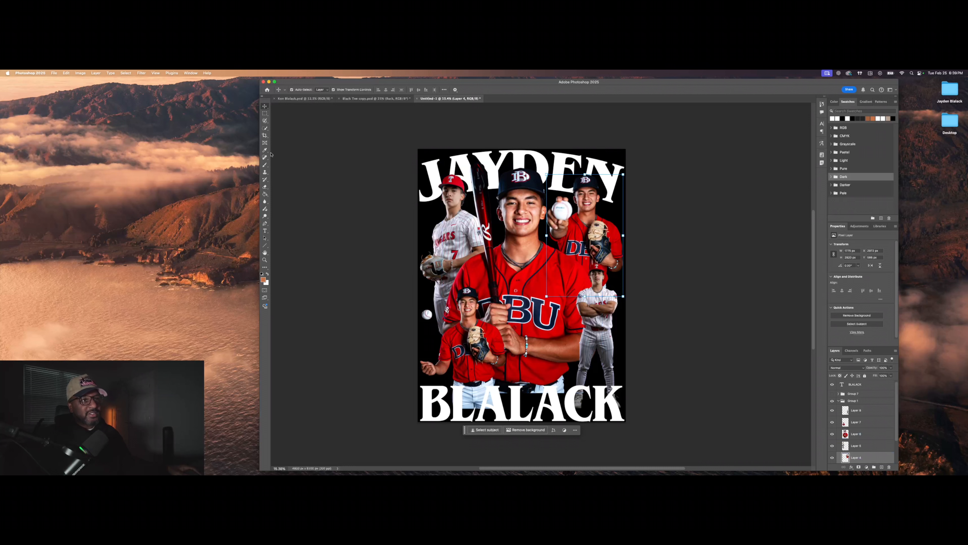
{"action": "left_click", "coordinate": [265, 128]}
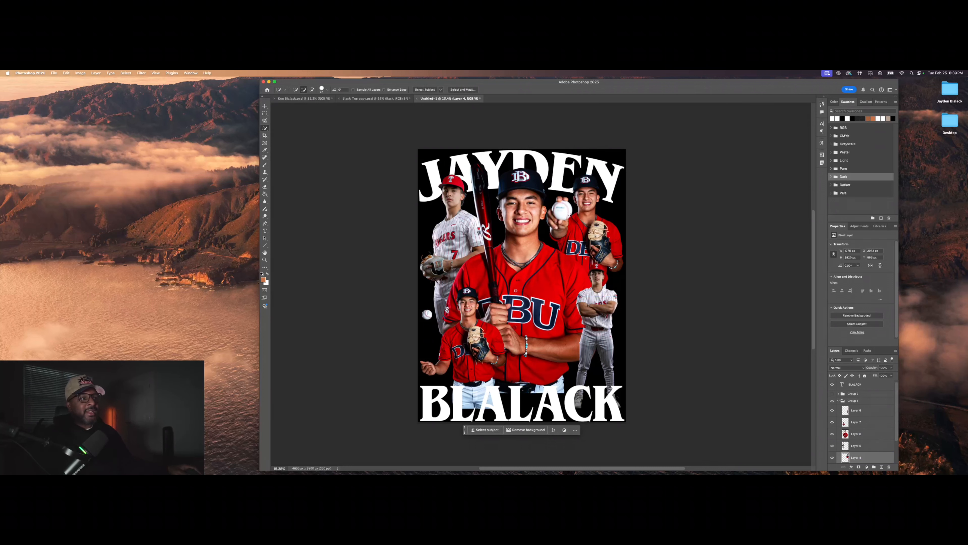
Step: Enlarge the Quick Selection brush from 42 px to 67 px
{"action": "left_click", "coordinate": [322, 90]}
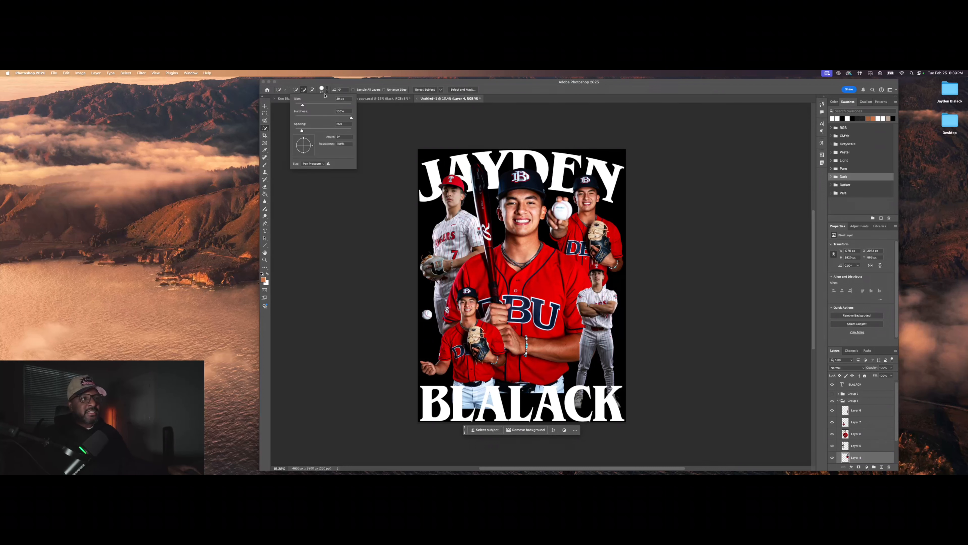
{"action": "left_click_drag", "start_coordinate": [307, 104], "coordinate": [314, 104]}
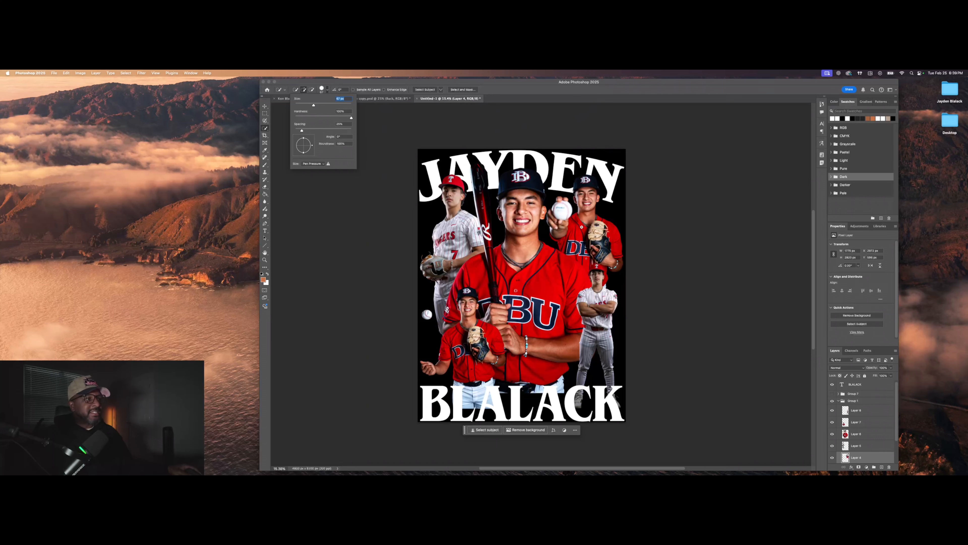
{"action": "scroll", "coordinate": [582, 227], "scroll_direction": "down", "scroll_amount": 2}
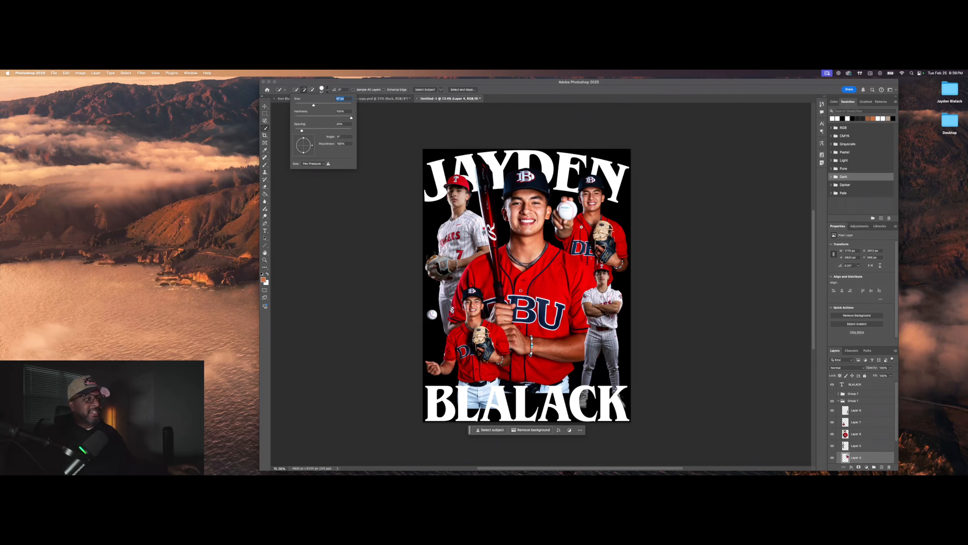
Step: Switch to the Magic Wand Tool from the selection tool flyout
{"action": "right_click", "coordinate": [267, 130]}
{"action": "left_click", "coordinate": [291, 140]}
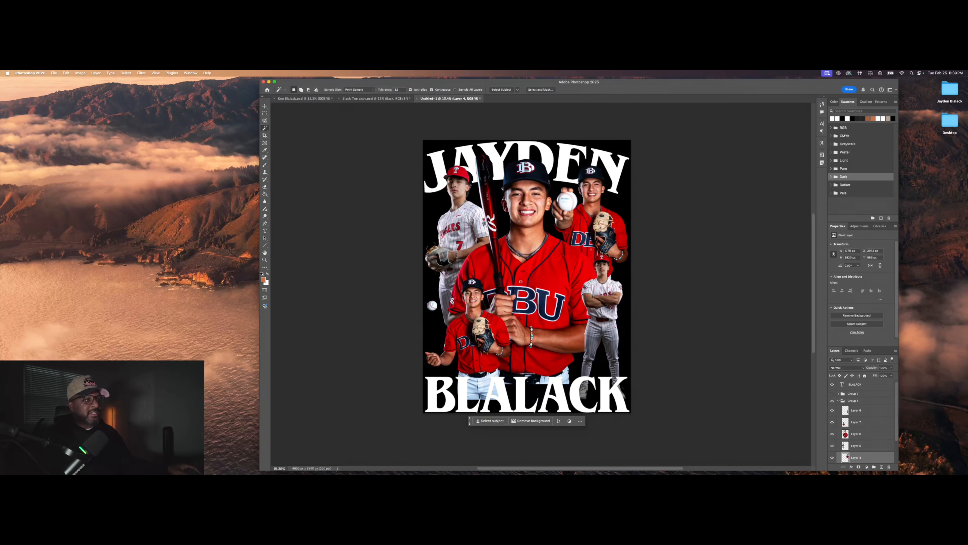
{"action": "scroll", "coordinate": [612, 233], "scroll_direction": "up", "scroll_amount": 4}
{"action": "scroll", "coordinate": [579, 224], "scroll_direction": "down", "scroll_amount": 1}
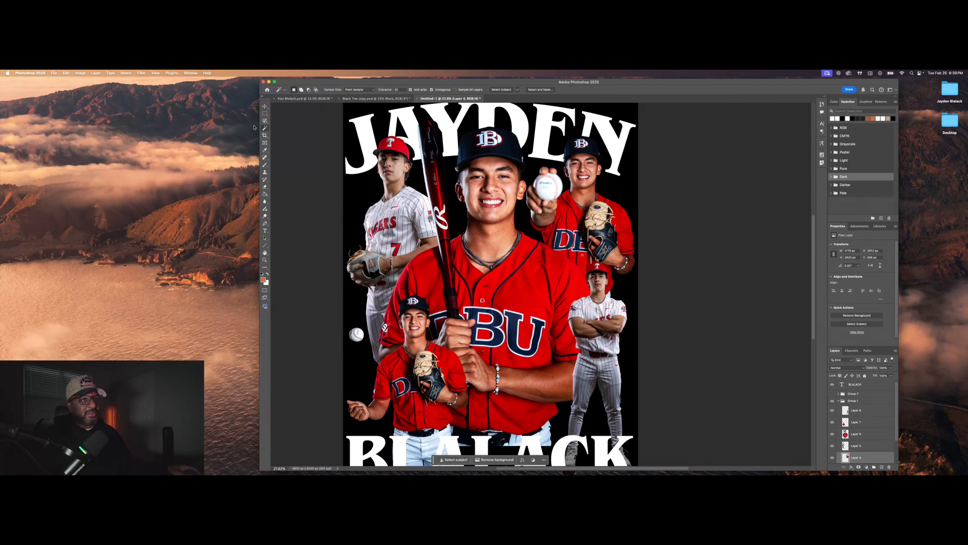
{"action": "right_click", "coordinate": [263, 130]}
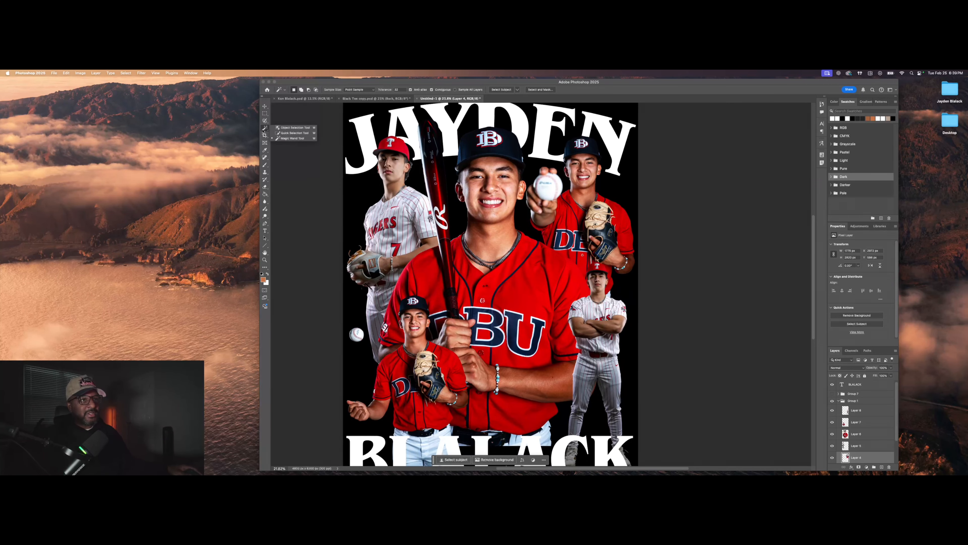
{"action": "left_click", "coordinate": [282, 139]}
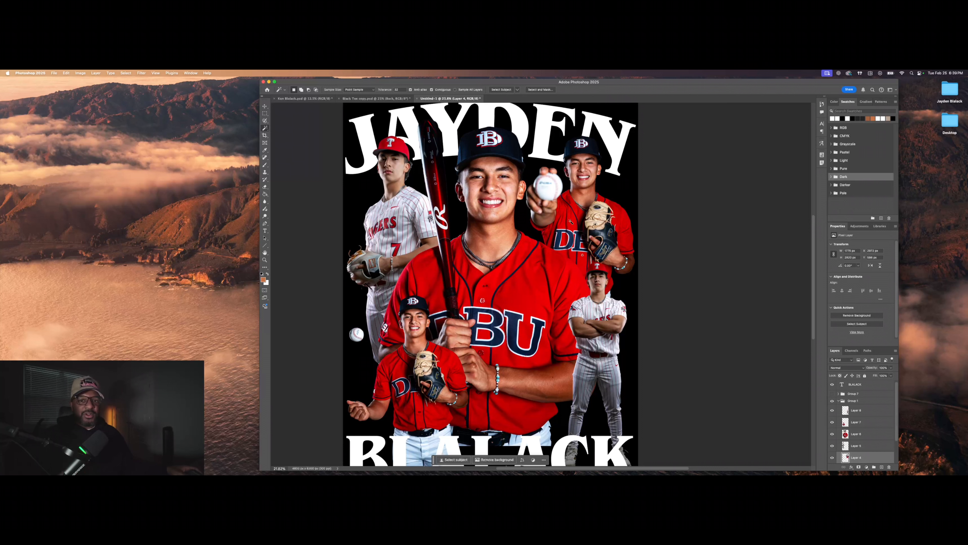
{"action": "scroll", "coordinate": [571, 221], "scroll_direction": "down", "scroll_amount": 1}
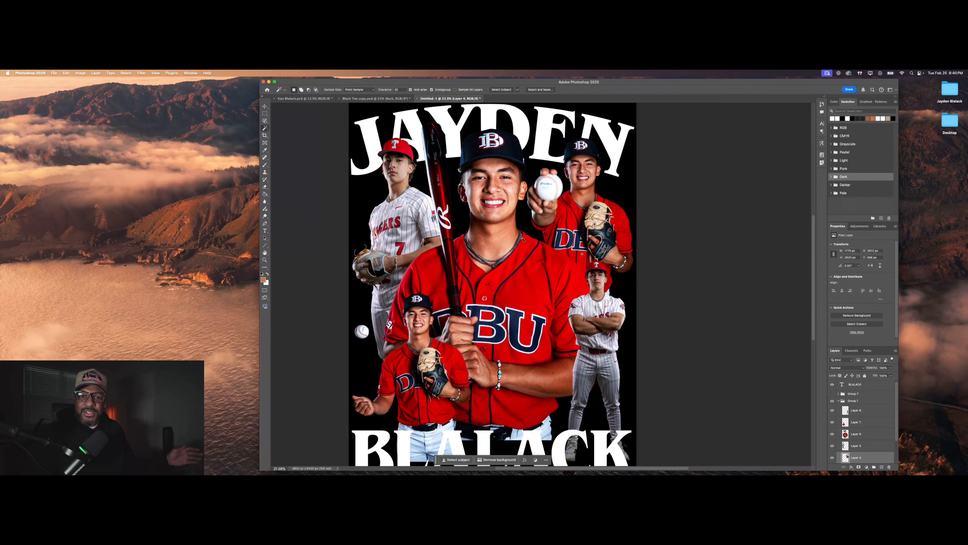
Step: On the center player's layer, magic-wand the red jersey and select similar reds
{"action": "left_click", "coordinate": [534, 284]}
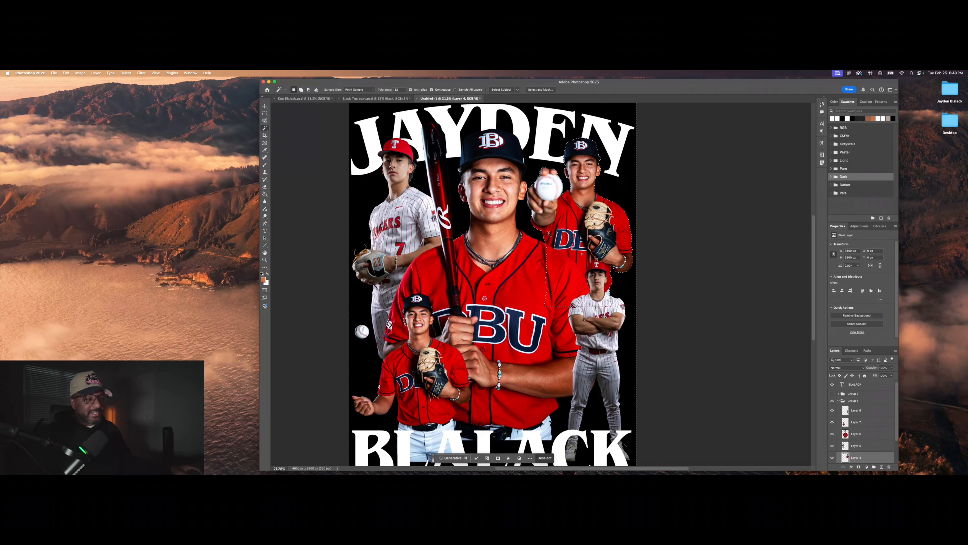
{"action": "key", "text": "super+d"}
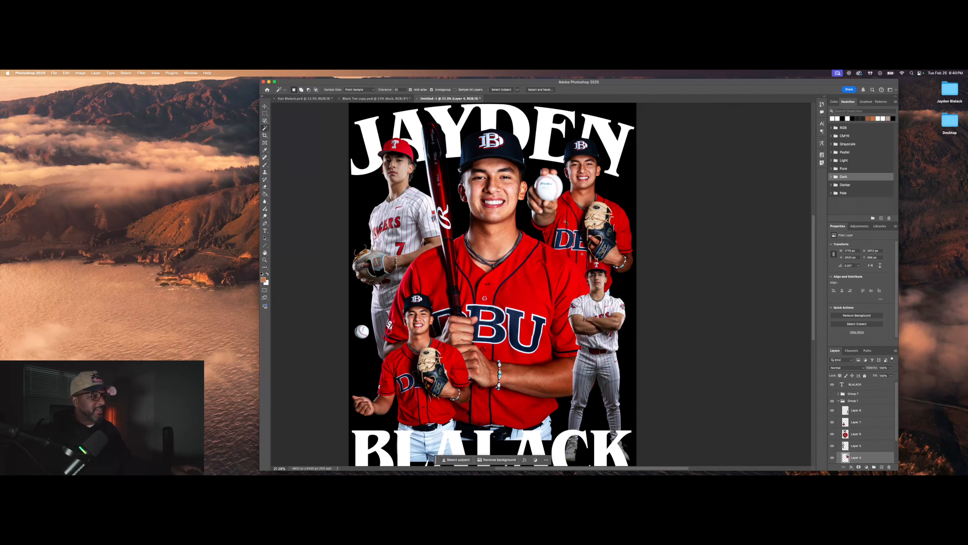
{"action": "left_click", "coordinate": [864, 440]}
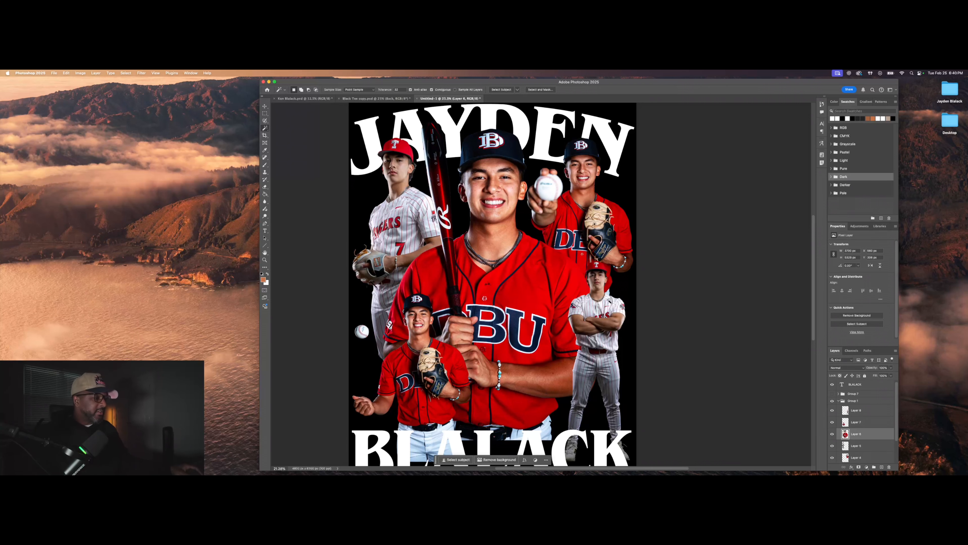
{"action": "right_click", "coordinate": [519, 287]}
{"action": "left_click", "coordinate": [518, 288]}
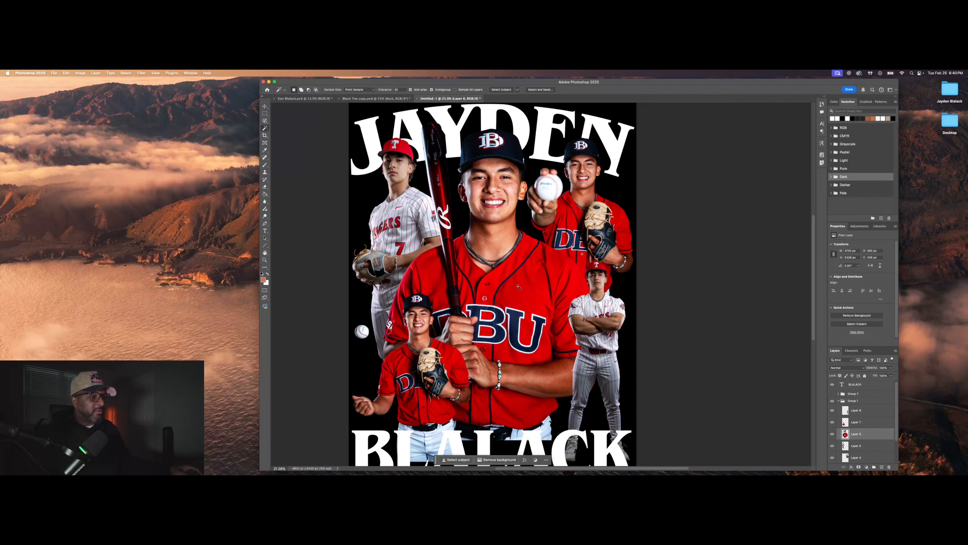
{"action": "left_click", "coordinate": [518, 286]}
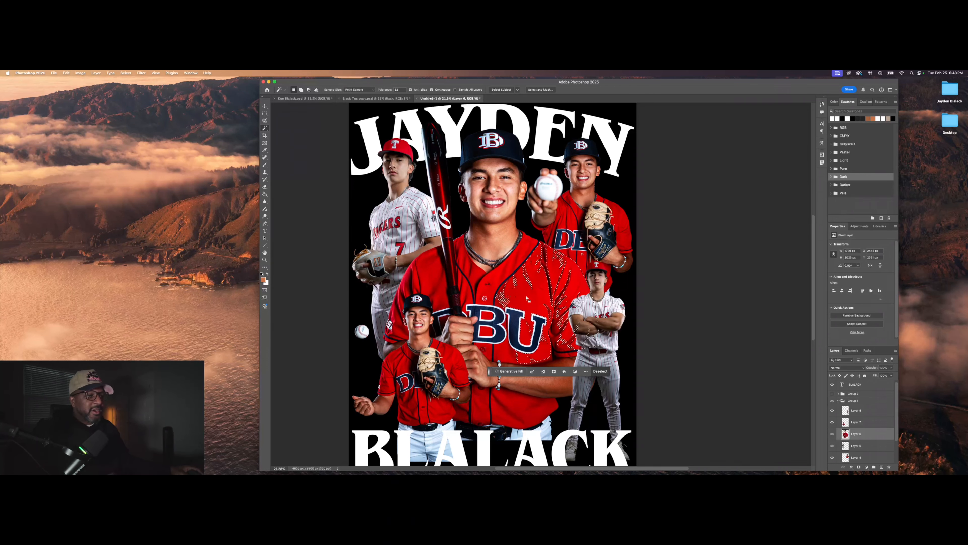
{"action": "right_click", "coordinate": [528, 299]}
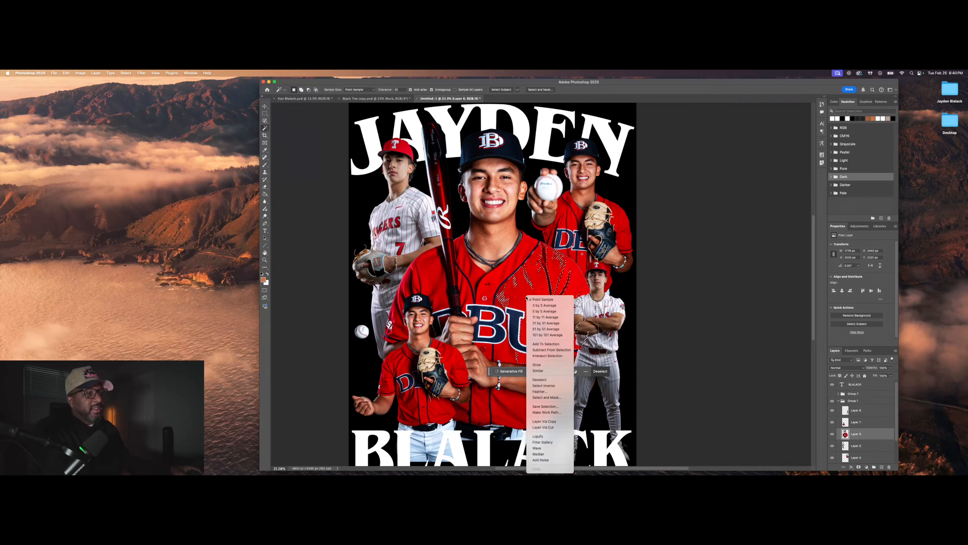
{"action": "left_click", "coordinate": [538, 370]}
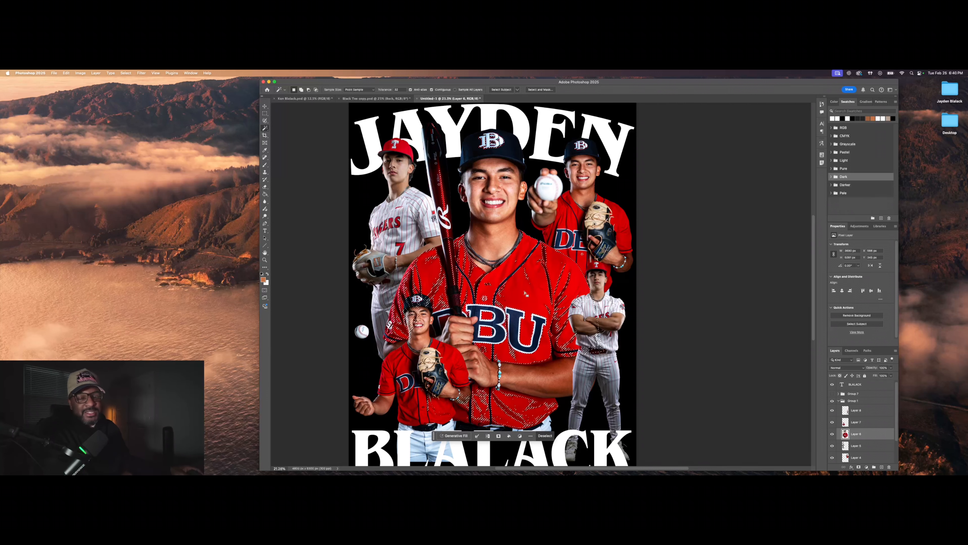
Step: Grow the jersey selection, then redo it by reselecting the jersey and extending to similar reds
{"action": "right_click", "coordinate": [525, 293]}
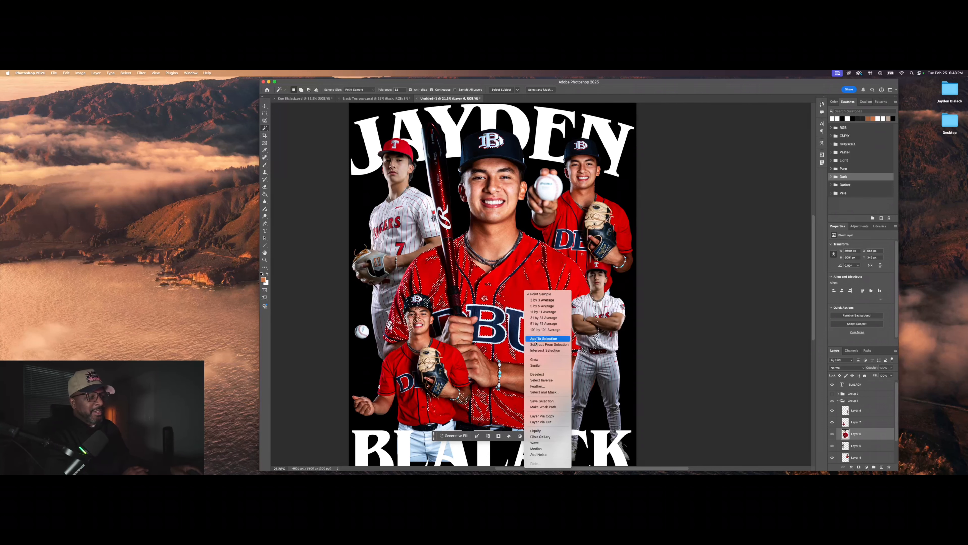
{"action": "left_click", "coordinate": [538, 359]}
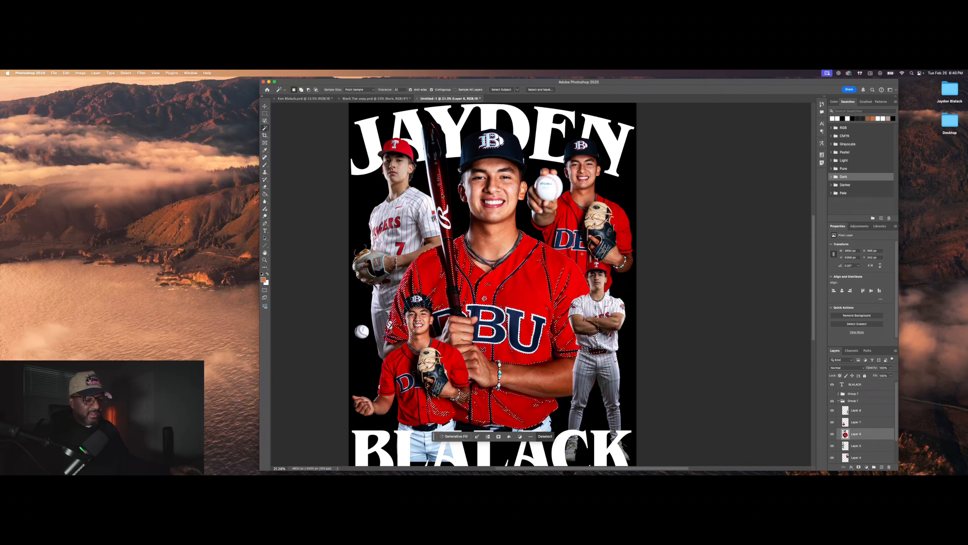
{"action": "right_click", "coordinate": [518, 290]}
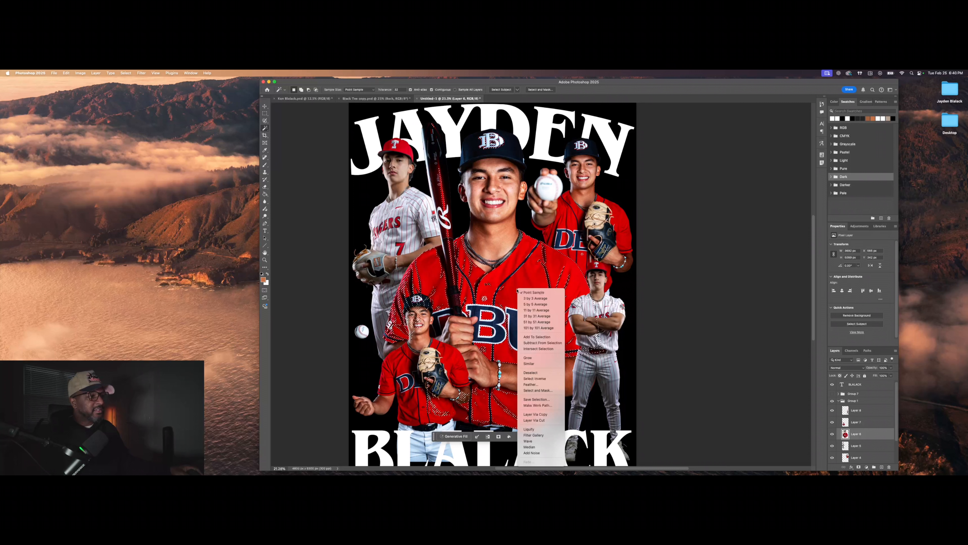
{"action": "left_click", "coordinate": [528, 373]}
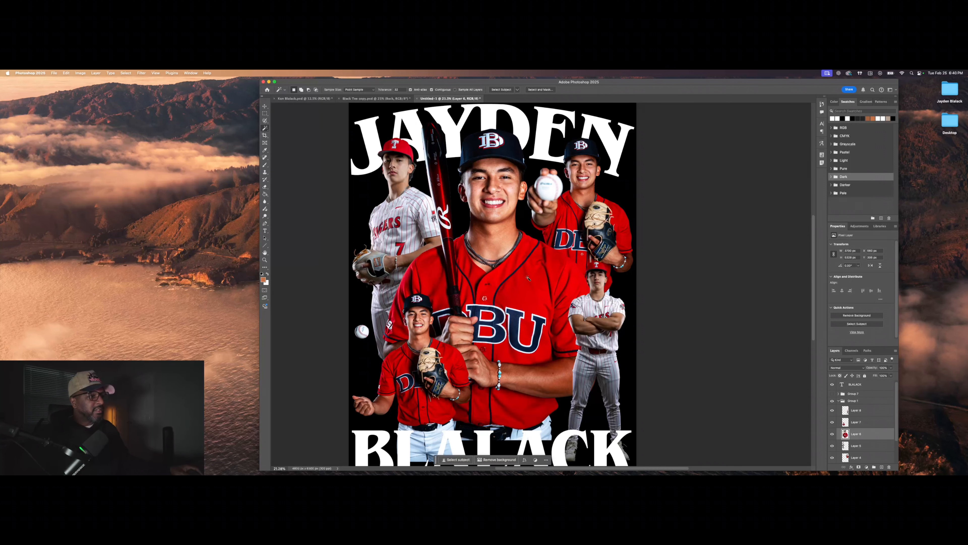
{"action": "right_click", "coordinate": [519, 286]}
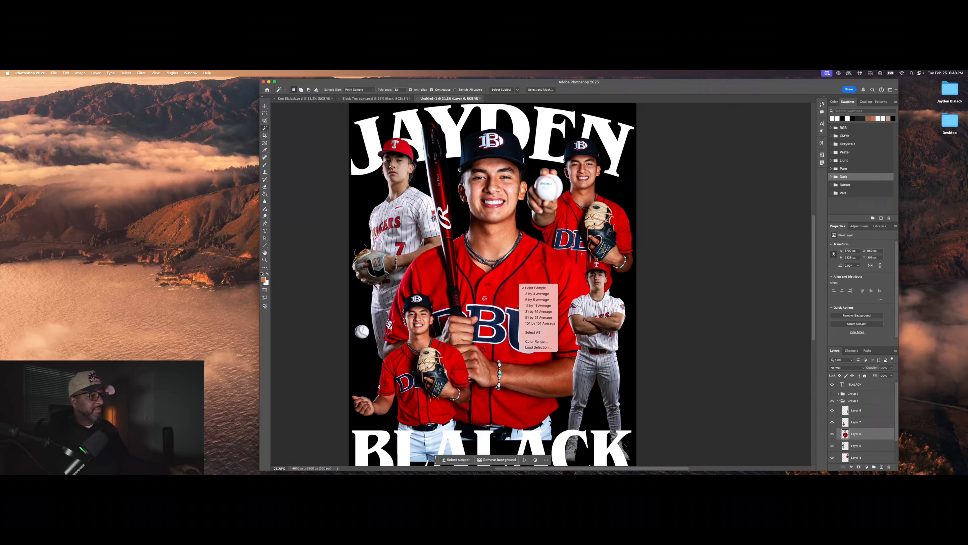
{"action": "left_click", "coordinate": [520, 293]}
{"action": "right_click", "coordinate": [520, 293]}
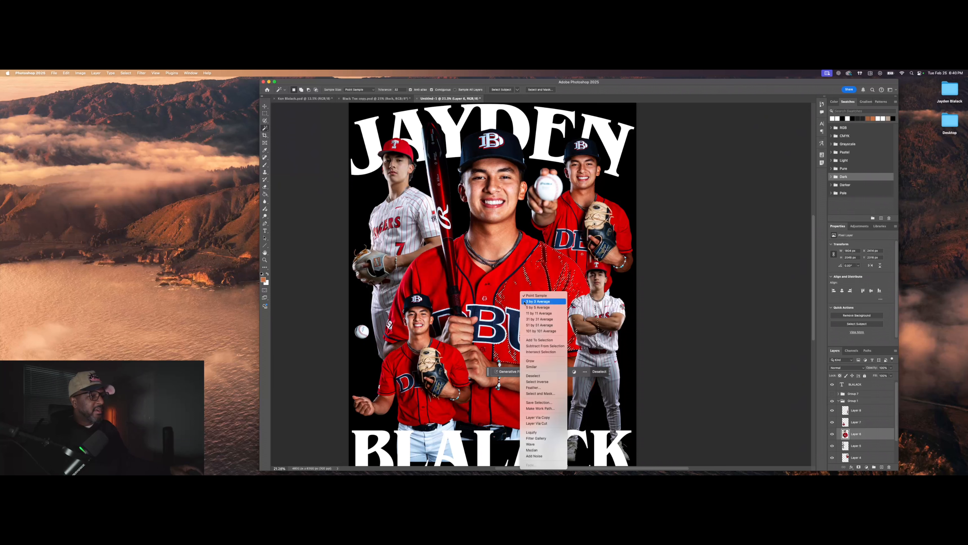
{"action": "left_click", "coordinate": [540, 367]}
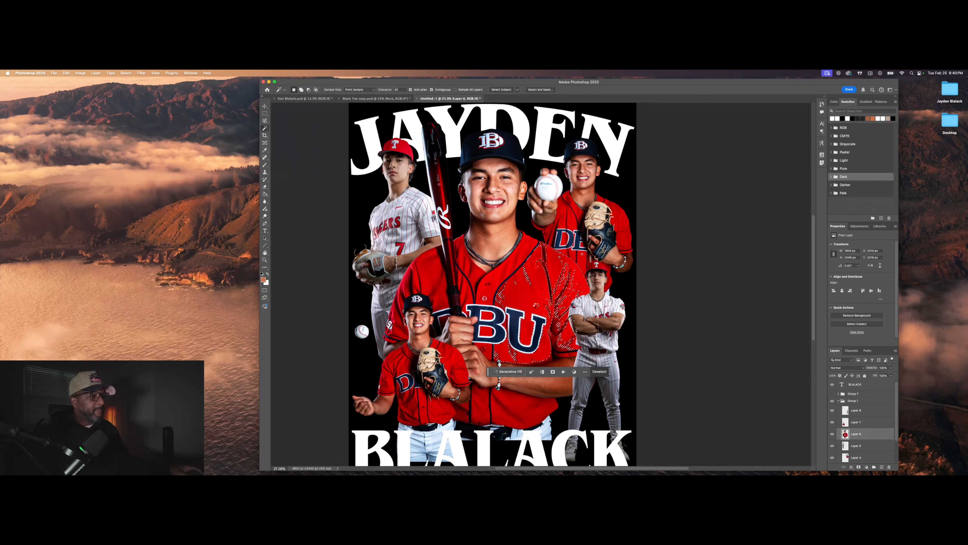
{"action": "right_click", "coordinate": [525, 291]}
{"action": "left_click", "coordinate": [525, 293]}
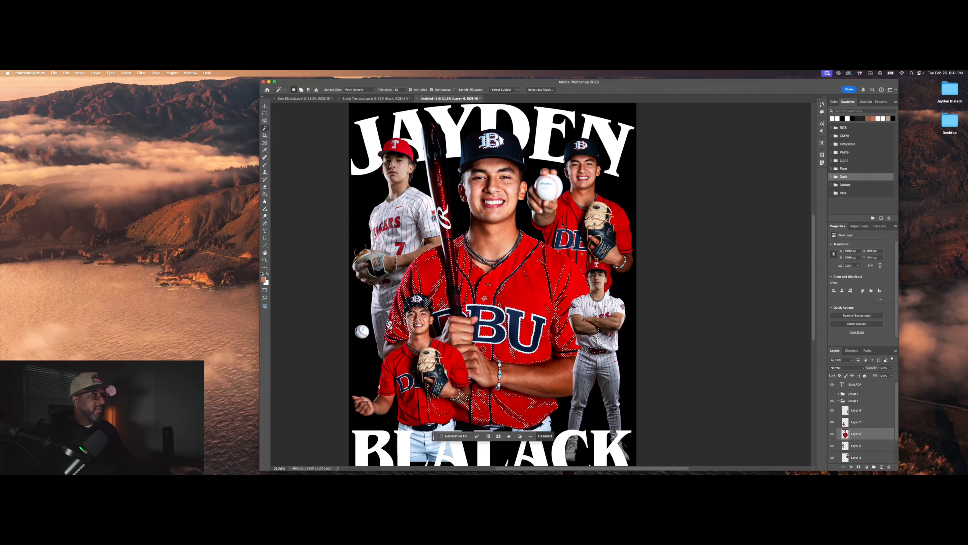
Step: On the top-right player's layer, clear the jersey selection and return to the Move tool (V)
{"action": "left_click", "coordinate": [857, 458]}
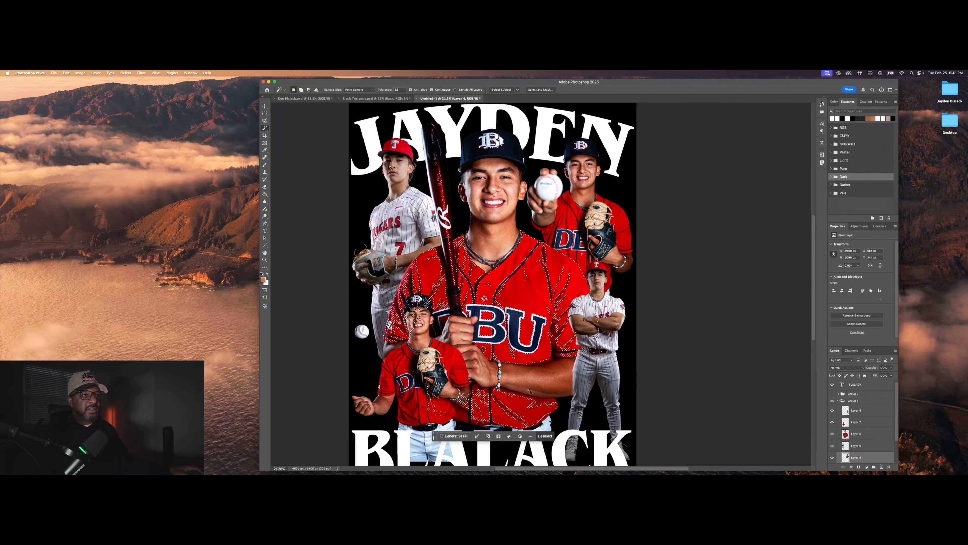
{"action": "right_click", "coordinate": [523, 297]}
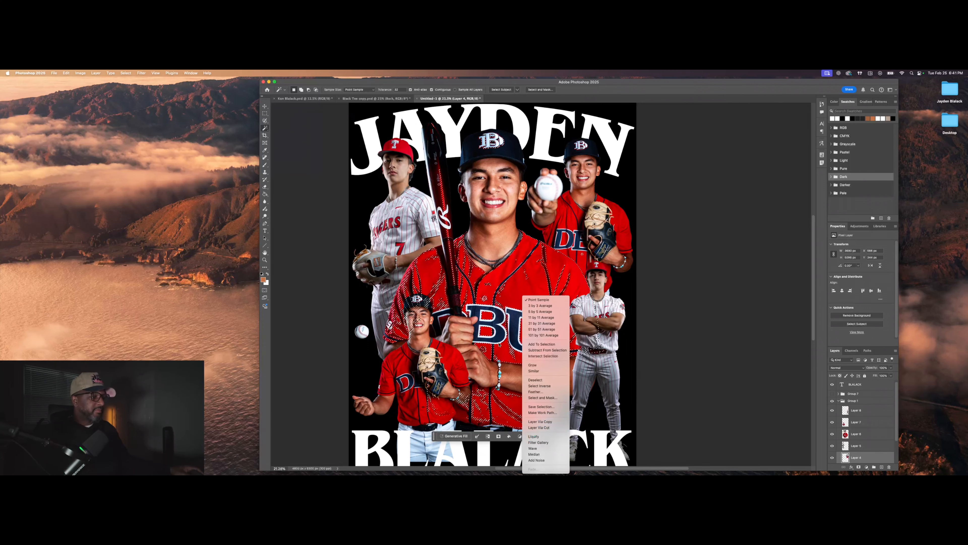
{"action": "left_click", "coordinate": [515, 340]}
{"action": "right_click", "coordinate": [526, 338]}
{"action": "left_click", "coordinate": [545, 380]}
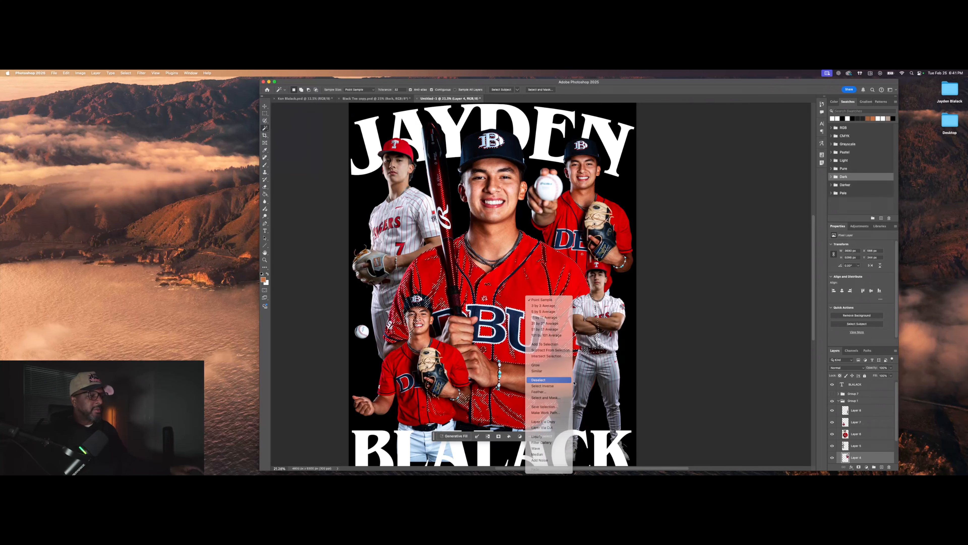
{"action": "scroll", "coordinate": [864, 429], "scroll_direction": "down", "scroll_amount": 2}
{"action": "key", "text": "v"}
{"action": "scroll", "coordinate": [391, 153], "scroll_direction": "up", "scroll_amount": 5}
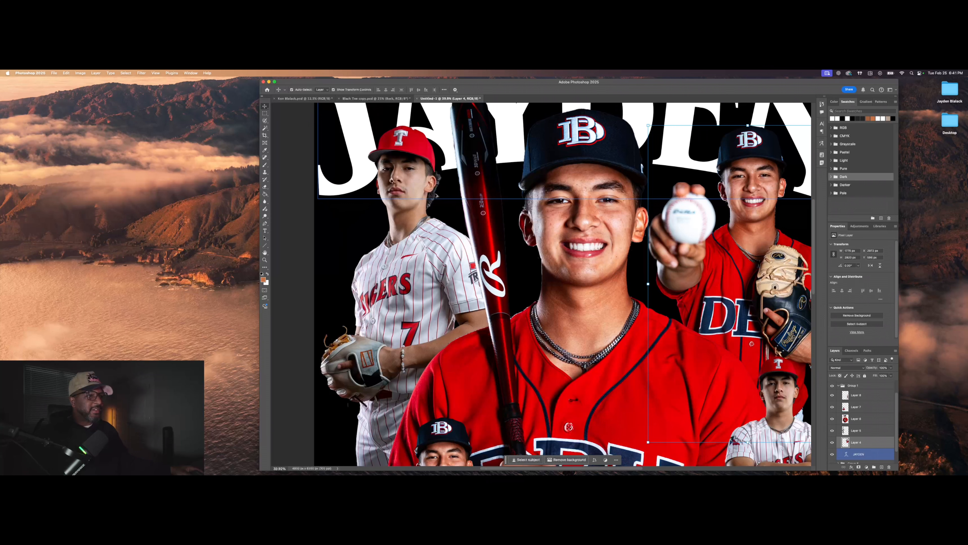
Step: Collapse Group 1 of player photos in the Layers panel and leave it selected
{"action": "scroll", "coordinate": [433, 195], "scroll_direction": "down", "scroll_amount": 4}
{"action": "scroll", "coordinate": [399, 378], "scroll_direction": "down", "scroll_amount": 3}
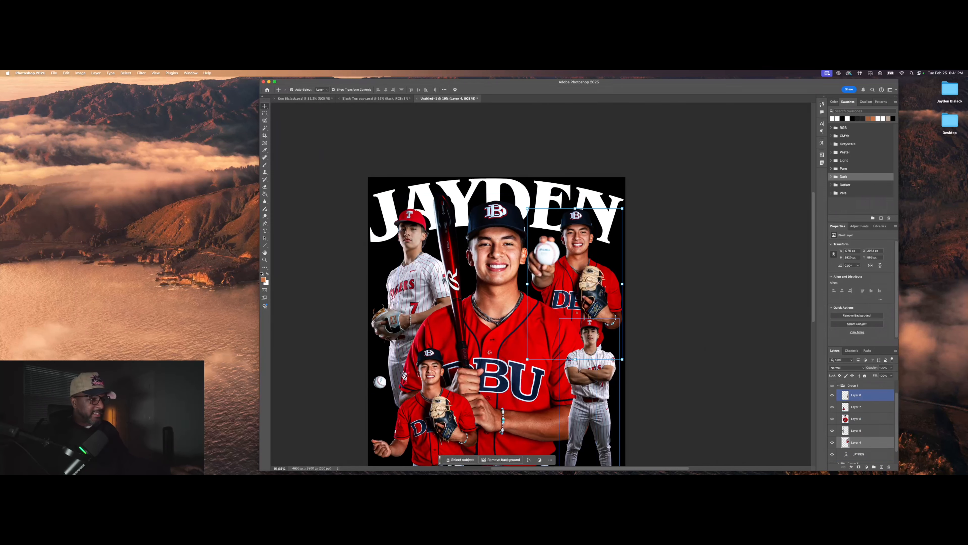
{"action": "scroll", "coordinate": [496, 305], "scroll_direction": "down", "scroll_amount": 2}
{"action": "left_click", "coordinate": [887, 404]}
{"action": "left_click", "coordinate": [847, 389]}
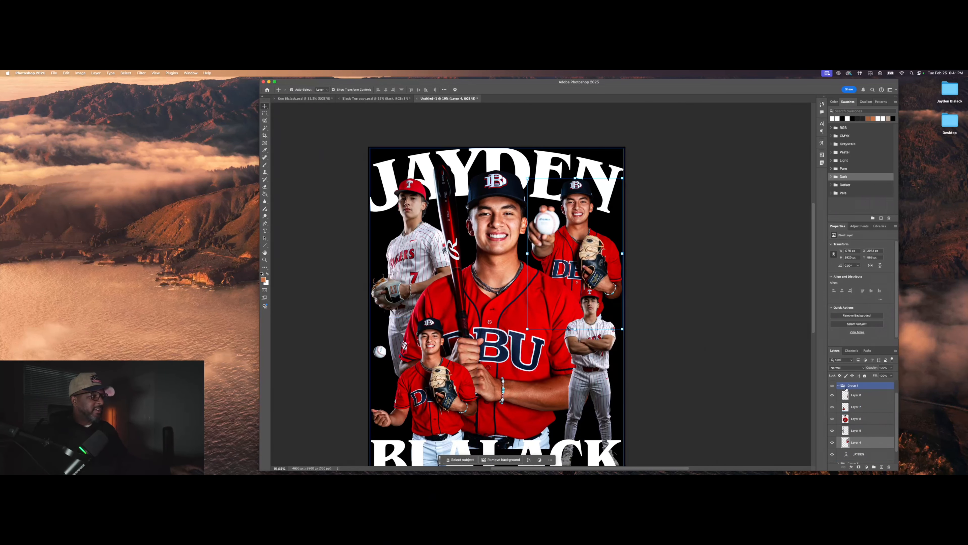
{"action": "left_click", "coordinate": [839, 387]}
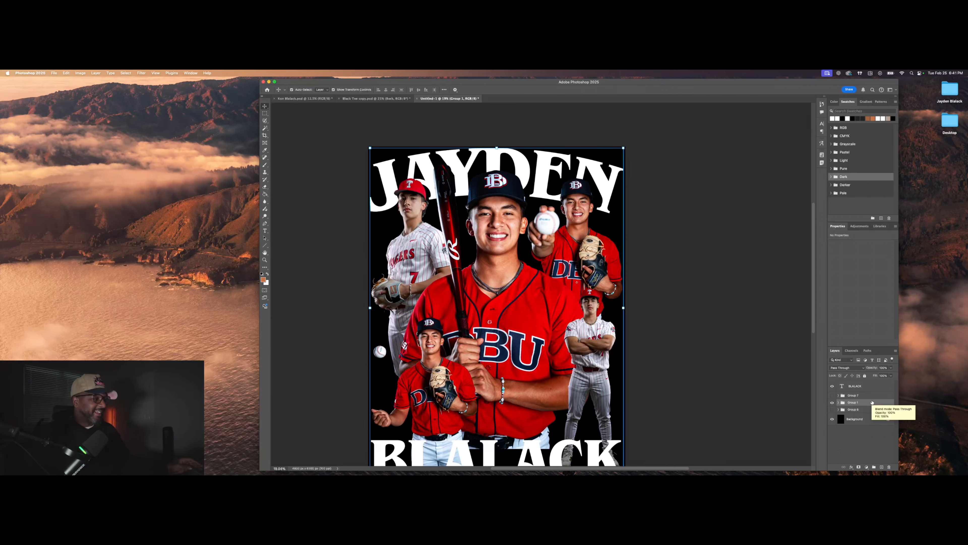
{"action": "left_click", "coordinate": [847, 390]}
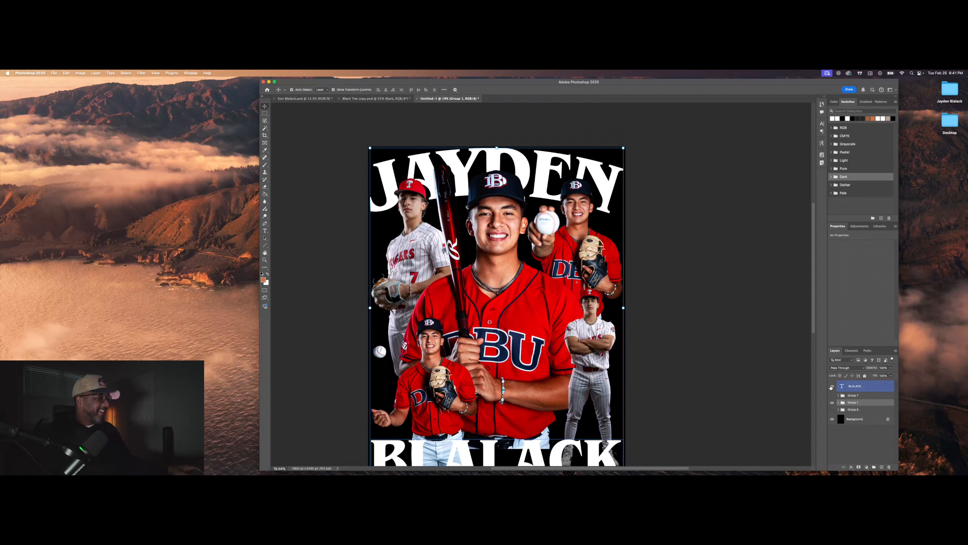
{"action": "left_click", "coordinate": [882, 402]}
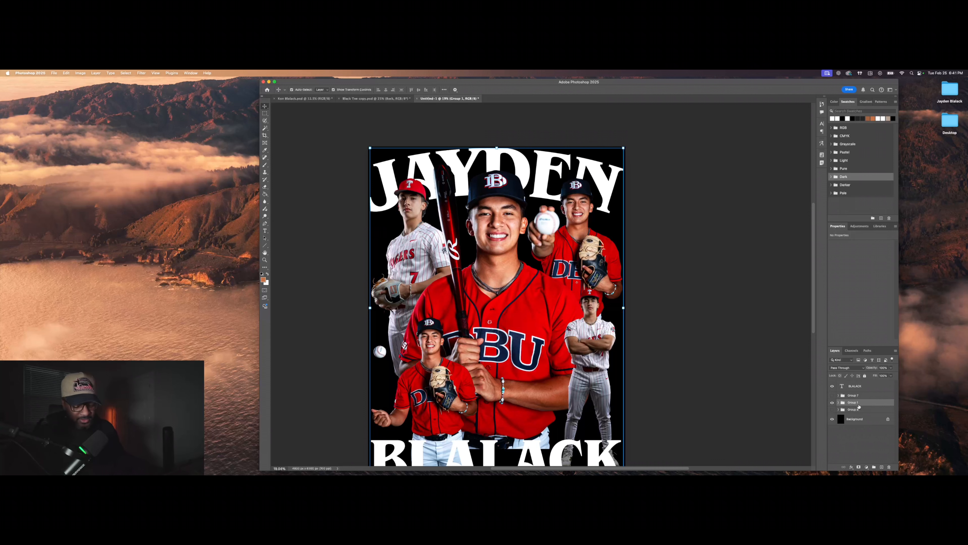
Step: Duplicate Group 1 with Cmd+J, hide the original, and merge the copy into one layer
{"action": "key", "text": "super+j"}
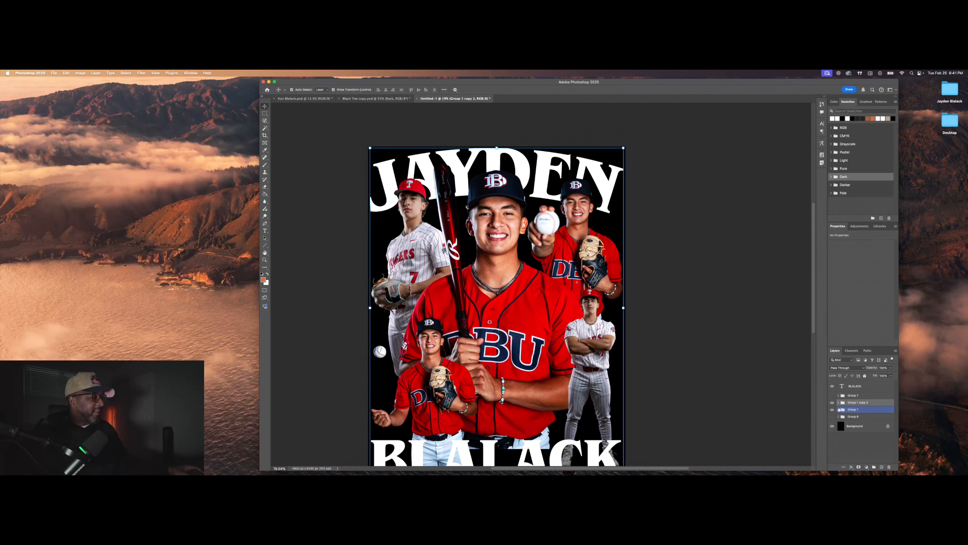
{"action": "left_click", "coordinate": [833, 409]}
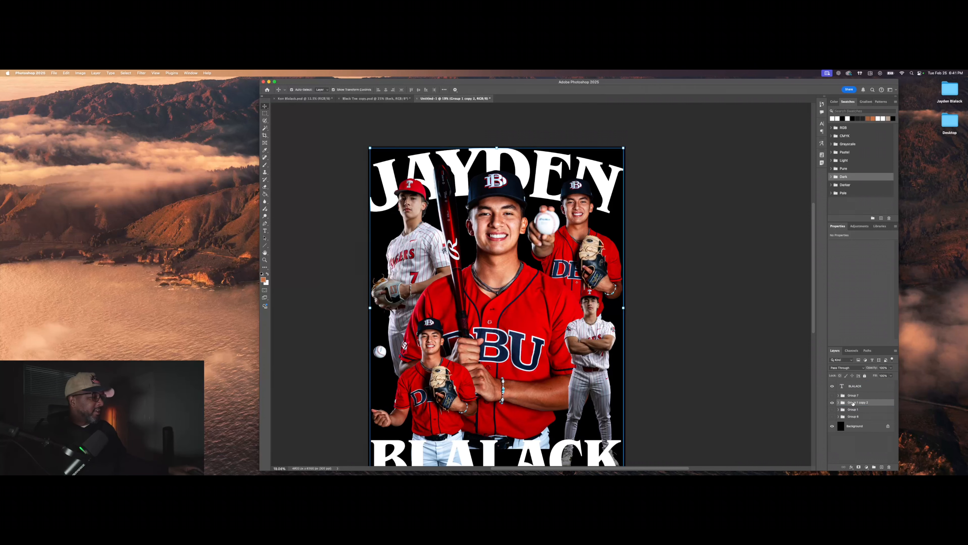
{"action": "right_click", "coordinate": [877, 404]}
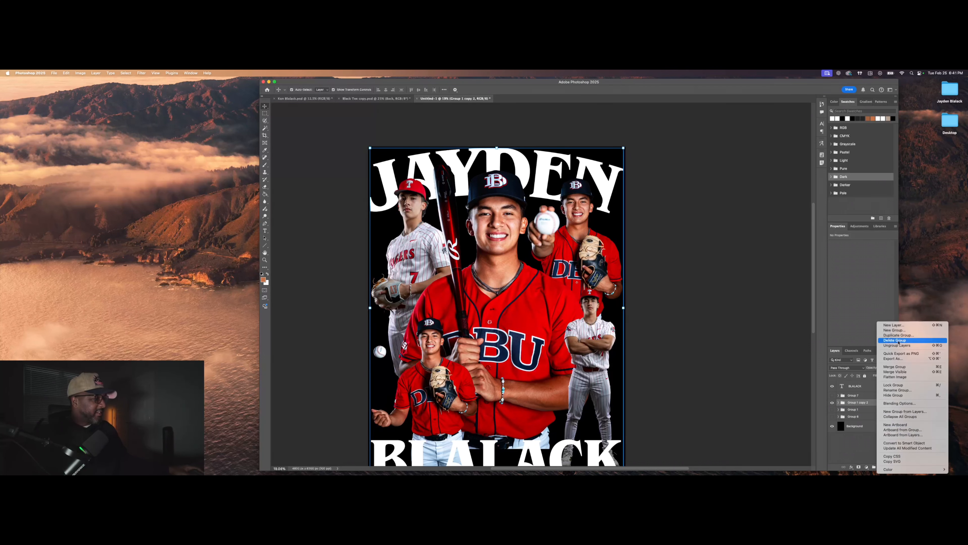
{"action": "left_click", "coordinate": [895, 367]}
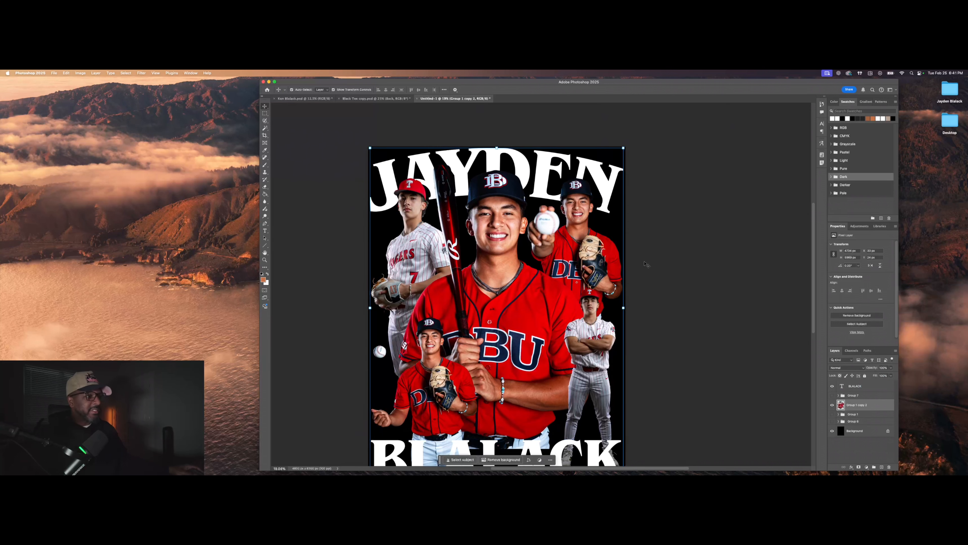
{"action": "scroll", "coordinate": [518, 292], "scroll_direction": "down", "scroll_amount": 2}
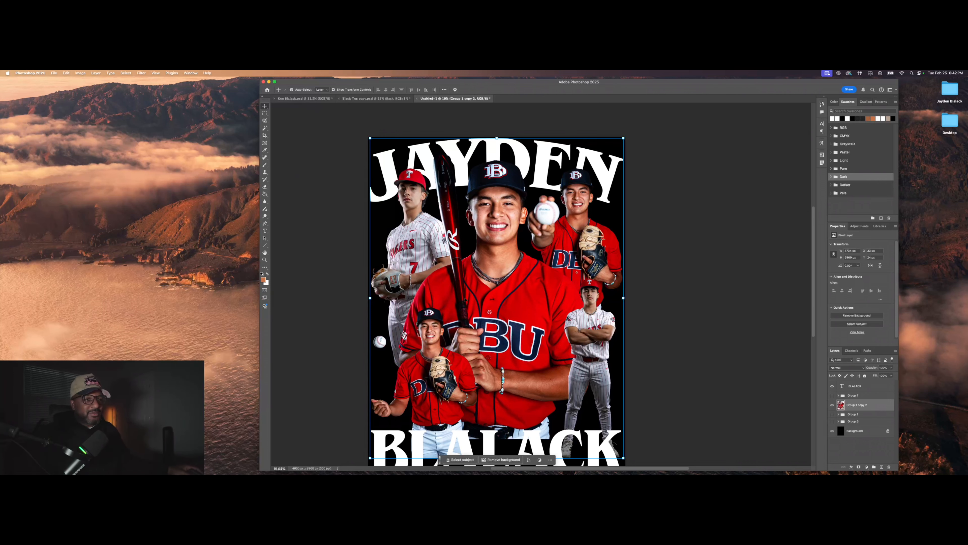
Step: Select every red jersey area with the Magic Wand and the Similar command
{"action": "key", "text": "w"}
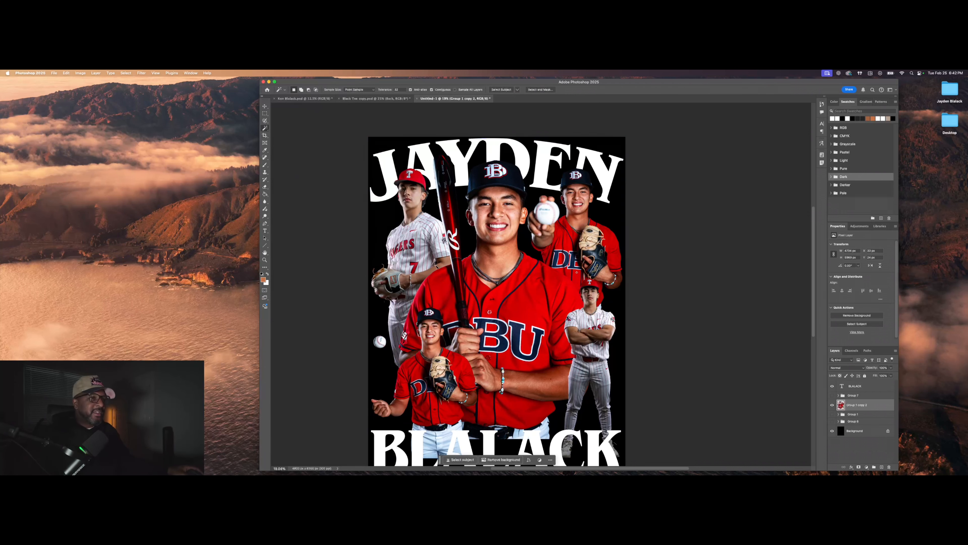
{"action": "left_click", "coordinate": [535, 313]}
{"action": "right_click", "coordinate": [532, 313]}
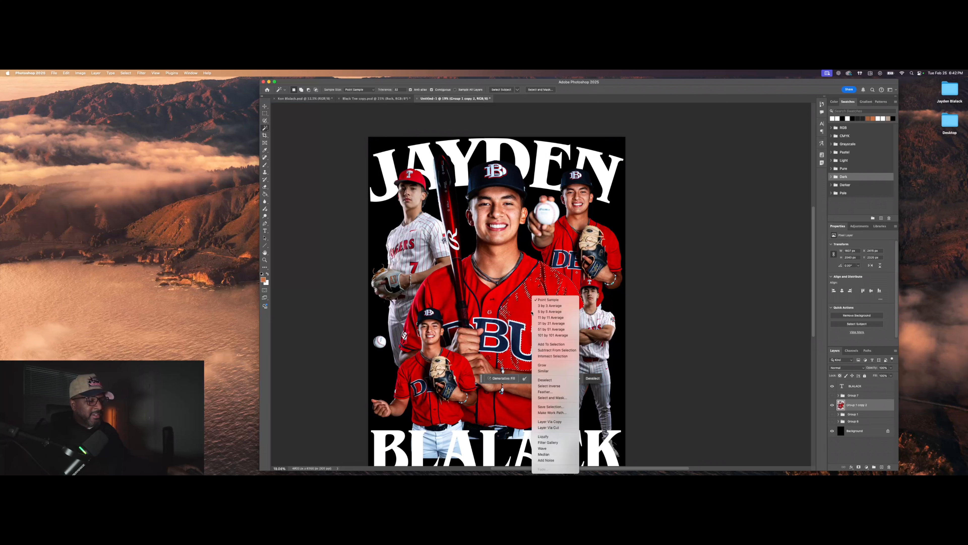
{"action": "left_click", "coordinate": [549, 371]}
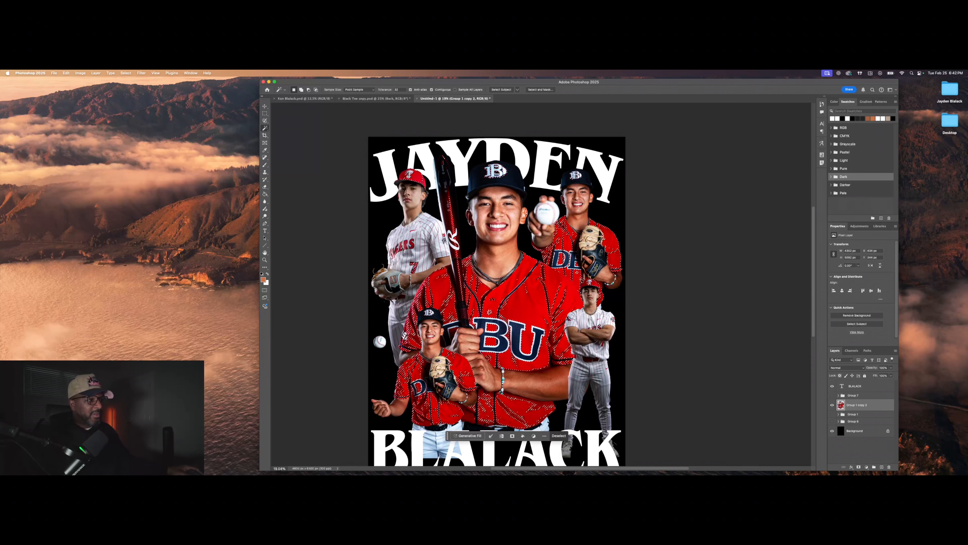
Step: Copy the selected jerseys to a new layer and toggle the merged copy's visibility to check it
{"action": "right_click", "coordinate": [522, 298]}
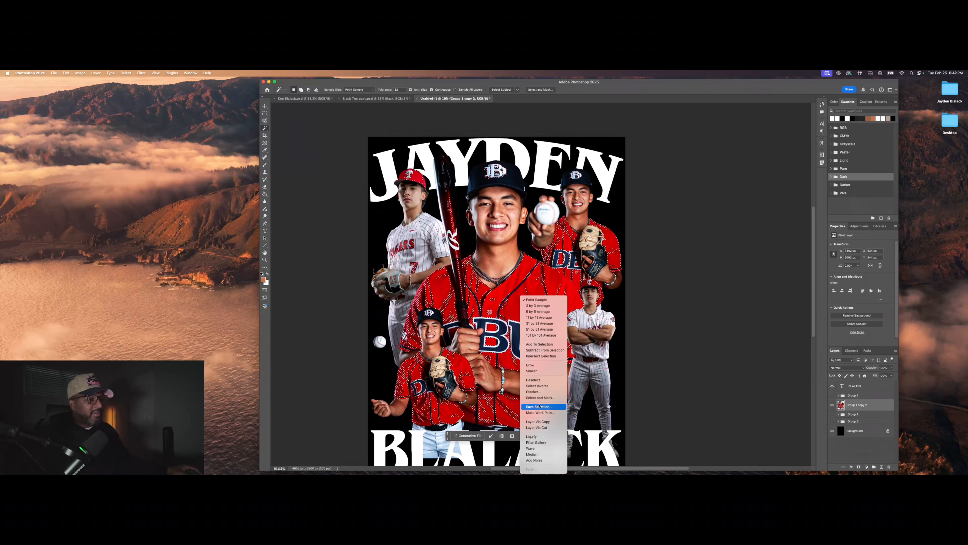
{"action": "left_click", "coordinate": [543, 422]}
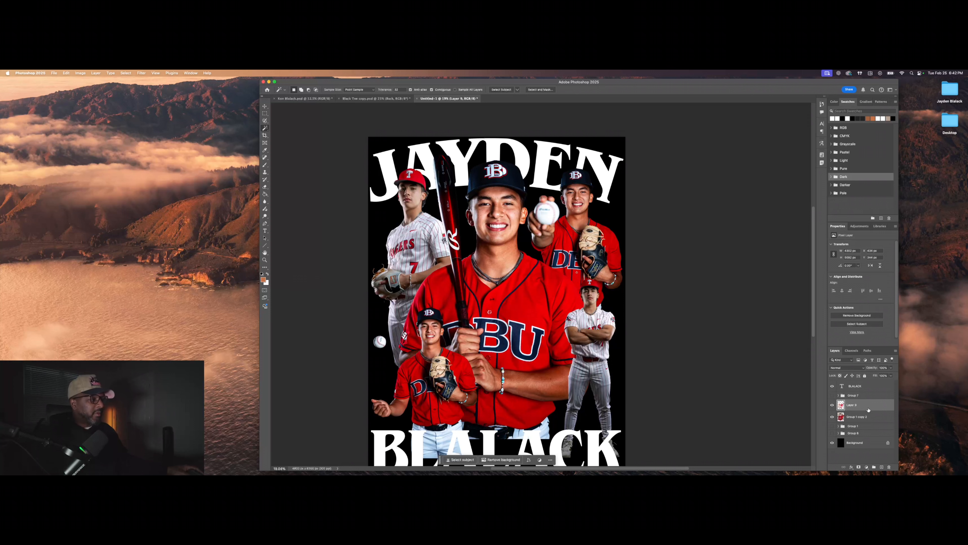
{"action": "left_click", "coordinate": [833, 417]}
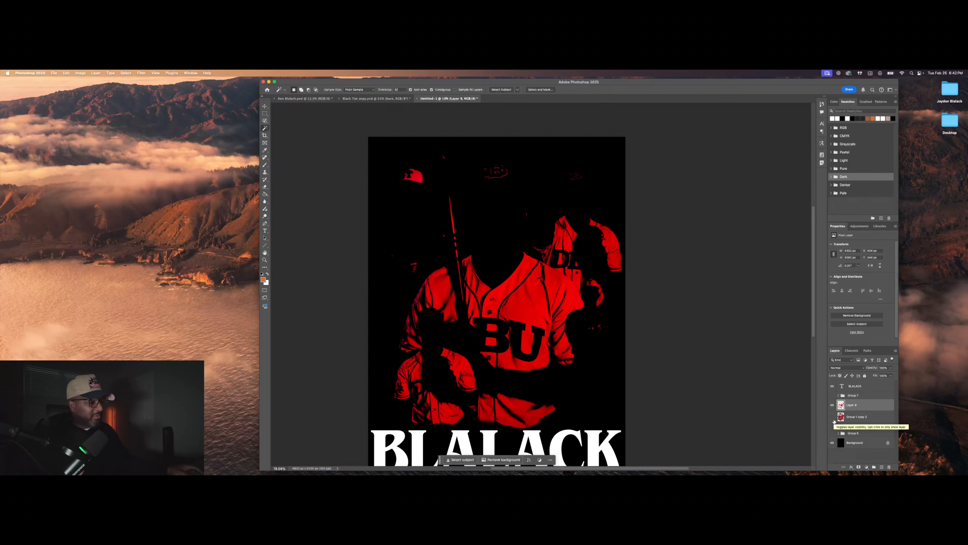
{"action": "left_click", "coordinate": [833, 417]}
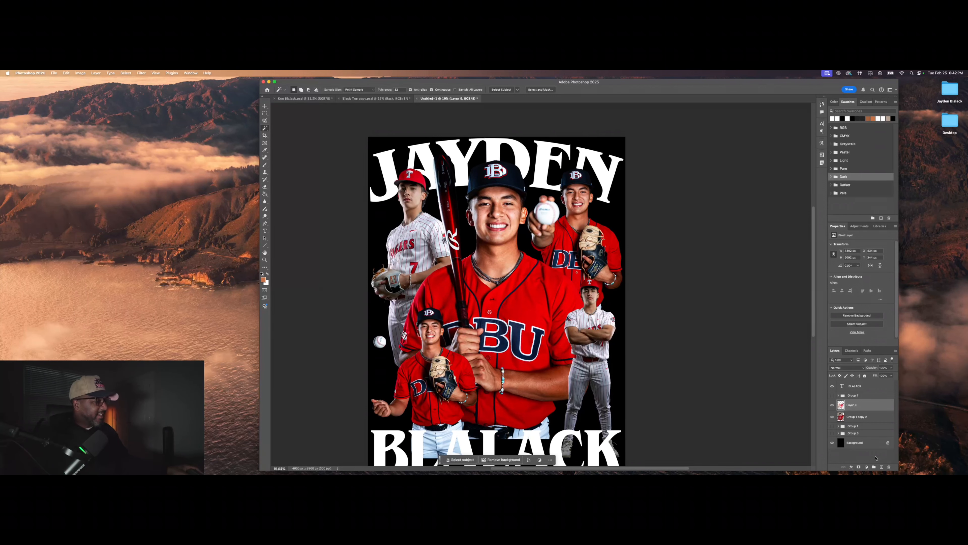
Step: Add a Gradient Map adjustment and clip it to the jersey layer
{"action": "left_click", "coordinate": [867, 467]}
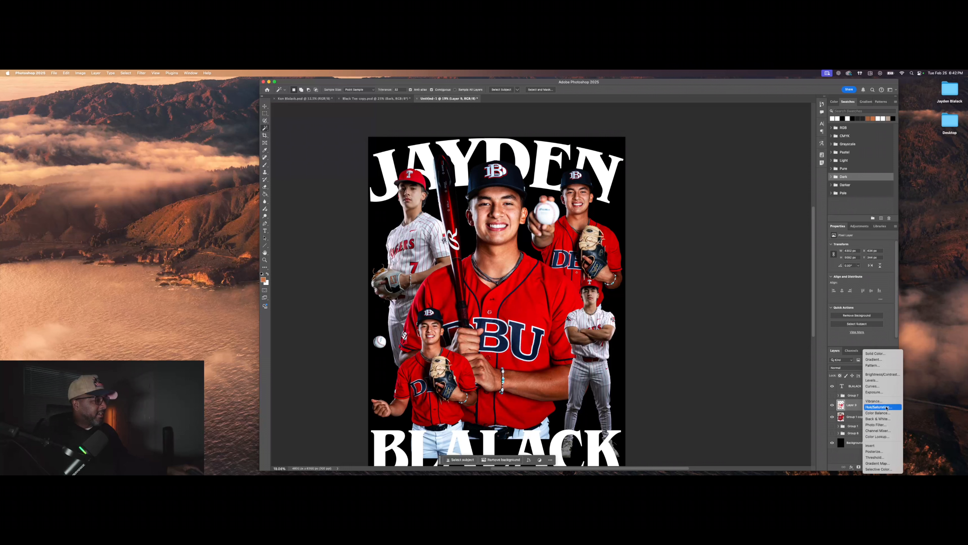
{"action": "left_click", "coordinate": [883, 463]}
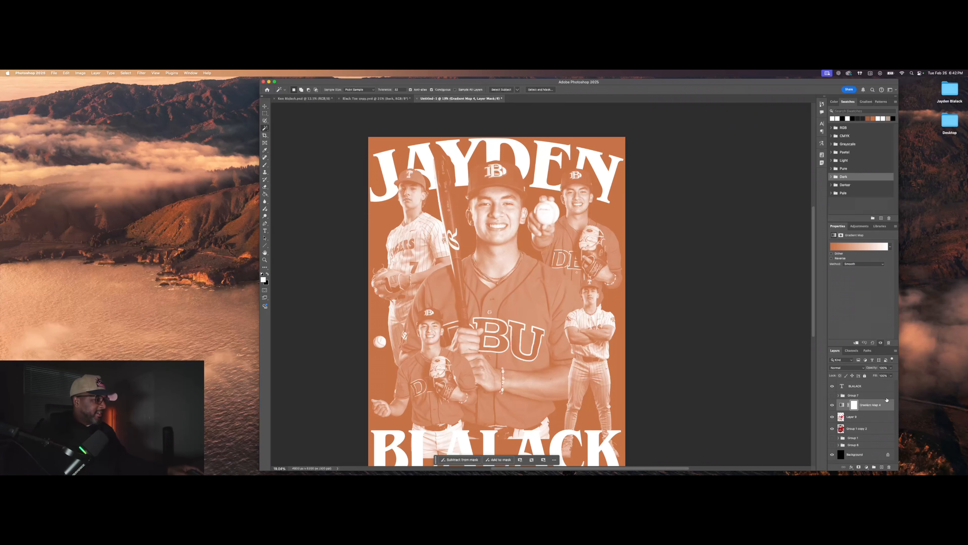
{"action": "right_click", "coordinate": [889, 409]}
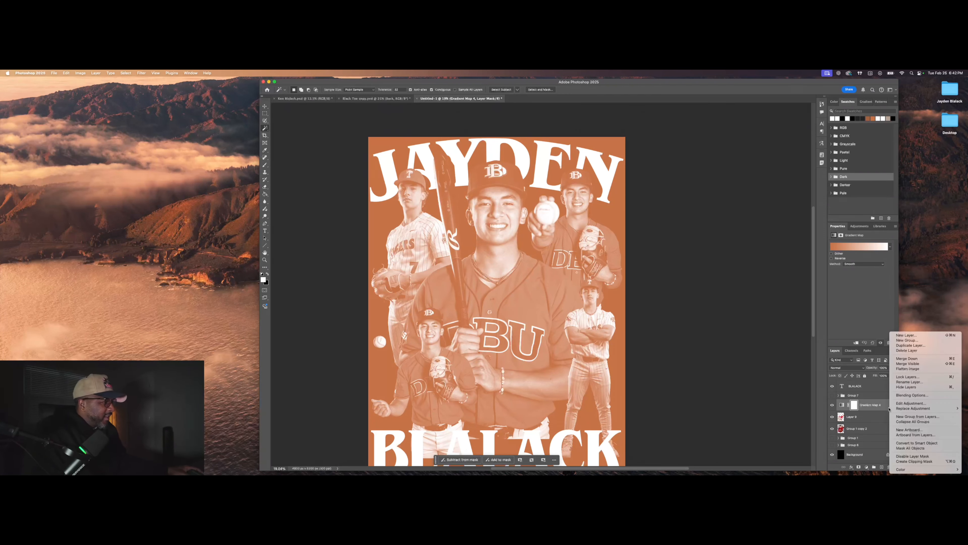
{"action": "left_click", "coordinate": [912, 456]}
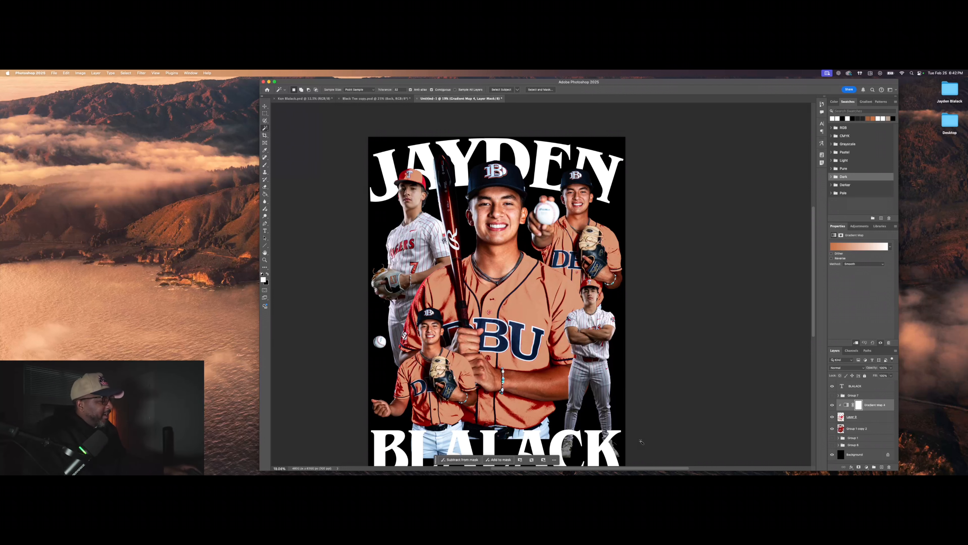
Step: In the Gradient Editor, move the white stop to 88 and the orange stop to 43
{"action": "left_click", "coordinate": [856, 247]}
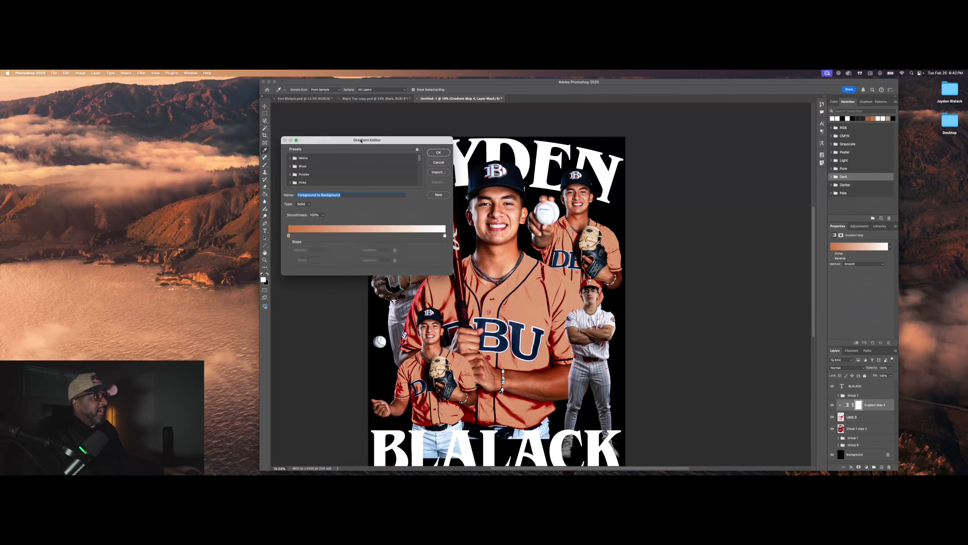
{"action": "left_click_drag", "start_coordinate": [358, 140], "coordinate": [704, 117]}
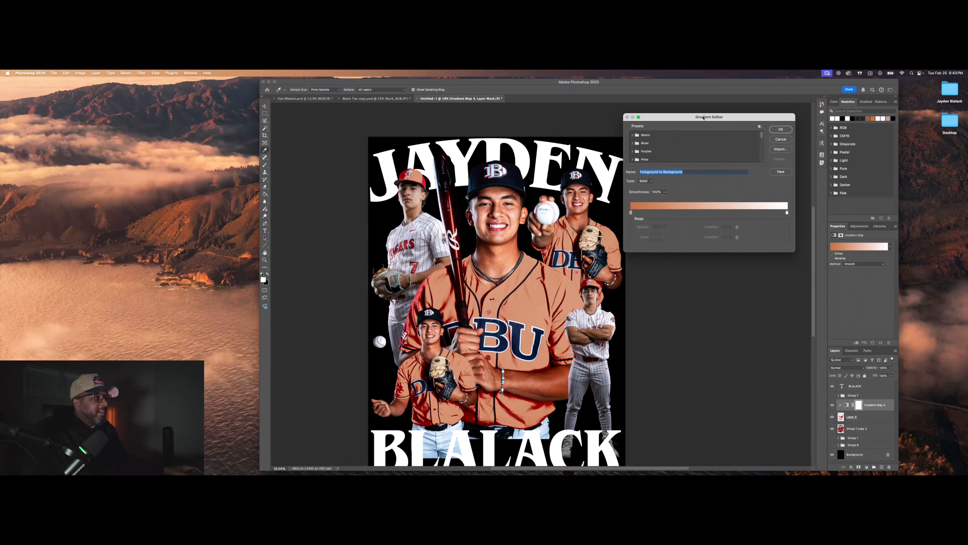
{"action": "left_click", "coordinate": [632, 213]}
{"action": "left_click", "coordinate": [656, 237]}
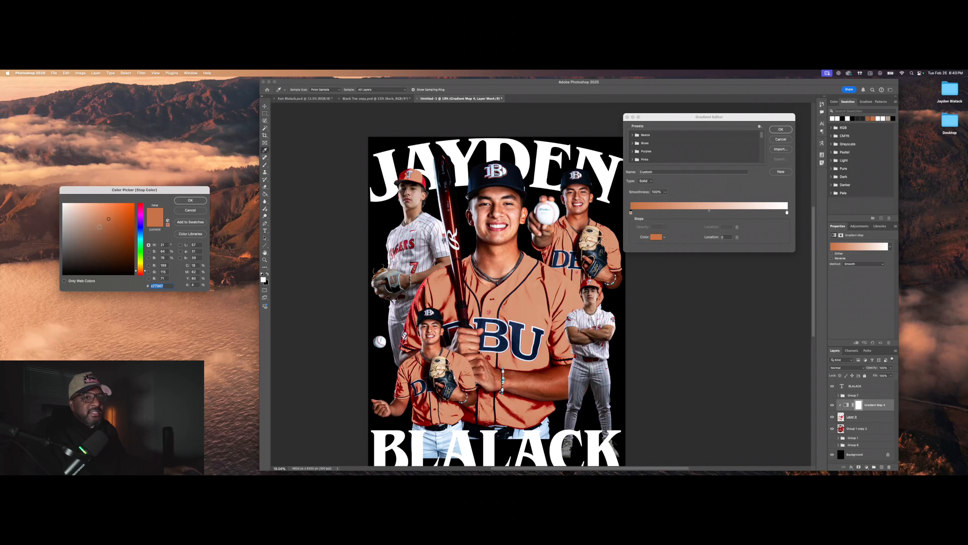
{"action": "left_click", "coordinate": [191, 210]}
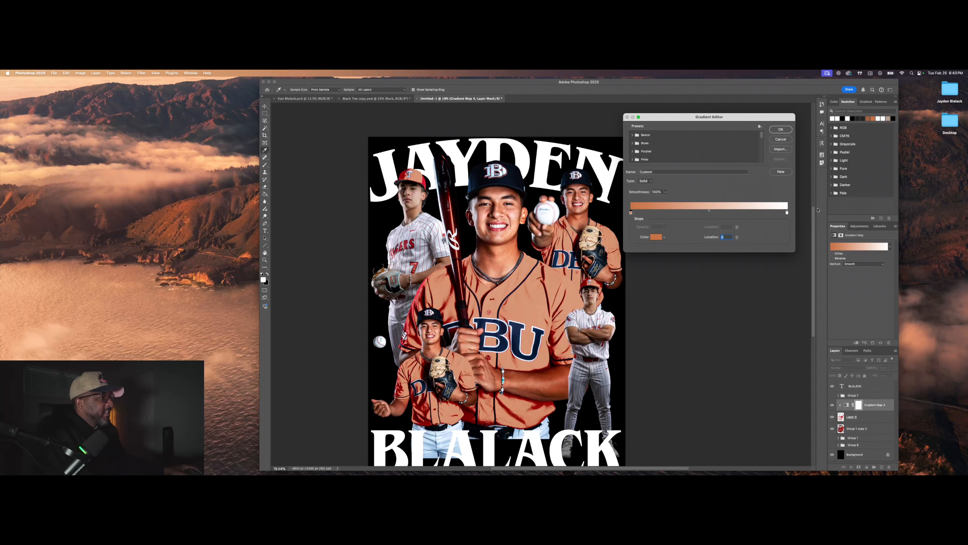
{"action": "left_click_drag", "start_coordinate": [786, 212], "coordinate": [712, 215]}
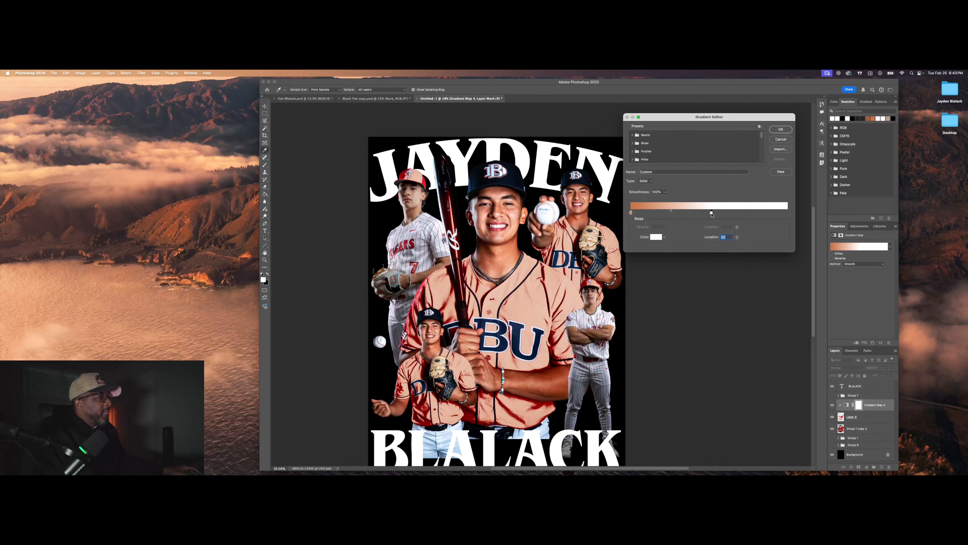
{"action": "left_click_drag", "start_coordinate": [631, 212], "coordinate": [787, 213]}
Step: Add a black stop at the left end and shift the orange stop to 75
{"action": "left_click", "coordinate": [631, 212]}
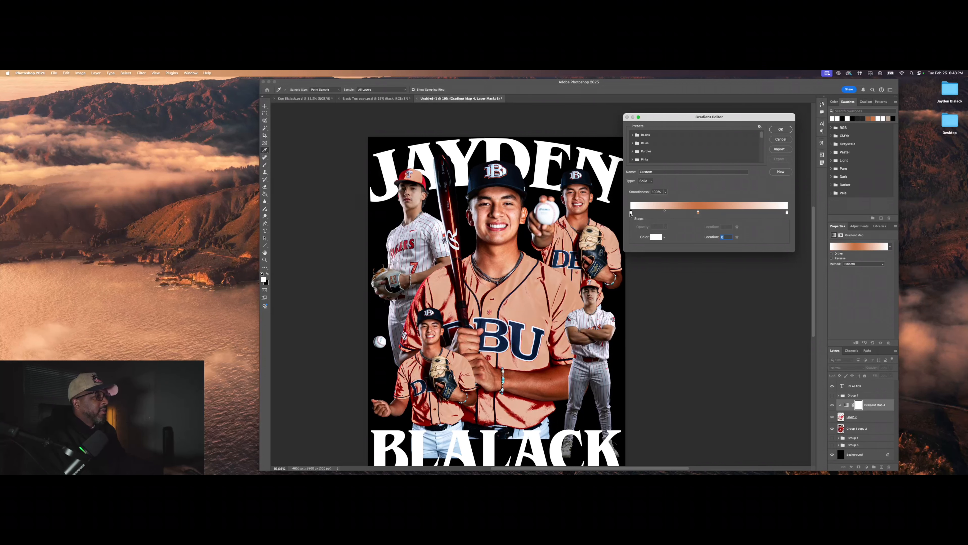
{"action": "left_click", "coordinate": [657, 237]}
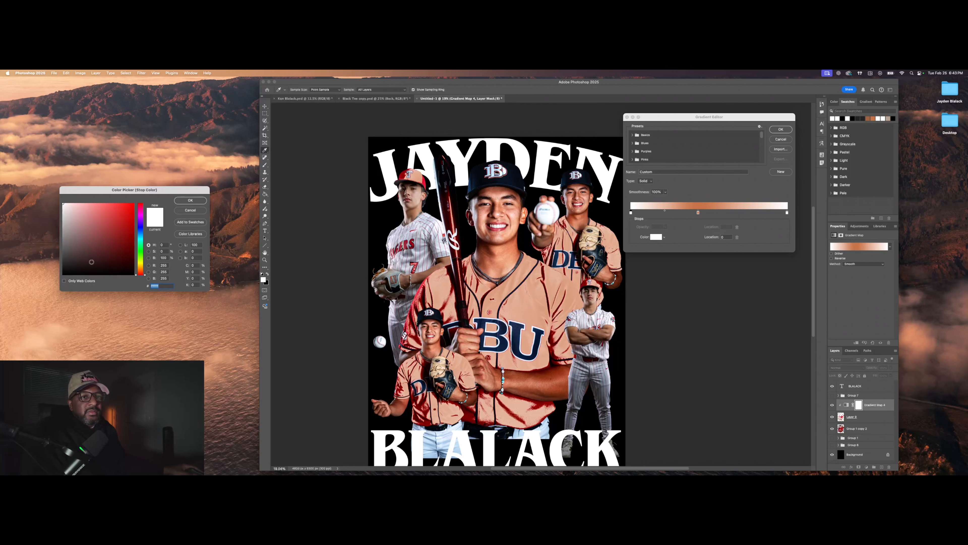
{"action": "left_click_drag", "start_coordinate": [91, 263], "coordinate": [61, 276]}
{"action": "left_click", "coordinate": [190, 200]}
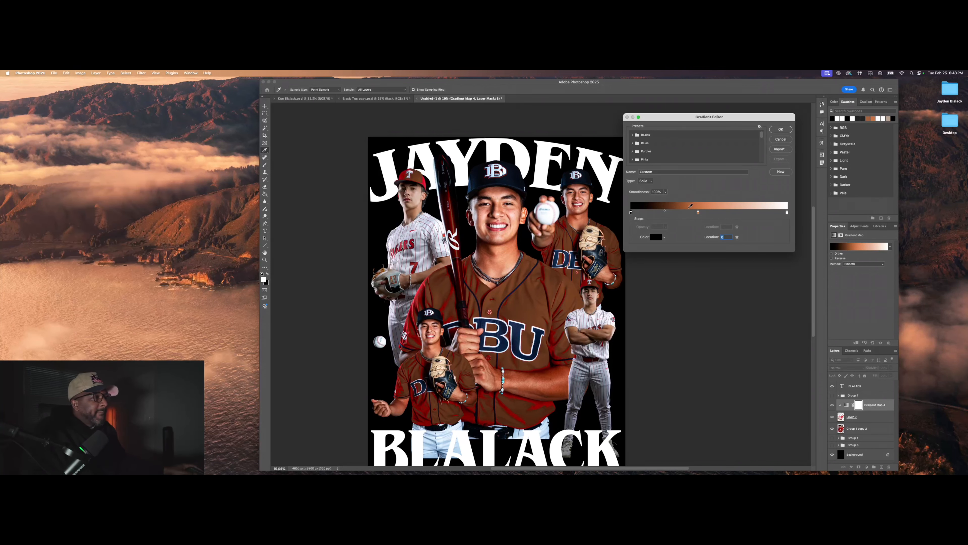
{"action": "left_click_drag", "start_coordinate": [698, 212], "coordinate": [640, 212]}
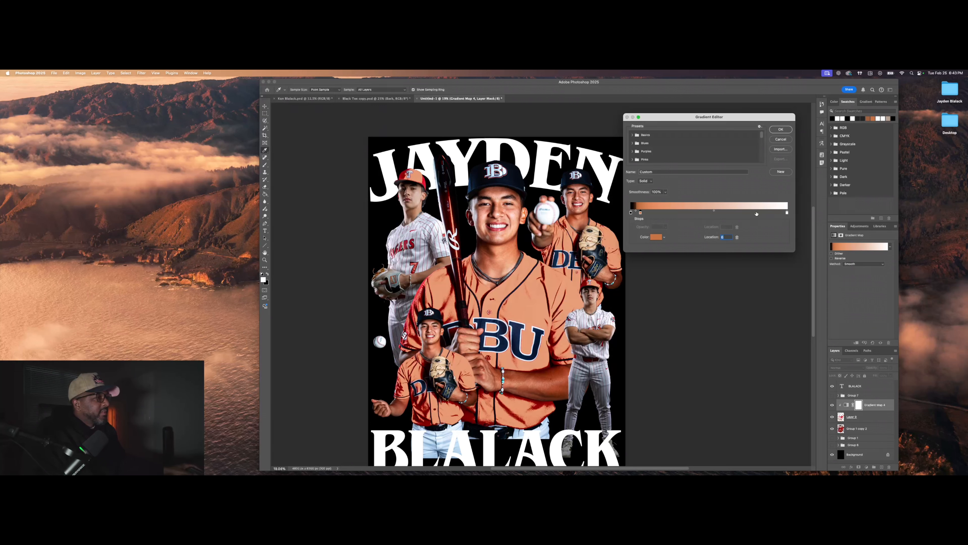
{"action": "mouse_move", "coordinate": [788, 213]}
{"action": "left_mouse_down"}
{"action": "mouse_move", "coordinate": [692, 216]}
{"action": "mouse_move", "coordinate": [788, 213]}
{"action": "left_mouse_up"}
{"action": "left_click_drag", "start_coordinate": [641, 213], "coordinate": [651, 213]}
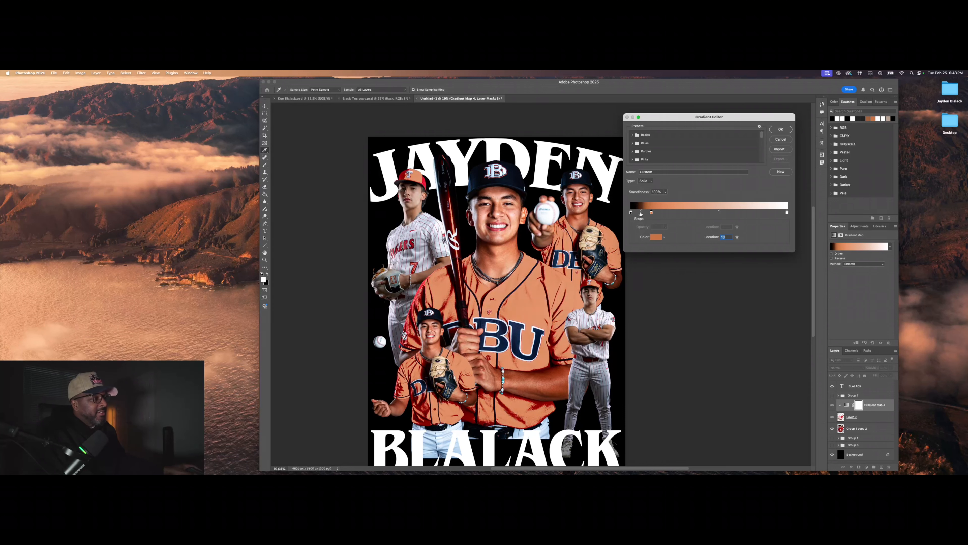
Step: Delete the black and white stops, leave solid orange at location 90, and apply
{"action": "left_click", "coordinate": [631, 213]}
{"action": "left_click", "coordinate": [737, 237]}
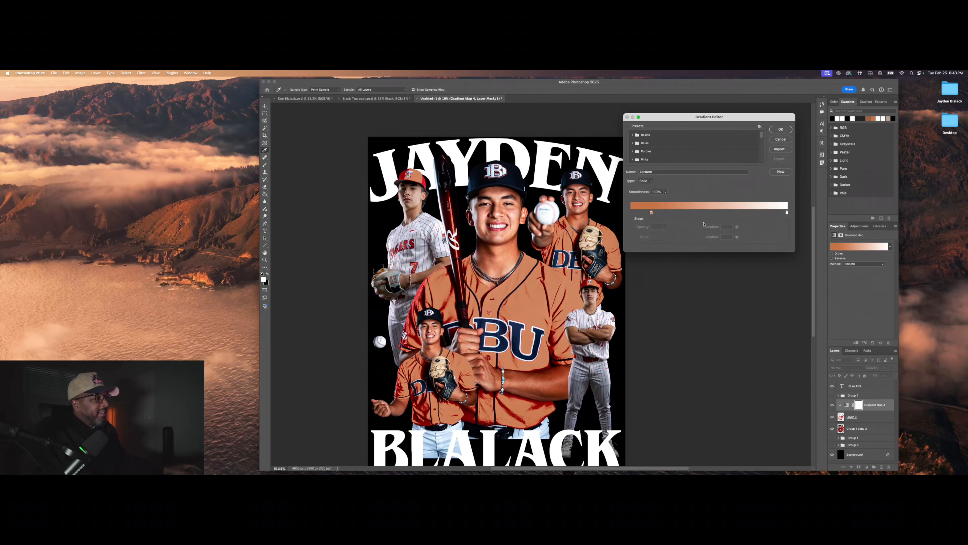
{"action": "left_click_drag", "start_coordinate": [651, 213], "coordinate": [764, 213]}
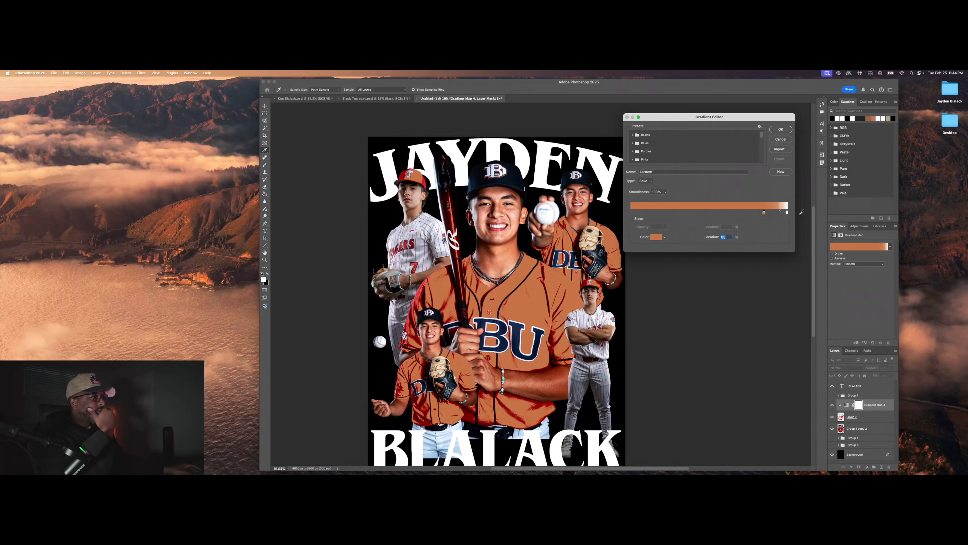
{"action": "left_click", "coordinate": [788, 213]}
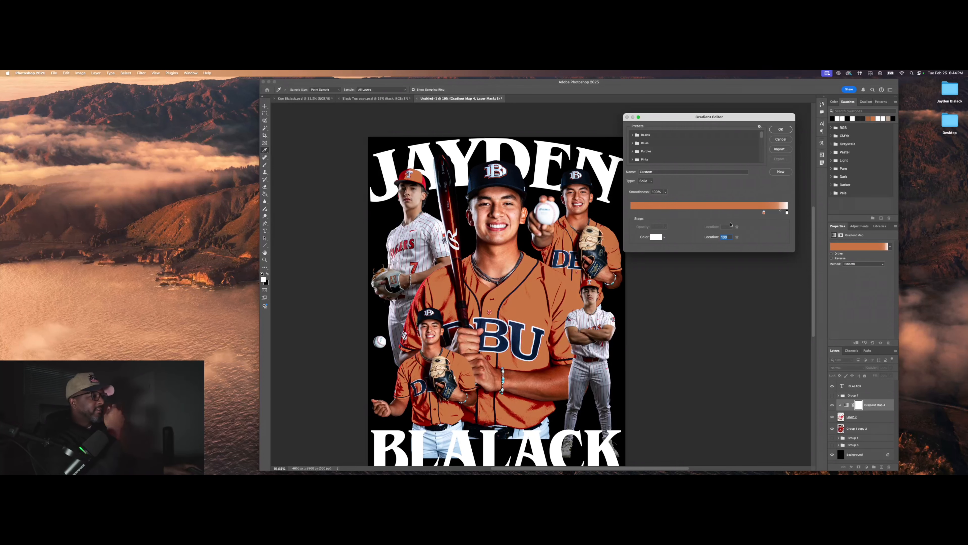
{"action": "left_click", "coordinate": [737, 238]}
{"action": "left_click_drag", "start_coordinate": [765, 213], "coordinate": [772, 213]}
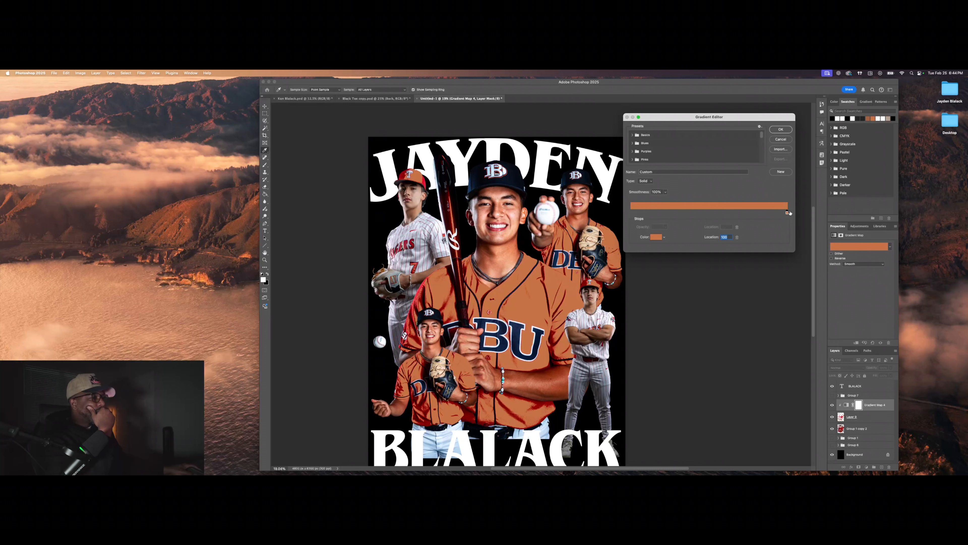
{"action": "left_click", "coordinate": [781, 129]}
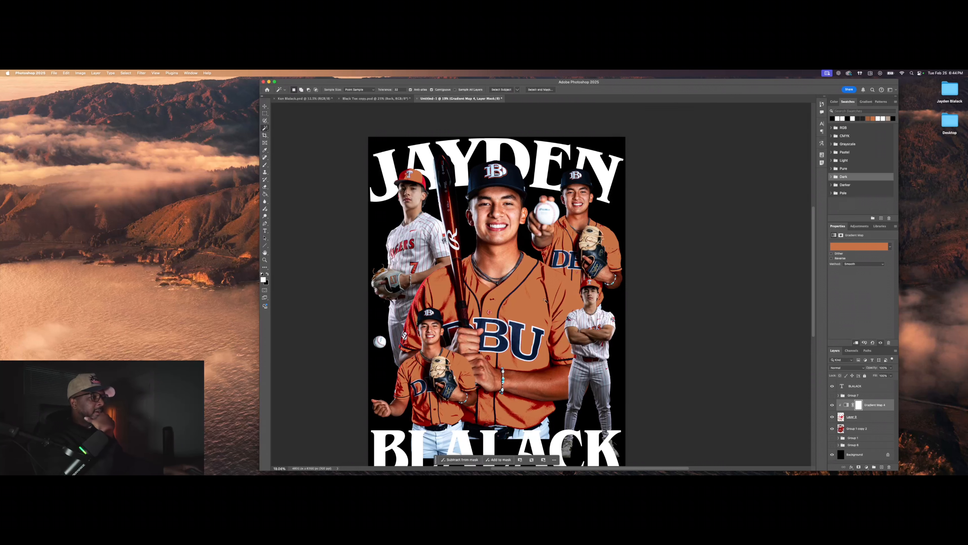
Step: Select the Gradient Map adjustment itself instead of its layer mask
{"action": "scroll", "coordinate": [624, 360], "scroll_direction": "down", "scroll_amount": 1}
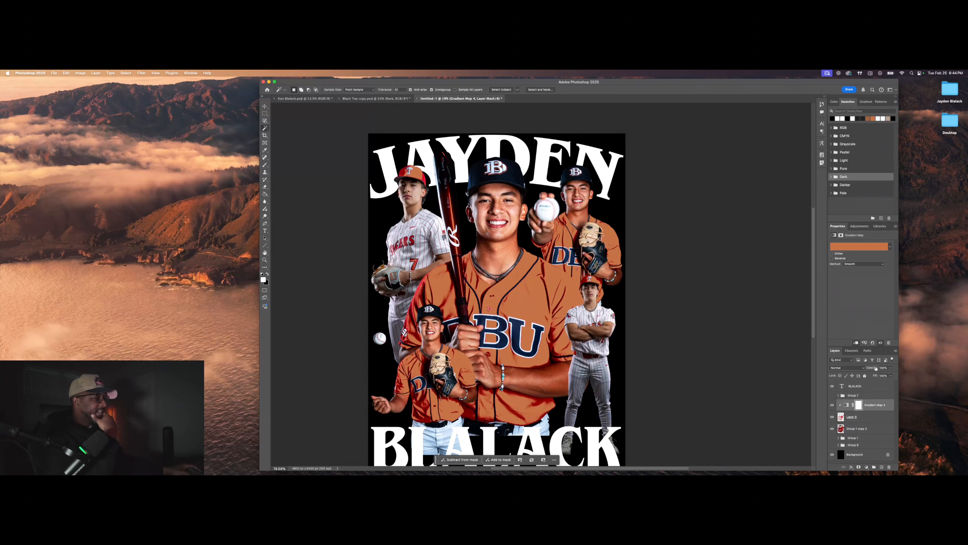
{"action": "double_click", "coordinate": [858, 404]}
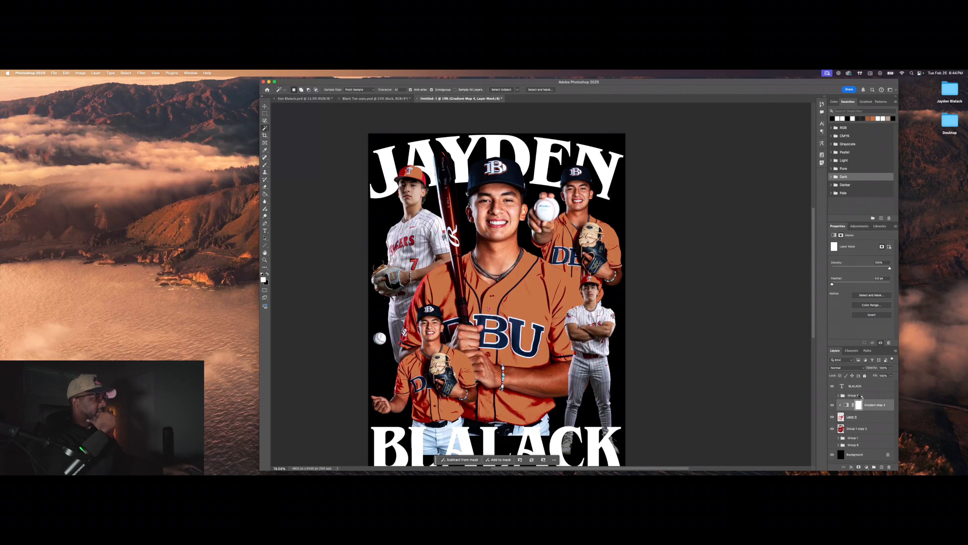
{"action": "left_click", "coordinate": [866, 462]}
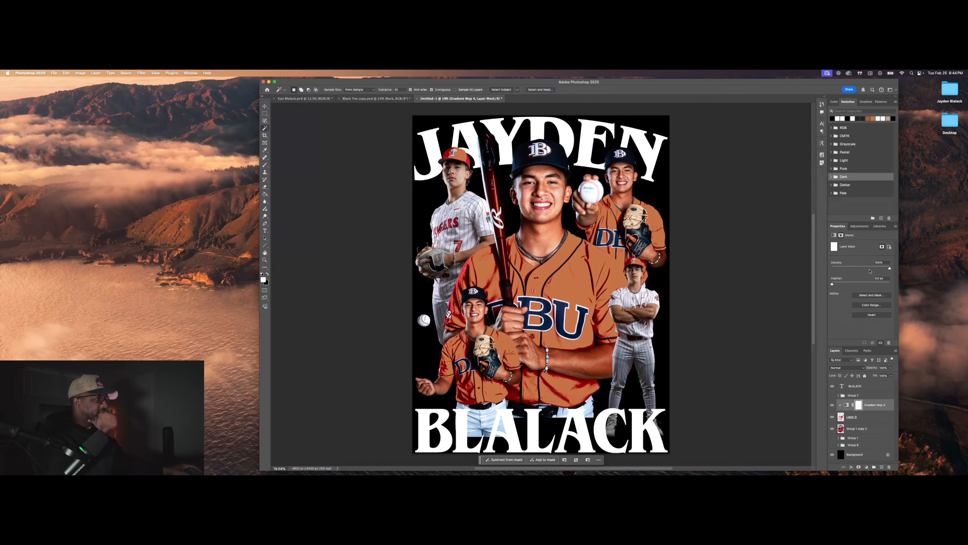
{"action": "left_click", "coordinate": [846, 404]}
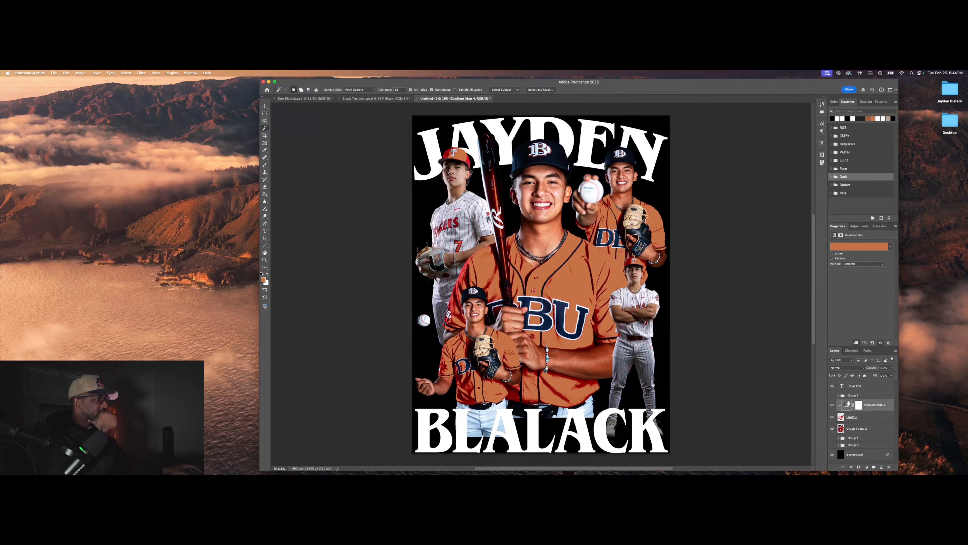
Step: Reopen the gradient, add a black stop, and place orange at the start near 26
{"action": "left_click", "coordinate": [857, 248]}
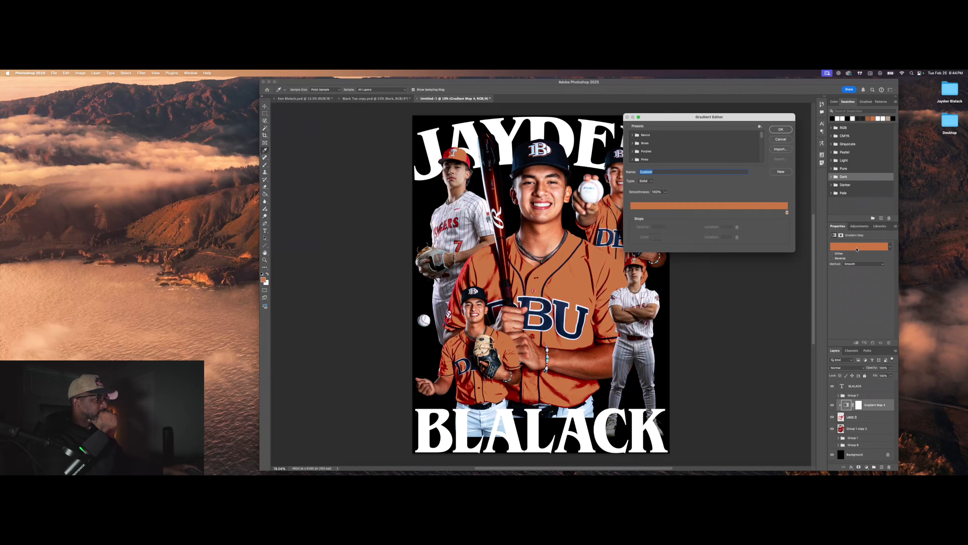
{"action": "left_click", "coordinate": [647, 211]}
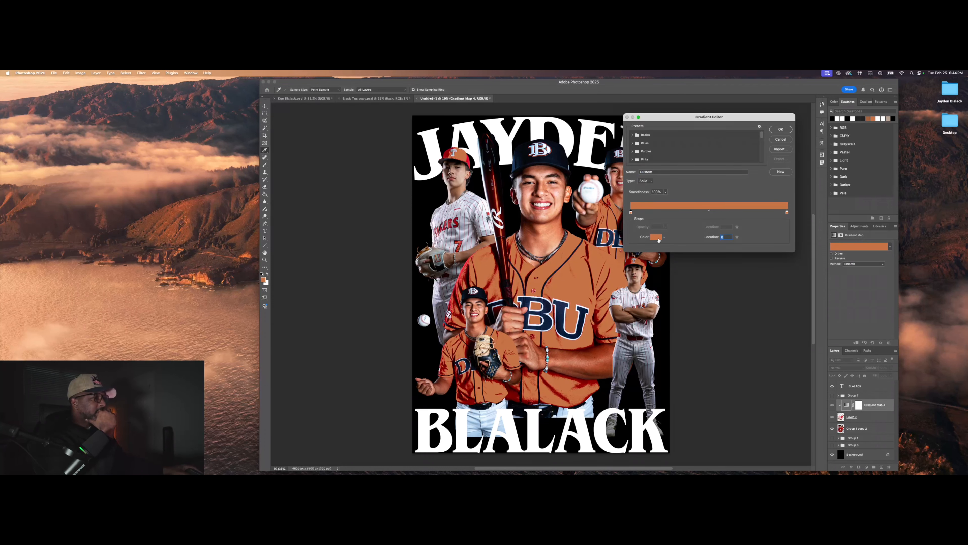
{"action": "left_click", "coordinate": [658, 240]}
{"action": "left_click", "coordinate": [63, 274]}
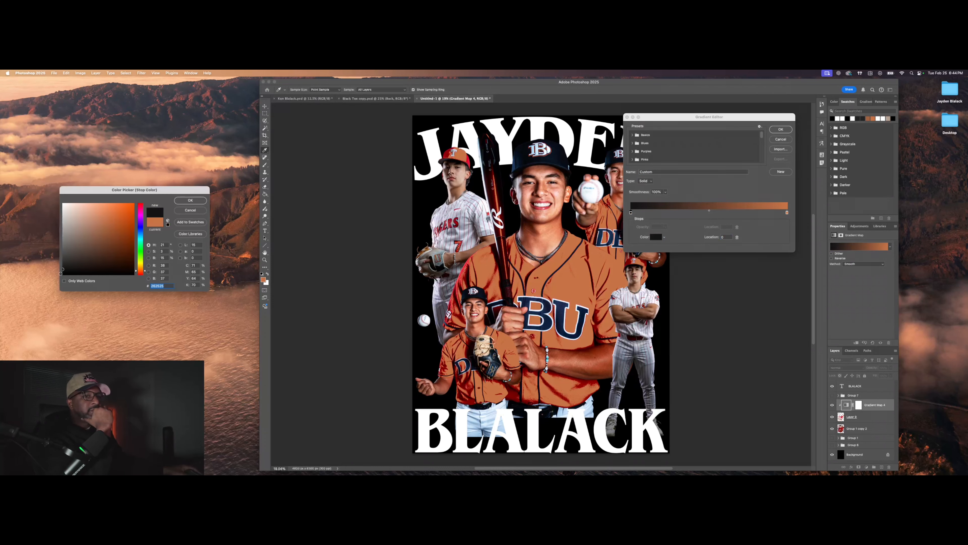
{"action": "left_click", "coordinate": [191, 201]}
{"action": "left_click_drag", "start_coordinate": [631, 212], "coordinate": [709, 213]}
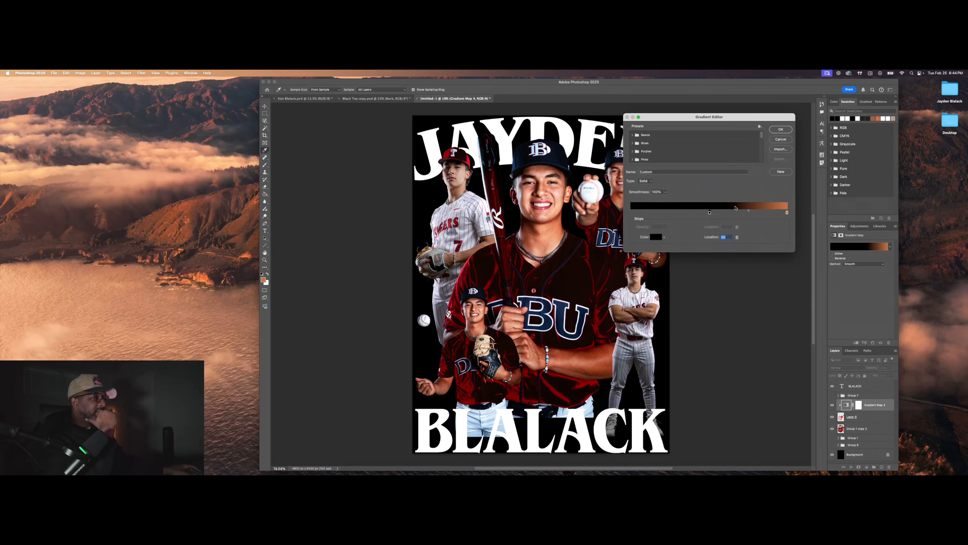
{"action": "left_click_drag", "start_coordinate": [788, 213], "coordinate": [631, 212]}
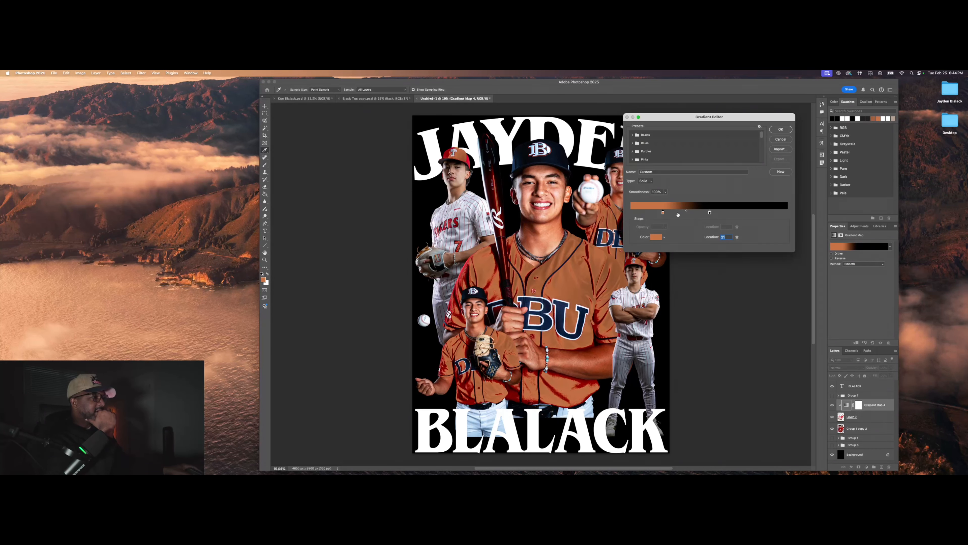
{"action": "left_click_drag", "start_coordinate": [709, 213], "coordinate": [806, 206]}
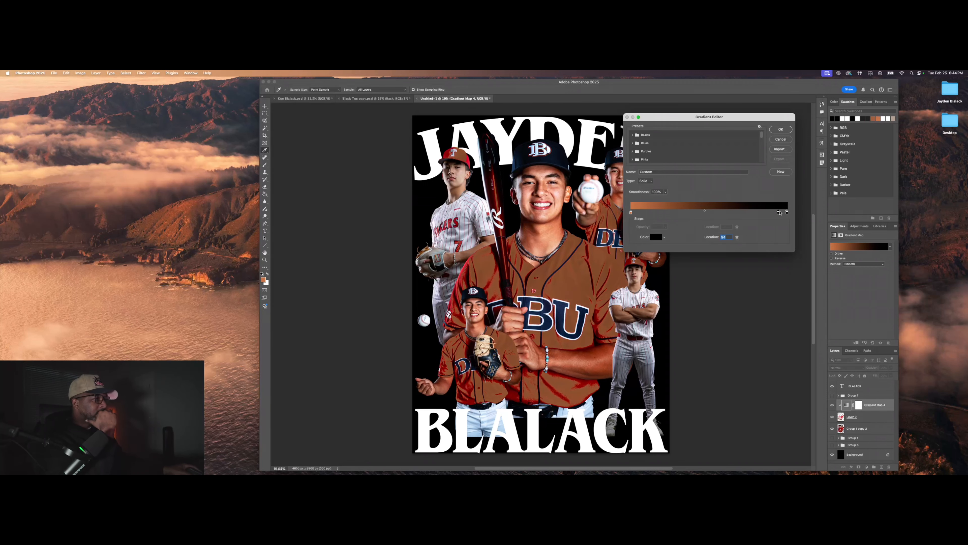
{"action": "left_click_drag", "start_coordinate": [631, 212], "coordinate": [671, 213]}
Step: Add a second orange stop, move black toward the right end, and delete the extra black stop
{"action": "left_click", "coordinate": [759, 213]}
{"action": "left_click_drag", "start_coordinate": [787, 213], "coordinate": [652, 215]}
{"action": "left_click_drag", "start_coordinate": [670, 214], "coordinate": [685, 214]}
{"action": "left_click_drag", "start_coordinate": [774, 213], "coordinate": [685, 238]}
{"action": "left_click_drag", "start_coordinate": [708, 213], "coordinate": [773, 213]}
{"action": "left_click", "coordinate": [780, 213]}
{"action": "left_click", "coordinate": [737, 237]}
{"action": "left_click", "coordinate": [739, 213]}
Step: Make the end stop white, fine-tune the orange and white positions, apply, and select Group 1 copy 2
{"action": "double_click", "coordinate": [740, 213]}
{"action": "left_click", "coordinate": [66, 204]}
{"action": "left_click", "coordinate": [188, 202]}
{"action": "left_click_drag", "start_coordinate": [652, 213], "coordinate": [753, 214]}
{"action": "left_click", "coordinate": [781, 129]}
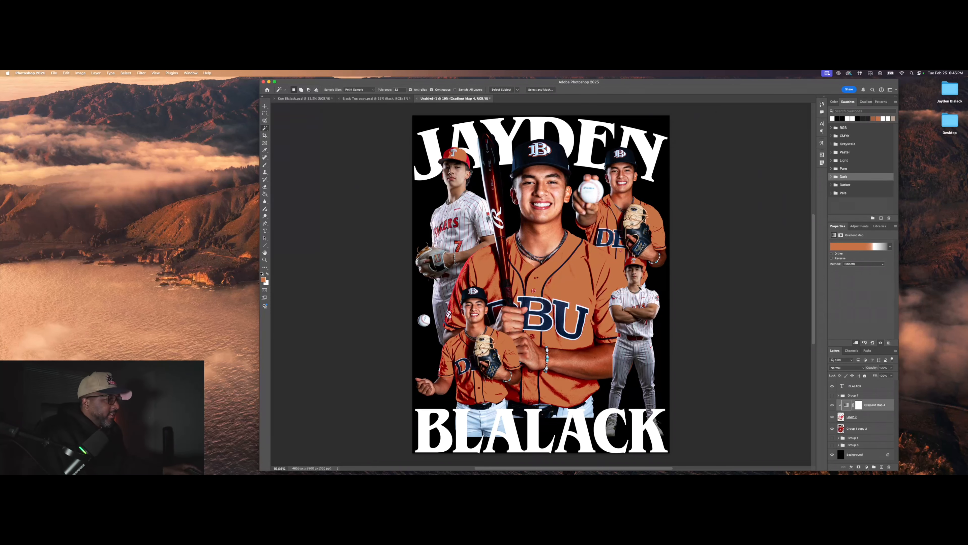
{"action": "left_click", "coordinate": [873, 429]}
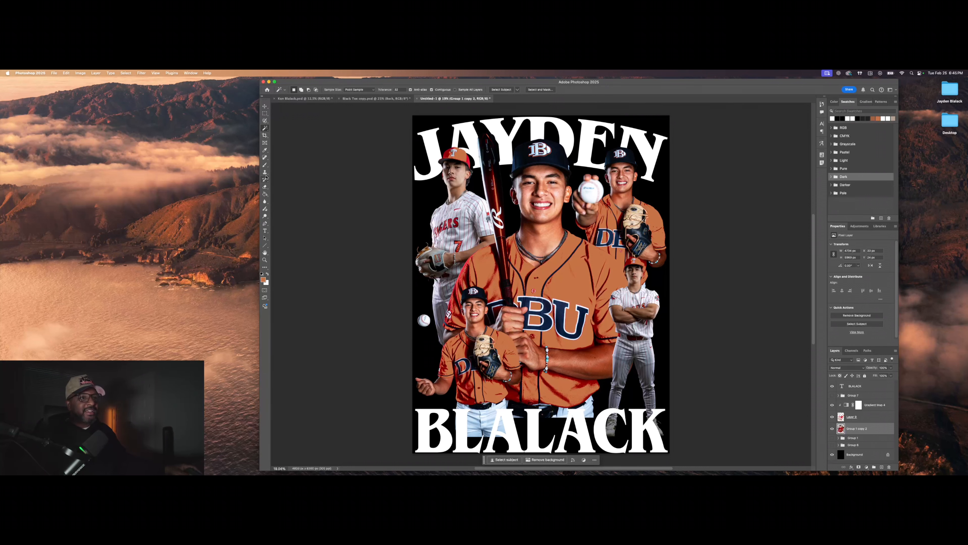
Step: Sample the central player's face skin tone as the foreground colour with the Eyedropper
{"action": "left_click", "coordinate": [266, 151]}
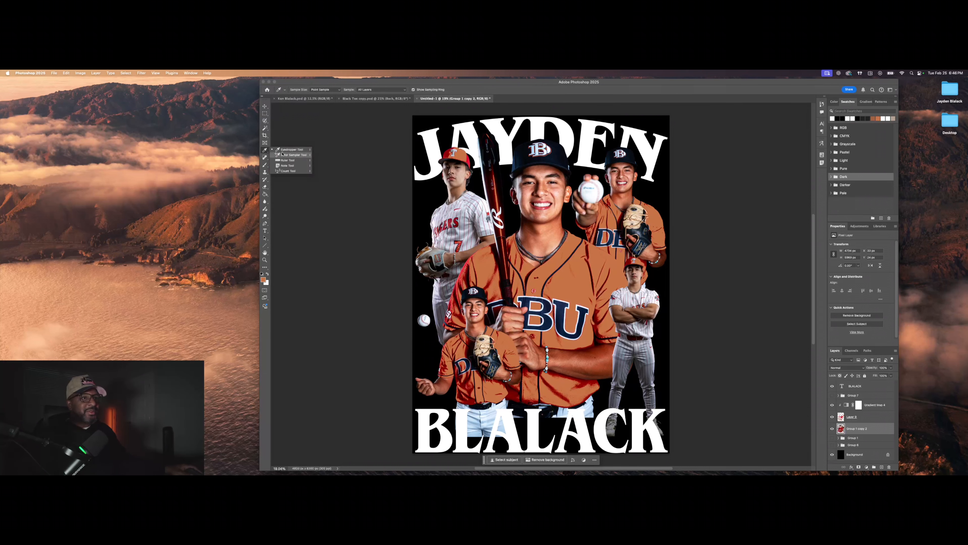
{"action": "left_click", "coordinate": [291, 150]}
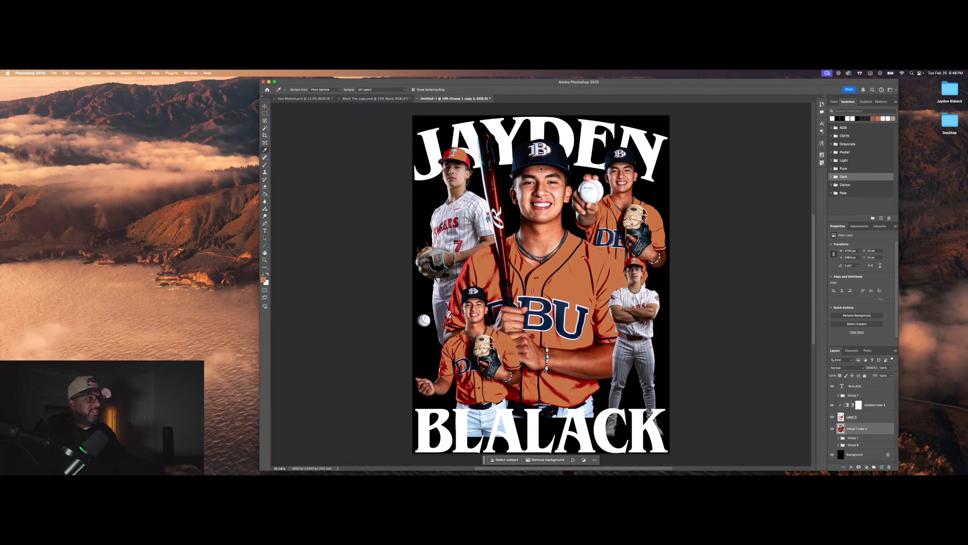
{"action": "left_click_drag", "start_coordinate": [540, 169], "coordinate": [551, 224]}
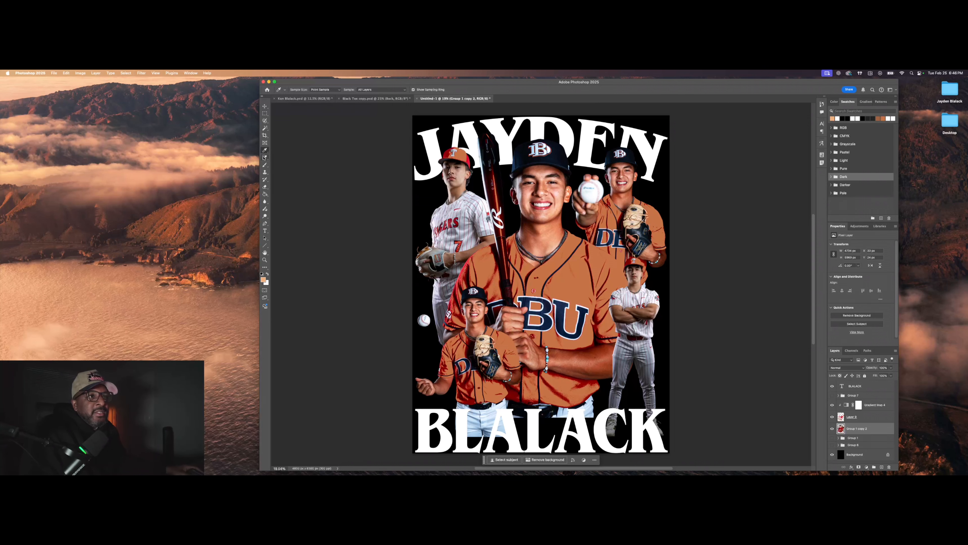
Step: Return to the Magic Wand and select both Gradient Map 4 and Layer 9
{"action": "left_click", "coordinate": [265, 128]}
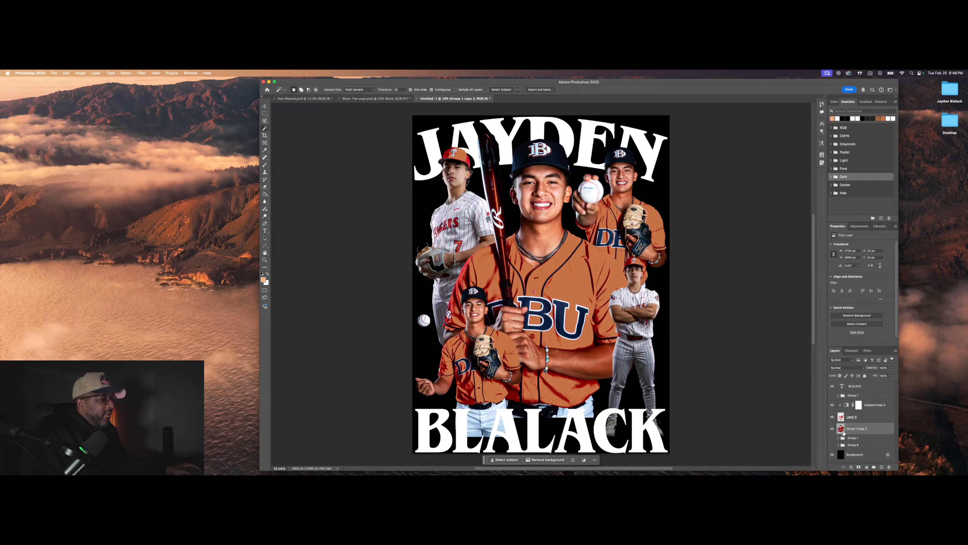
{"action": "left_click", "coordinate": [883, 404]}
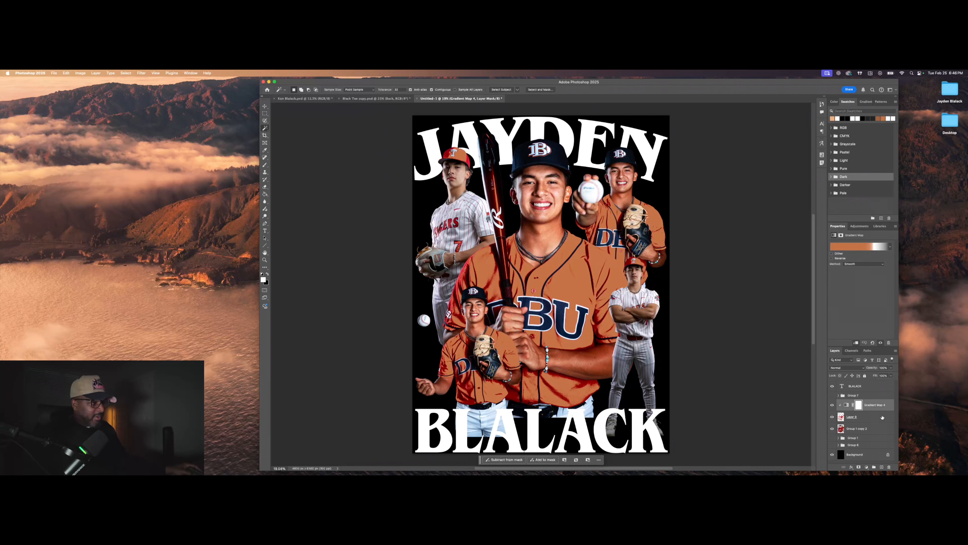
{"action": "left_click", "coordinate": [882, 417]}
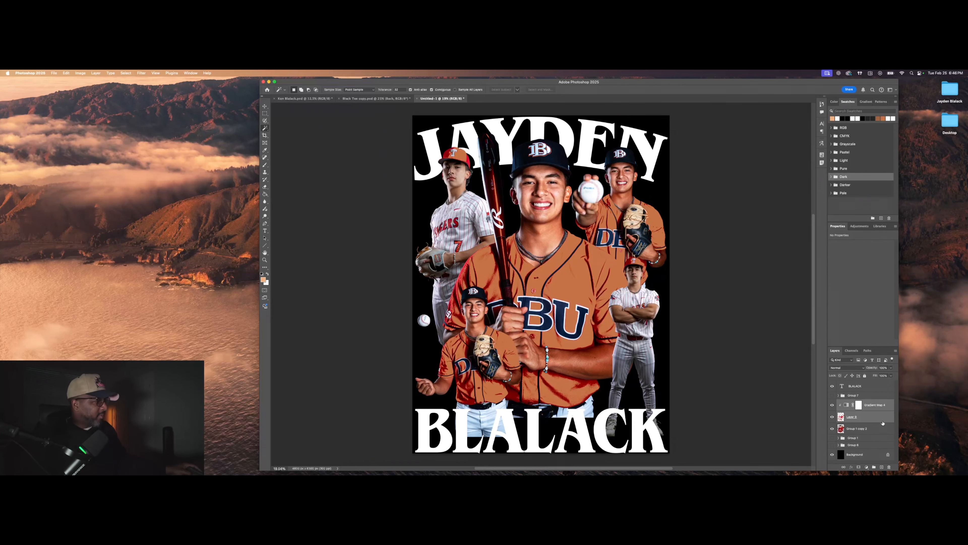
Step: Group Gradient Map 4 and Layer 9 into a group named 'Jersey'
{"action": "left_click", "coordinate": [875, 467]}
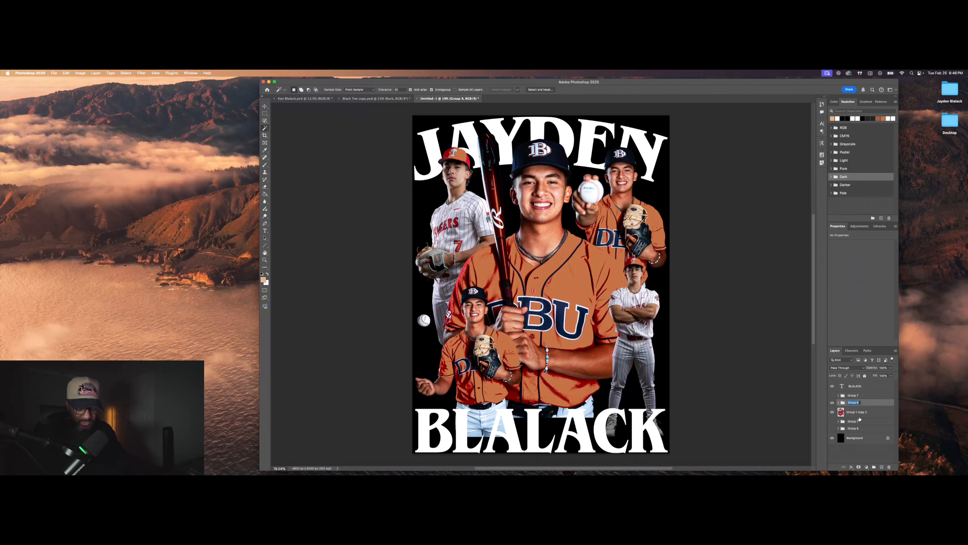
{"action": "type", "text": "Jers"}
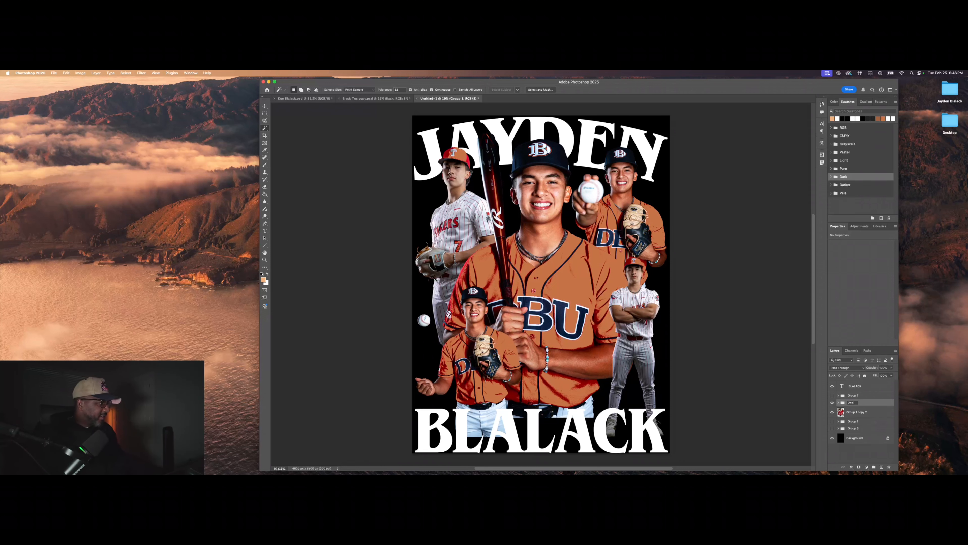
{"action": "type", "text": "ey"}
{"action": "key", "text": "Return"}
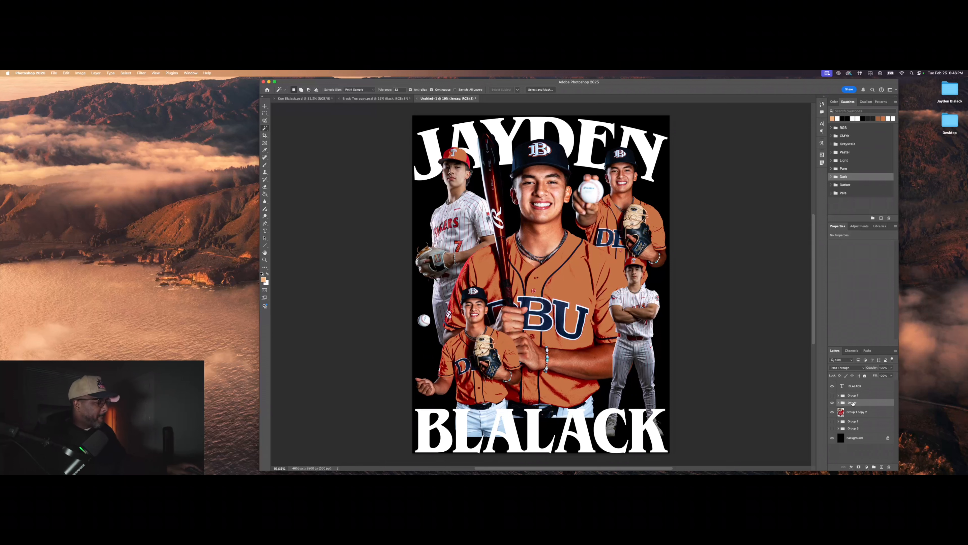
Step: On Group 1 copy 2, try a Similar skin-tone selection from the central face, then undo and deselect
{"action": "left_click", "coordinate": [878, 412]}
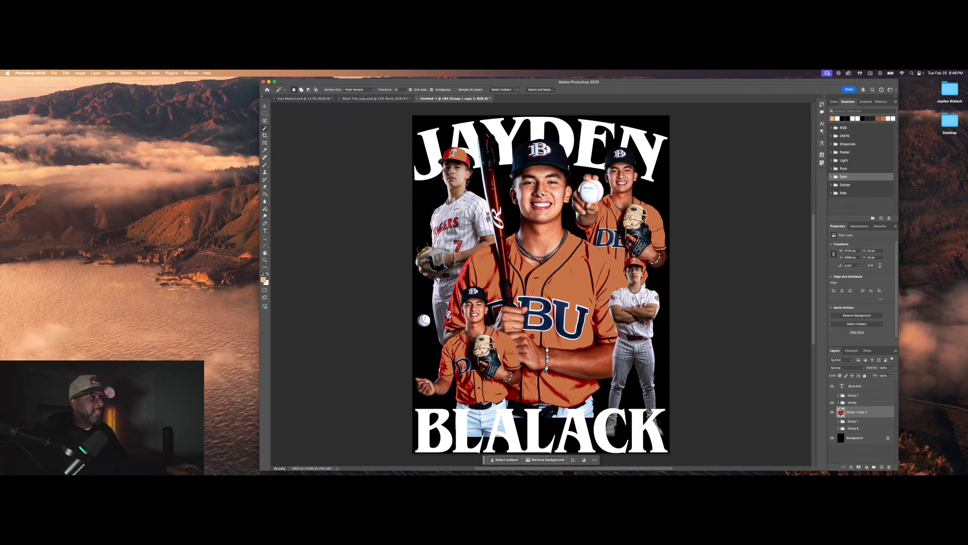
{"action": "left_click", "coordinate": [552, 200]}
{"action": "right_click", "coordinate": [556, 190]}
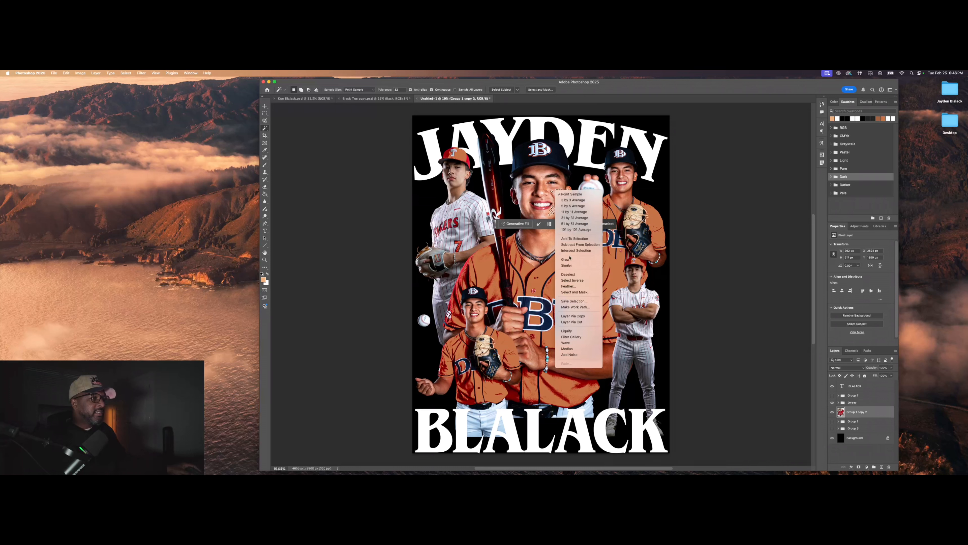
{"action": "left_click", "coordinate": [567, 265]}
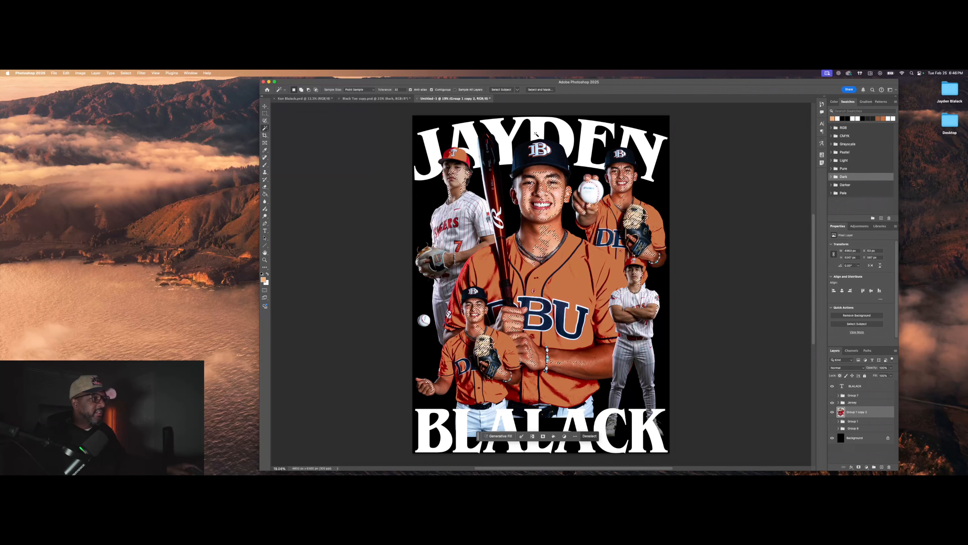
{"action": "key", "text": "super+z"}
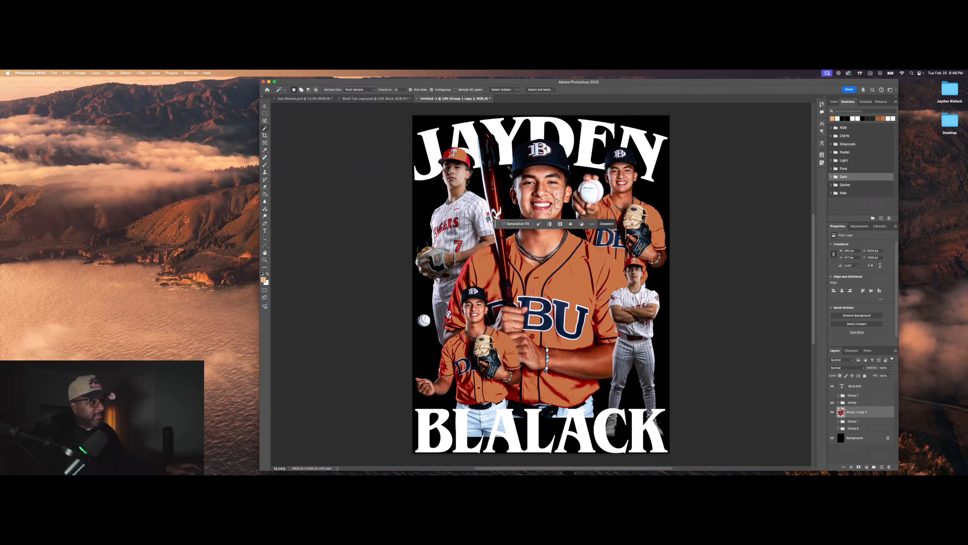
{"action": "left_click", "coordinate": [367, 118]}
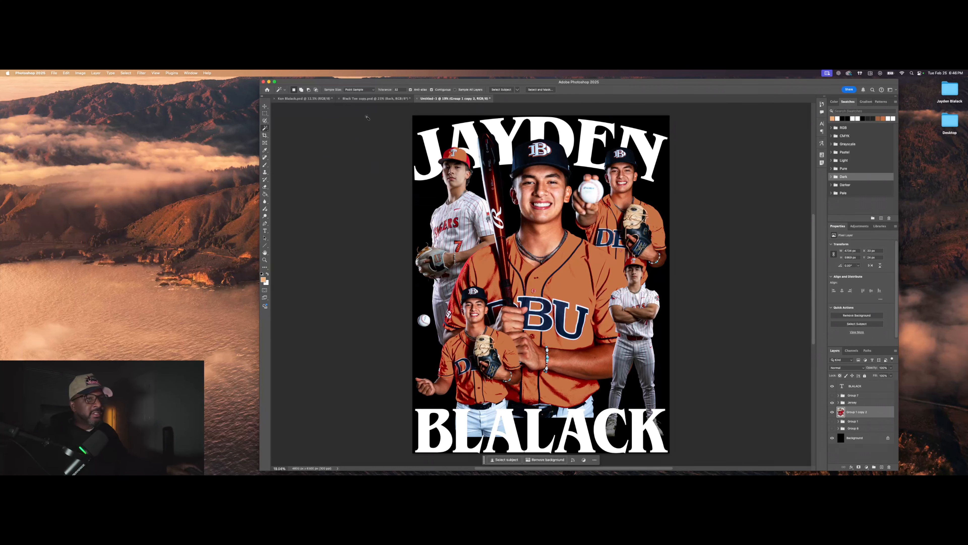
Step: Switch between the Object Selection and Quick Selection tools in the selection flyout
{"action": "left_click", "coordinate": [268, 130]}
{"action": "left_click", "coordinate": [293, 127]}
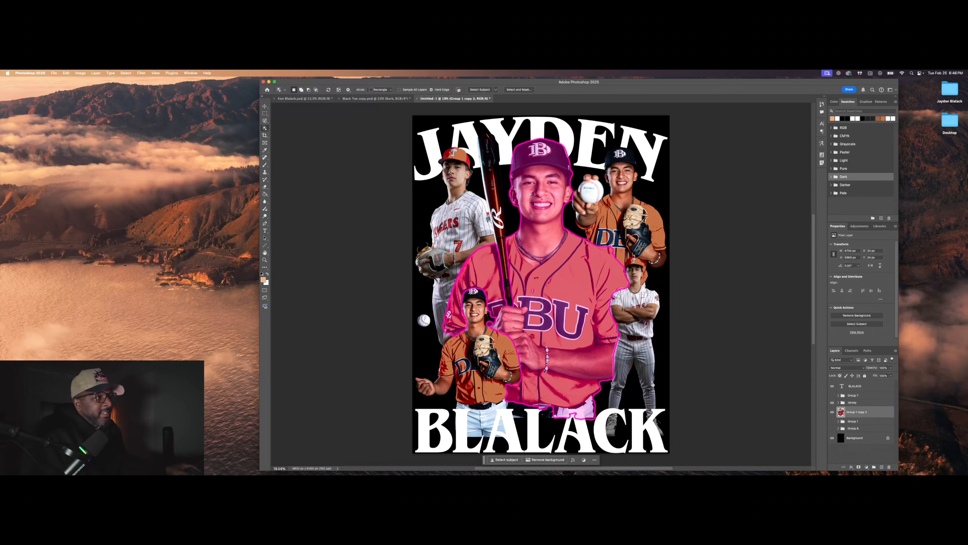
{"action": "left_click", "coordinate": [266, 129]}
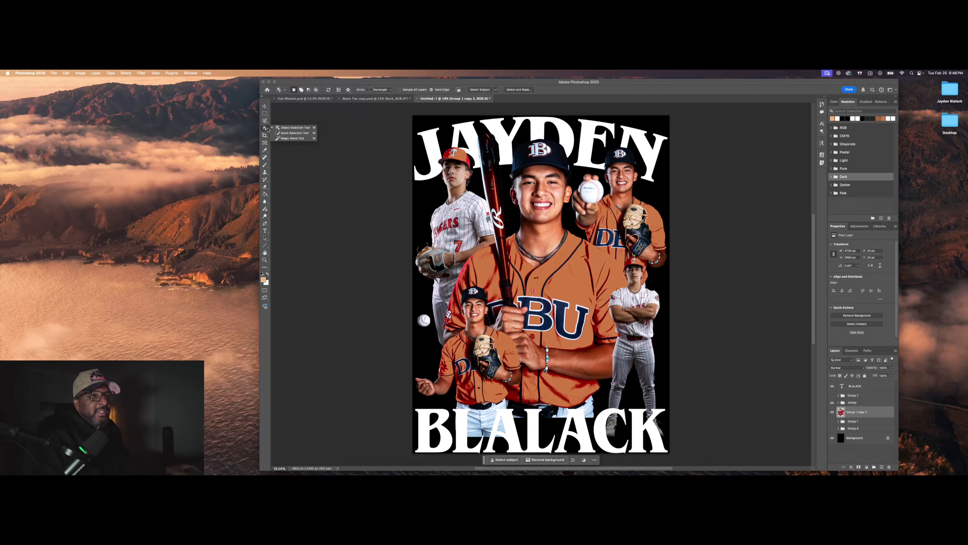
Step: Using Quick Selection, select the central player's face and neck
{"action": "left_click", "coordinate": [279, 133]}
{"action": "left_click", "coordinate": [540, 163]}
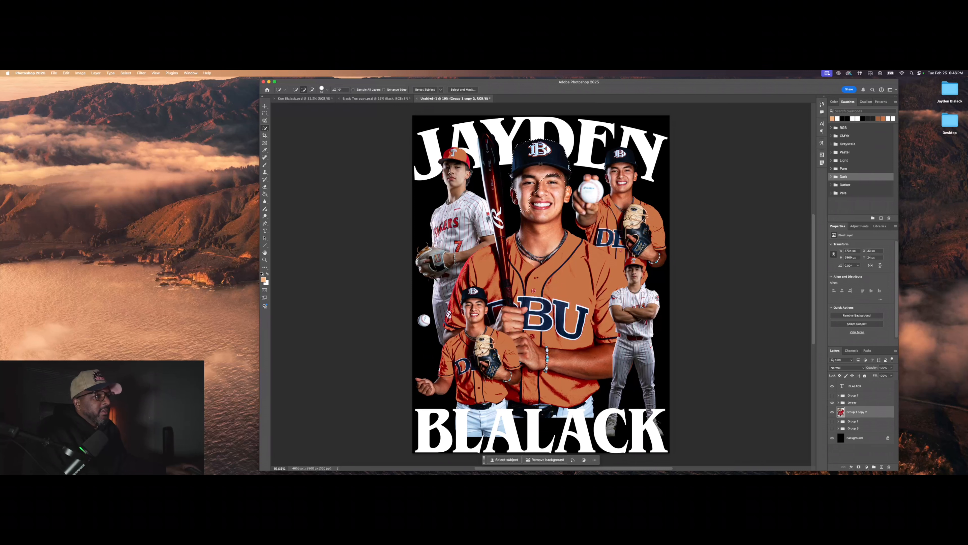
{"action": "key", "text": "super+d"}
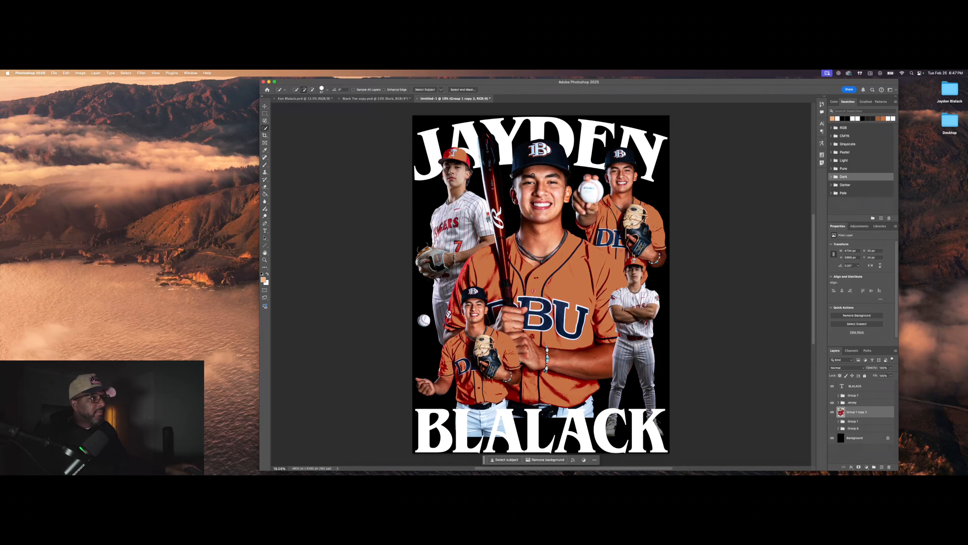
{"action": "mouse_move", "coordinate": [533, 174]}
{"action": "left_mouse_down"}
{"action": "mouse_move", "coordinate": [552, 180]}
{"action": "mouse_move", "coordinate": [552, 203]}
{"action": "left_mouse_up"}
{"action": "left_click_drag", "start_coordinate": [544, 237], "coordinate": [544, 238]}
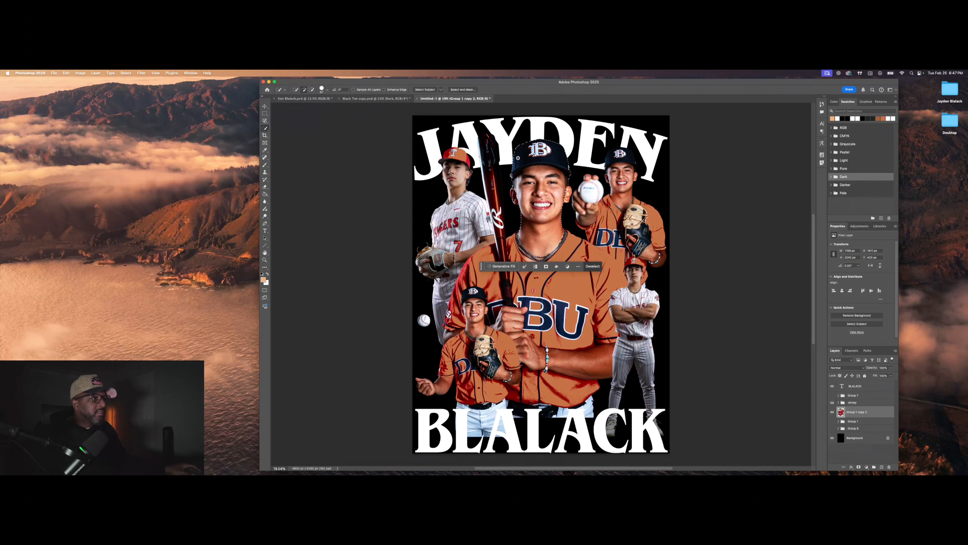
{"action": "left_click_drag", "start_coordinate": [572, 157], "coordinate": [554, 162]}
{"action": "left_click_drag", "start_coordinate": [513, 199], "coordinate": [514, 199]}
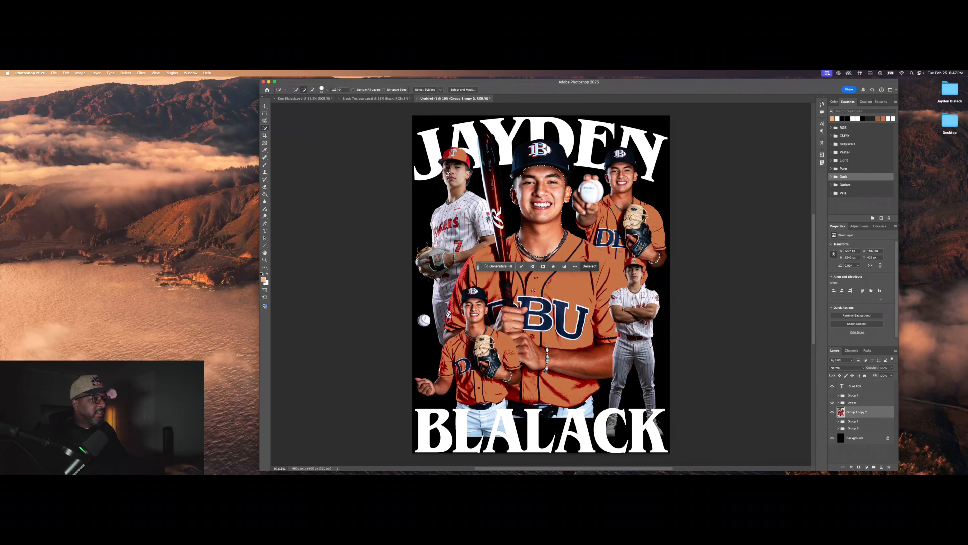
Step: Add the left player's face and arm, subtracting the bracelet beads
{"action": "left_click", "coordinate": [456, 177]}
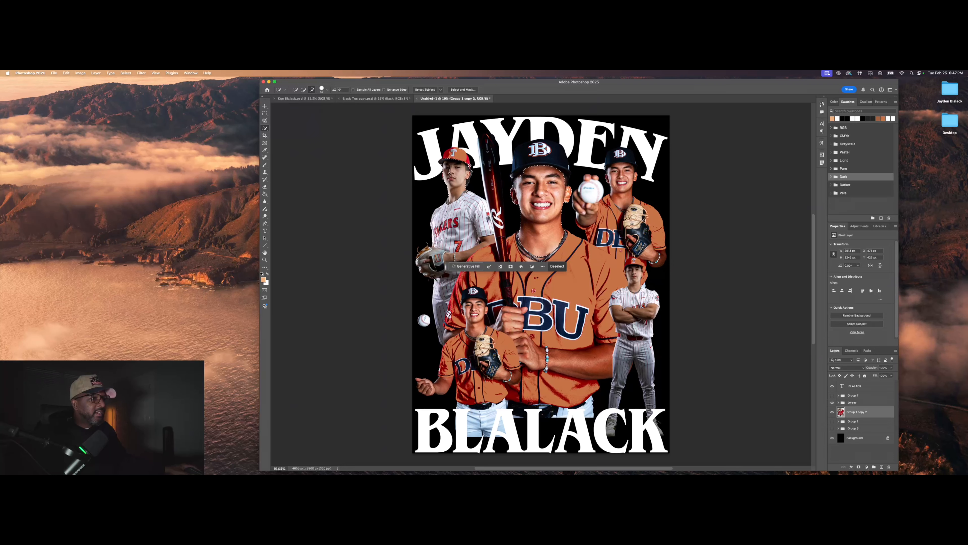
{"action": "scroll", "coordinate": [471, 175], "scroll_direction": "up", "scroll_amount": 1}
{"action": "scroll", "coordinate": [472, 176], "scroll_direction": "up", "scroll_amount": 2}
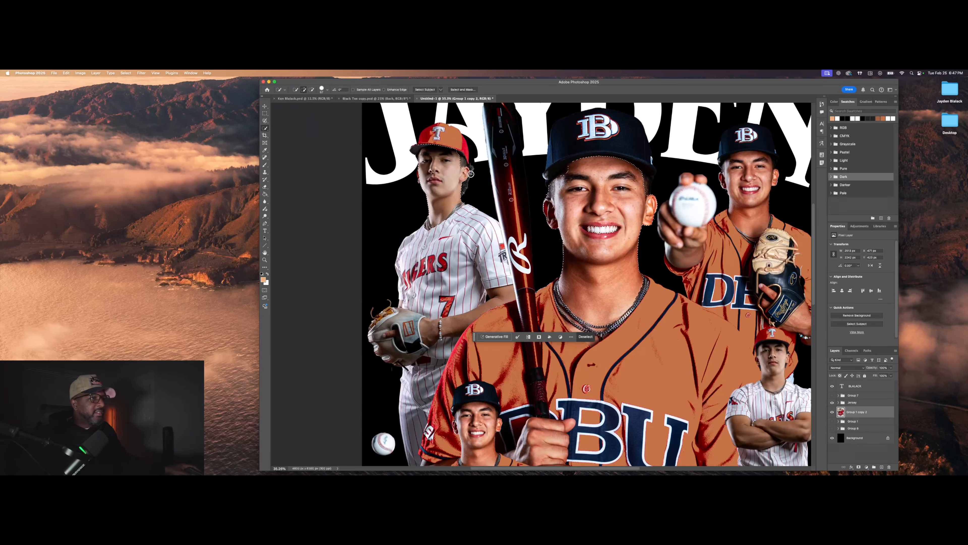
{"action": "scroll", "coordinate": [418, 176], "scroll_direction": "down", "scroll_amount": 1}
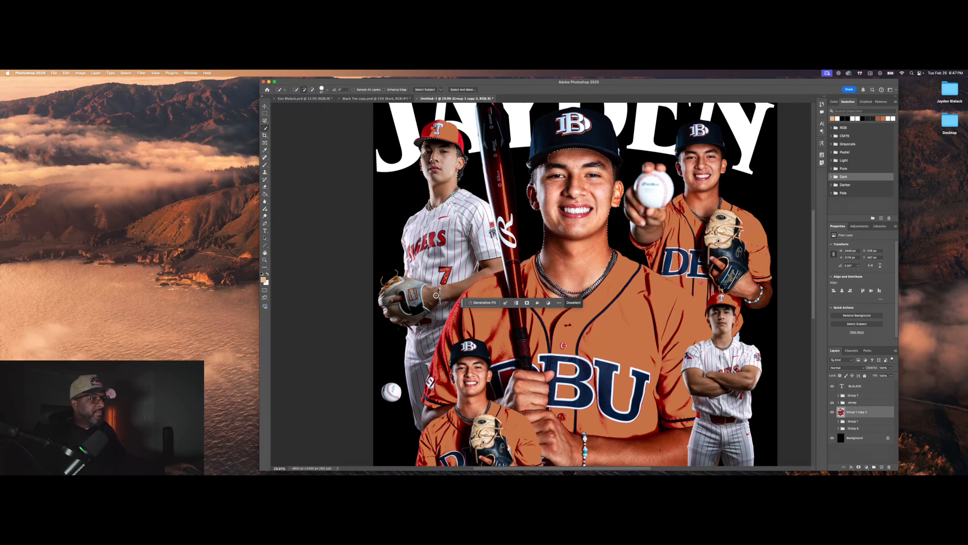
{"action": "left_click", "coordinate": [439, 311]}
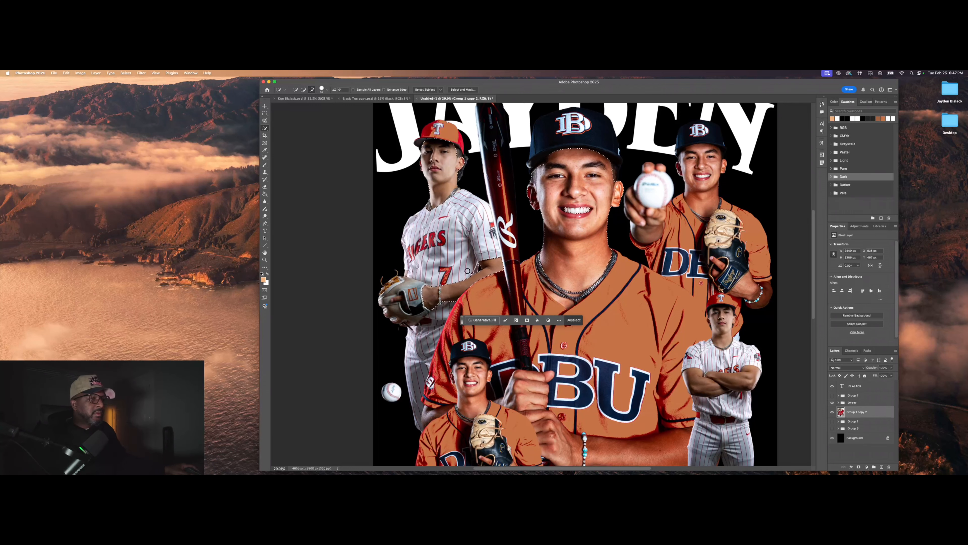
{"action": "scroll", "coordinate": [482, 269], "scroll_direction": "down", "scroll_amount": 3}
{"action": "scroll", "coordinate": [455, 354], "scroll_direction": "up", "scroll_amount": 3}
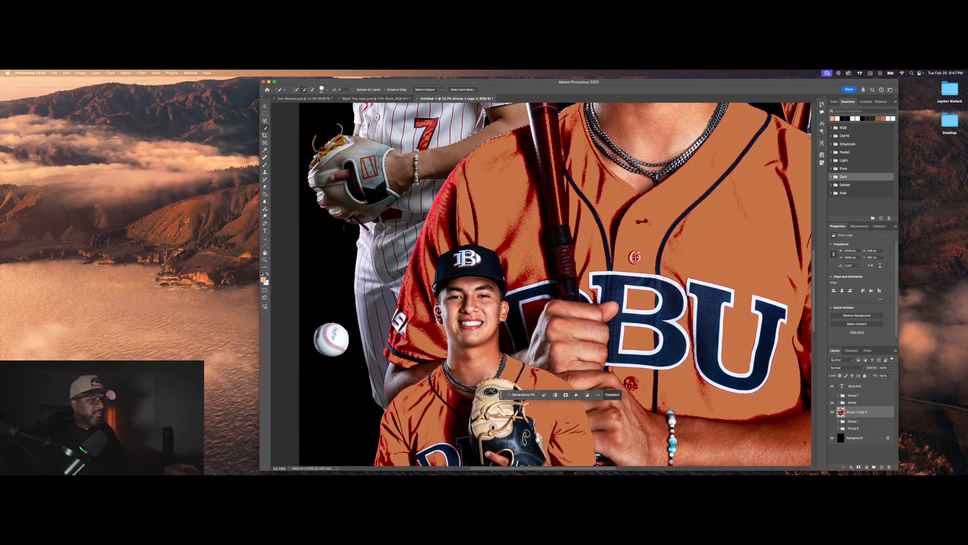
{"action": "scroll", "coordinate": [500, 311], "scroll_direction": "down", "scroll_amount": 3}
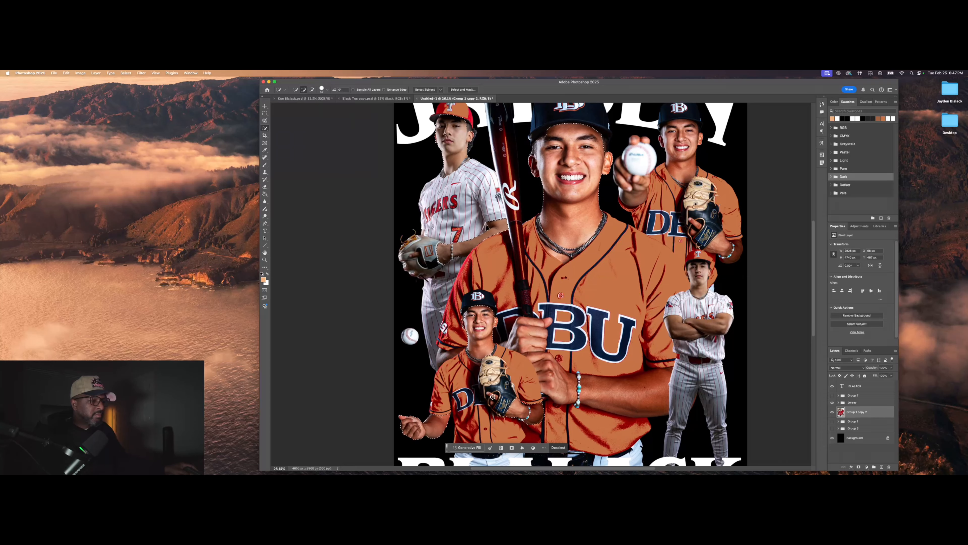
{"action": "scroll", "coordinate": [485, 415], "scroll_direction": "up", "scroll_amount": 5}
{"action": "scroll", "coordinate": [486, 414], "scroll_direction": "down", "scroll_amount": 2}
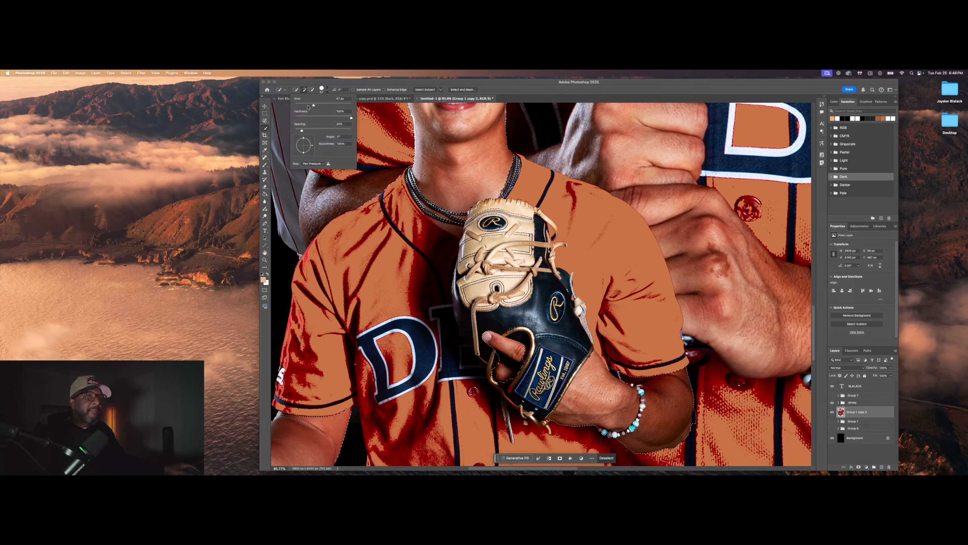
{"action": "left_click_drag", "start_coordinate": [630, 430], "coordinate": [641, 392]}
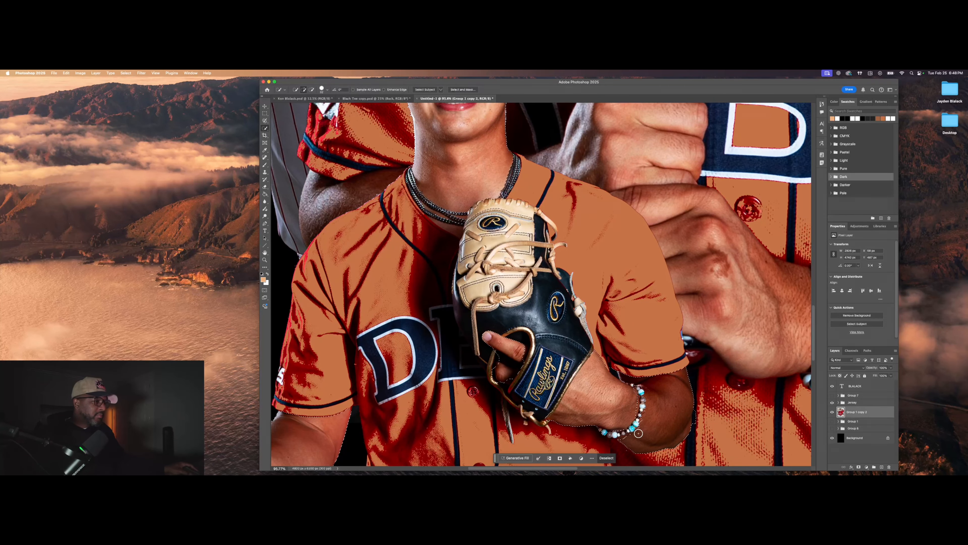
Step: Add the right player's crossed arms and other arm, trimming the edge under the crossed arm
{"action": "scroll", "coordinate": [634, 402], "scroll_direction": "down", "scroll_amount": 3}
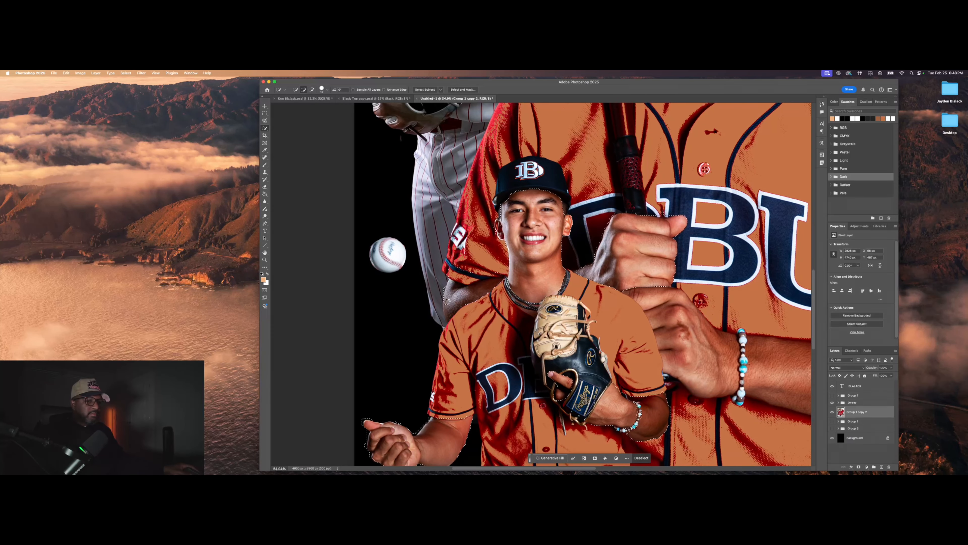
{"action": "scroll", "coordinate": [485, 274], "scroll_direction": "down", "scroll_amount": 2}
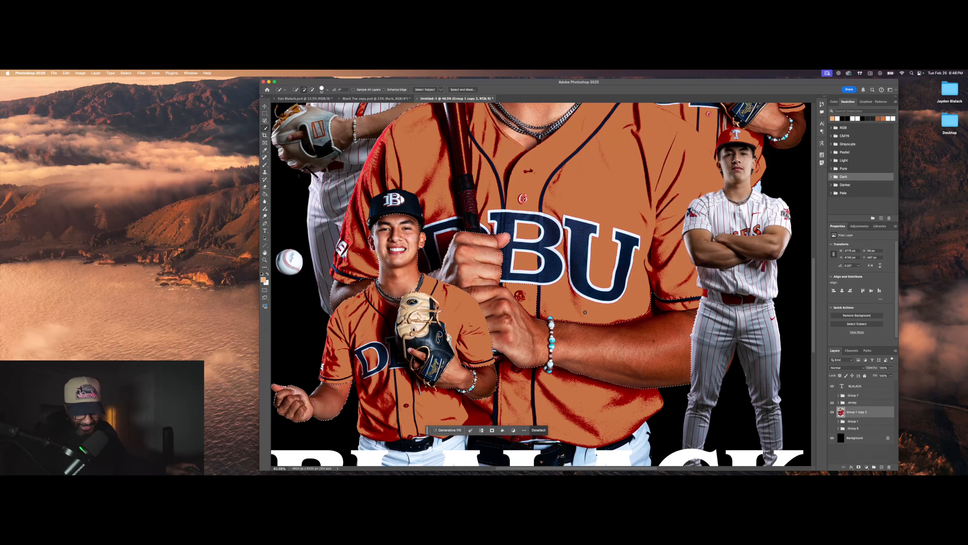
{"action": "scroll", "coordinate": [610, 323], "scroll_direction": "down", "scroll_amount": 1}
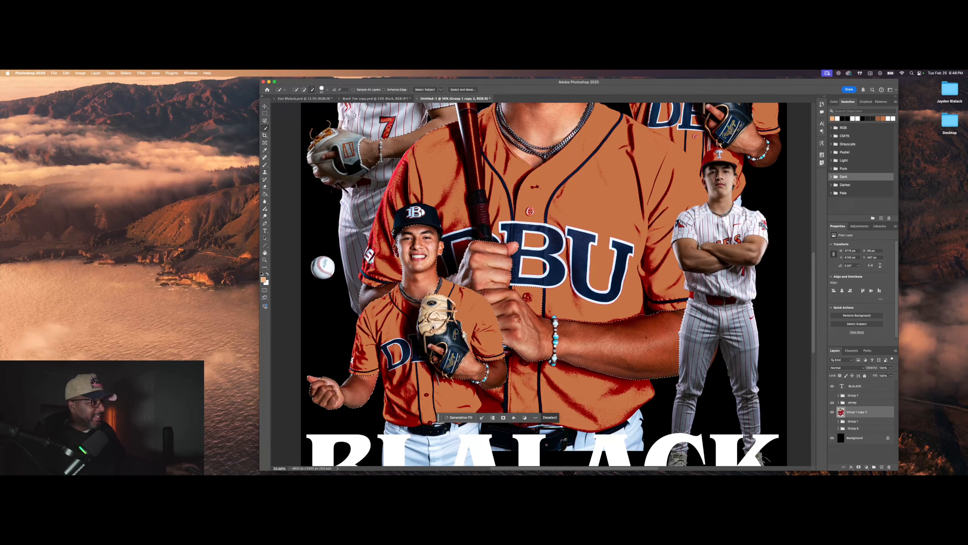
{"action": "scroll", "coordinate": [696, 286], "scroll_direction": "down", "scroll_amount": 1}
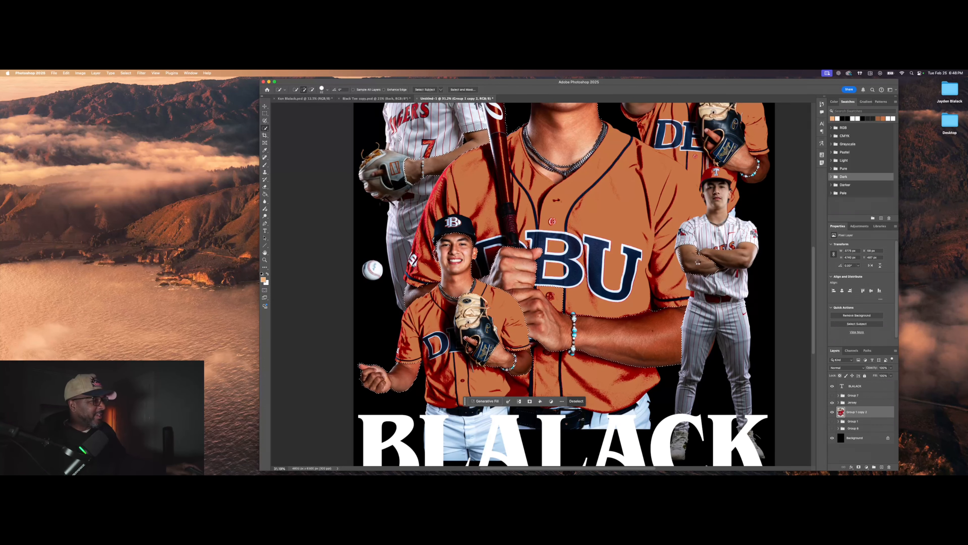
{"action": "left_click_drag", "start_coordinate": [699, 262], "coordinate": [680, 254]}
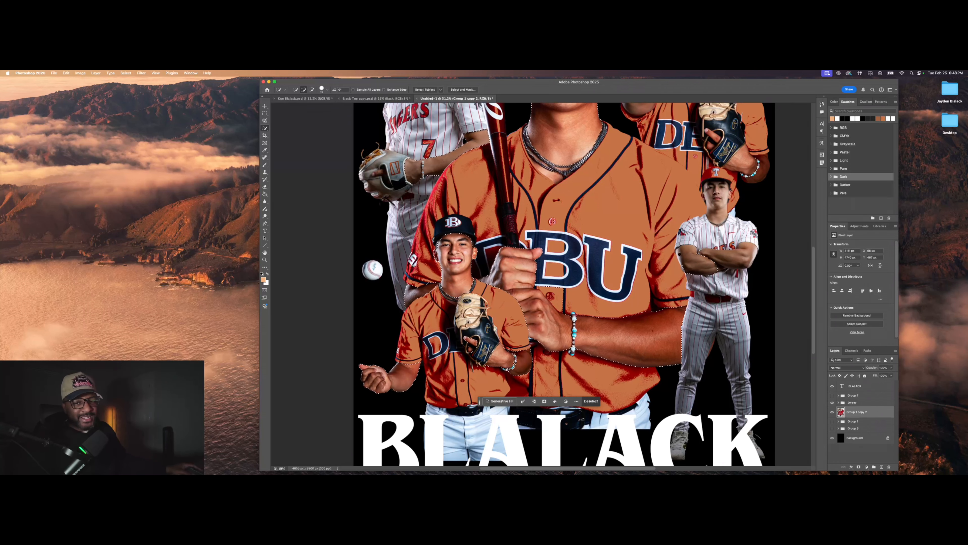
{"action": "scroll", "coordinate": [680, 254], "scroll_direction": "up", "scroll_amount": 4}
{"action": "left_click_drag", "start_coordinate": [680, 254], "coordinate": [681, 257]}
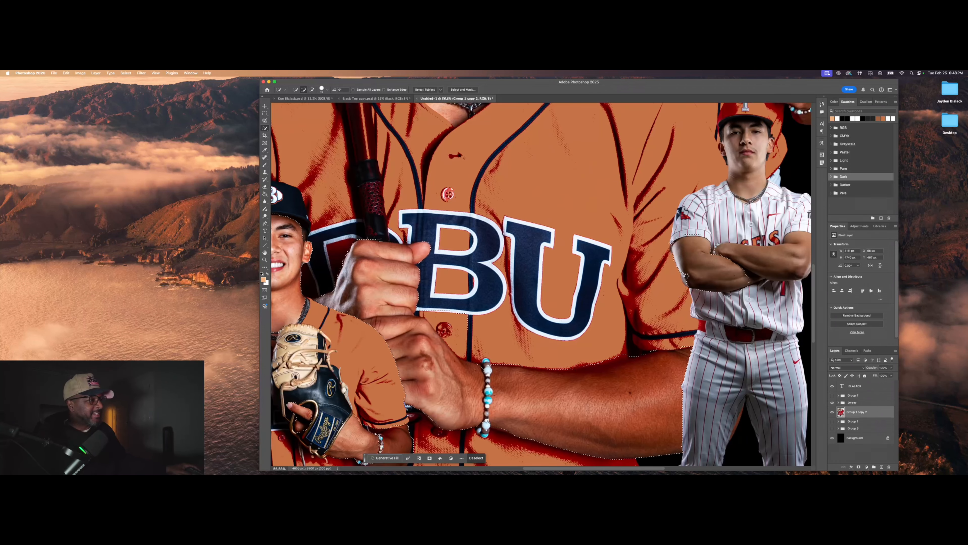
{"action": "left_click", "coordinate": [762, 258]}
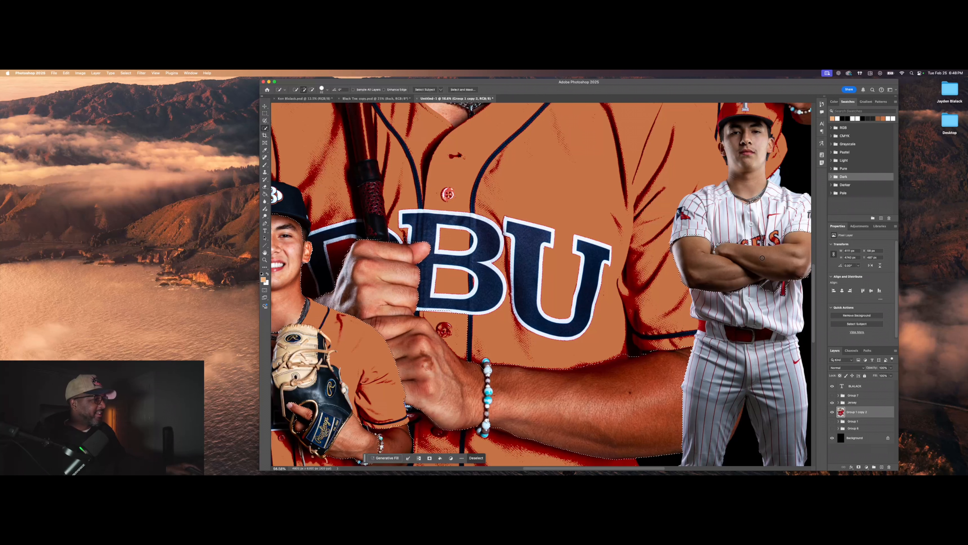
{"action": "scroll", "coordinate": [793, 251], "scroll_direction": "down", "scroll_amount": 2}
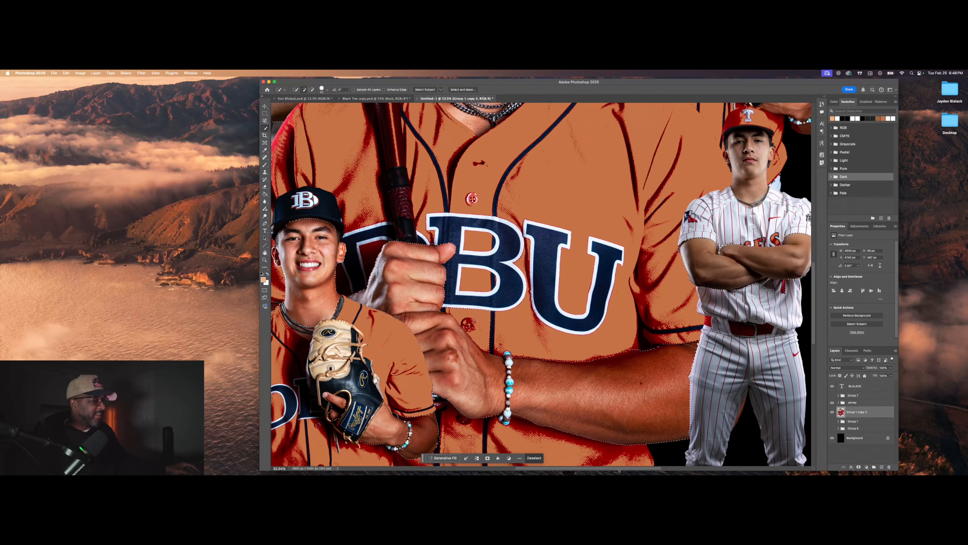
{"action": "scroll", "coordinate": [563, 308], "scroll_direction": "right", "scroll_amount": 6}
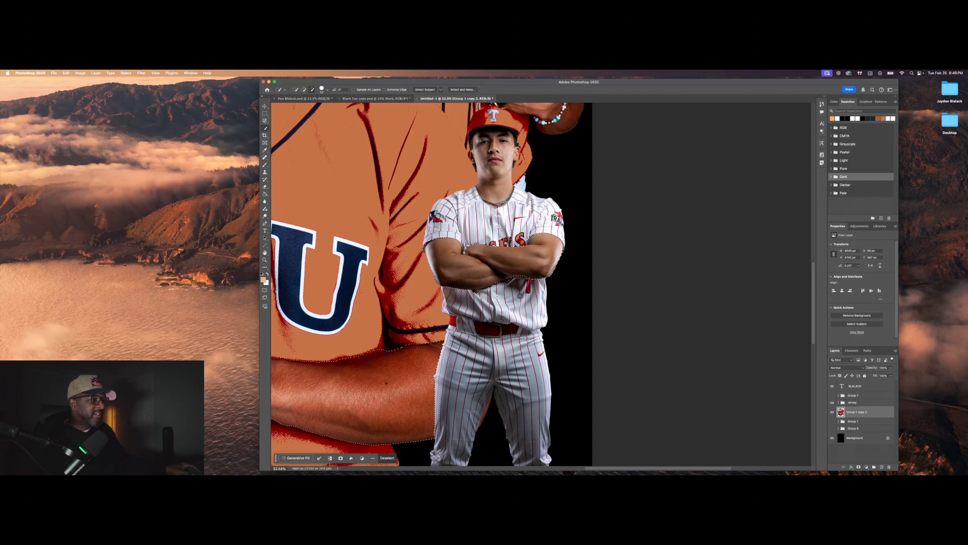
{"action": "left_click", "coordinate": [529, 294], "text": "alt"}
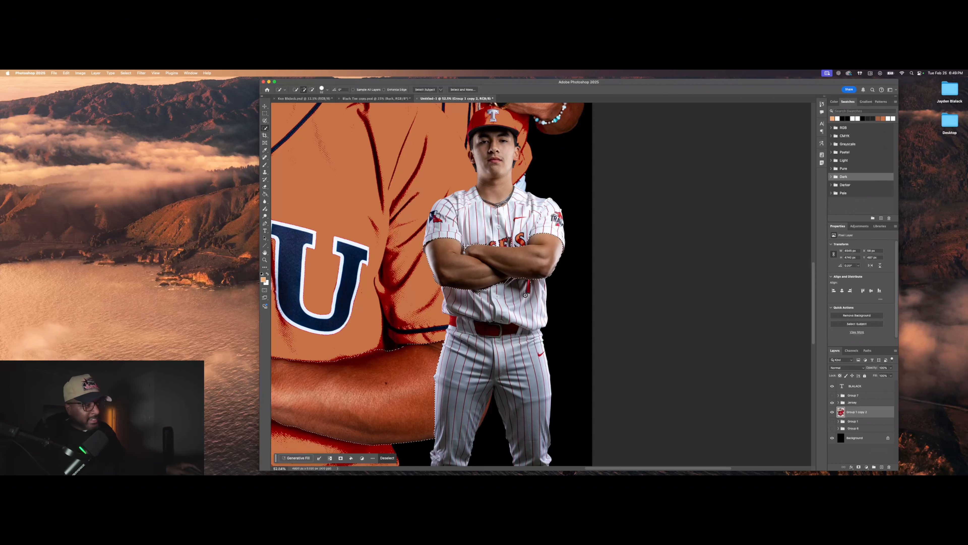
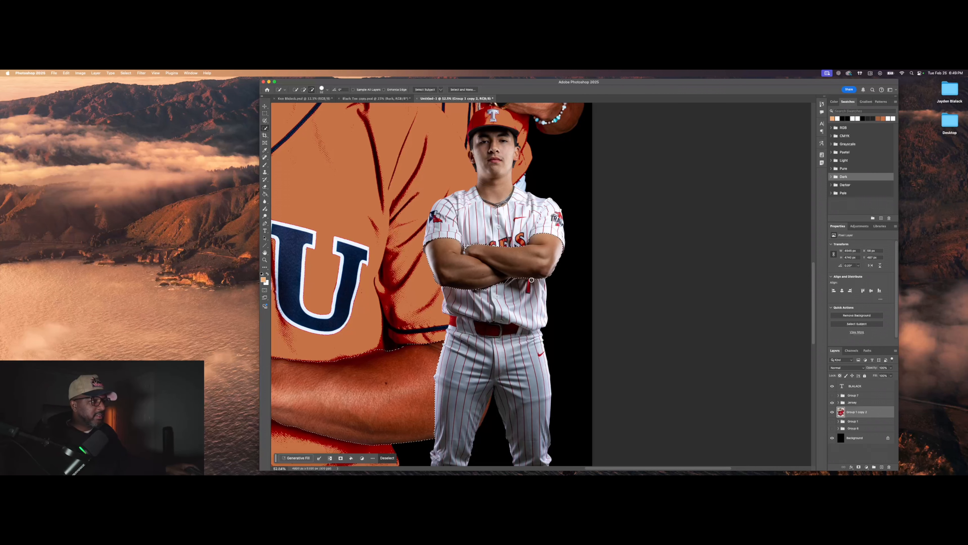
Step: Subtract the pinstriped player's cap brim from the selection with Alt-drags
{"action": "scroll", "coordinate": [502, 143], "scroll_direction": "down", "scroll_amount": 1}
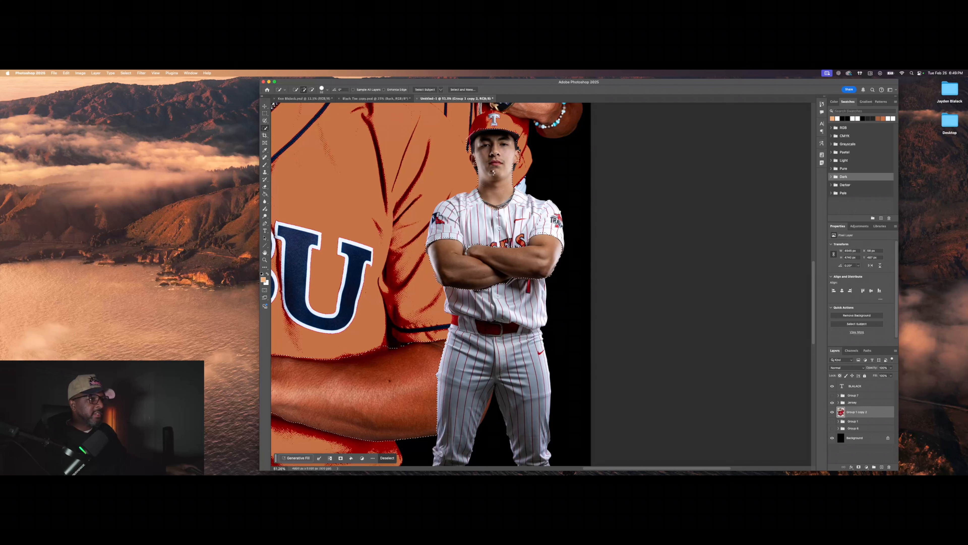
{"action": "left_click_drag", "start_coordinate": [511, 133], "coordinate": [477, 124]}
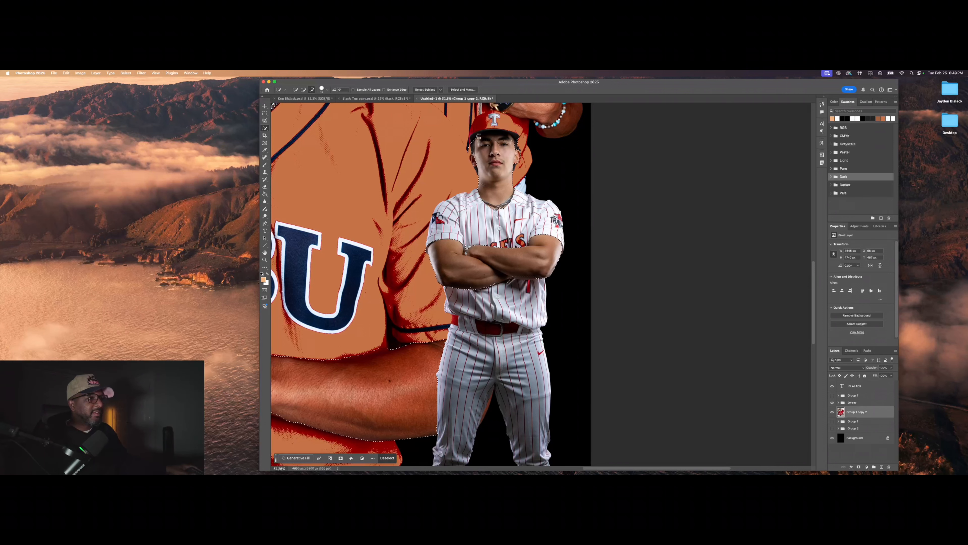
{"action": "key", "text": "alt"}
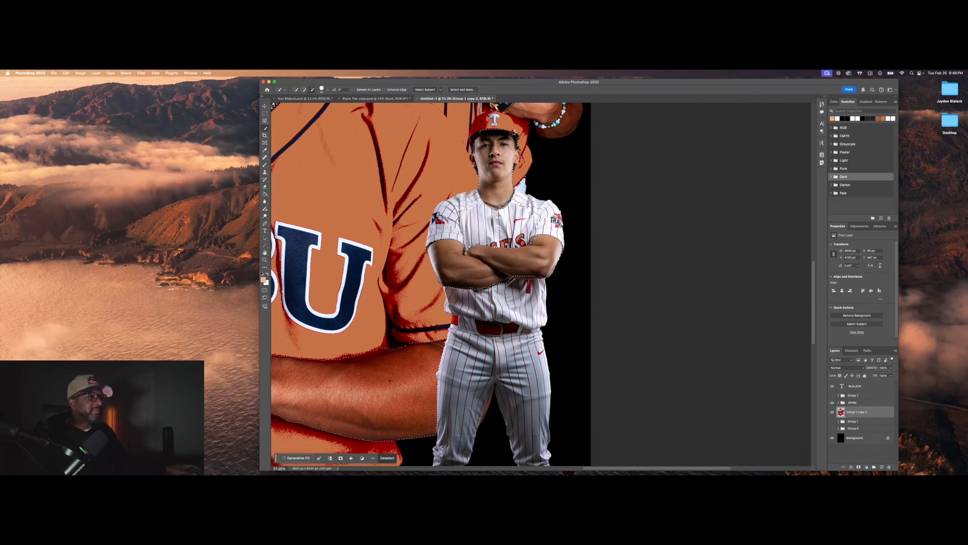
{"action": "mouse_move", "coordinate": [514, 134]}
{"action": "left_mouse_down"}
{"action": "mouse_move", "coordinate": [477, 136]}
{"action": "mouse_move", "coordinate": [506, 140]}
{"action": "left_mouse_up"}
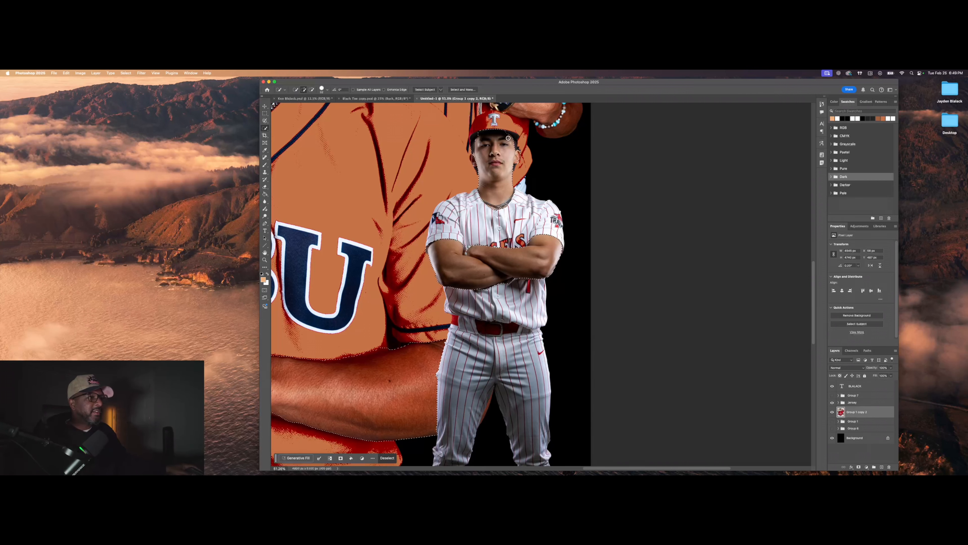
{"action": "key", "text": "alt"}
{"action": "left_click_drag", "start_coordinate": [496, 129], "coordinate": [485, 132]}
{"action": "key", "text": "alt"}
{"action": "scroll", "coordinate": [496, 159], "scroll_direction": "down", "scroll_amount": 3}
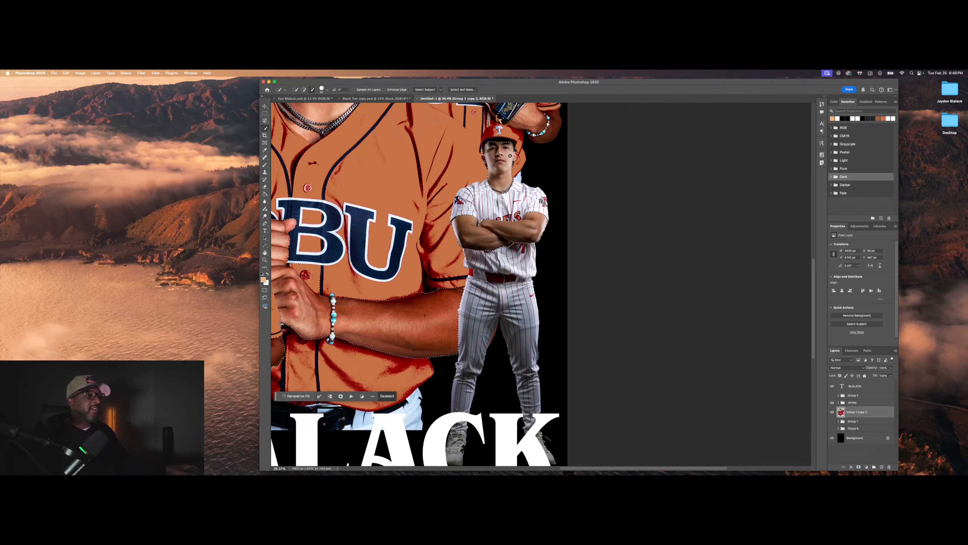
{"action": "scroll", "coordinate": [496, 158], "scroll_direction": "up", "scroll_amount": 3}
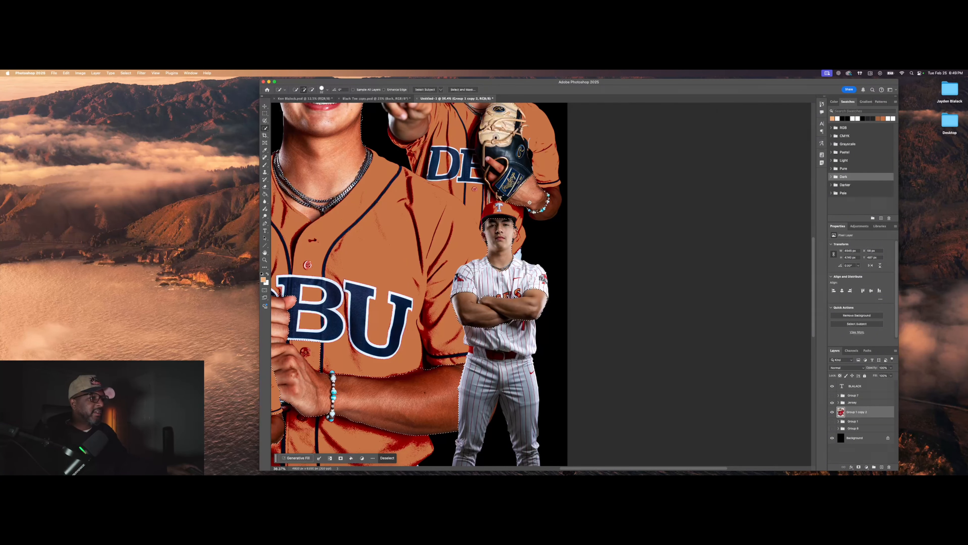
Step: Add the glove-hand forearm and wrist, undoing the spill into the dark background
{"action": "left_click_drag", "start_coordinate": [540, 206], "coordinate": [554, 200]}
{"action": "left_click_drag", "start_coordinate": [500, 163], "coordinate": [497, 166]}
{"action": "key", "text": "super+z"}
Step: Set the brush to 16 px and subtract the bracelet beads from the selection
{"action": "scroll", "coordinate": [546, 203], "scroll_direction": "up", "scroll_amount": 8}
{"action": "left_click", "coordinate": [303, 89]}
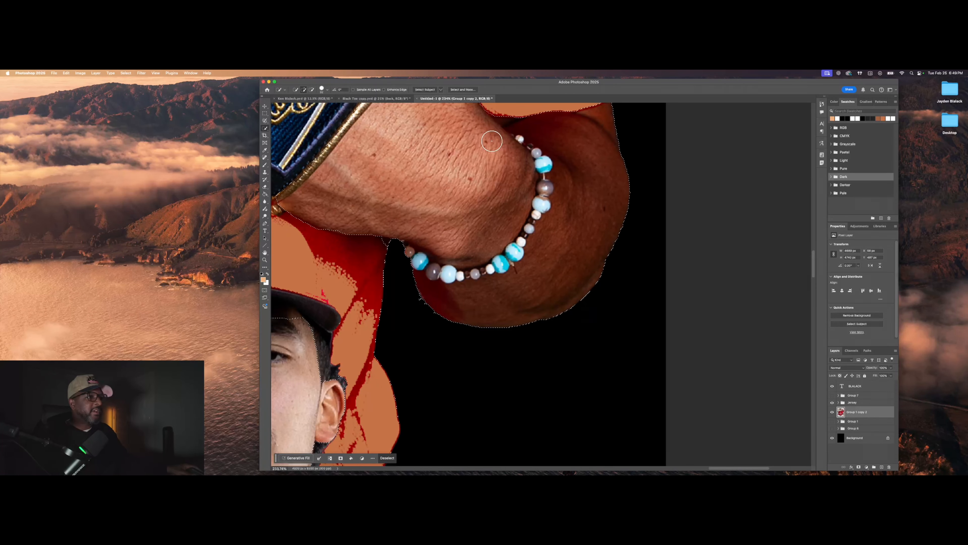
{"action": "left_click", "coordinate": [322, 89]}
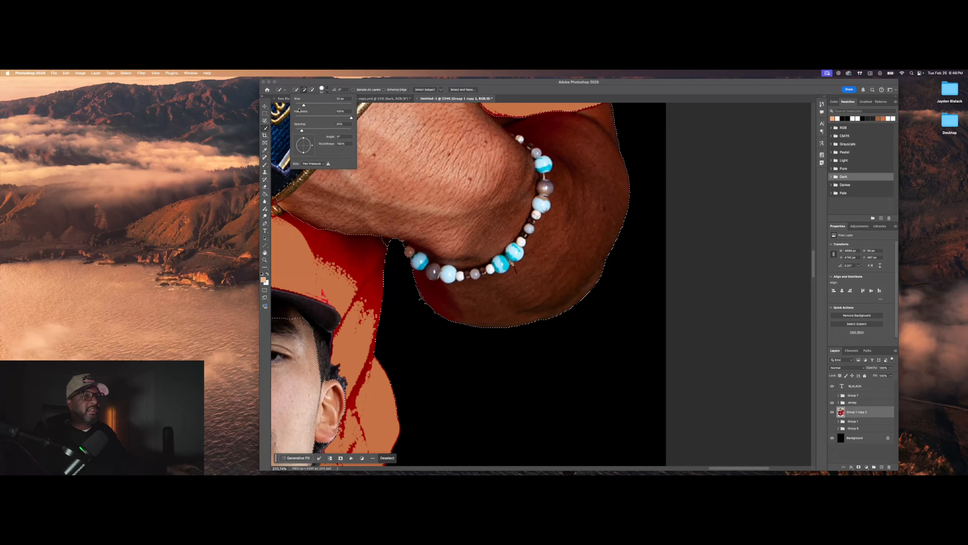
{"action": "left_click_drag", "start_coordinate": [302, 106], "coordinate": [300, 106]}
{"action": "left_click_drag", "start_coordinate": [545, 160], "coordinate": [547, 167]}
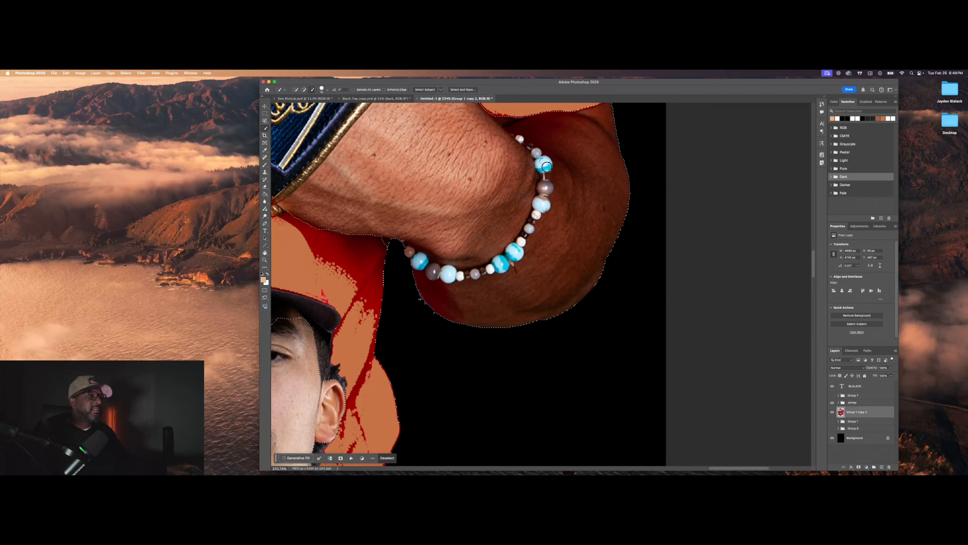
{"action": "mouse_move", "coordinate": [544, 203]}
{"action": "left_mouse_down"}
{"action": "mouse_move", "coordinate": [512, 264]}
{"action": "mouse_move", "coordinate": [478, 278]}
{"action": "mouse_move", "coordinate": [413, 254]}
{"action": "left_mouse_up"}
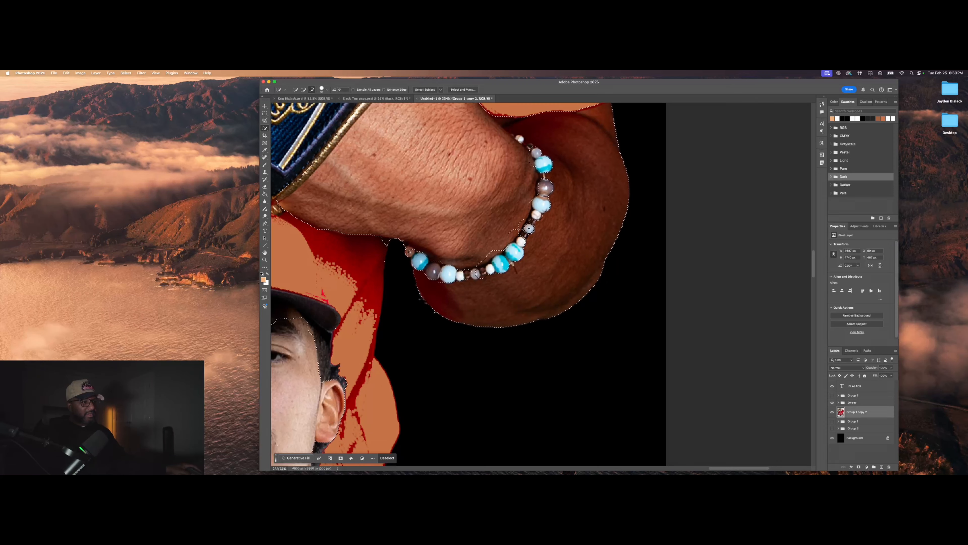
{"action": "left_click", "coordinate": [519, 138], "text": "alt"}
{"action": "scroll", "coordinate": [552, 179], "scroll_direction": "down", "scroll_amount": 1}
{"action": "right_click", "coordinate": [449, 261]}
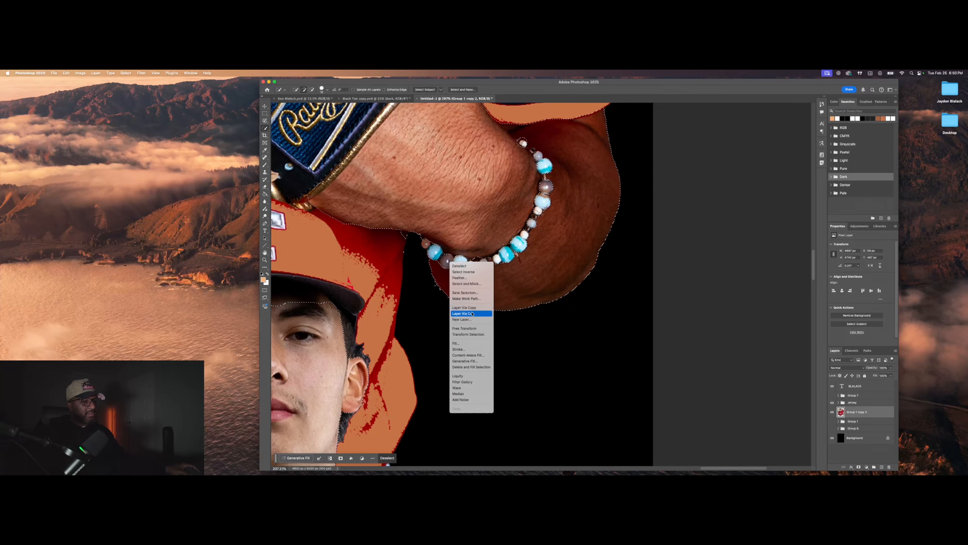
{"action": "left_click", "coordinate": [466, 315]}
{"action": "left_click_drag", "start_coordinate": [720, 473], "coordinate": [587, 472]}
{"action": "scroll", "coordinate": [559, 369], "scroll_direction": "down", "scroll_amount": 10}
Step: Add the top-right player's neck, face and ear to the selection
{"action": "scroll", "coordinate": [559, 369], "scroll_direction": "up", "scroll_amount": 8}
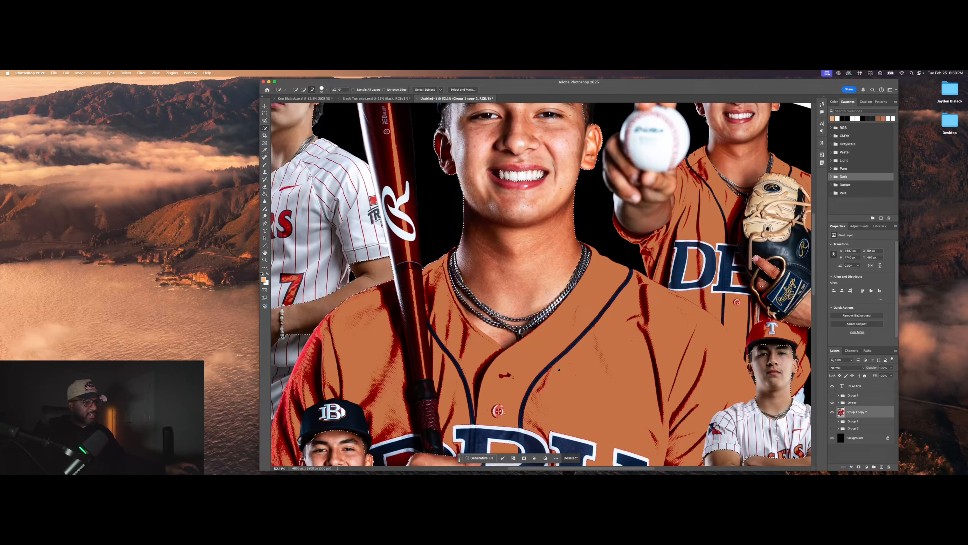
{"action": "scroll", "coordinate": [558, 369], "scroll_direction": "down", "scroll_amount": 2}
{"action": "scroll", "coordinate": [559, 370], "scroll_direction": "down", "scroll_amount": 3}
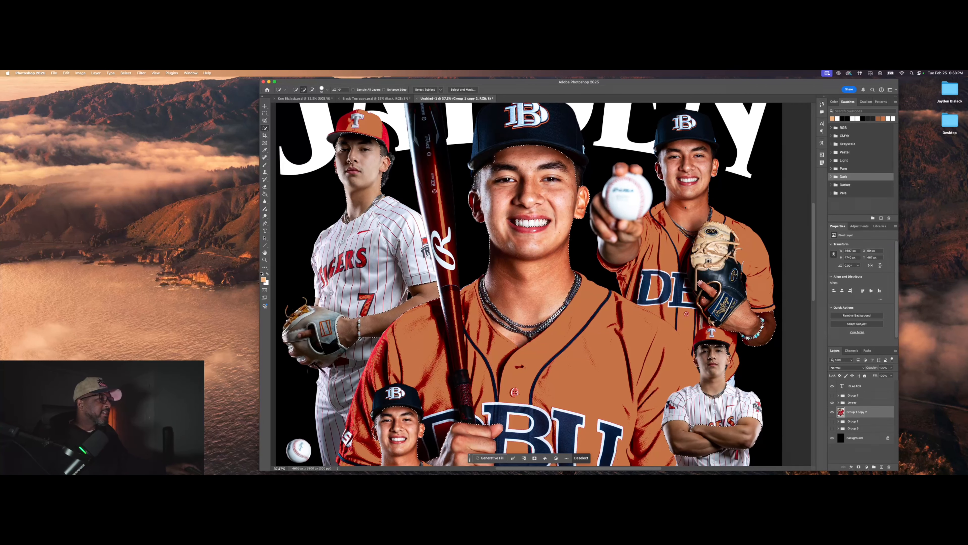
{"action": "left_click", "coordinate": [690, 217]}
{"action": "left_click_drag", "start_coordinate": [690, 217], "coordinate": [717, 166]}
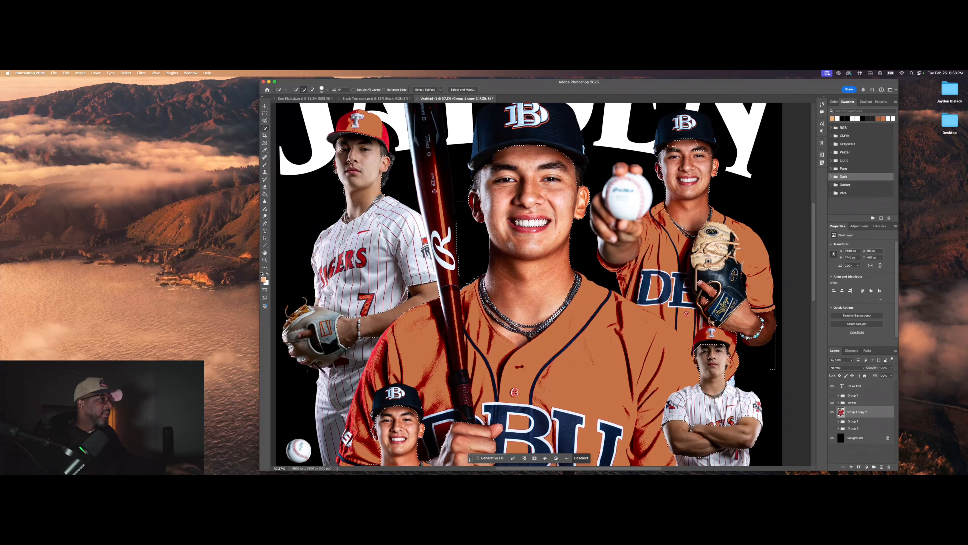
{"action": "scroll", "coordinate": [688, 179], "scroll_direction": "up", "scroll_amount": 5}
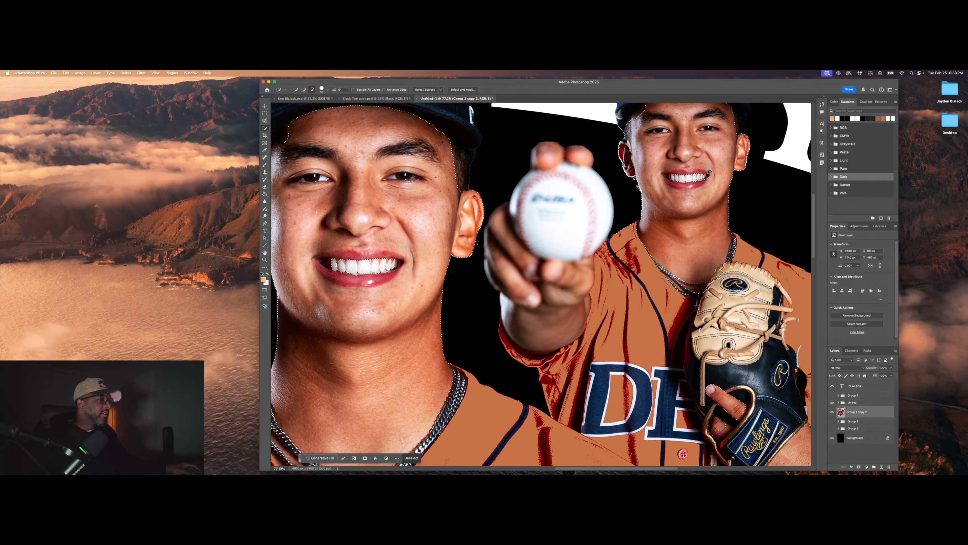
Step: Subtract the smiling players' teeth from the selection
{"action": "key", "text": "alt"}
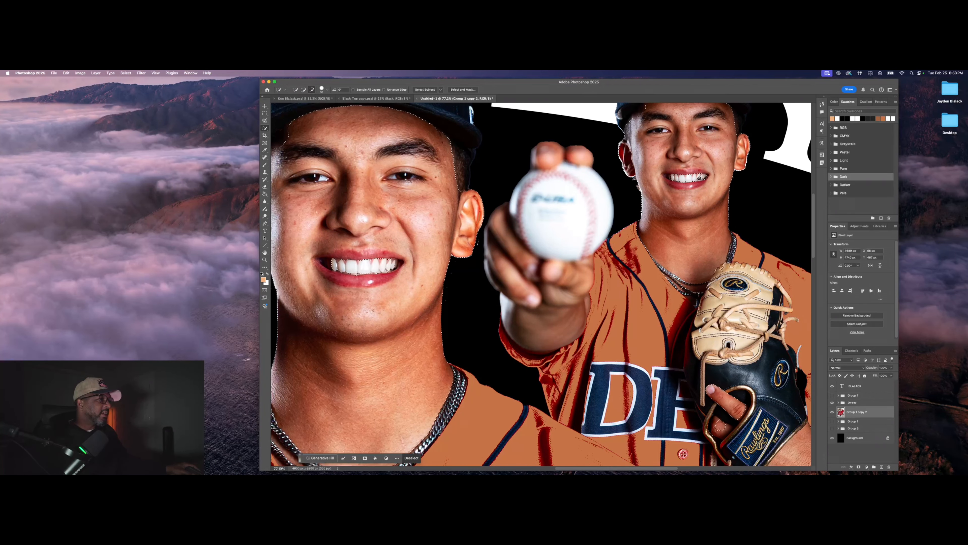
{"action": "scroll", "coordinate": [682, 193], "scroll_direction": "down", "scroll_amount": 3}
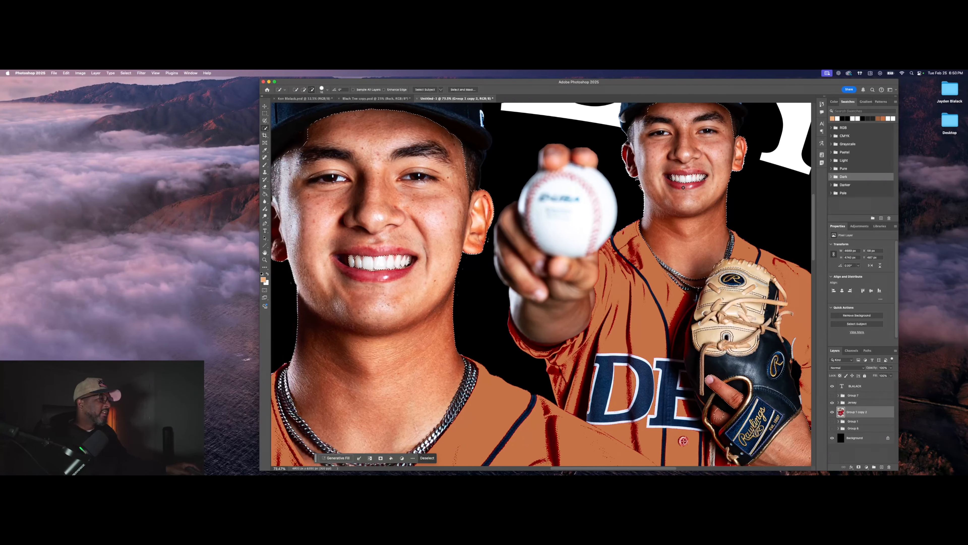
{"action": "scroll", "coordinate": [683, 193], "scroll_direction": "down", "scroll_amount": 3}
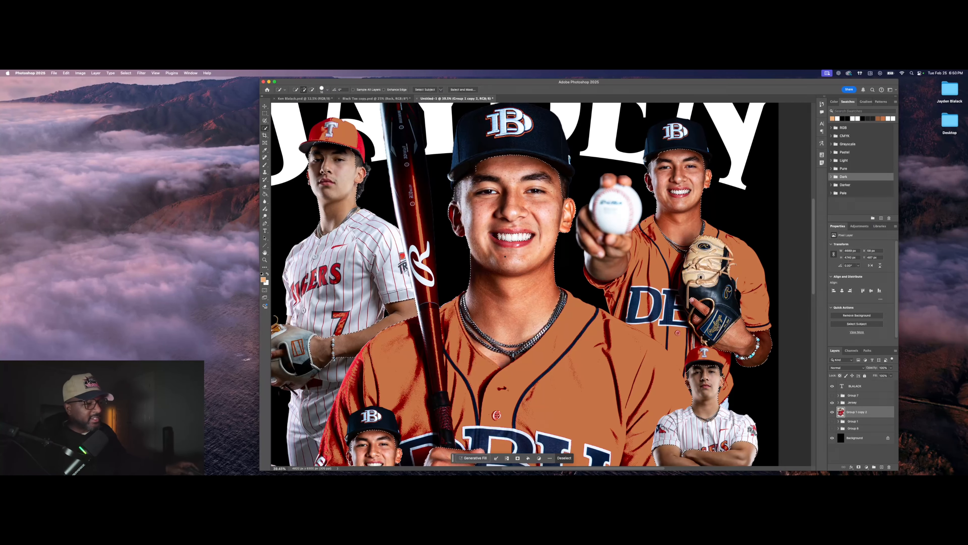
{"action": "scroll", "coordinate": [496, 286], "scroll_direction": "down", "scroll_amount": 2}
{"action": "scroll", "coordinate": [495, 286], "scroll_direction": "down", "scroll_amount": 3}
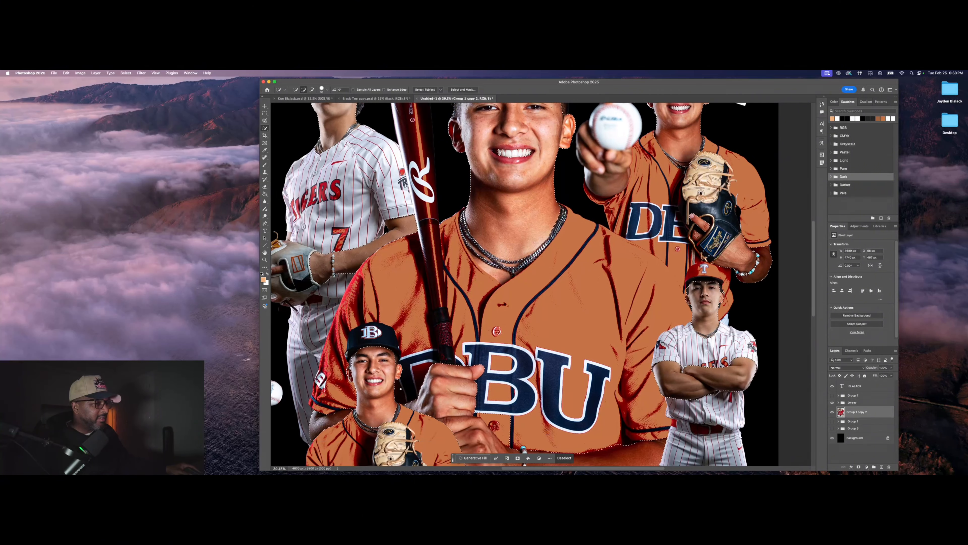
{"action": "scroll", "coordinate": [524, 450], "scroll_direction": "down", "scroll_amount": 1}
{"action": "scroll", "coordinate": [375, 379], "scroll_direction": "up", "scroll_amount": 8}
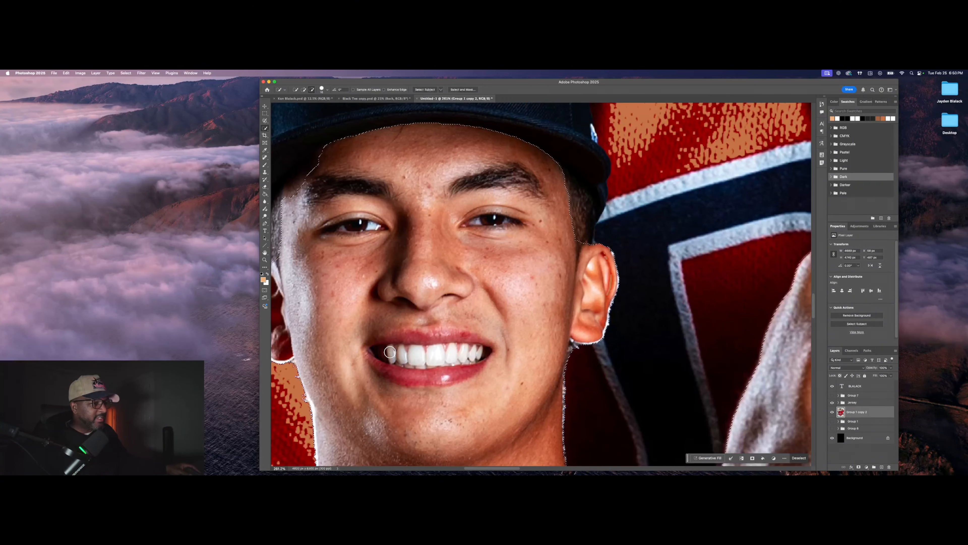
{"action": "left_click_drag", "start_coordinate": [466, 353], "coordinate": [476, 350]}
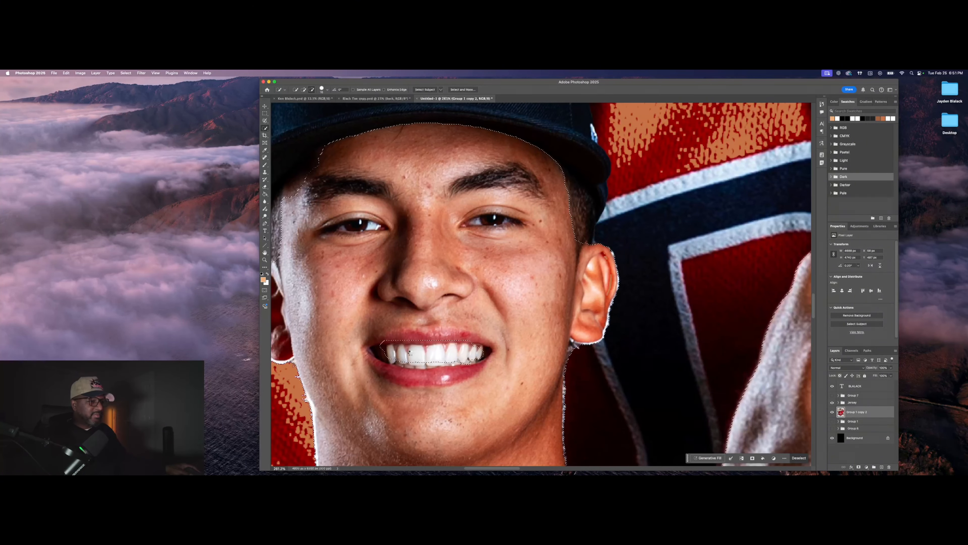
{"action": "scroll", "coordinate": [476, 351], "scroll_direction": "down", "scroll_amount": 3}
{"action": "scroll", "coordinate": [675, 240], "scroll_direction": "down", "scroll_amount": 6}
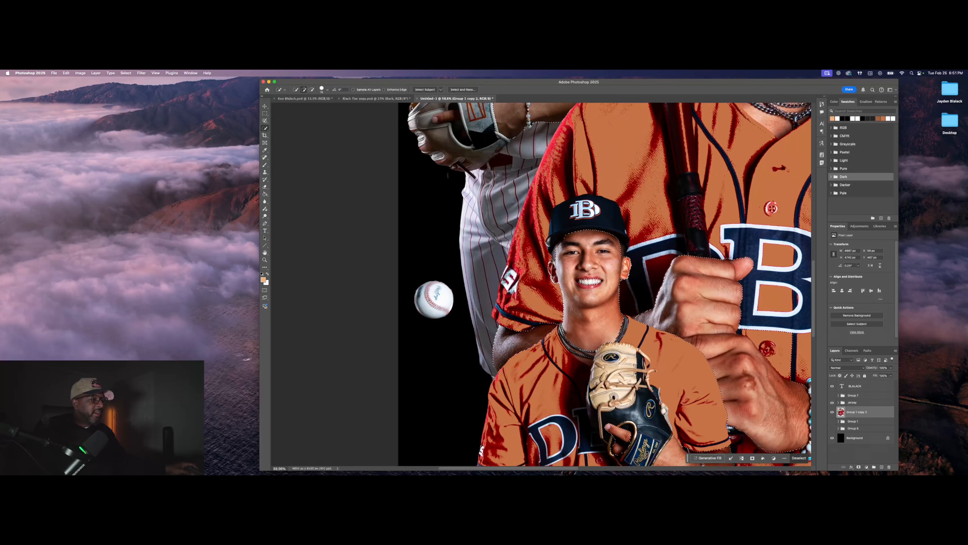
{"action": "left_click_drag", "start_coordinate": [573, 469], "coordinate": [652, 469]}
{"action": "scroll", "coordinate": [578, 334], "scroll_direction": "down", "scroll_amount": 4}
{"action": "scroll", "coordinate": [578, 335], "scroll_direction": "down", "scroll_amount": 1}
{"action": "scroll", "coordinate": [553, 329], "scroll_direction": "up", "scroll_amount": 3}
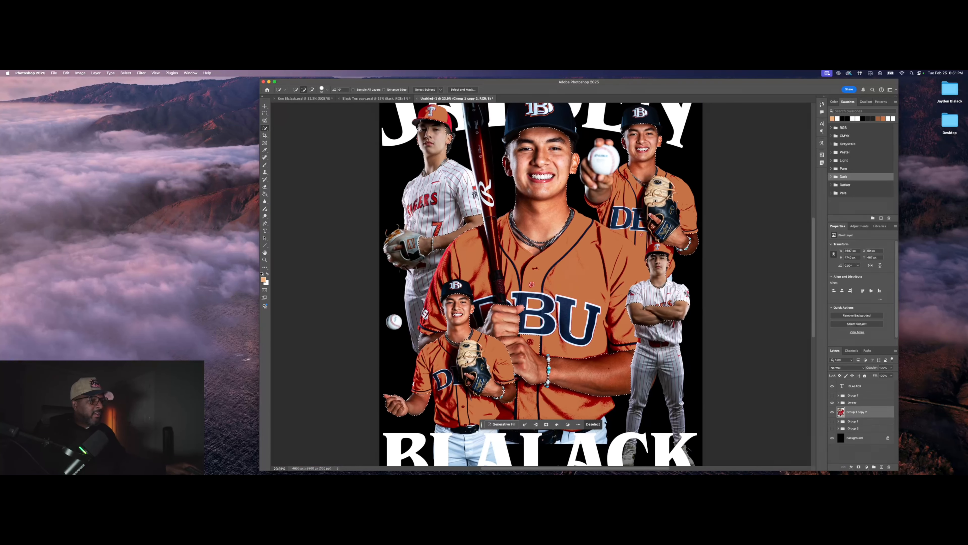
{"action": "scroll", "coordinate": [534, 325], "scroll_direction": "up", "scroll_amount": 1}
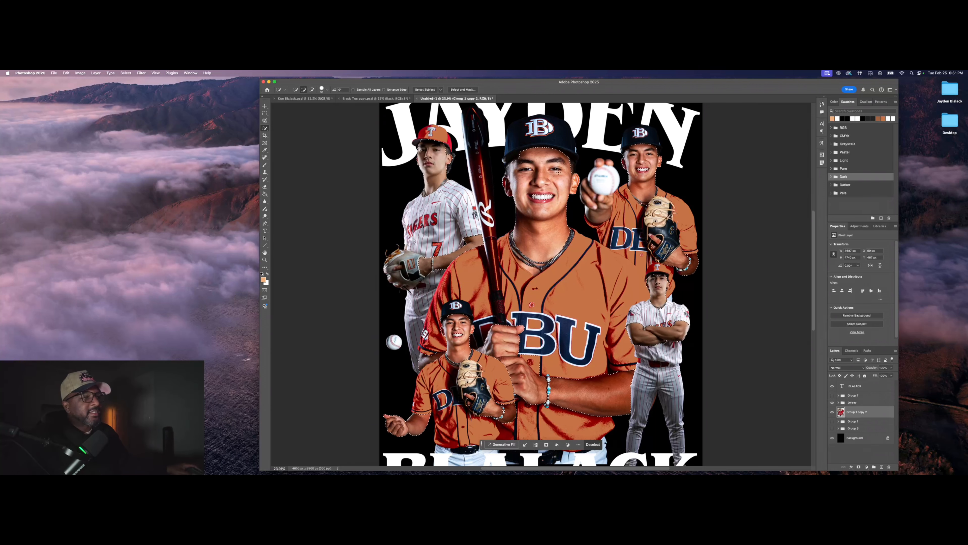
Step: Copy the selected players to a new layer and hide the Group 1 copy 2 and Jersey groups
{"action": "right_click", "coordinate": [548, 247]}
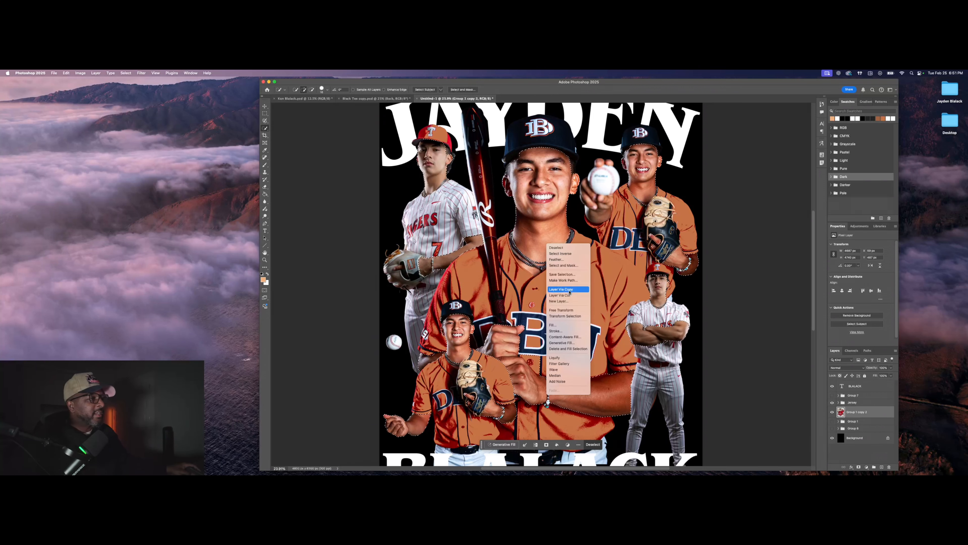
{"action": "left_click", "coordinate": [561, 289]}
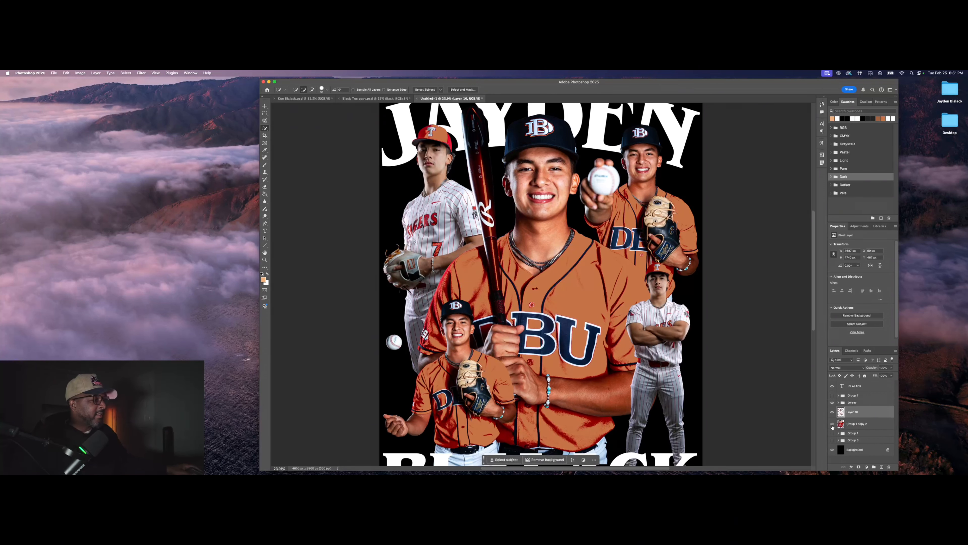
{"action": "left_click", "coordinate": [833, 425]}
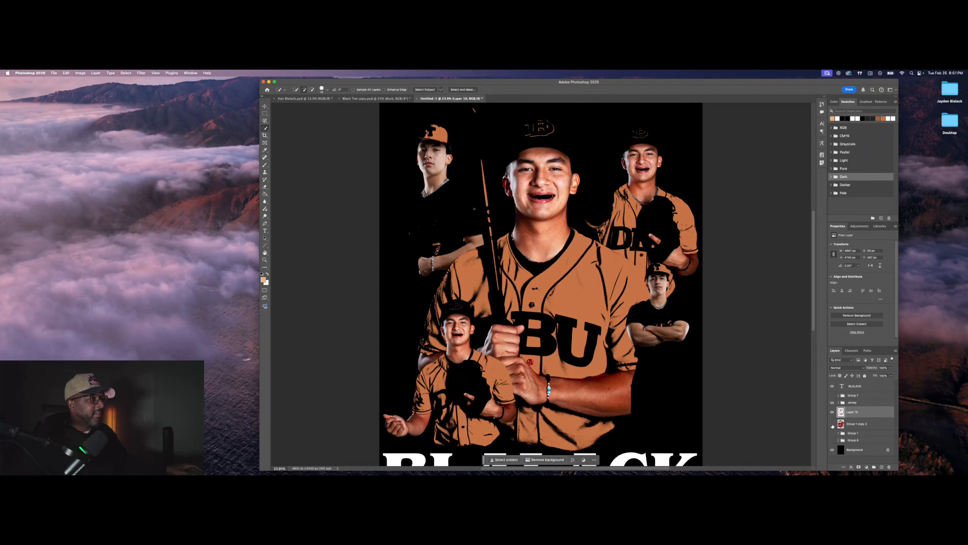
{"action": "left_click", "coordinate": [833, 402]}
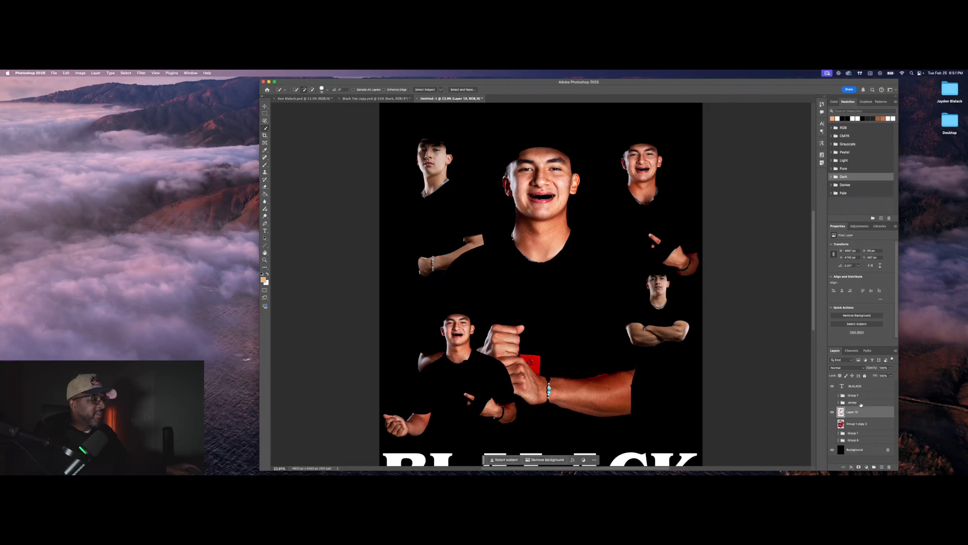
Step: Undo a stray eraser stroke and use Edit > Redo Layer Visibility to hide Jersey again
{"action": "left_click", "coordinate": [265, 186]}
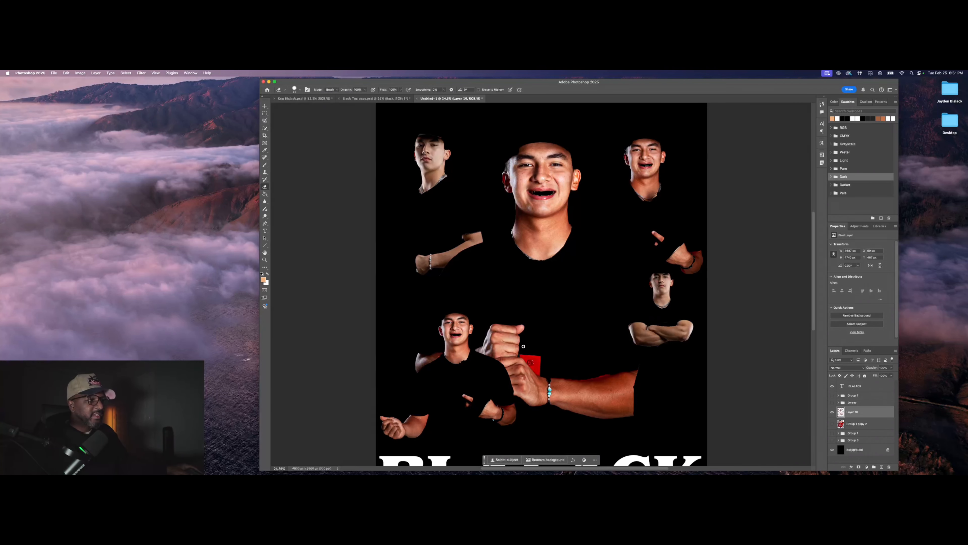
{"action": "scroll", "coordinate": [530, 374], "scroll_direction": "up", "scroll_amount": 3}
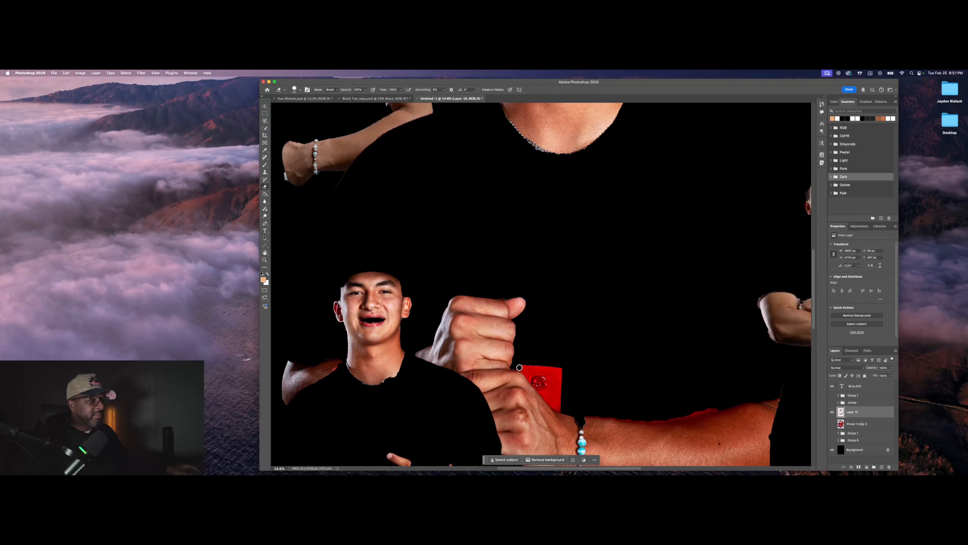
{"action": "left_click_drag", "start_coordinate": [533, 380], "coordinate": [549, 396]}
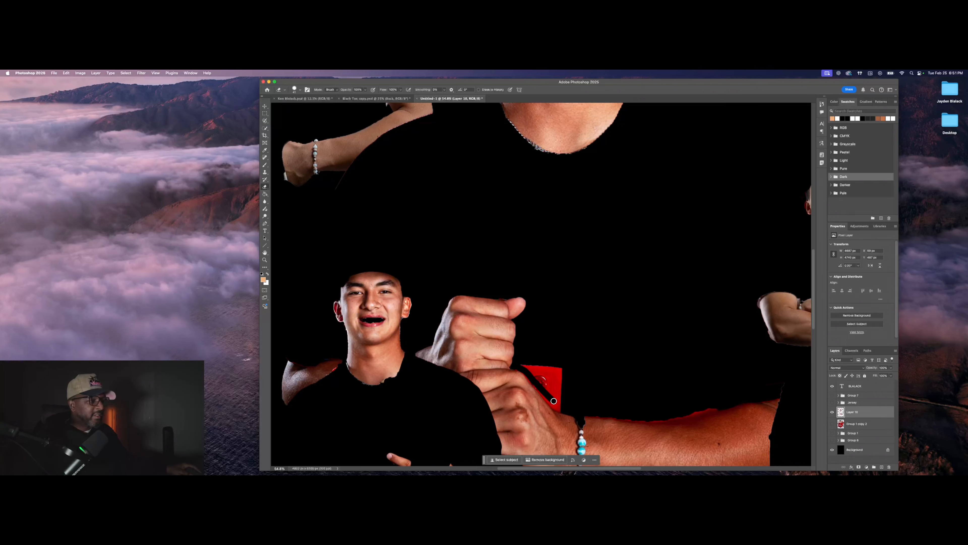
{"action": "key", "text": "super+z"}
{"action": "key", "text": "super+z"}
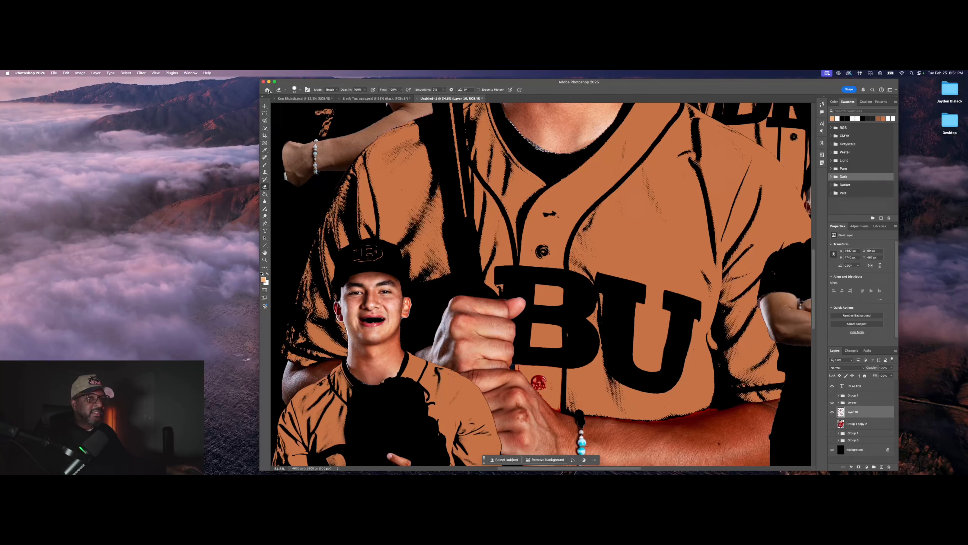
{"action": "left_click", "coordinate": [66, 73]}
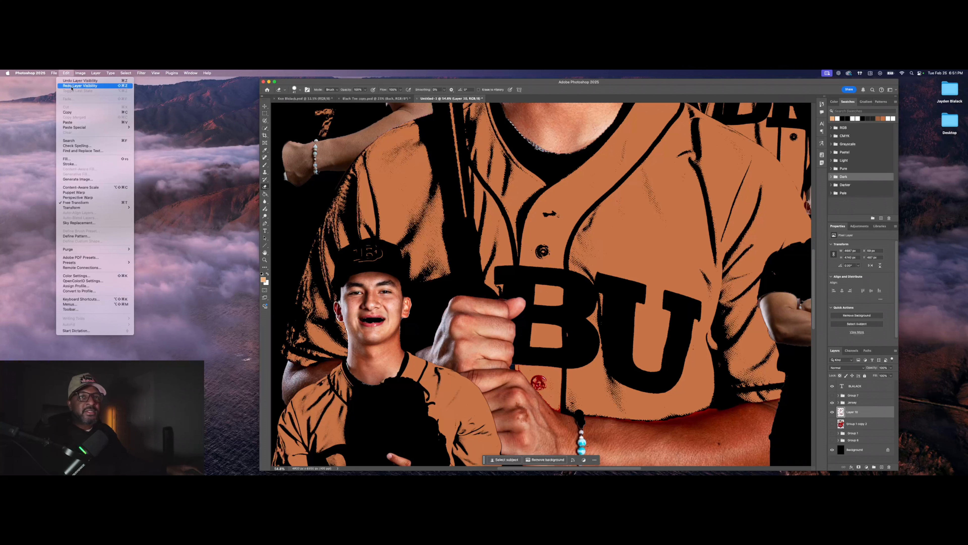
{"action": "left_click", "coordinate": [72, 86]}
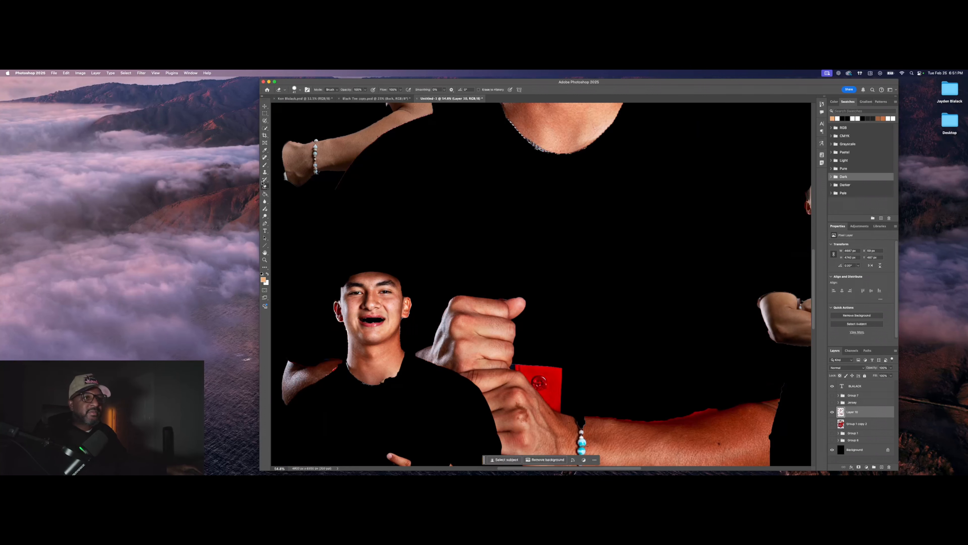
Step: Quick-select skin areas on the black-tee layer, then deselect
{"action": "left_click", "coordinate": [265, 128]}
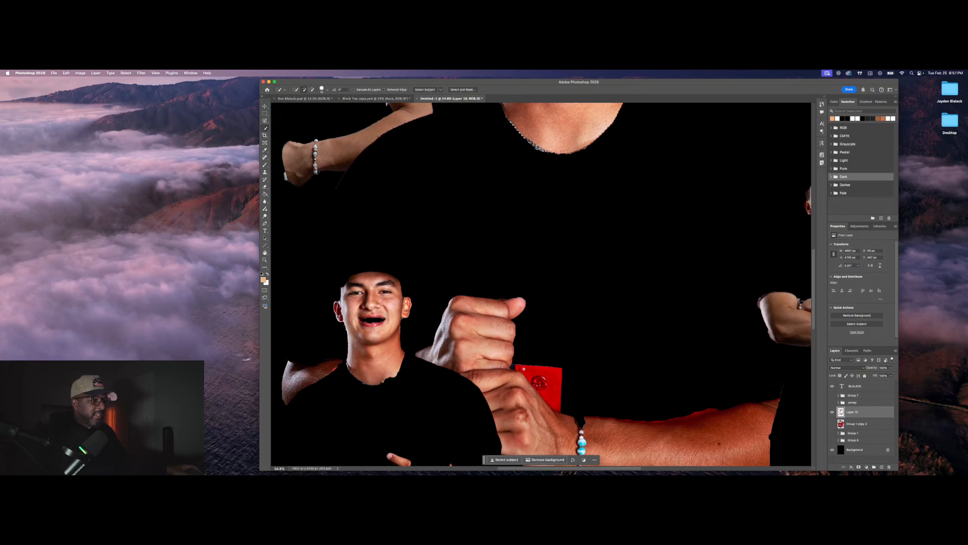
{"action": "left_click_drag", "start_coordinate": [523, 369], "coordinate": [550, 383]}
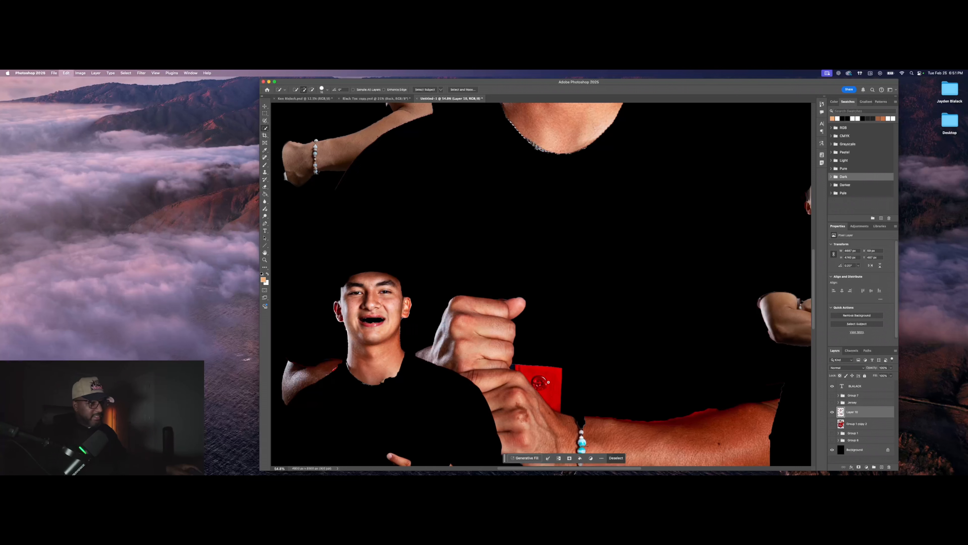
{"action": "key", "text": "super+d"}
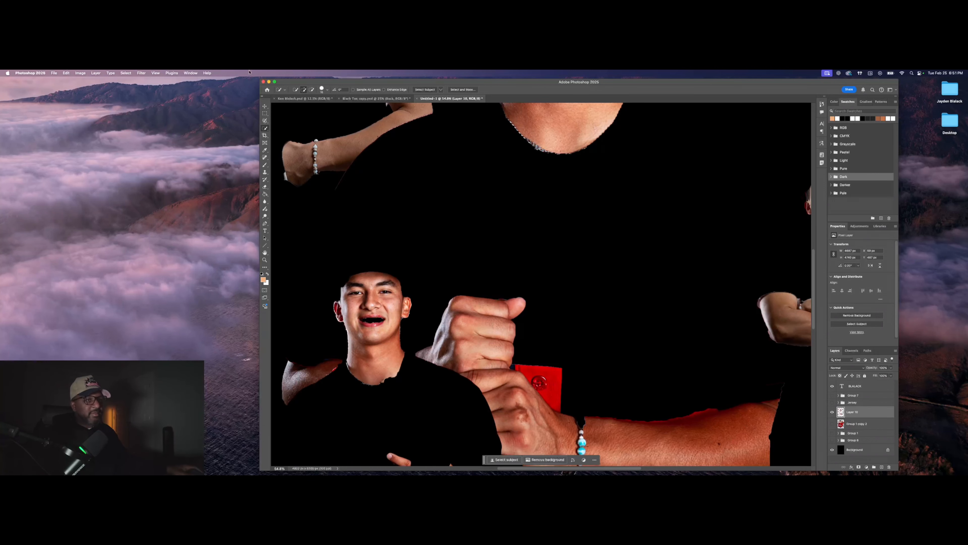
Step: Erase the red cuff patch beside the fists down to black with the Eraser
{"action": "left_click", "coordinate": [265, 187]}
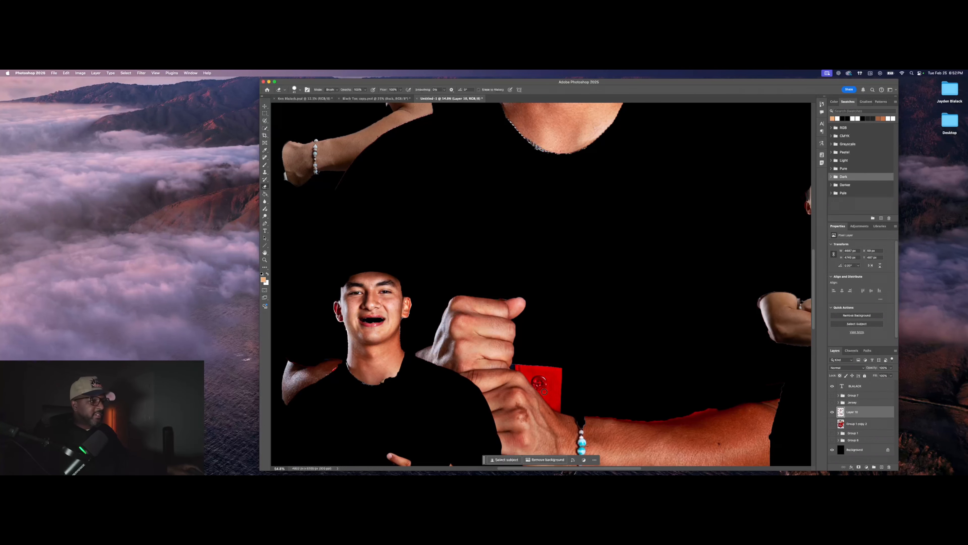
{"action": "mouse_move", "coordinate": [514, 365]}
{"action": "left_mouse_down"}
{"action": "mouse_move", "coordinate": [536, 377]}
{"action": "mouse_move", "coordinate": [517, 363]}
{"action": "mouse_move", "coordinate": [552, 367]}
{"action": "left_mouse_up"}
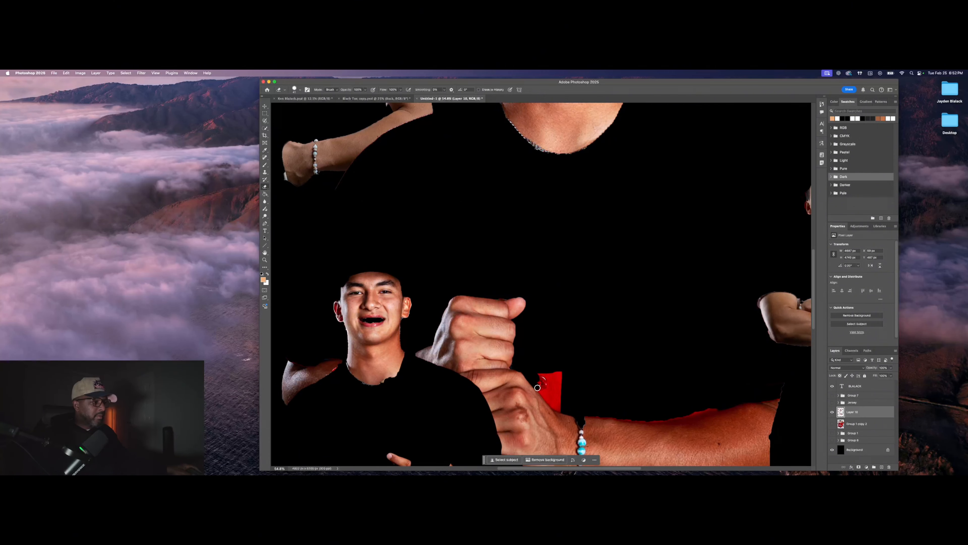
{"action": "mouse_move", "coordinate": [538, 387]}
{"action": "left_mouse_down"}
{"action": "mouse_move", "coordinate": [561, 409]}
{"action": "mouse_move", "coordinate": [542, 372]}
{"action": "mouse_move", "coordinate": [546, 393]}
{"action": "mouse_move", "coordinate": [552, 372]}
{"action": "mouse_move", "coordinate": [553, 394]}
{"action": "mouse_move", "coordinate": [558, 372]}
{"action": "mouse_move", "coordinate": [558, 396]}
{"action": "left_mouse_up"}
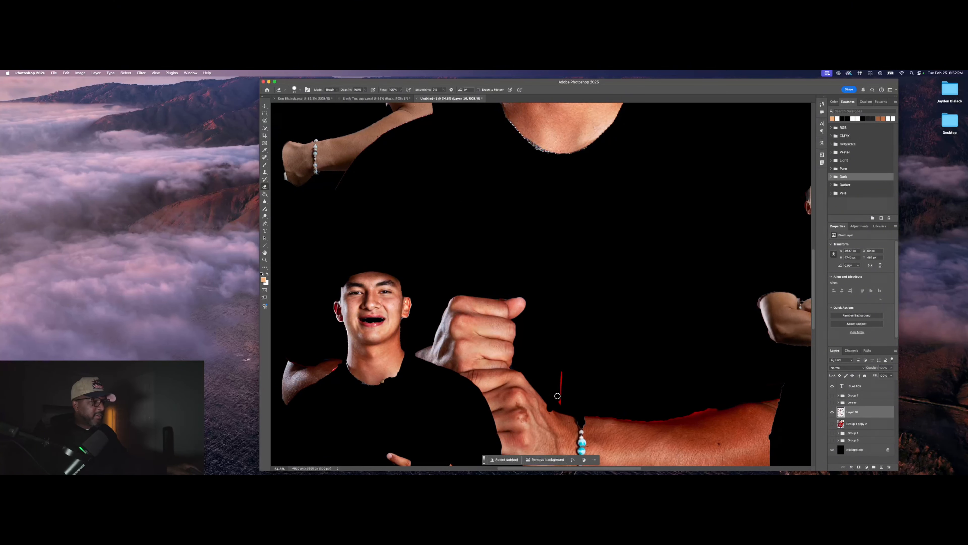
{"action": "key", "text": "super+z"}
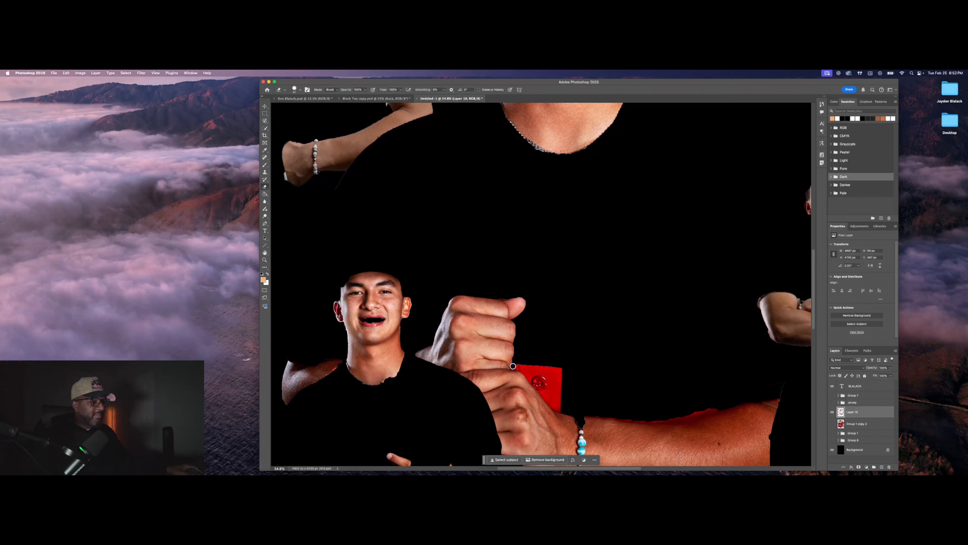
{"action": "left_click_drag", "start_coordinate": [520, 368], "coordinate": [530, 376]}
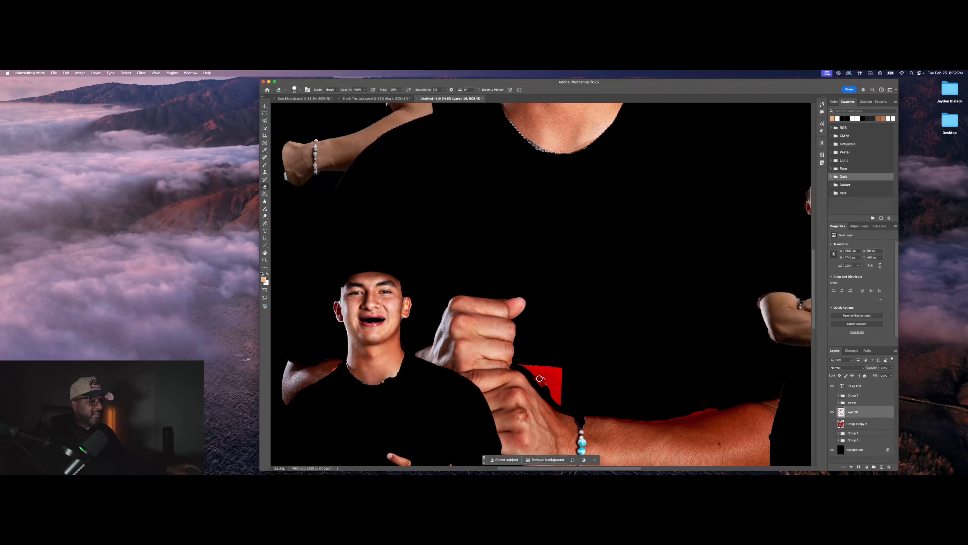
{"action": "mouse_move", "coordinate": [520, 362]}
{"action": "left_mouse_down"}
{"action": "mouse_move", "coordinate": [571, 368]}
{"action": "mouse_move", "coordinate": [528, 369]}
{"action": "mouse_move", "coordinate": [553, 369]}
{"action": "mouse_move", "coordinate": [562, 378]}
{"action": "mouse_move", "coordinate": [536, 374]}
{"action": "mouse_move", "coordinate": [540, 385]}
{"action": "mouse_move", "coordinate": [561, 394]}
{"action": "mouse_move", "coordinate": [555, 377]}
{"action": "mouse_move", "coordinate": [580, 405]}
{"action": "left_mouse_up"}
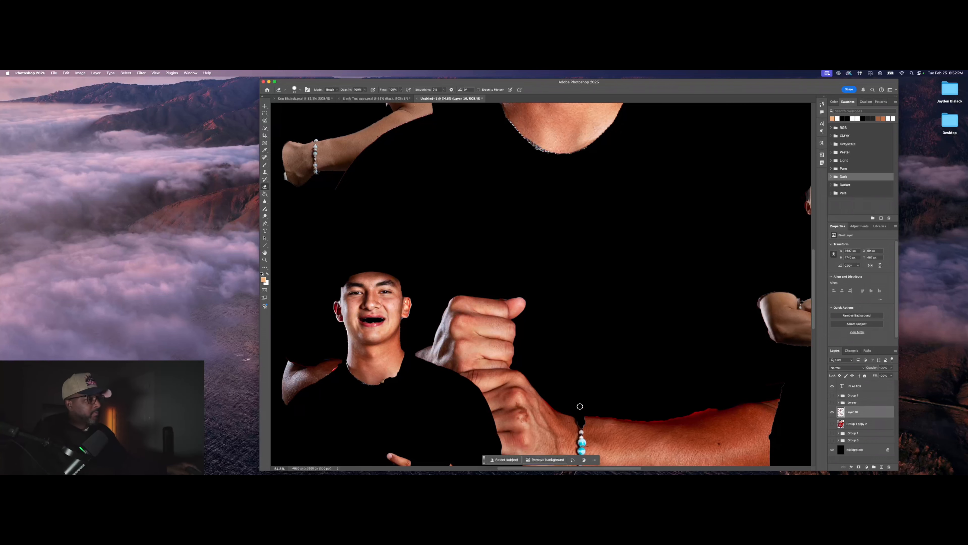
{"action": "scroll", "coordinate": [622, 383], "scroll_direction": "down", "scroll_amount": 2}
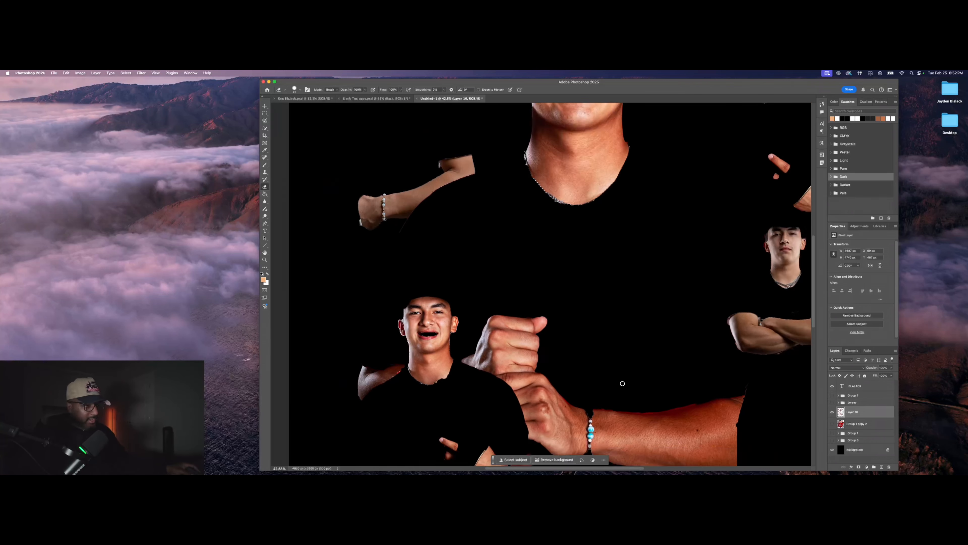
{"action": "scroll", "coordinate": [622, 383], "scroll_direction": "down", "scroll_amount": 3}
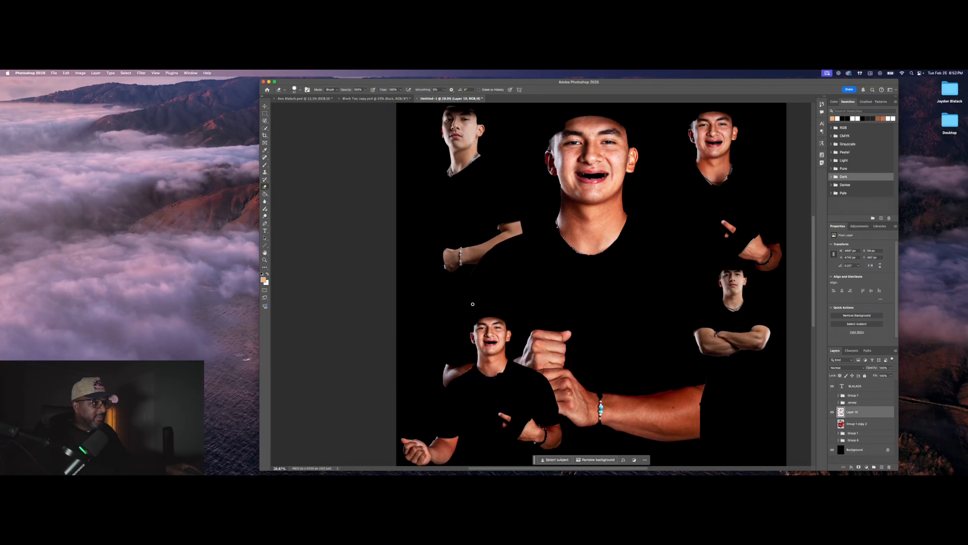
{"action": "scroll", "coordinate": [481, 216], "scroll_direction": "up", "scroll_amount": 2}
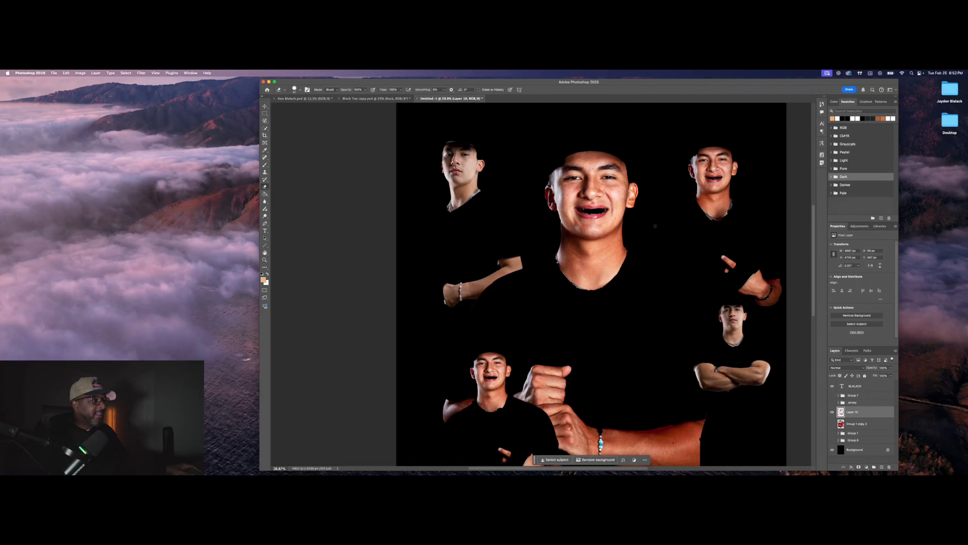
{"action": "scroll", "coordinate": [741, 324], "scroll_direction": "down", "scroll_amount": 1}
{"action": "scroll", "coordinate": [721, 294], "scroll_direction": "down", "scroll_amount": 4}
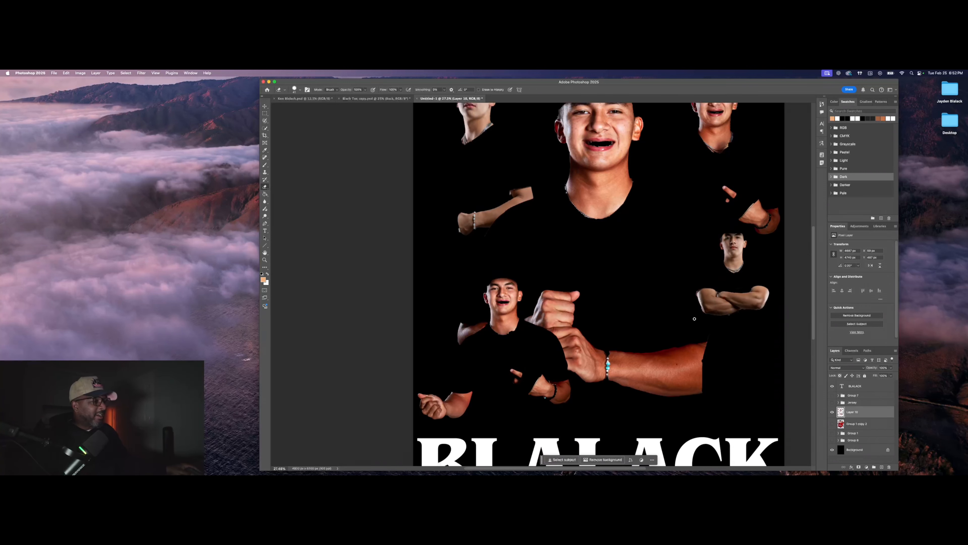
{"action": "scroll", "coordinate": [725, 326], "scroll_direction": "up", "scroll_amount": 4}
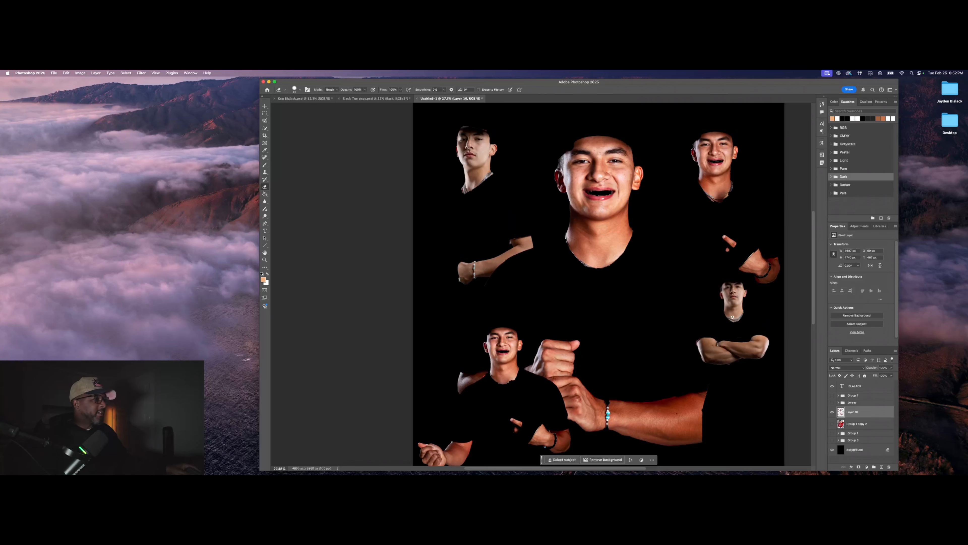
Step: Show the Group 1 copy jersey composite, leaving Group 1 copy 2 hidden
{"action": "scroll", "coordinate": [740, 332], "scroll_direction": "down", "scroll_amount": 2}
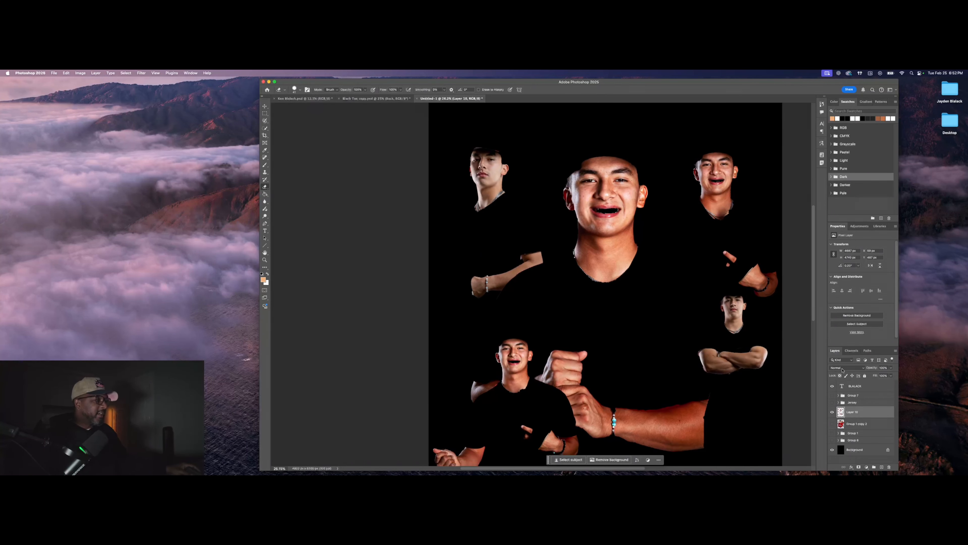
{"action": "scroll", "coordinate": [771, 366], "scroll_direction": "down", "scroll_amount": 1}
{"action": "left_click", "coordinate": [833, 424]}
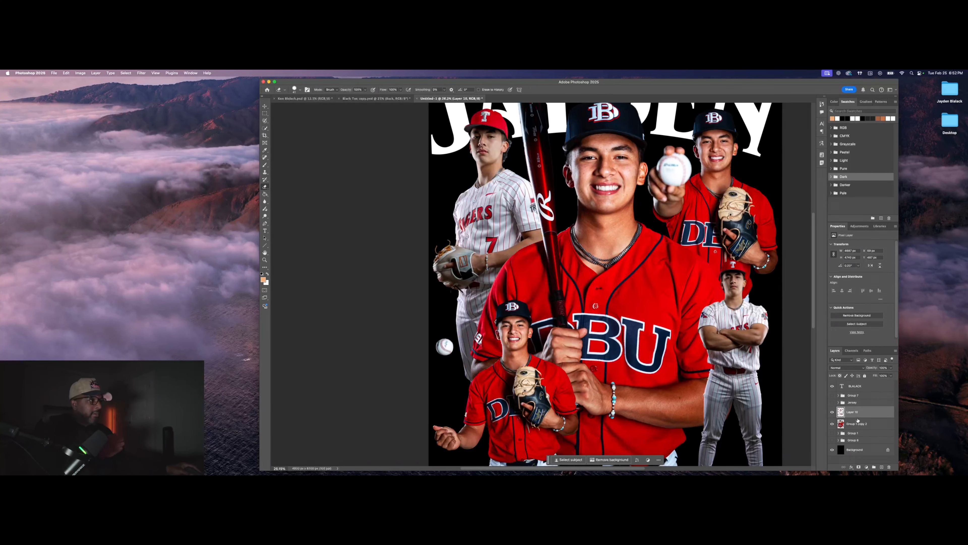
{"action": "left_click", "coordinate": [833, 424]}
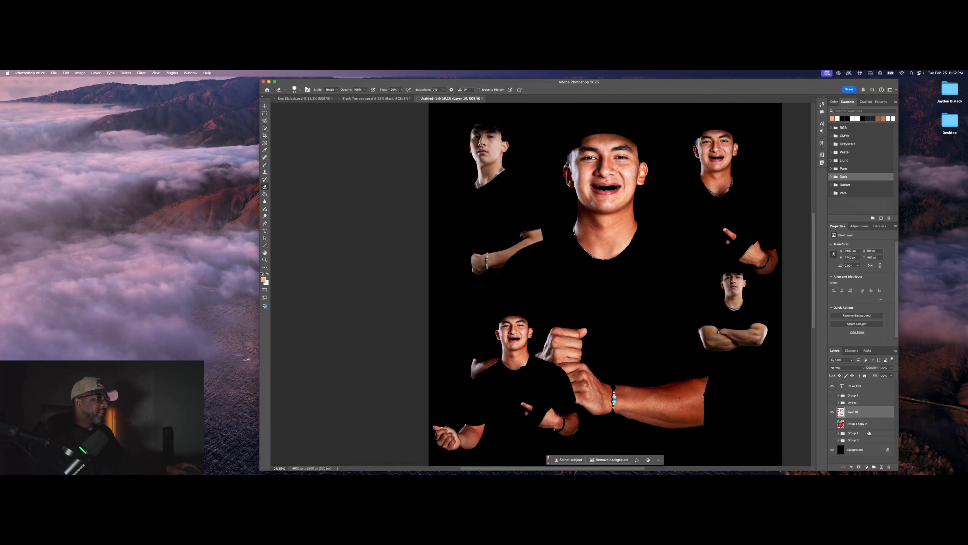
{"action": "left_click", "coordinate": [866, 468]}
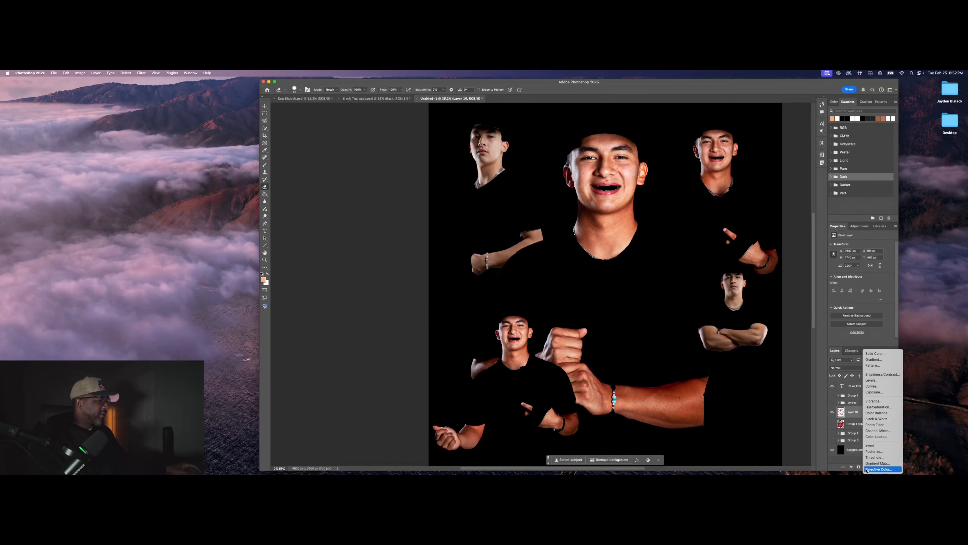
{"action": "left_click", "coordinate": [833, 424]}
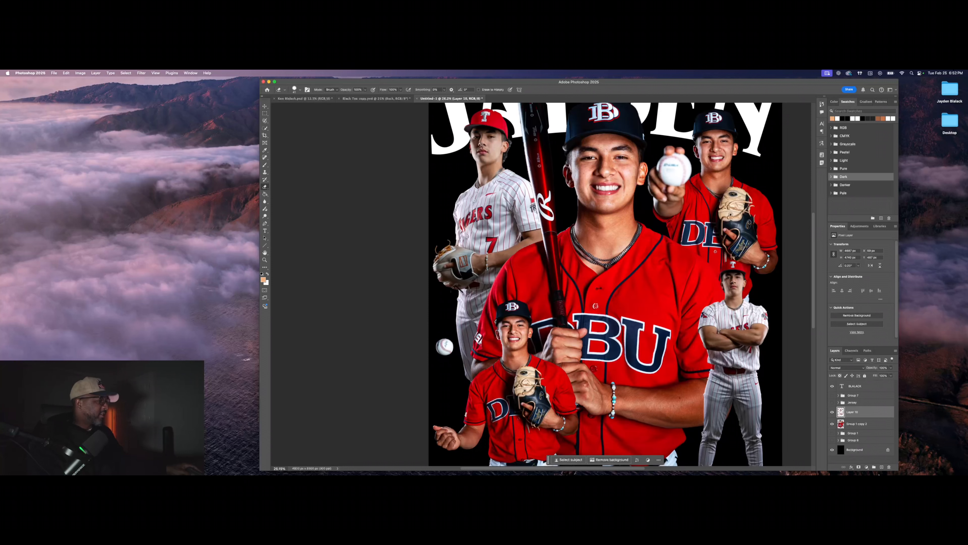
Step: Add Gradient Map 5 as a clipping mask on the layer below and open its gradient editor
{"action": "left_click", "coordinate": [866, 467]}
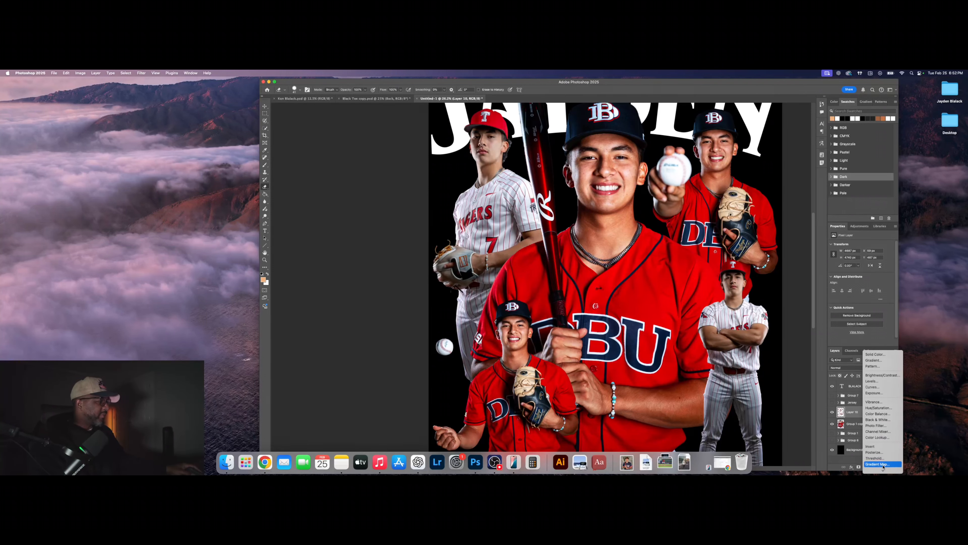
{"action": "left_click", "coordinate": [875, 462]}
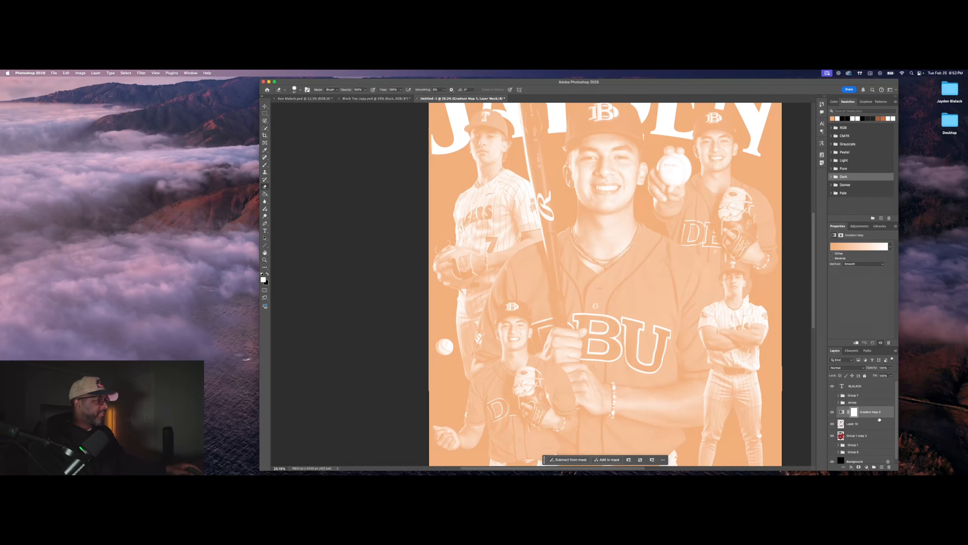
{"action": "right_click", "coordinate": [880, 418]}
{"action": "left_click", "coordinate": [889, 461]}
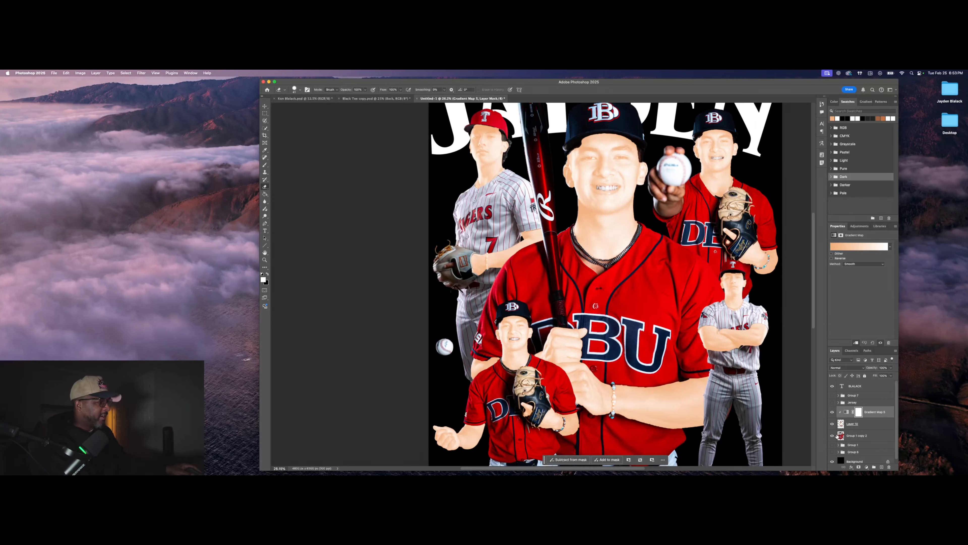
{"action": "left_click", "coordinate": [854, 247]}
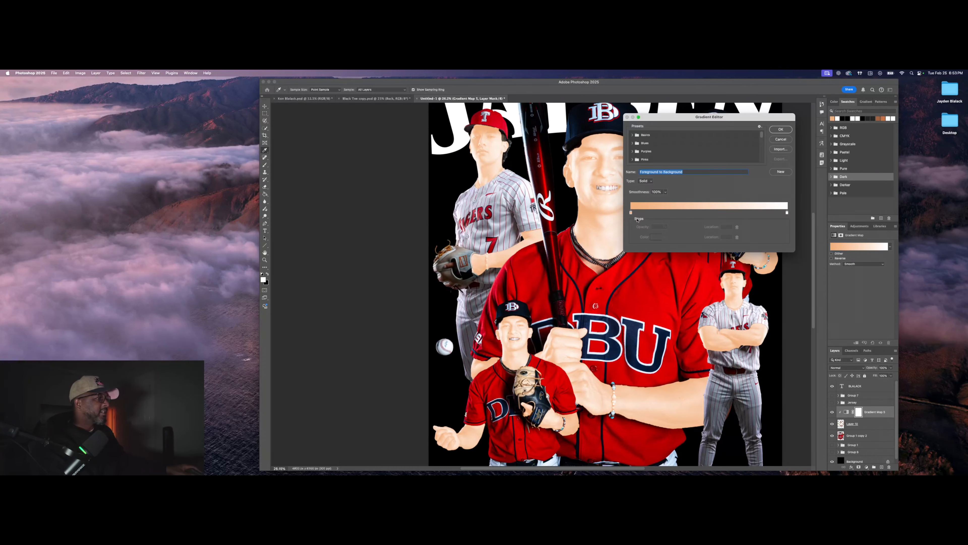
Step: Move the orange stop toward the middle and add a black stop at the gradient's start
{"action": "left_click", "coordinate": [631, 213]}
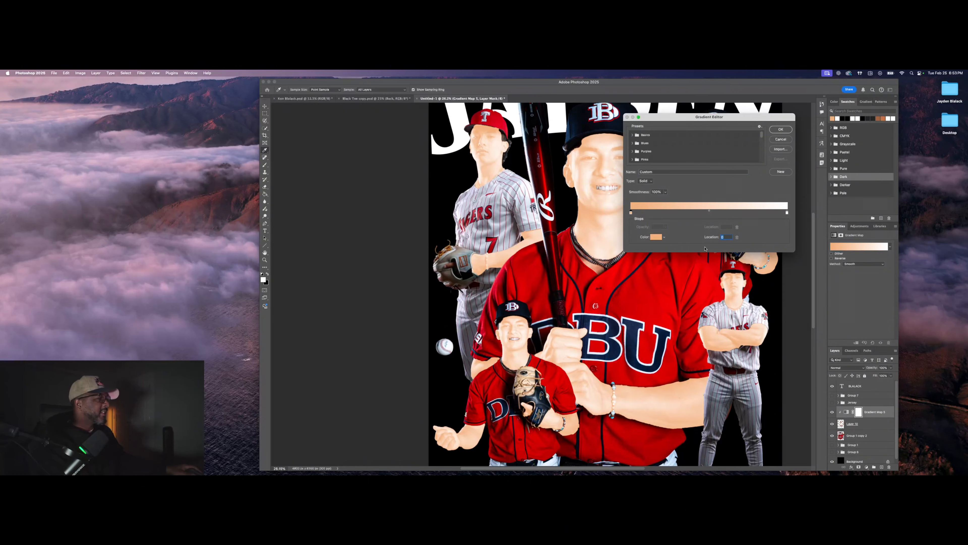
{"action": "left_click", "coordinate": [833, 119]}
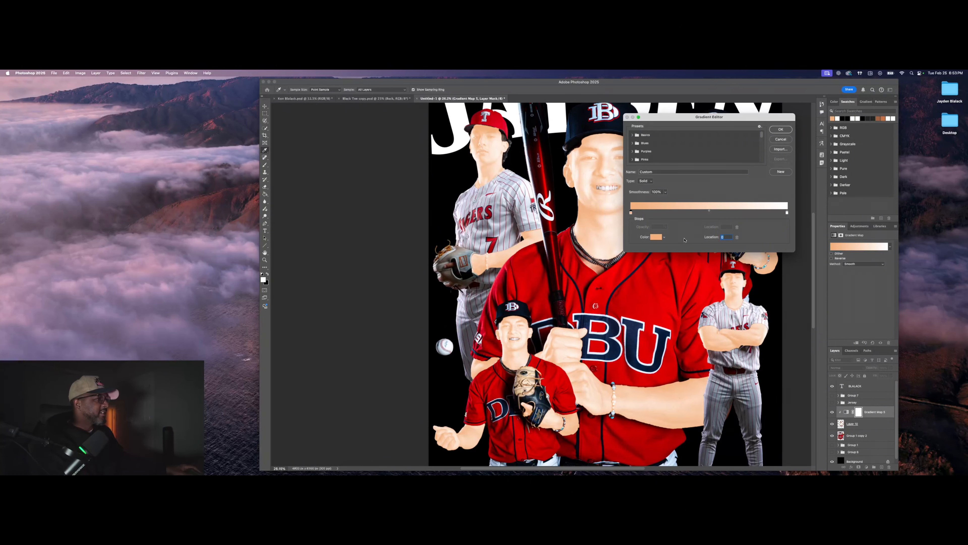
{"action": "left_click", "coordinate": [656, 237]}
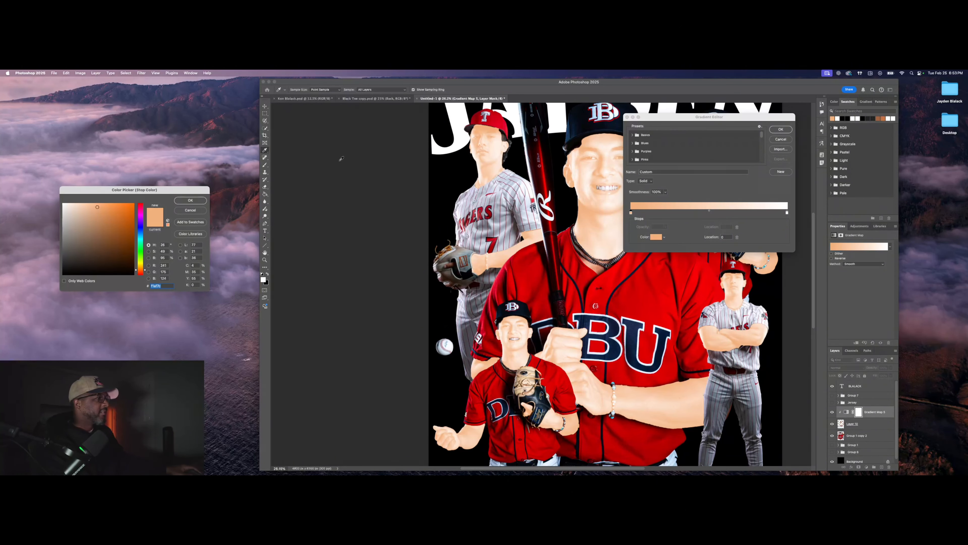
{"action": "key", "text": "Return"}
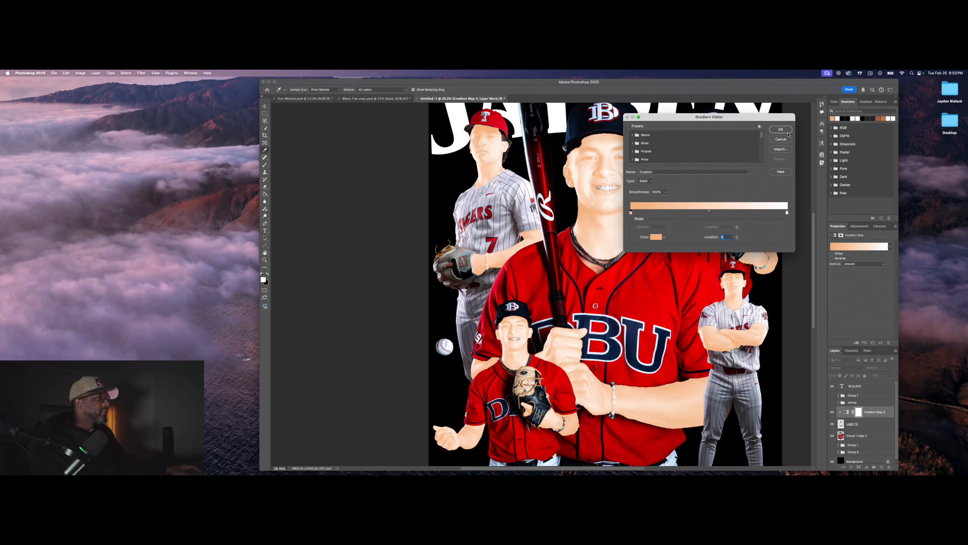
{"action": "left_click_drag", "start_coordinate": [630, 213], "coordinate": [711, 212]}
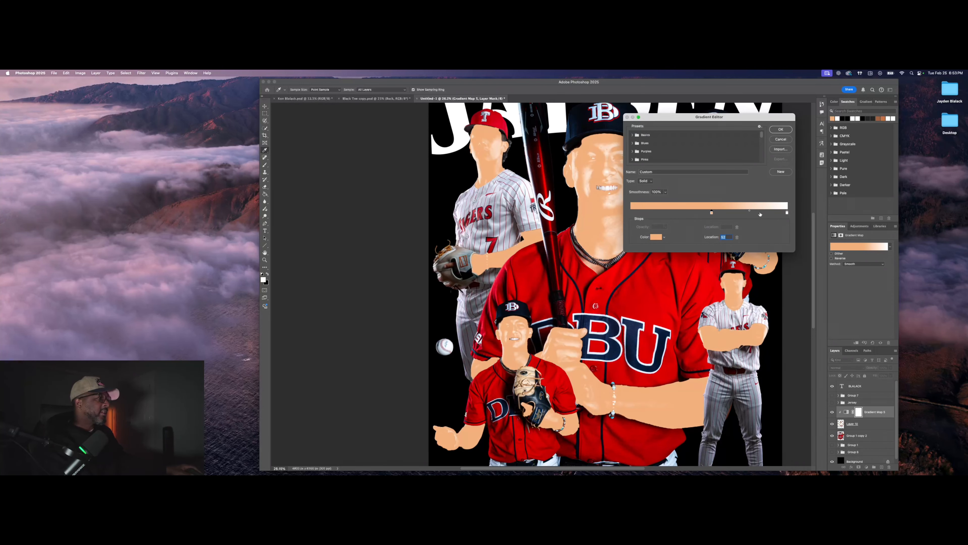
{"action": "left_click", "coordinate": [788, 212]}
{"action": "left_click", "coordinate": [631, 213]}
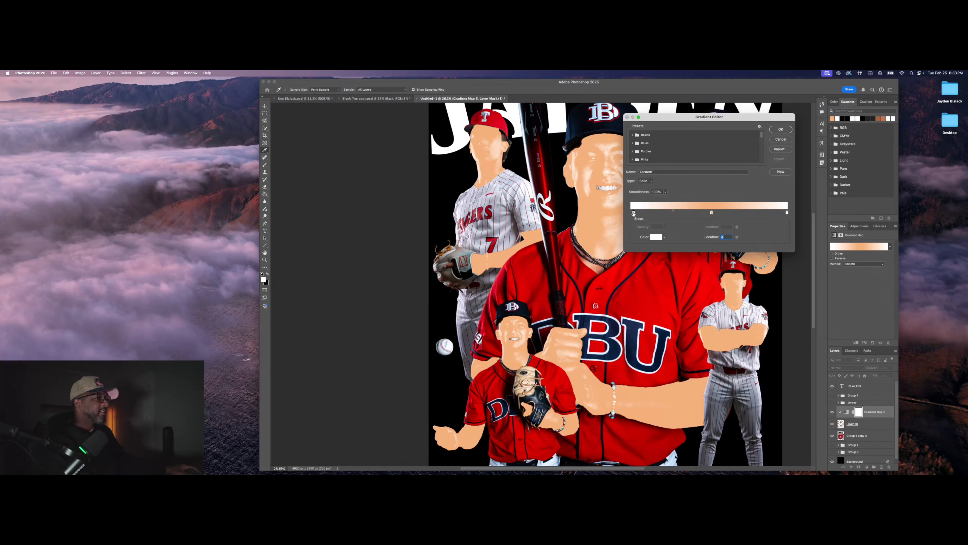
{"action": "left_click", "coordinate": [655, 237]}
{"action": "left_click", "coordinate": [134, 274]}
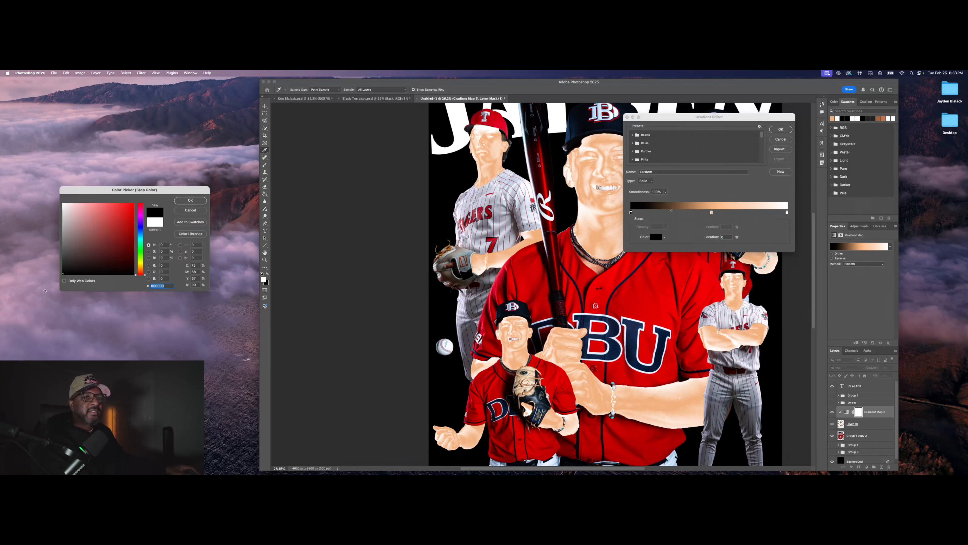
{"action": "left_click", "coordinate": [190, 200]}
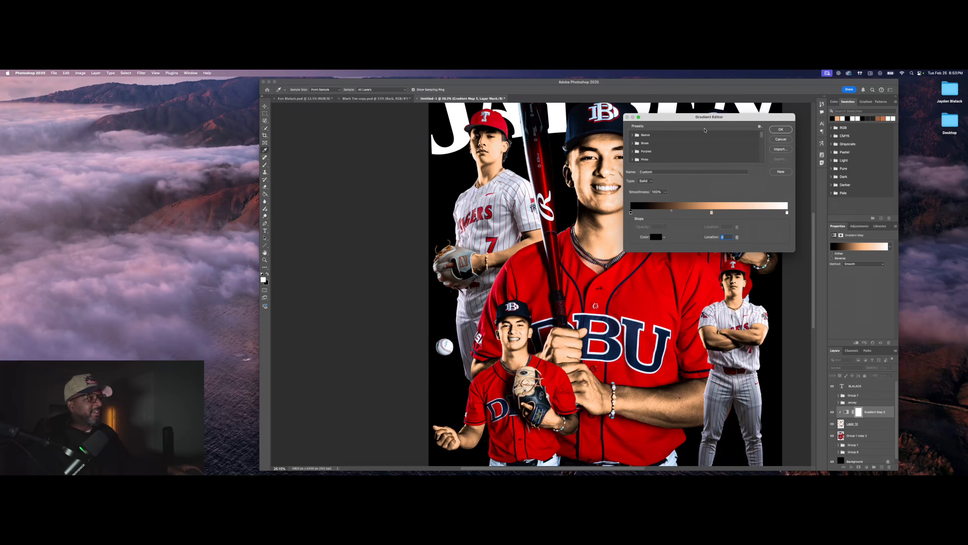
Step: Tune the stops (black 21%, midpoint near 40%, orange 60%) for warmer skin and confirm
{"action": "scroll", "coordinate": [679, 169], "scroll_direction": "down", "scroll_amount": 2}
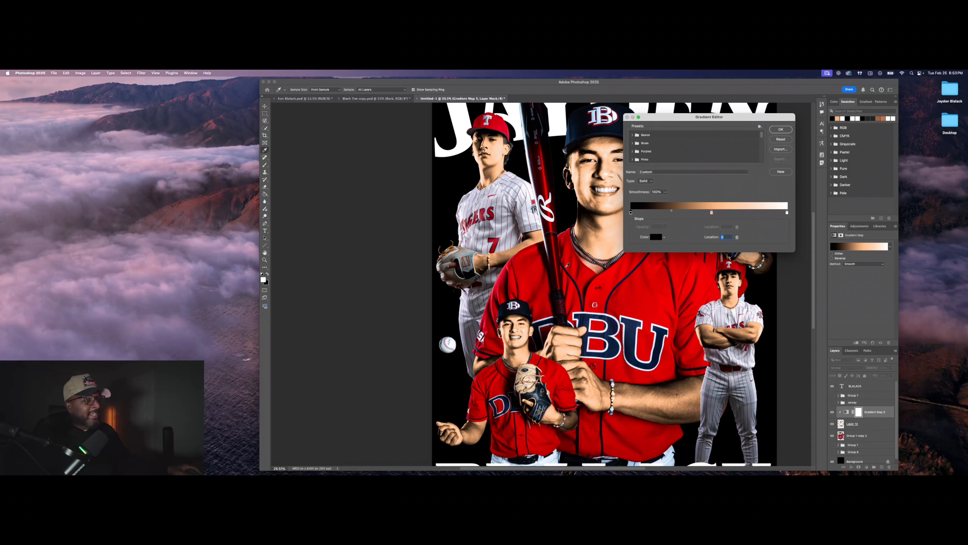
{"action": "left_click_drag", "start_coordinate": [725, 121], "coordinate": [877, 121]}
{"action": "scroll", "coordinate": [676, 251], "scroll_direction": "down", "scroll_amount": 1}
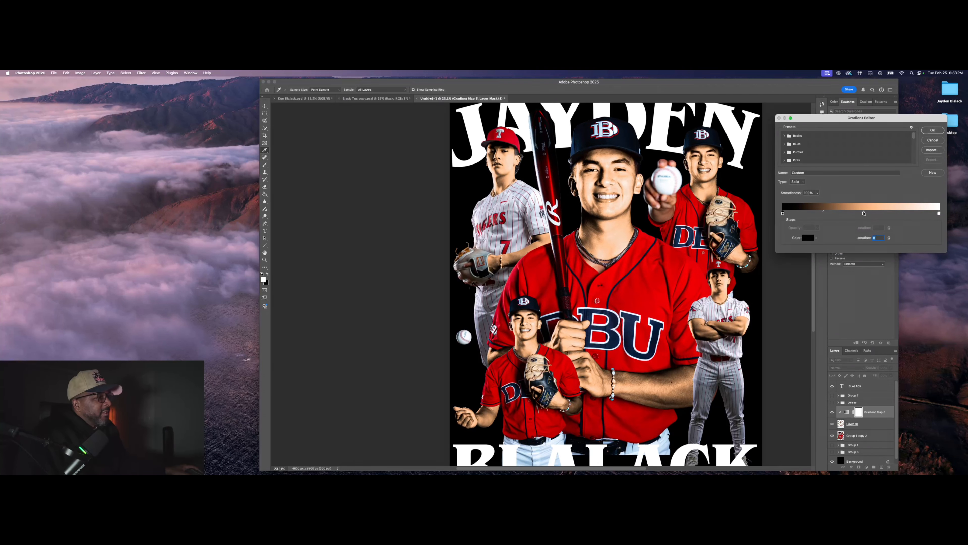
{"action": "left_click_drag", "start_coordinate": [864, 213], "coordinate": [919, 215]}
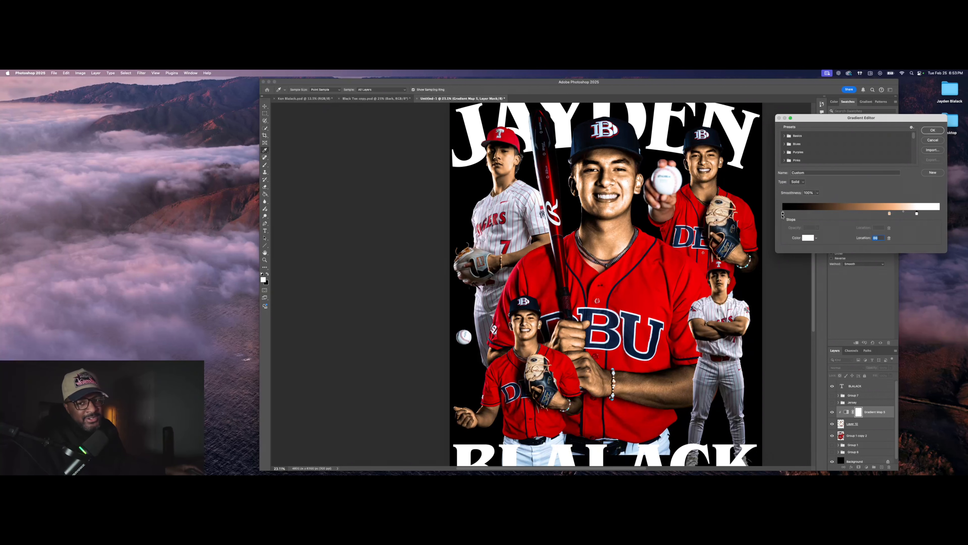
{"action": "left_click_drag", "start_coordinate": [783, 215], "coordinate": [822, 212]}
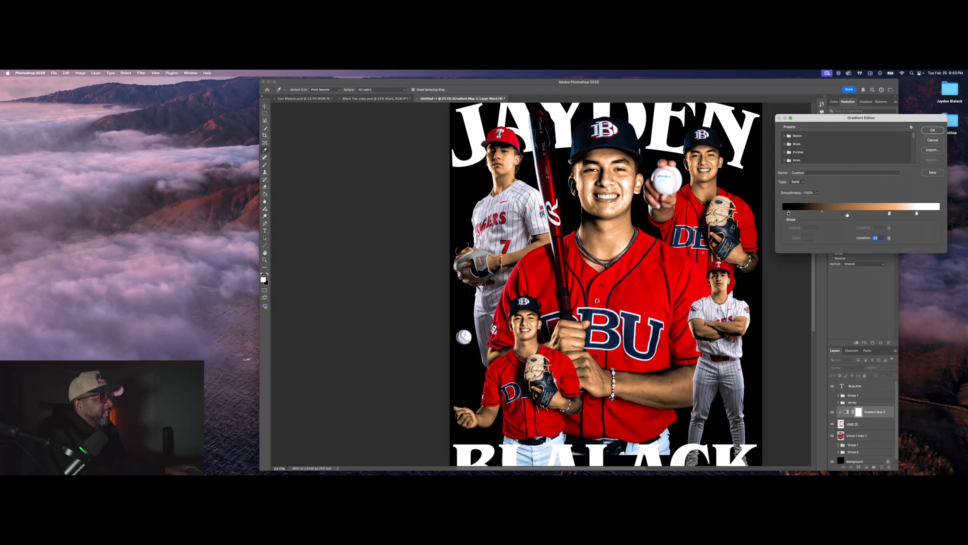
{"action": "left_click_drag", "start_coordinate": [823, 213], "coordinate": [830, 213]}
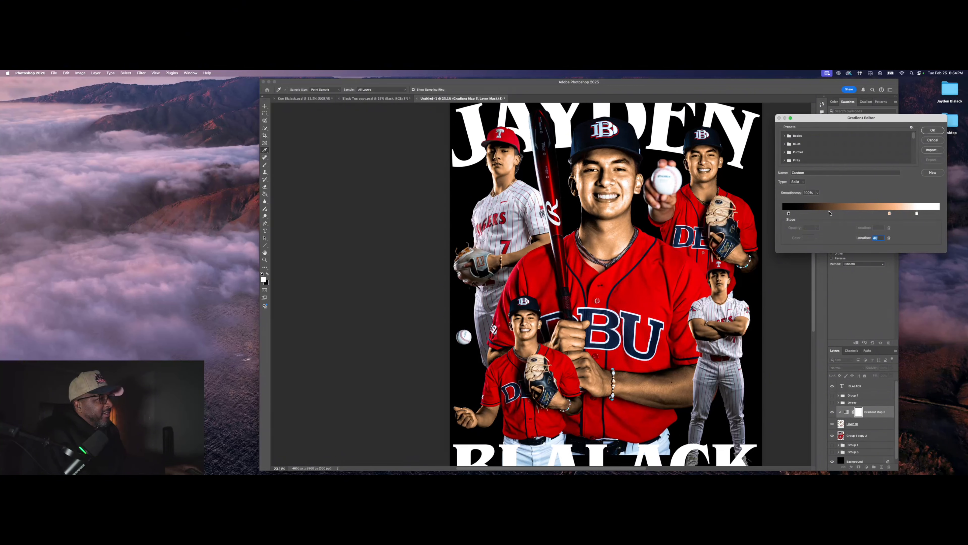
{"action": "mouse_move", "coordinate": [890, 213]}
{"action": "left_mouse_down"}
{"action": "mouse_move", "coordinate": [877, 215]}
{"action": "mouse_move", "coordinate": [917, 215]}
{"action": "mouse_move", "coordinate": [877, 214]}
{"action": "left_mouse_up"}
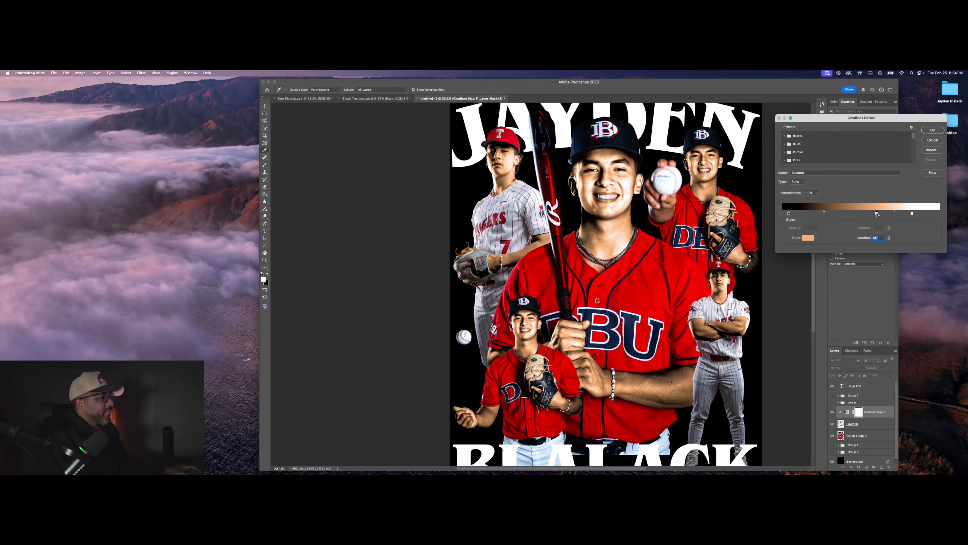
{"action": "left_click", "coordinate": [940, 130]}
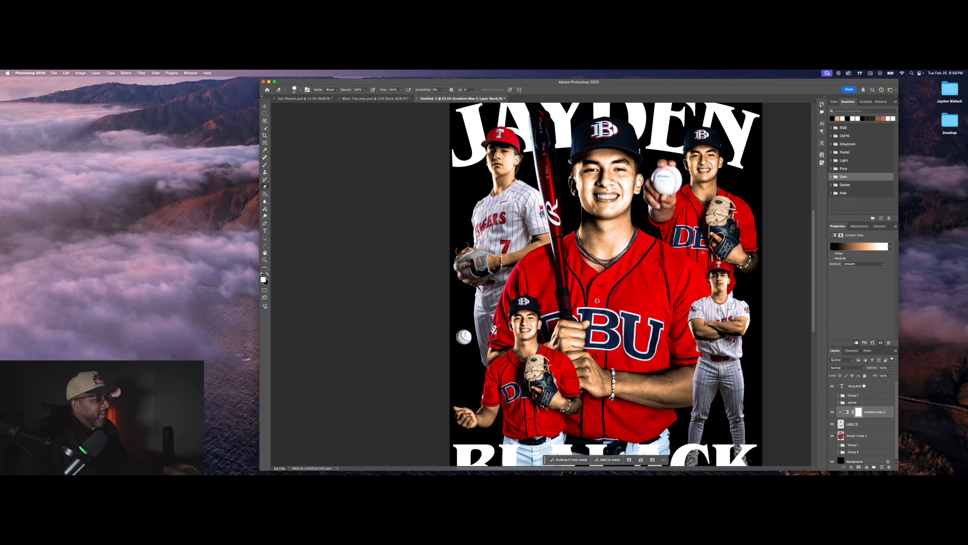
Step: Change Gradient Map 5's blend mode to Soft Light for natural, richer skin contrast
{"action": "scroll", "coordinate": [858, 411], "scroll_direction": "down", "scroll_amount": 1}
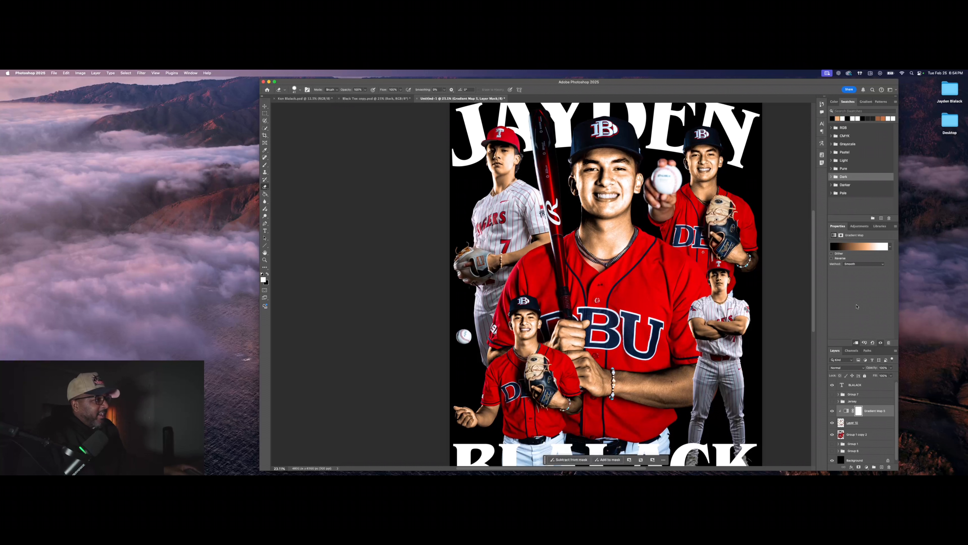
{"action": "left_click", "coordinate": [863, 368]}
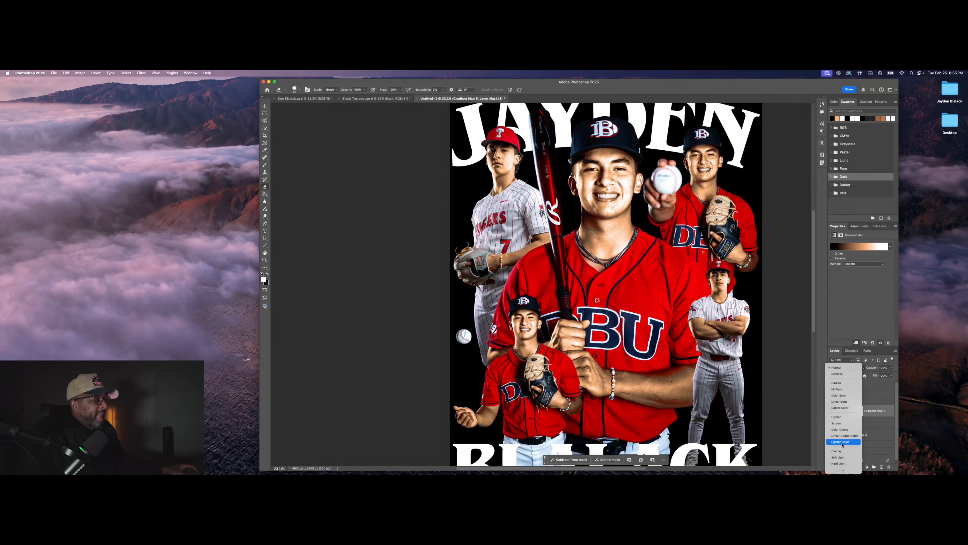
{"action": "scroll", "coordinate": [843, 447], "scroll_direction": "down", "scroll_amount": 3}
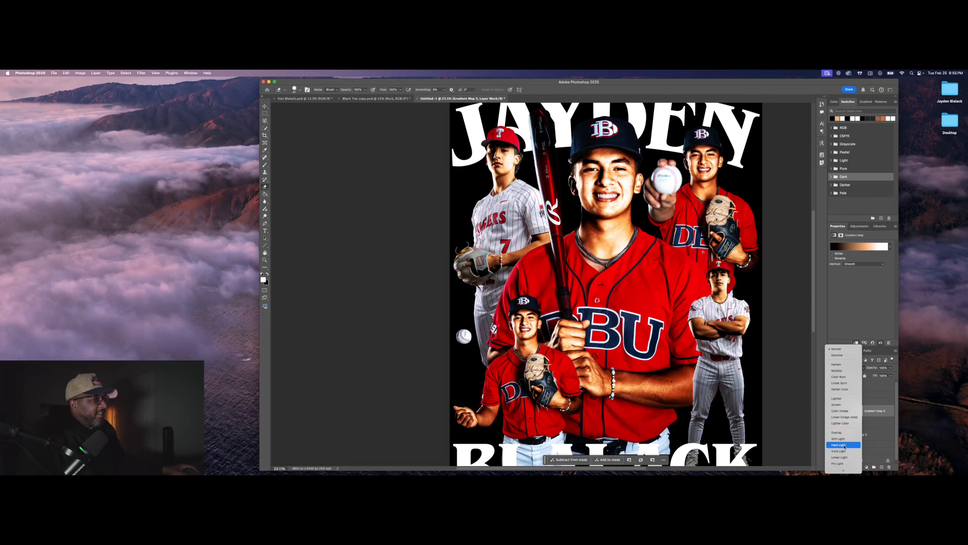
{"action": "scroll", "coordinate": [845, 443], "scroll_direction": "down", "scroll_amount": 3}
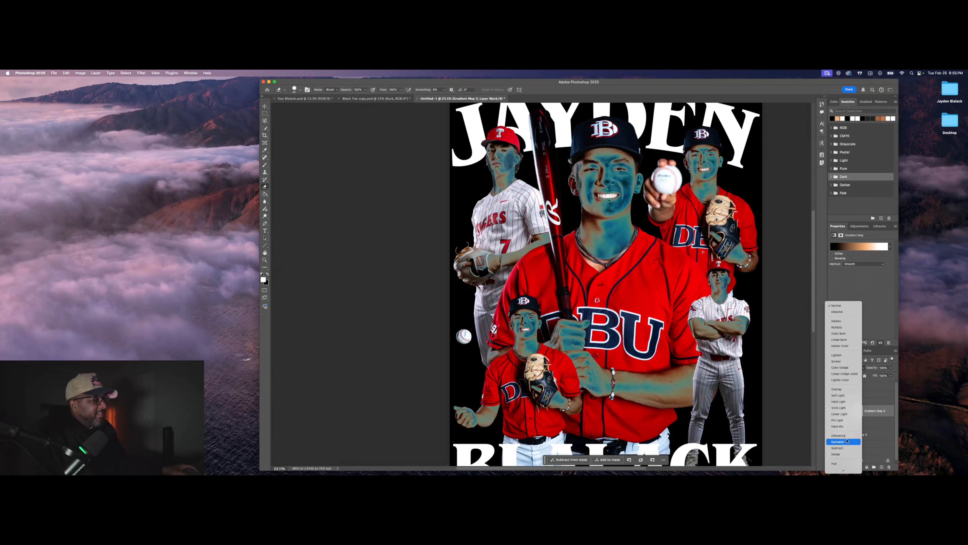
{"action": "left_click", "coordinate": [846, 396]}
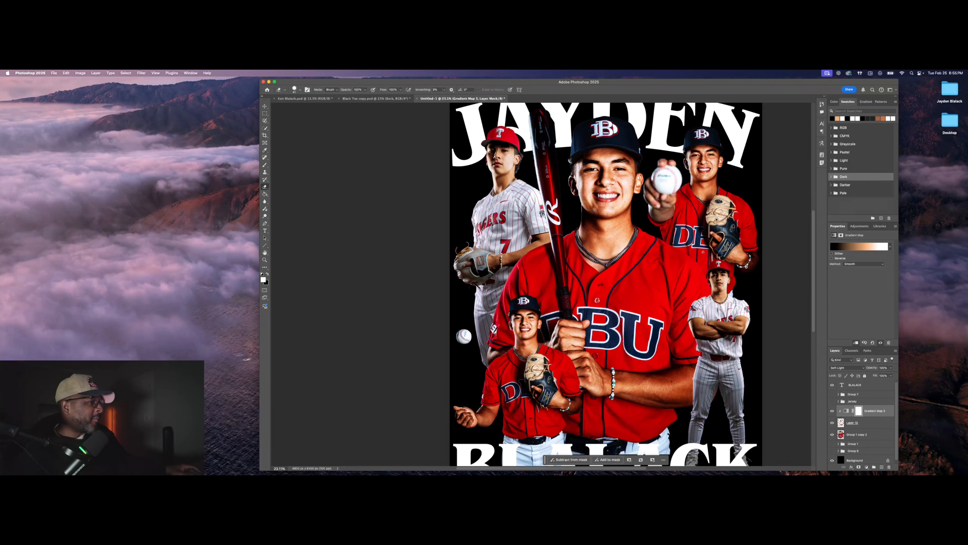
{"action": "scroll", "coordinate": [636, 306], "scroll_direction": "down", "scroll_amount": 1}
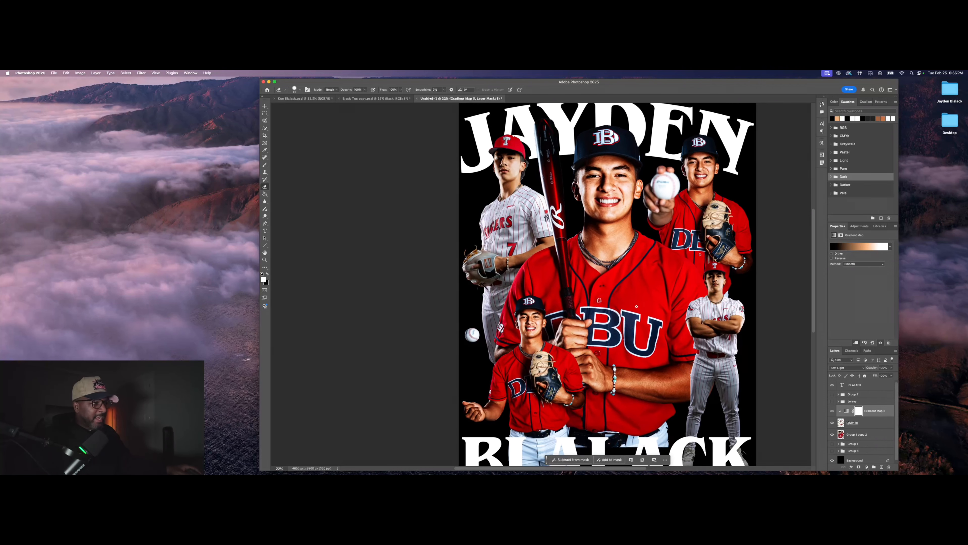
{"action": "scroll", "coordinate": [636, 306], "scroll_direction": "down", "scroll_amount": 1}
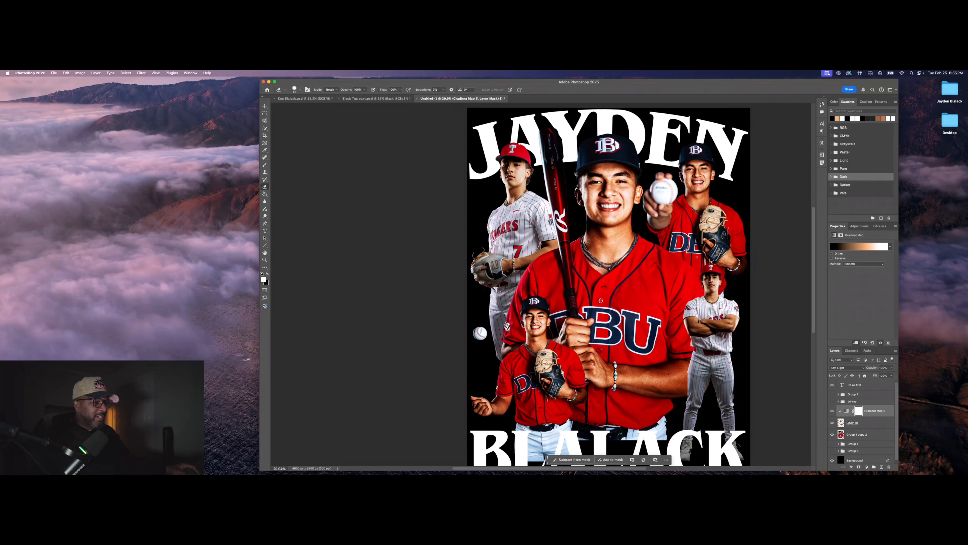
{"action": "left_click_drag", "start_coordinate": [507, 470], "coordinate": [530, 469]}
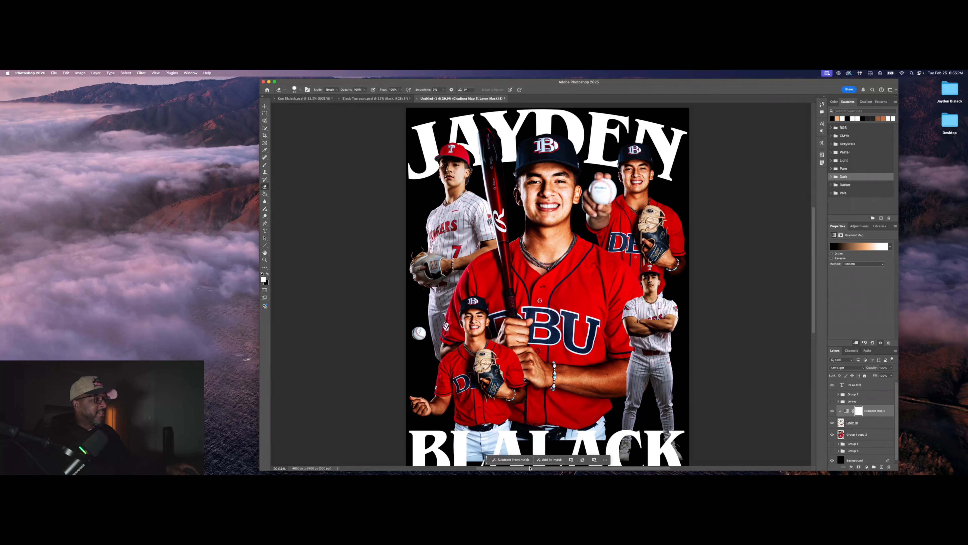
Step: Group Layer 10 and Gradient Map 5 together
{"action": "left_click", "coordinate": [833, 424]}
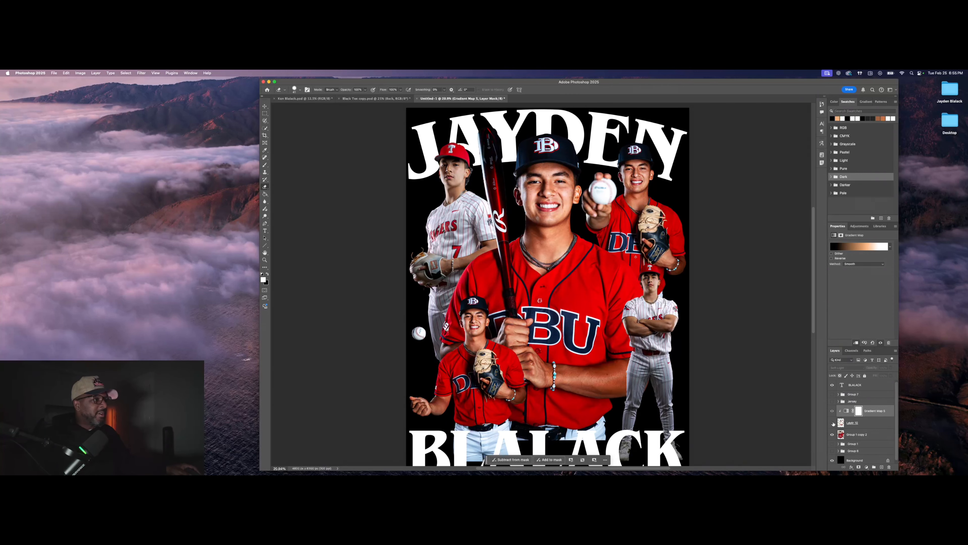
{"action": "left_click", "coordinate": [833, 422]}
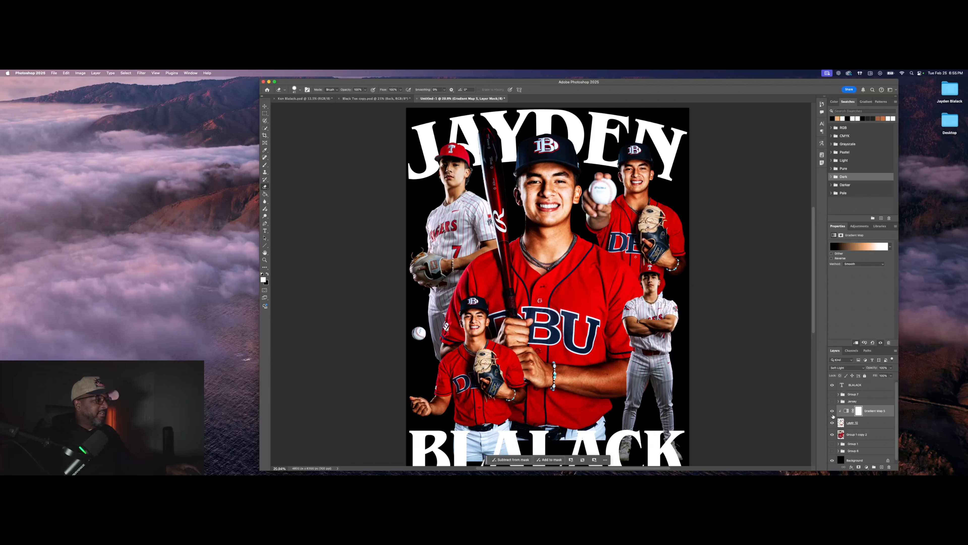
{"action": "left_click", "coordinate": [877, 423], "text": "shift"}
{"action": "key", "text": "super+g"}
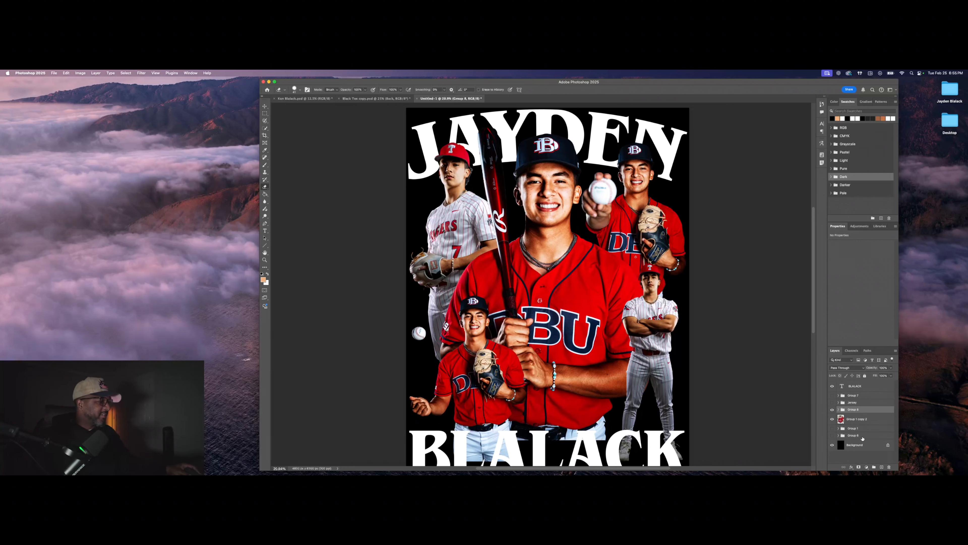
Step: Compare skin tones by toggling Group 8 and Jersey, leaving Jersey hidden so jerseys stay red
{"action": "left_click", "coordinate": [833, 410]}
{"action": "left_click", "coordinate": [833, 410]}
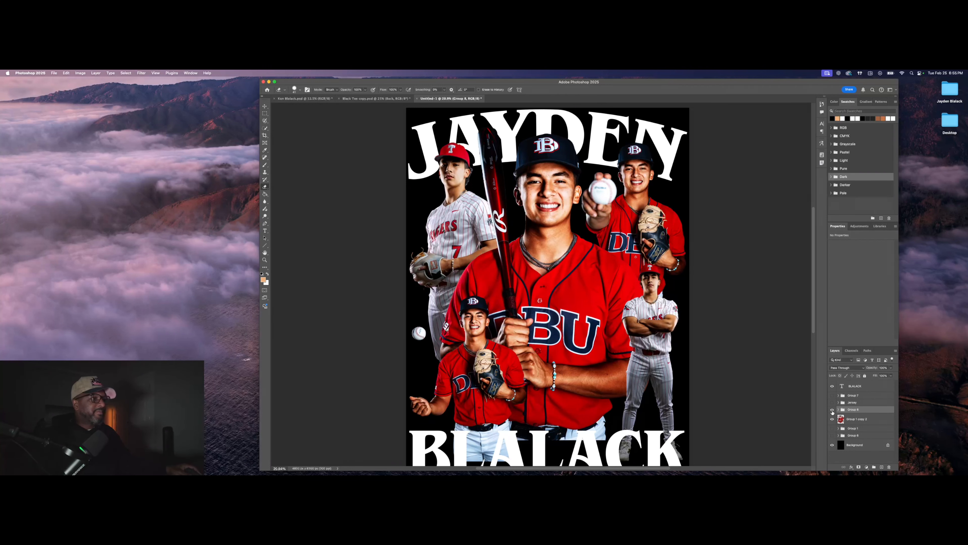
{"action": "left_click", "coordinate": [833, 410]}
{"action": "left_click", "coordinate": [832, 410]}
{"action": "left_click", "coordinate": [833, 403]}
{"action": "left_click", "coordinate": [833, 403]}
{"action": "left_click", "coordinate": [832, 402]}
{"action": "left_click", "coordinate": [843, 403]}
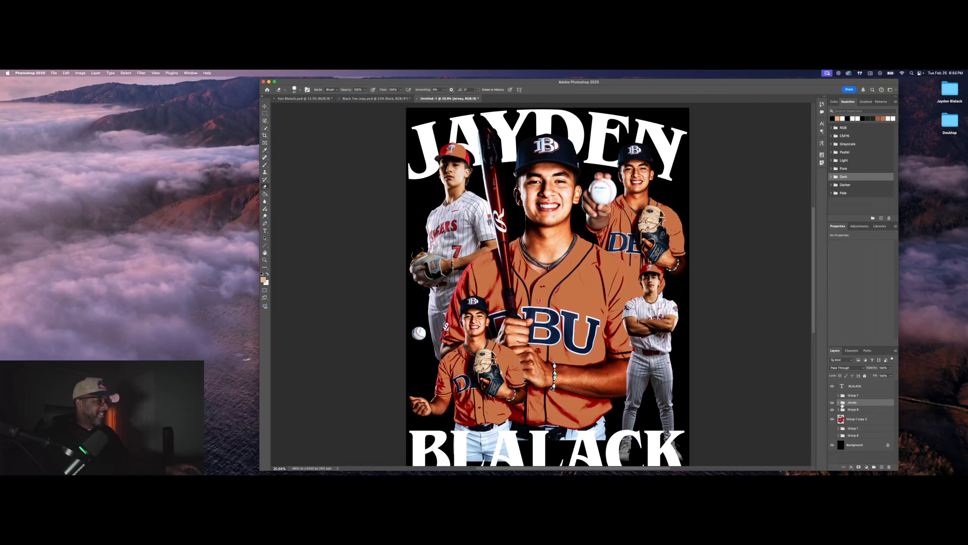
{"action": "left_click", "coordinate": [839, 403]}
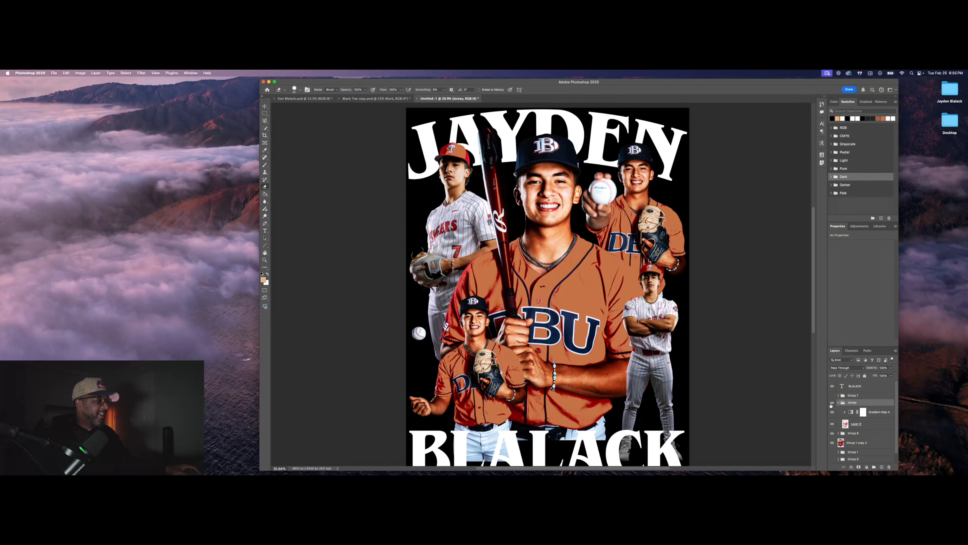
{"action": "left_click", "coordinate": [838, 403]}
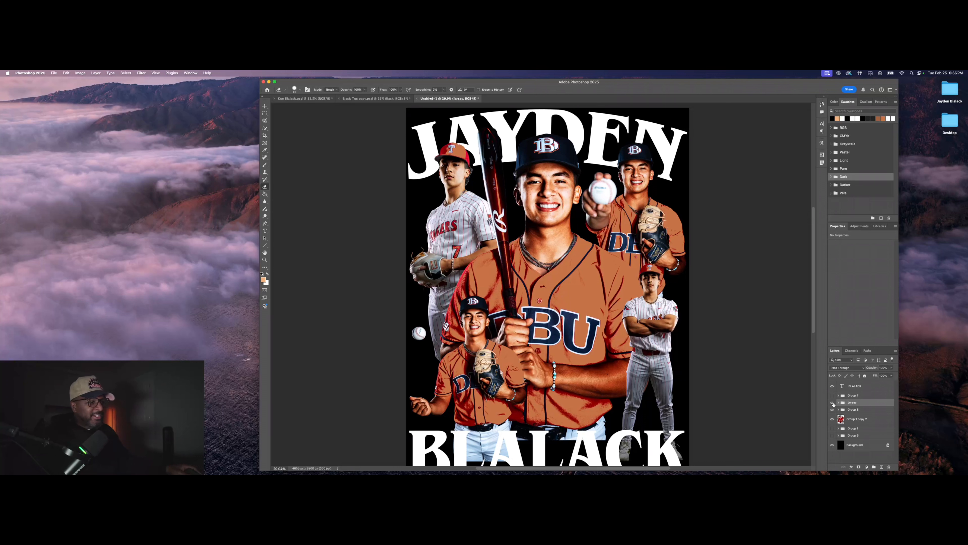
{"action": "left_click", "coordinate": [833, 403]}
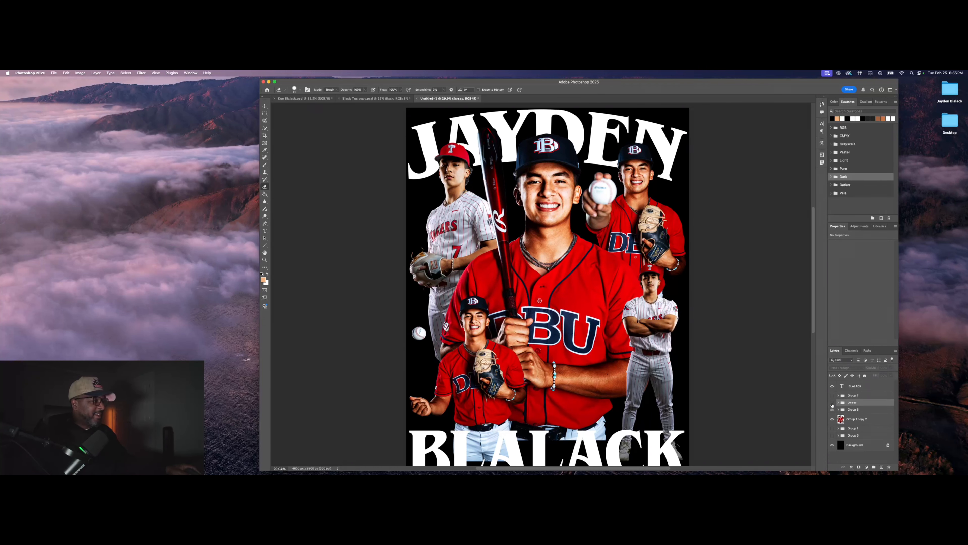
Step: Rename Group 8 to 'Skin'
{"action": "left_click", "coordinate": [848, 410]}
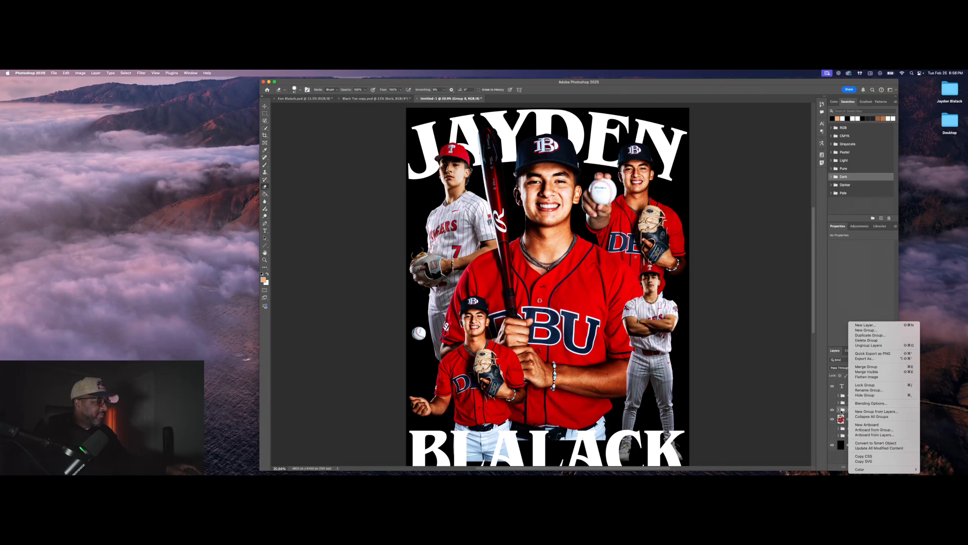
{"action": "left_click", "coordinate": [842, 412]}
{"action": "right_click", "coordinate": [853, 411]}
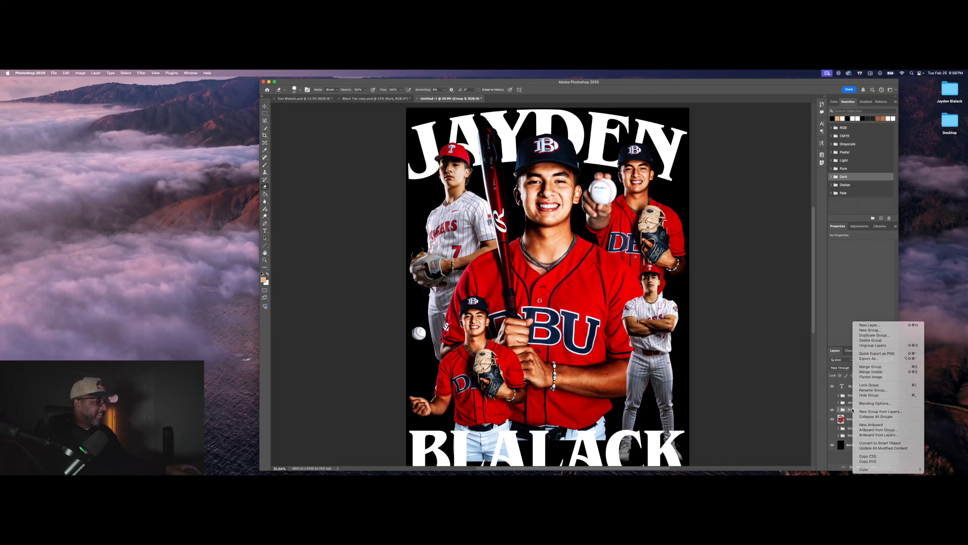
{"action": "left_click", "coordinate": [852, 411]}
{"action": "type", "text": "S"}
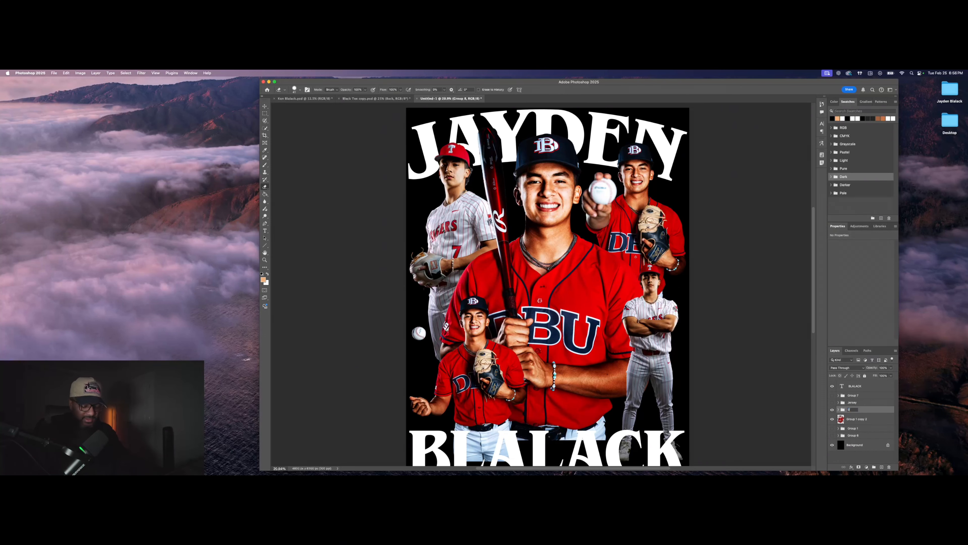
{"action": "type", "text": "kin"}
{"action": "key", "text": "Return"}
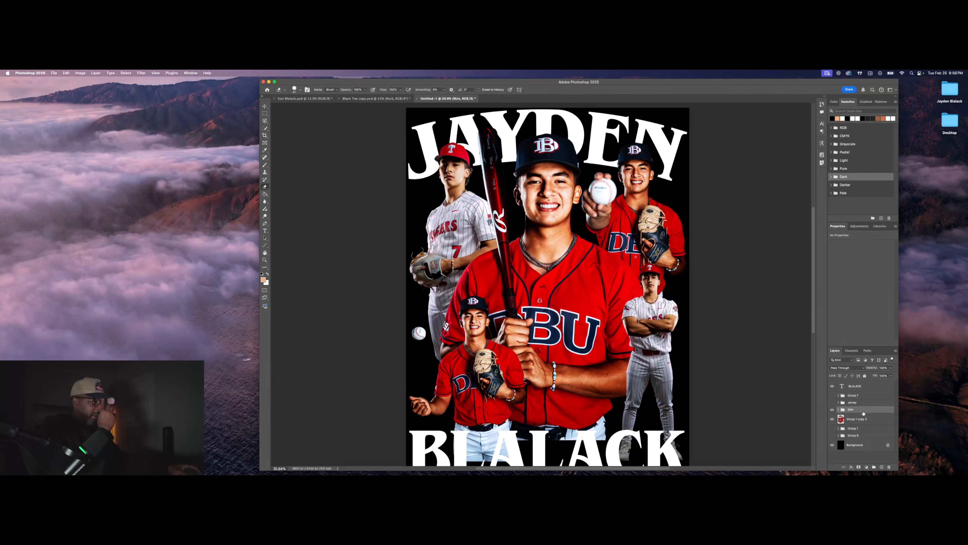
Step: Select the Group 1 copy 2 layer and zoom in on the main player's face
{"action": "left_click", "coordinate": [880, 422]}
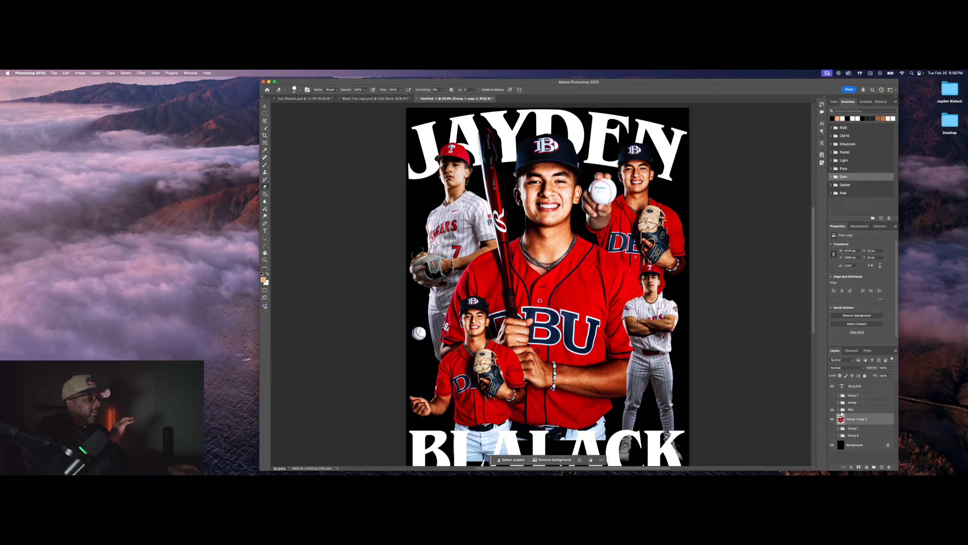
{"action": "scroll", "coordinate": [559, 213], "scroll_direction": "up", "scroll_amount": 5}
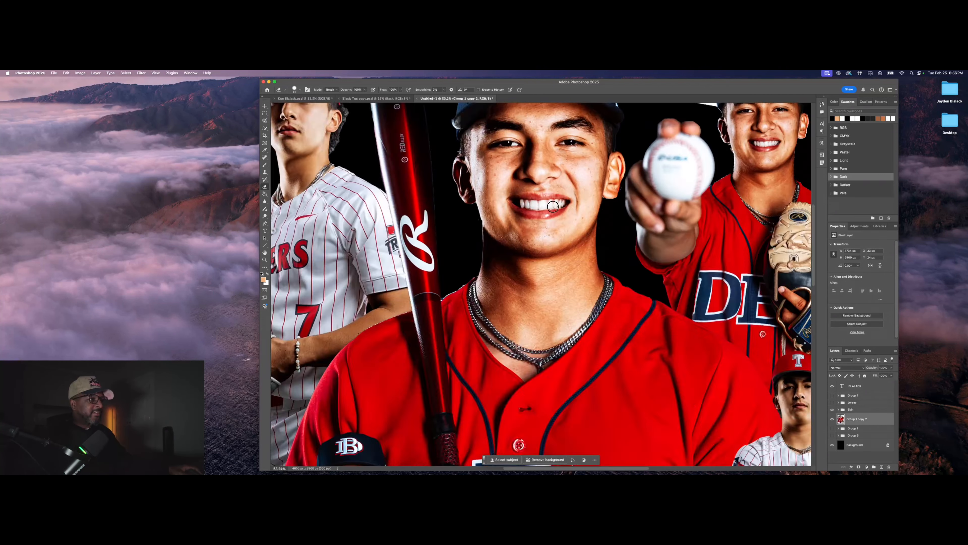
{"action": "scroll", "coordinate": [499, 222], "scroll_direction": "down", "scroll_amount": 5}
{"action": "scroll", "coordinate": [498, 222], "scroll_direction": "up", "scroll_amount": 4}
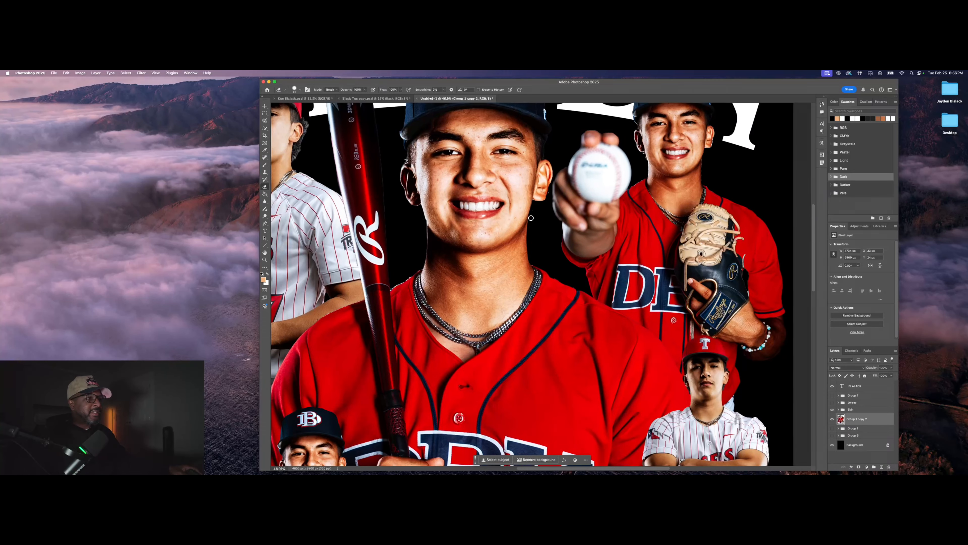
{"action": "scroll", "coordinate": [531, 218], "scroll_direction": "down", "scroll_amount": 2}
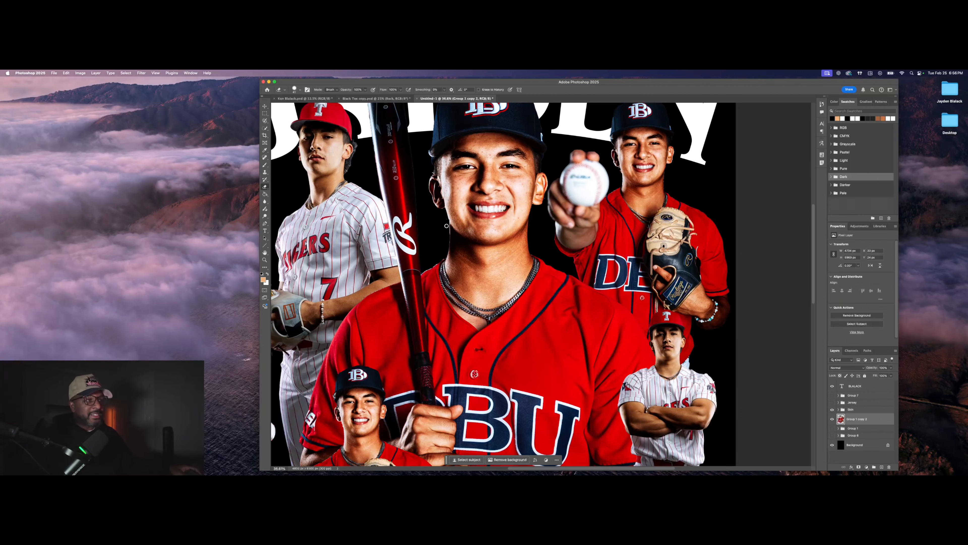
Step: Pick the Quick Selection Tool and brush over the main player's teeth
{"action": "scroll", "coordinate": [447, 226], "scroll_direction": "down", "scroll_amount": 2}
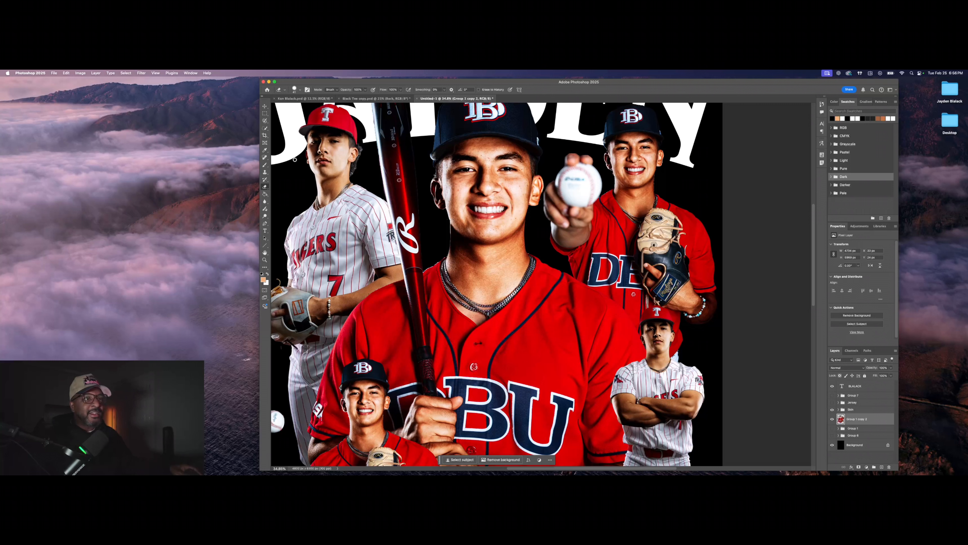
{"action": "left_click", "coordinate": [266, 127]}
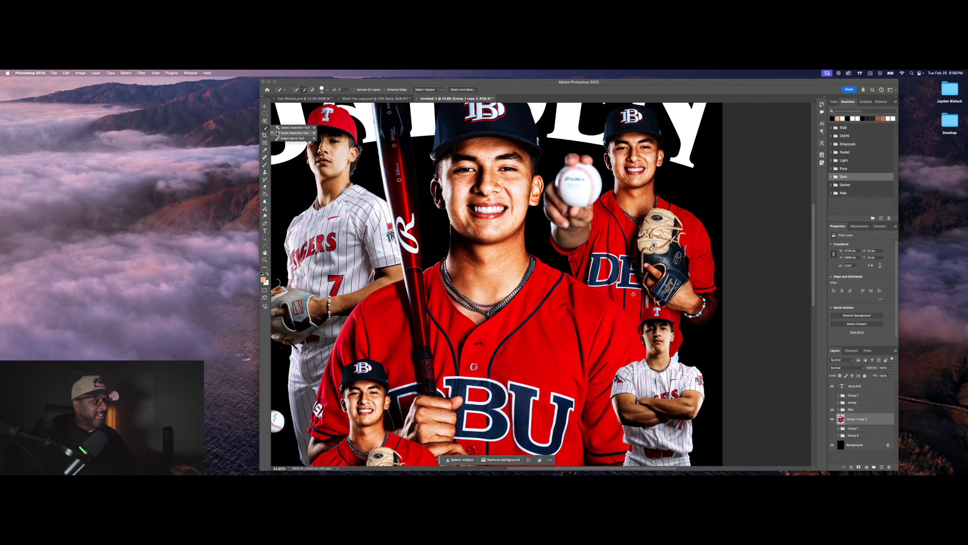
{"action": "left_click", "coordinate": [293, 133]}
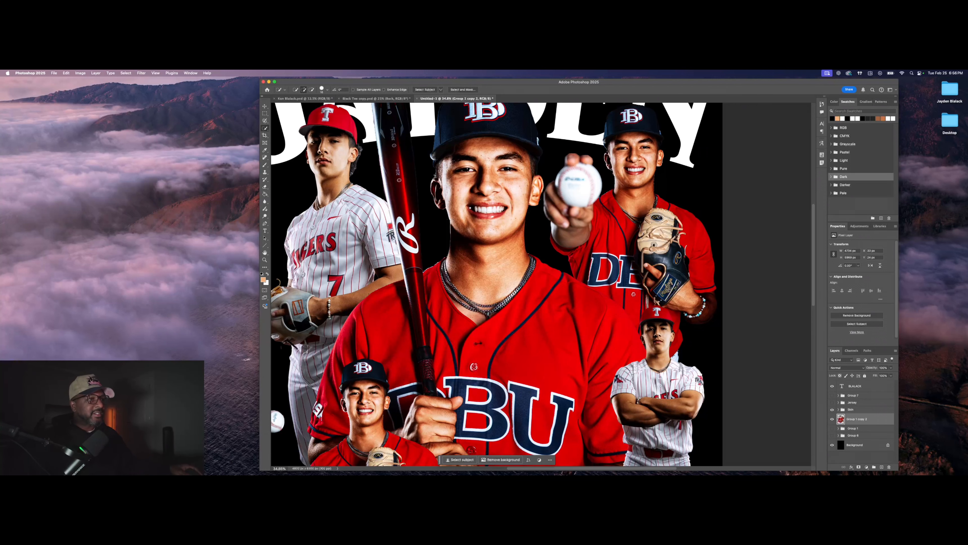
{"action": "scroll", "coordinate": [476, 209], "scroll_direction": "up", "scroll_amount": 2}
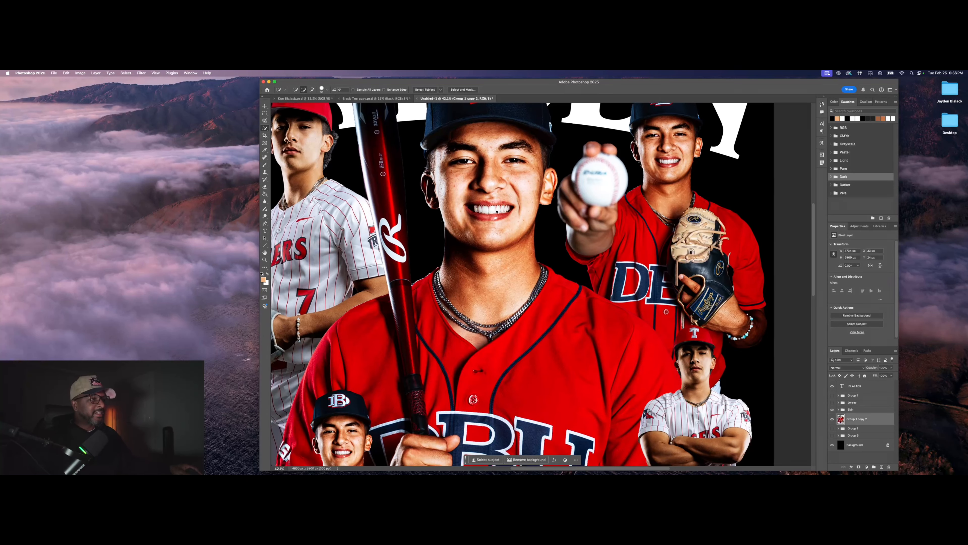
{"action": "mouse_move", "coordinate": [513, 213]}
{"action": "left_mouse_down"}
{"action": "mouse_move", "coordinate": [492, 209]}
{"action": "mouse_move", "coordinate": [501, 213]}
{"action": "left_mouse_up"}
Step: Undo the stray strokes, subtract the upper lip and add the bottoms of the teeth
{"action": "key", "text": "super+z"}
{"action": "key", "text": "super+z"}
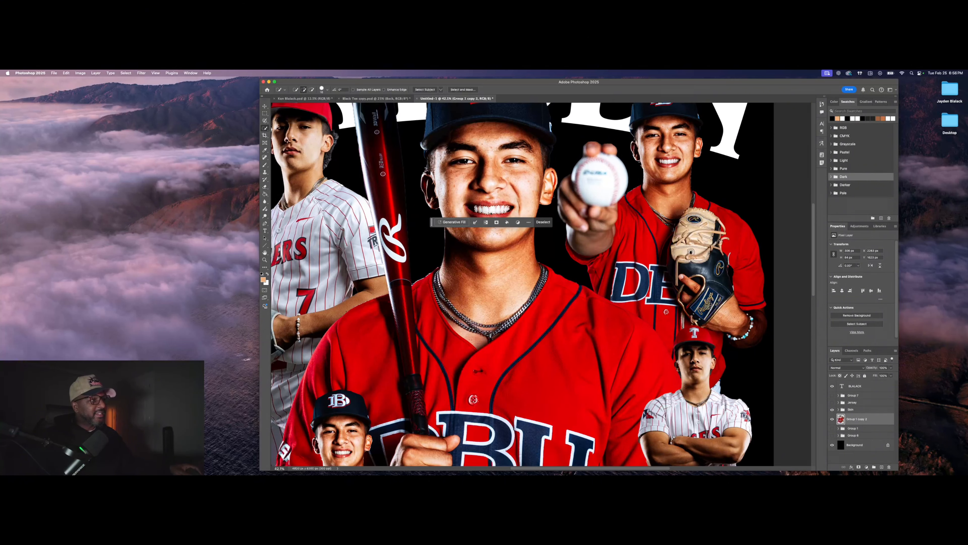
{"action": "scroll", "coordinate": [500, 212], "scroll_direction": "down", "scroll_amount": 2}
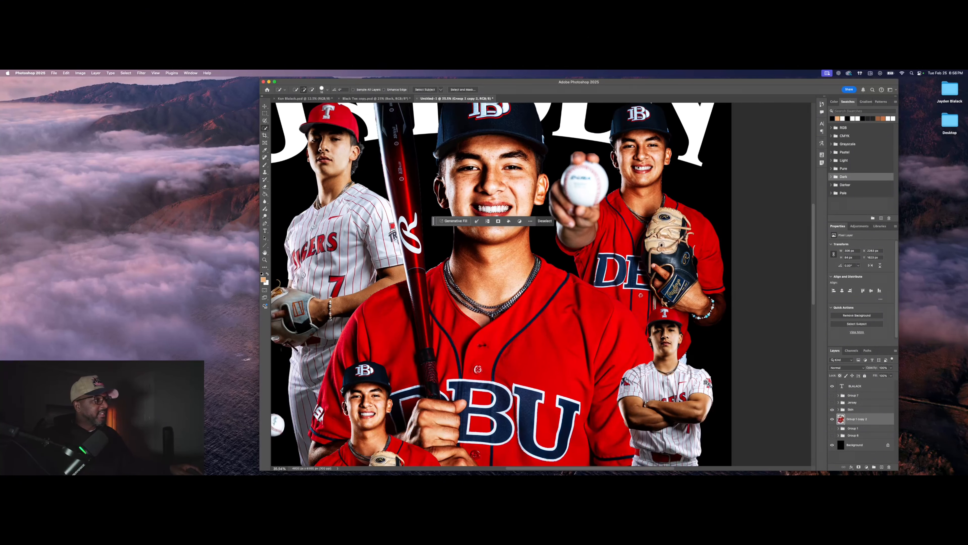
{"action": "mouse_move", "coordinate": [636, 168]}
{"action": "left_mouse_down"}
{"action": "mouse_move", "coordinate": [651, 169]}
{"action": "mouse_move", "coordinate": [606, 170]}
{"action": "mouse_move", "coordinate": [652, 172]}
{"action": "left_mouse_up"}
{"action": "key", "text": "super+z"}
{"action": "scroll", "coordinate": [637, 168], "scroll_direction": "up", "scroll_amount": 5}
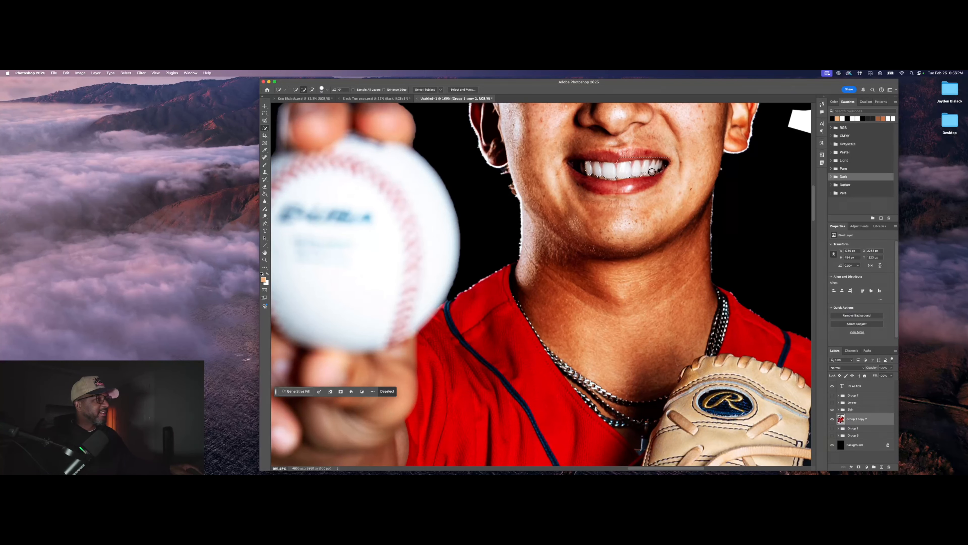
{"action": "left_click", "coordinate": [644, 157], "text": "alt"}
{"action": "left_click", "coordinate": [646, 173]}
{"action": "left_click", "coordinate": [616, 182], "text": "alt"}
Step: Add the main player's upper teeth to the selection
{"action": "scroll", "coordinate": [648, 191], "scroll_direction": "down", "scroll_amount": 5}
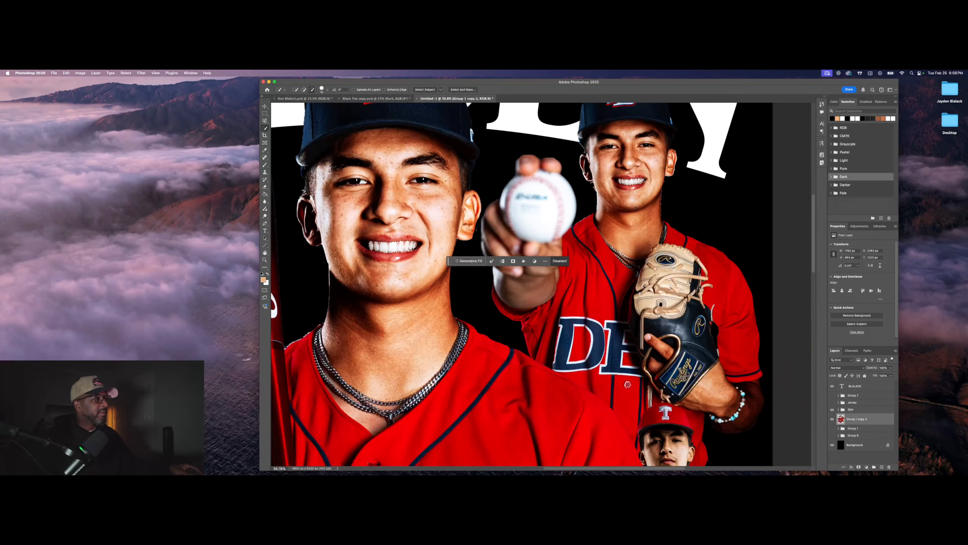
{"action": "scroll", "coordinate": [637, 191], "scroll_direction": "down", "scroll_amount": 4}
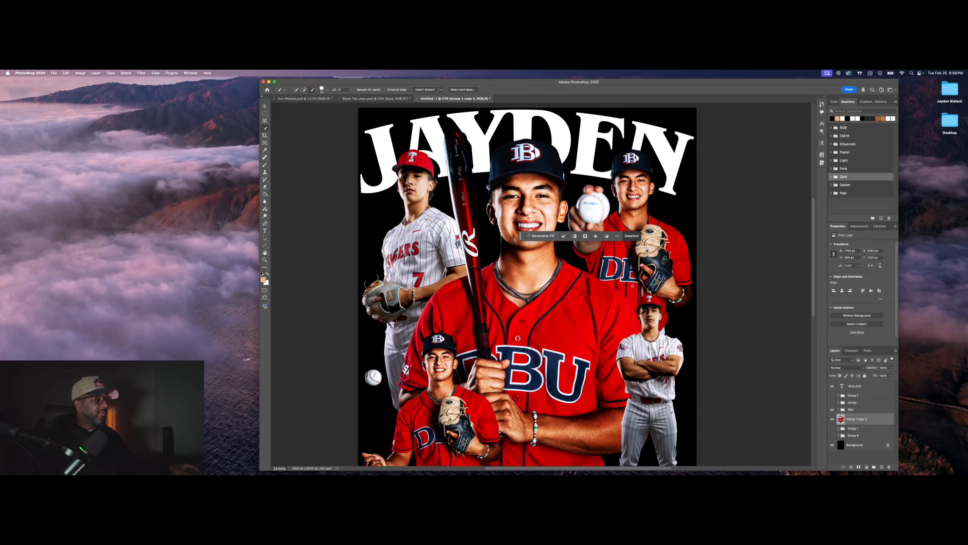
{"action": "scroll", "coordinate": [658, 154], "scroll_direction": "up", "scroll_amount": 8}
{"action": "scroll", "coordinate": [658, 154], "scroll_direction": "down", "scroll_amount": 3}
{"action": "scroll", "coordinate": [658, 154], "scroll_direction": "down", "scroll_amount": 4}
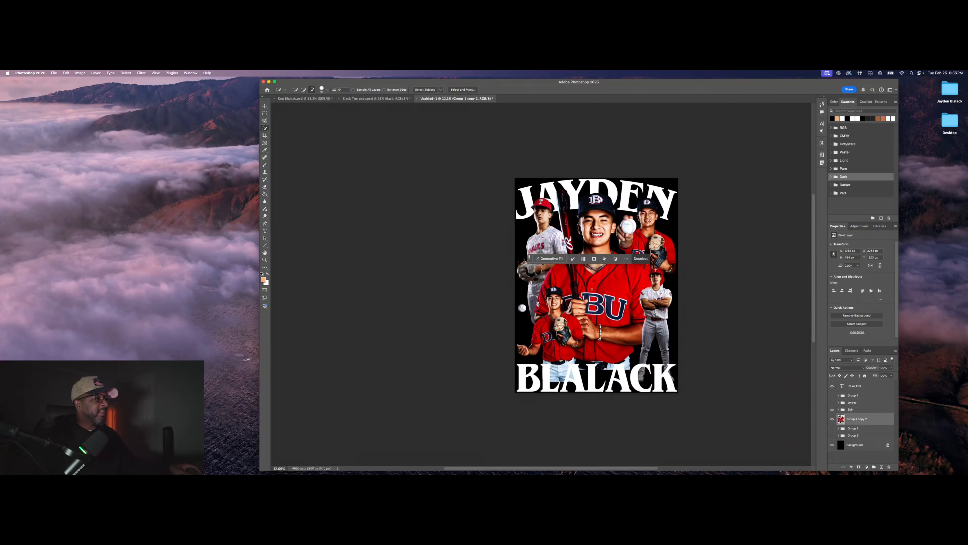
{"action": "scroll", "coordinate": [658, 154], "scroll_direction": "up", "scroll_amount": 3}
{"action": "scroll", "coordinate": [375, 365], "scroll_direction": "up", "scroll_amount": 8}
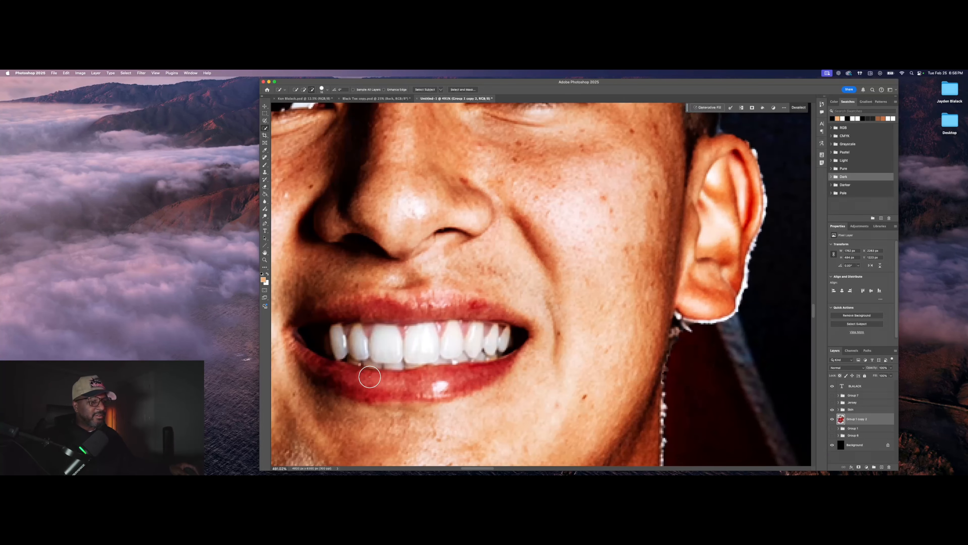
{"action": "mouse_move", "coordinate": [376, 365]}
{"action": "left_mouse_down"}
{"action": "mouse_move", "coordinate": [344, 350]}
{"action": "mouse_move", "coordinate": [471, 342]}
{"action": "mouse_move", "coordinate": [463, 350]}
{"action": "left_mouse_up"}
{"action": "scroll", "coordinate": [402, 346], "scroll_direction": "down", "scroll_amount": 3}
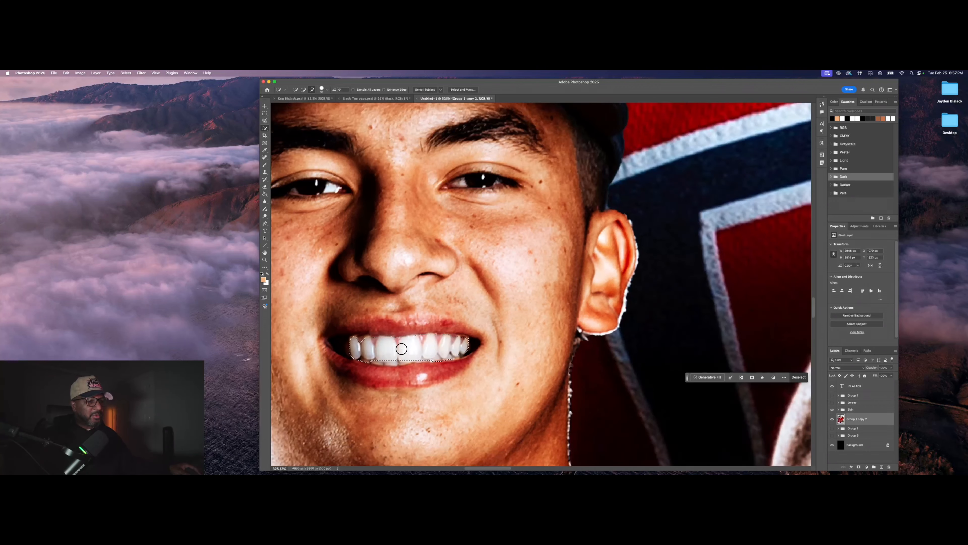
{"action": "scroll", "coordinate": [439, 345], "scroll_direction": "down", "scroll_amount": 8}
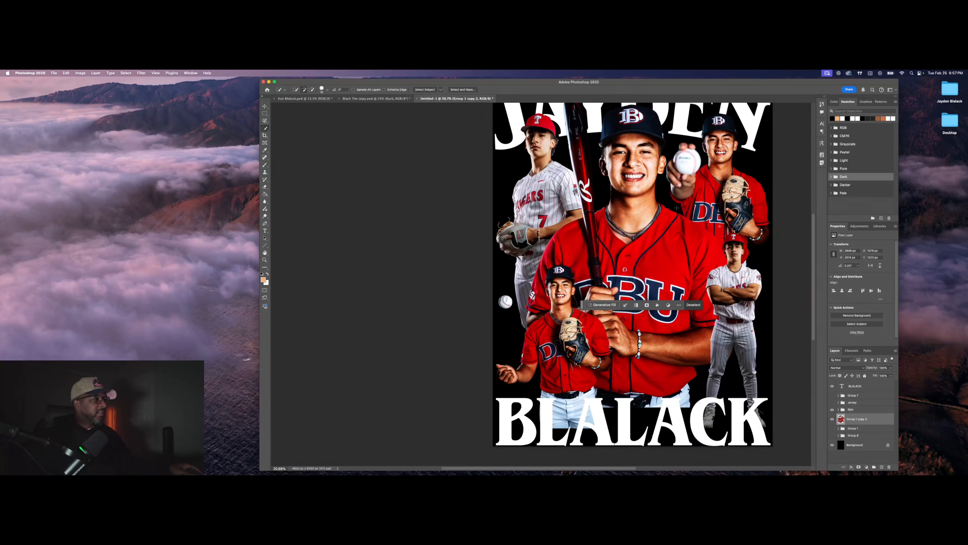
{"action": "scroll", "coordinate": [542, 286], "scroll_direction": "right", "scroll_amount": 5}
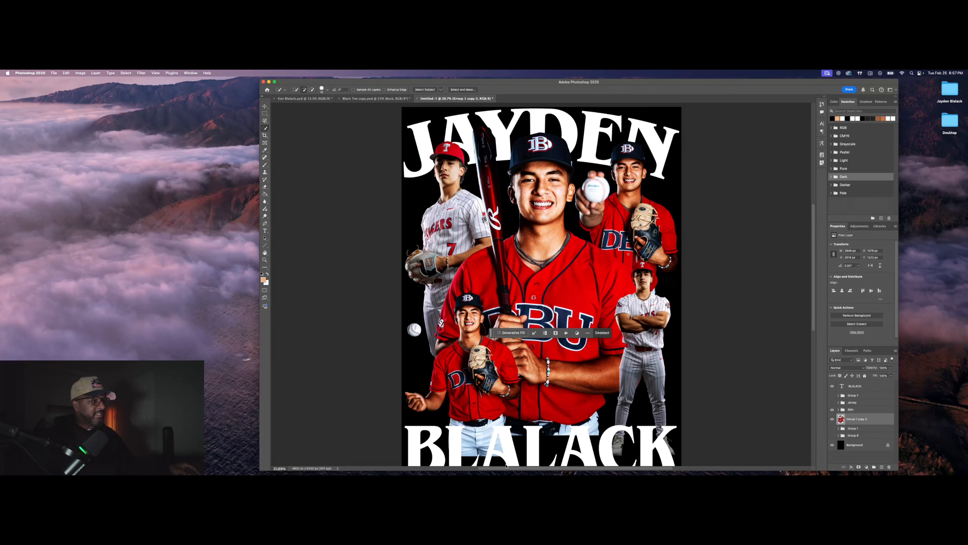
Step: Copy the teeth to Layer 11 and clip a Selective Color adjustment to it
{"action": "right_click", "coordinate": [546, 204]}
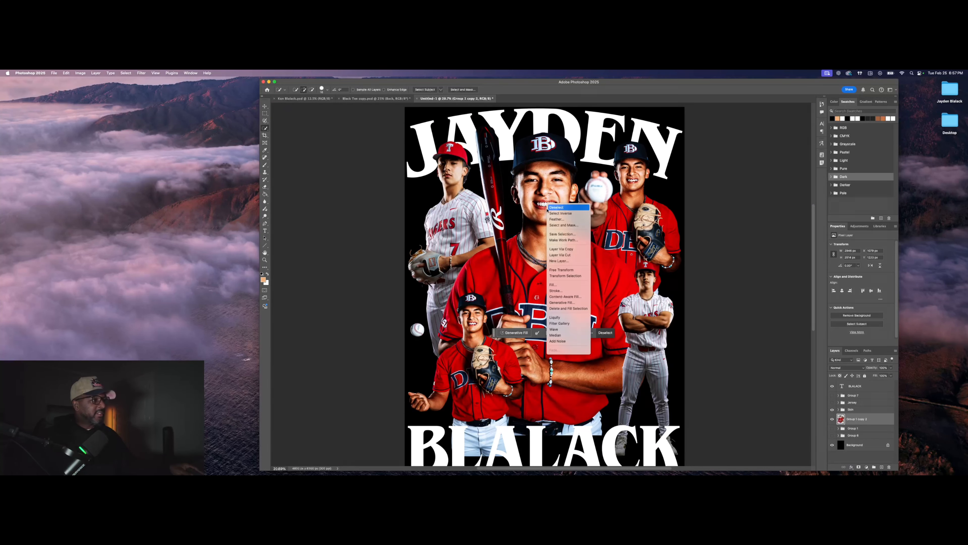
{"action": "left_click", "coordinate": [576, 250]}
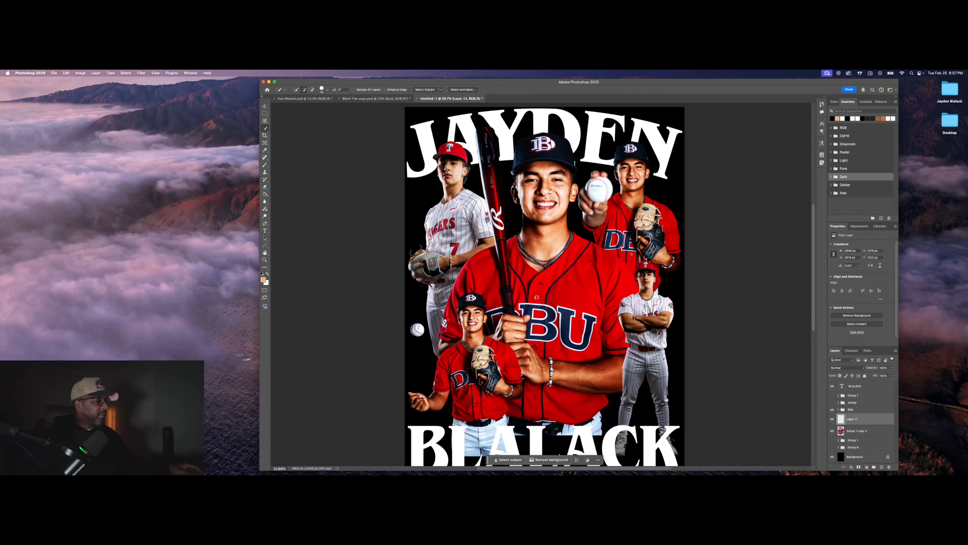
{"action": "left_click", "coordinate": [866, 467]}
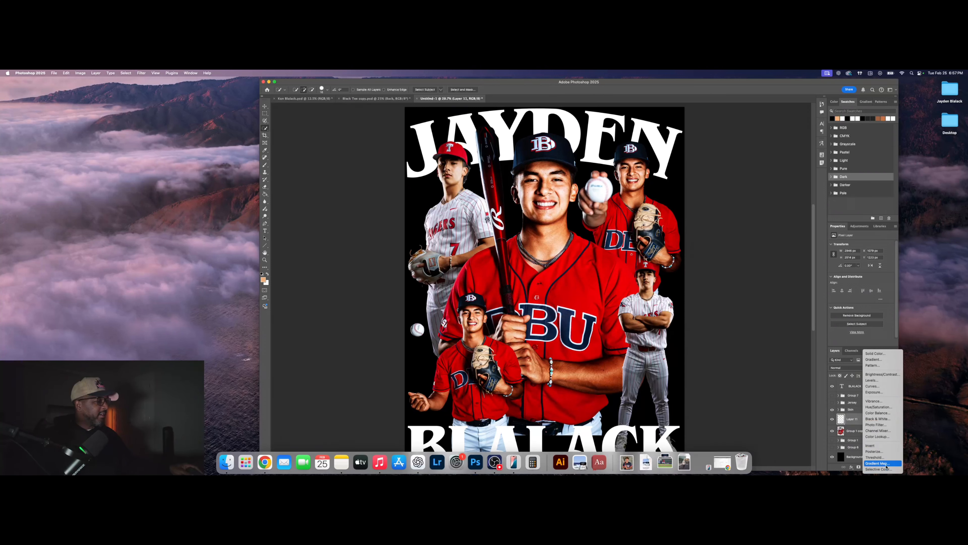
{"action": "left_click", "coordinate": [887, 466]}
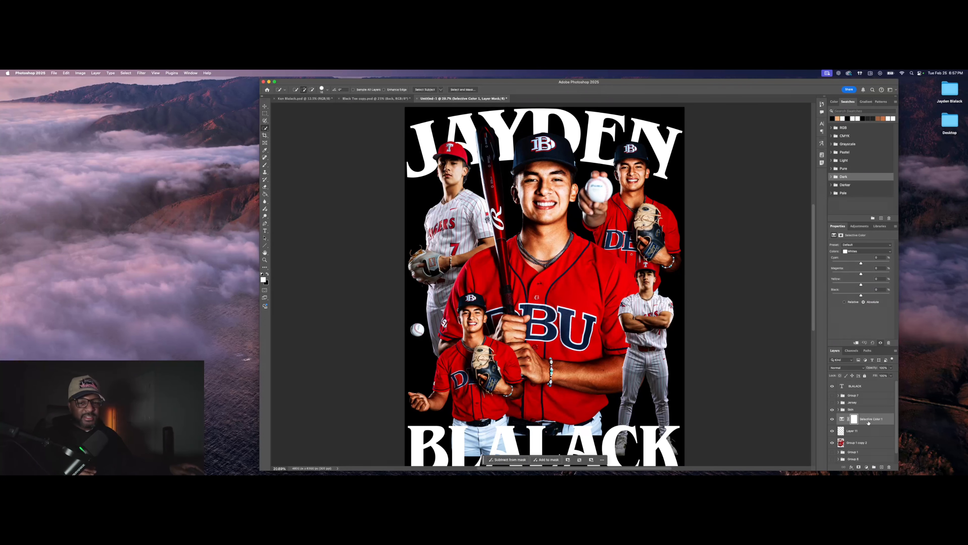
{"action": "right_click", "coordinate": [873, 420]}
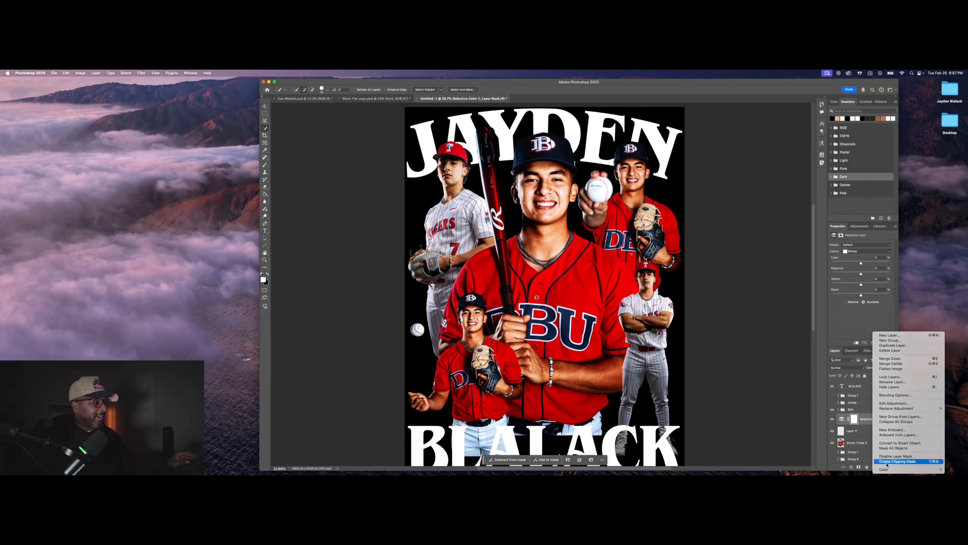
{"action": "left_click", "coordinate": [869, 468]}
{"action": "left_click", "coordinate": [868, 468]}
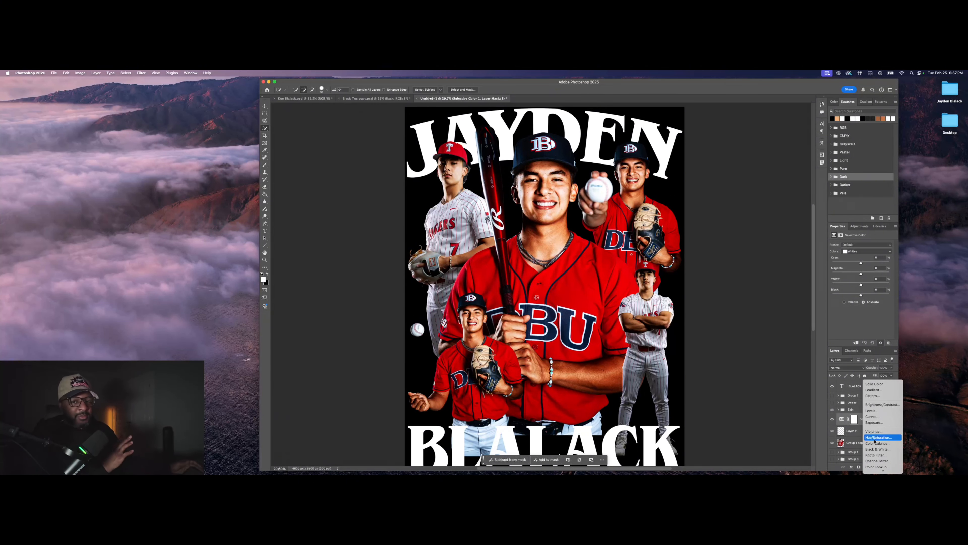
{"action": "left_click", "coordinate": [794, 435]}
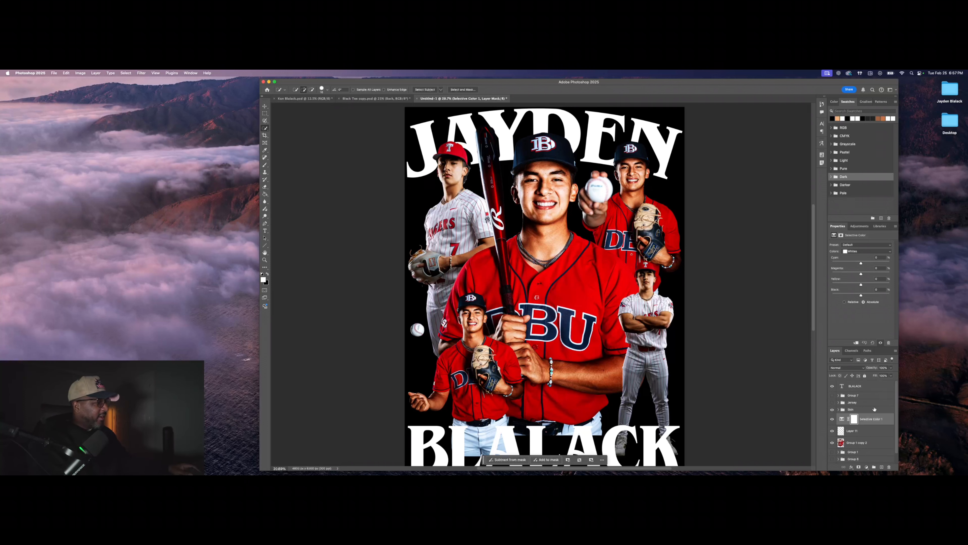
{"action": "right_click", "coordinate": [886, 422]}
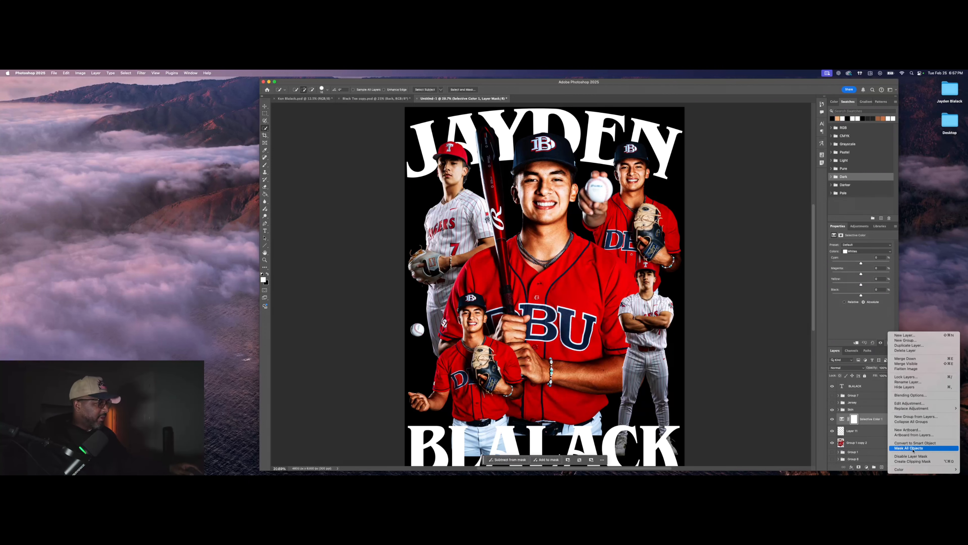
{"action": "left_click", "coordinate": [913, 461]}
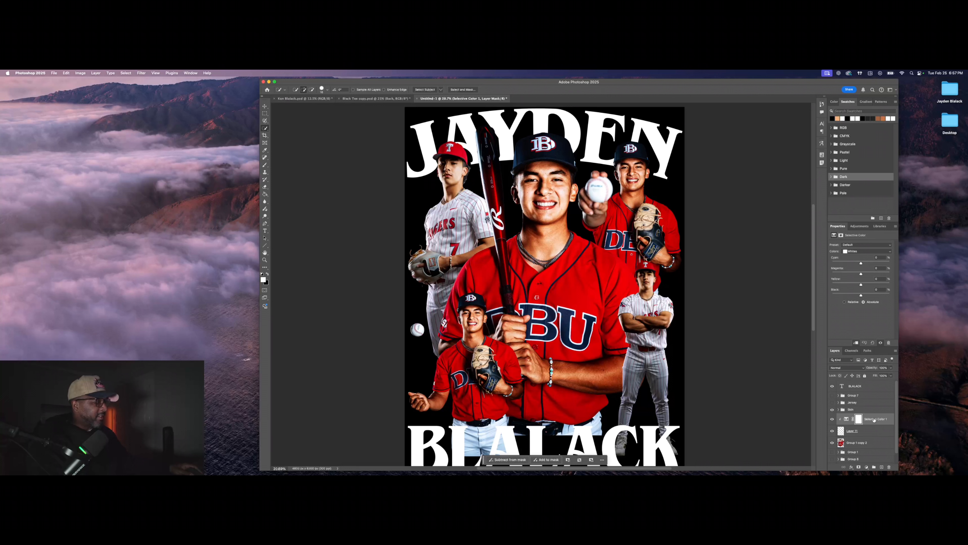
Step: Set the Whites range to Yellow -100, Magenta -100 and Black +27
{"action": "left_click", "coordinate": [861, 251]}
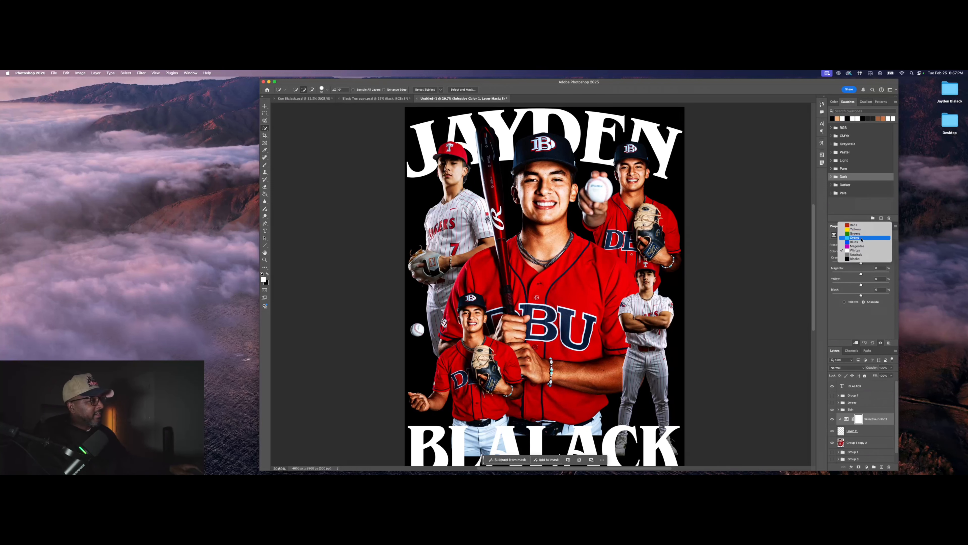
{"action": "left_click", "coordinate": [862, 251]}
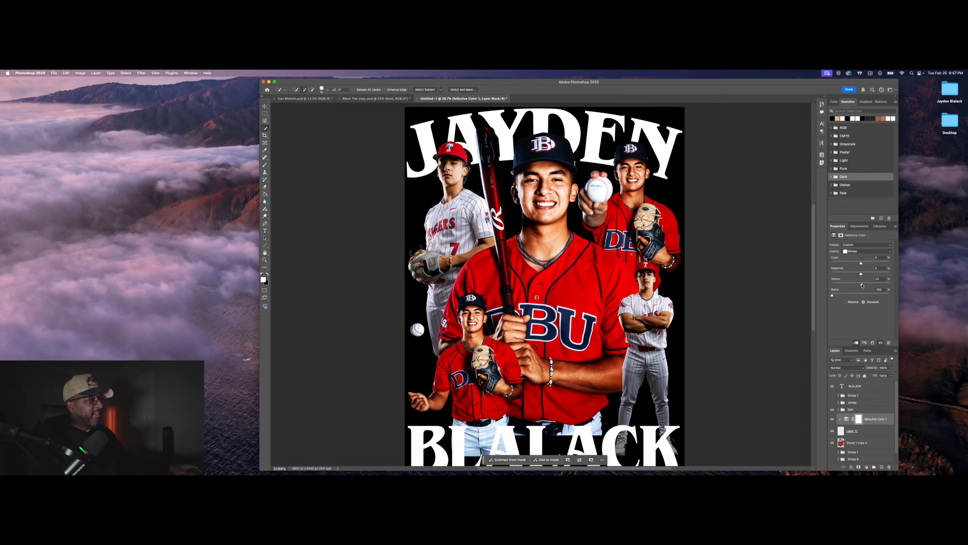
{"action": "left_click_drag", "start_coordinate": [863, 285], "coordinate": [789, 286]}
{"action": "left_click_drag", "start_coordinate": [861, 274], "coordinate": [799, 277]}
{"action": "mouse_move", "coordinate": [865, 295]}
{"action": "left_mouse_down"}
{"action": "mouse_move", "coordinate": [843, 296]}
{"action": "mouse_move", "coordinate": [869, 293]}
{"action": "left_mouse_up"}
{"action": "left_click", "coordinate": [869, 432]}
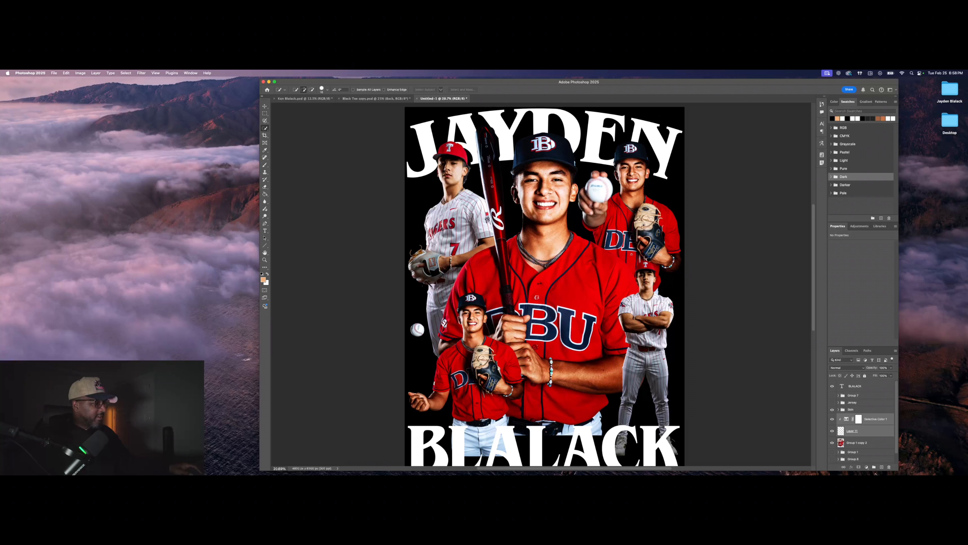
Step: Group Selective Color 1 with Layer 11 as Group 8, toggling it to compare the teeth
{"action": "left_click", "coordinate": [874, 468]}
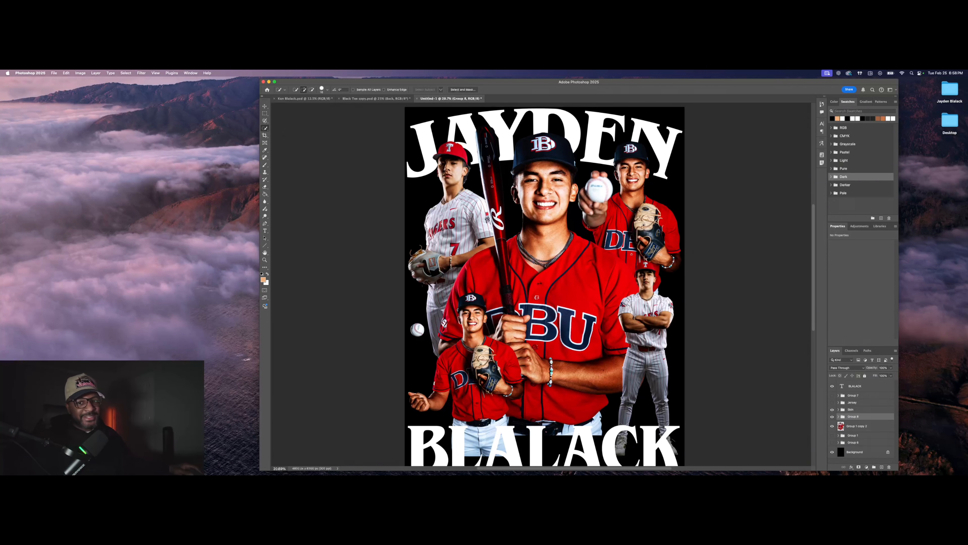
{"action": "scroll", "coordinate": [549, 213], "scroll_direction": "up", "scroll_amount": 3}
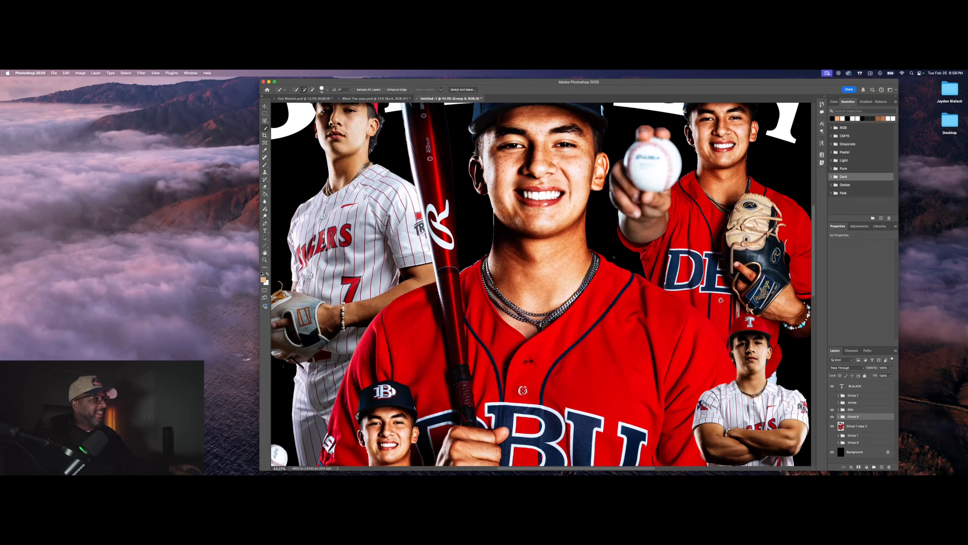
{"action": "left_click", "coordinate": [833, 417]}
{"action": "left_click", "coordinate": [832, 417]}
{"action": "left_click", "coordinate": [833, 417]}
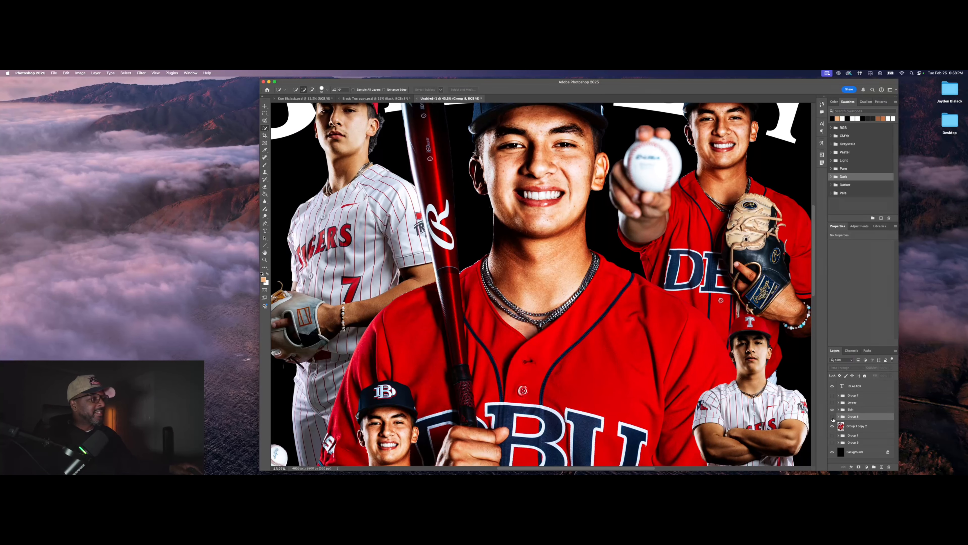
{"action": "left_click", "coordinate": [833, 417]}
{"action": "left_click", "coordinate": [832, 416]}
{"action": "left_click", "coordinate": [833, 417]}
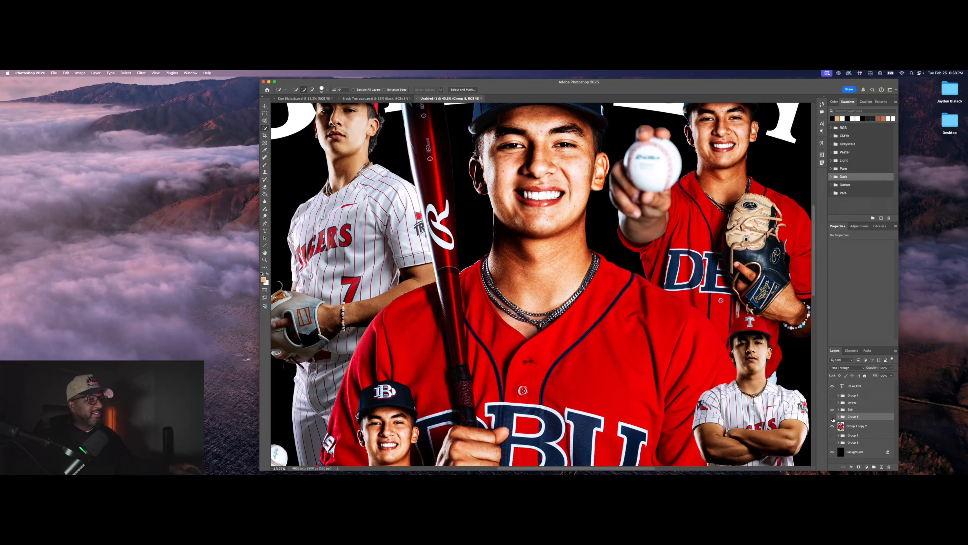
{"action": "left_click", "coordinate": [832, 417]}
{"action": "left_click", "coordinate": [833, 417]}
{"action": "scroll", "coordinate": [629, 248], "scroll_direction": "down", "scroll_amount": 3}
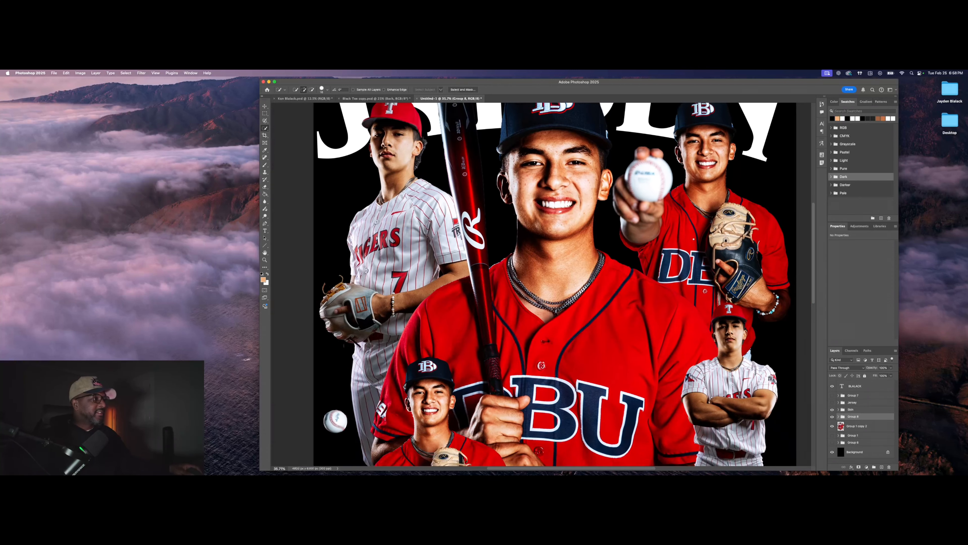
{"action": "scroll", "coordinate": [683, 289], "scroll_direction": "down", "scroll_amount": 3}
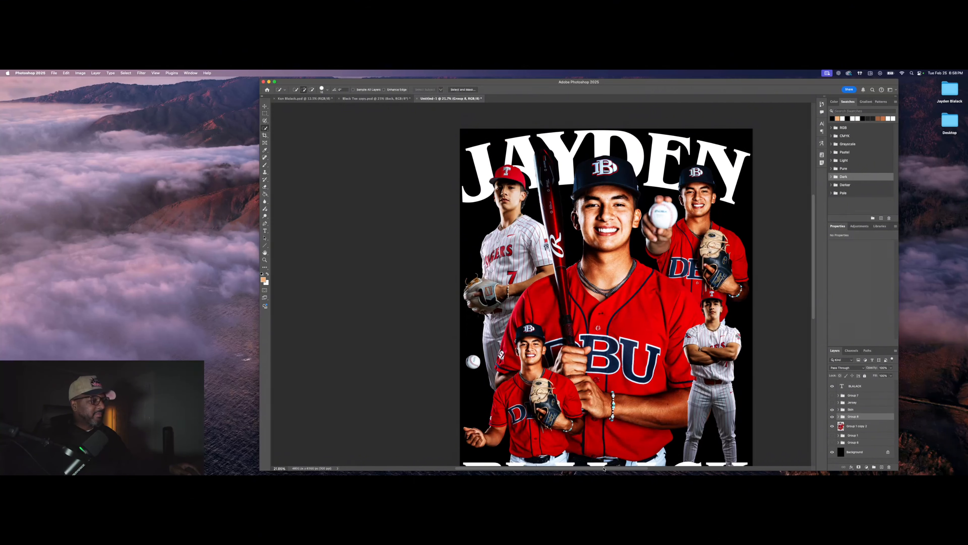
{"action": "scroll", "coordinate": [604, 469], "scroll_direction": "right", "scroll_amount": 3}
{"action": "scroll", "coordinate": [604, 392], "scroll_direction": "down", "scroll_amount": 2}
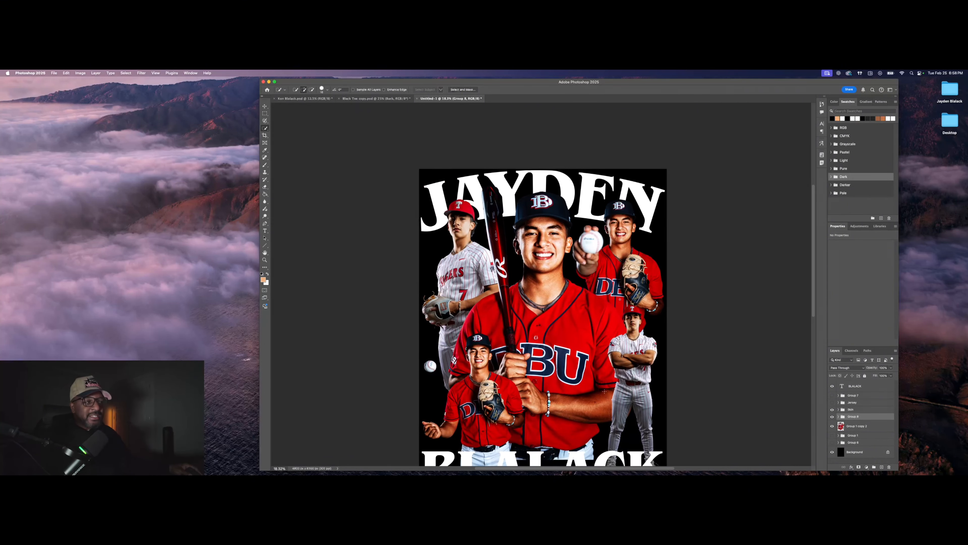
{"action": "scroll", "coordinate": [596, 381], "scroll_direction": "down", "scroll_amount": 3}
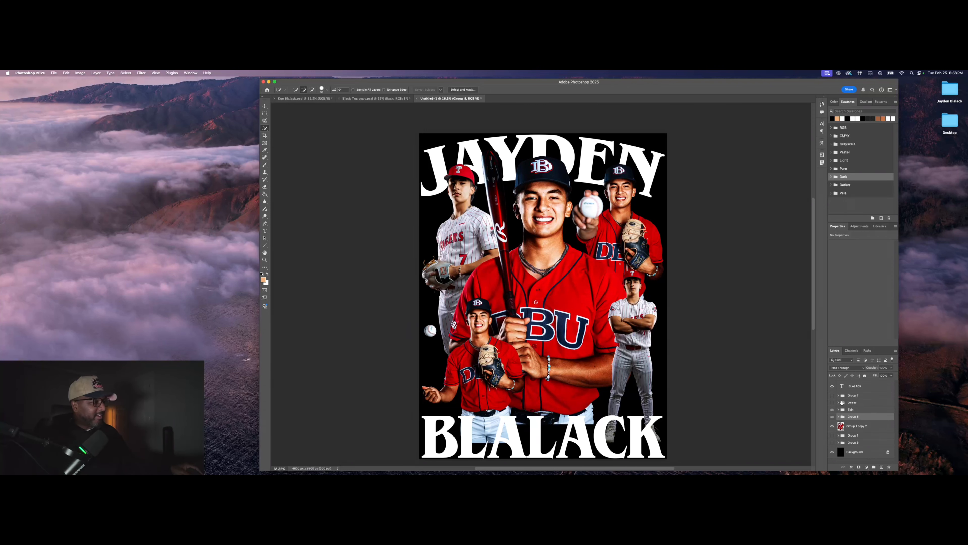
Step: Try converting Skin, Group 8 and Group 1 copy 2 to a smart object, then undo it
{"action": "left_click", "coordinate": [857, 409]}
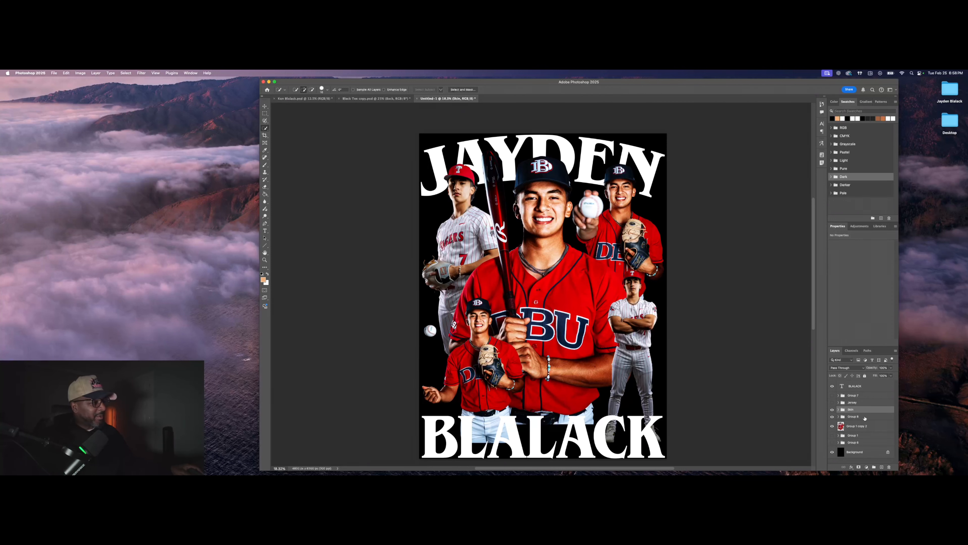
{"action": "left_click", "coordinate": [865, 417], "text": "shift"}
{"action": "left_click", "coordinate": [865, 425], "text": "shift"}
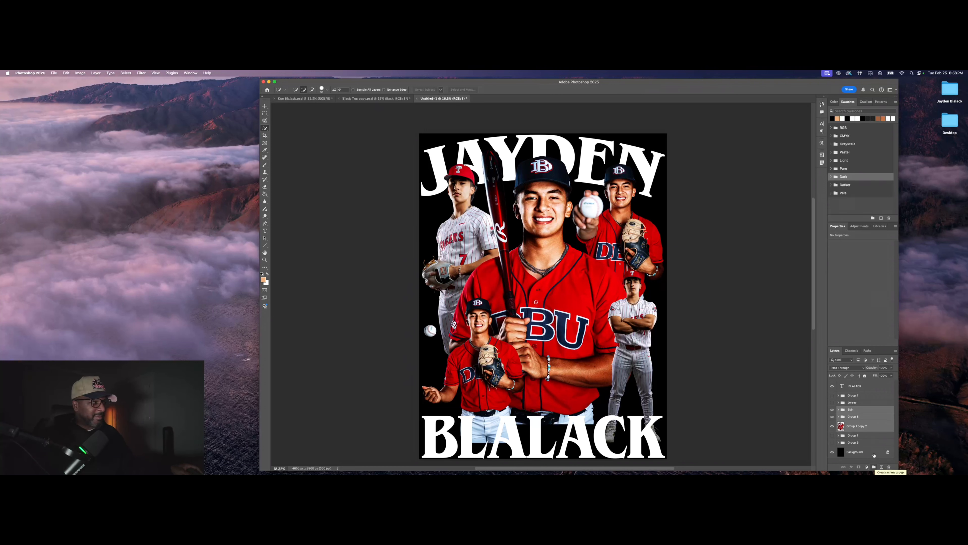
{"action": "right_click", "coordinate": [870, 420]}
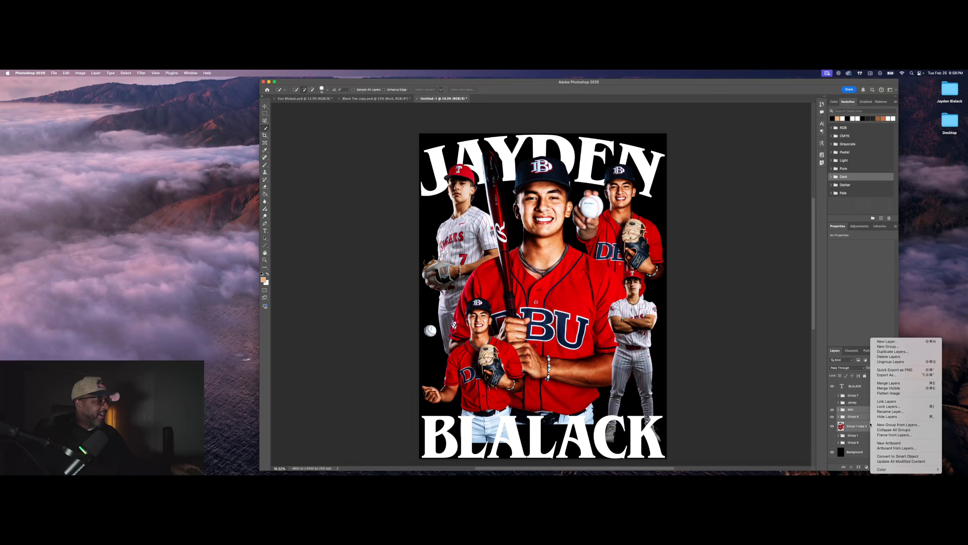
{"action": "left_click", "coordinate": [884, 457]}
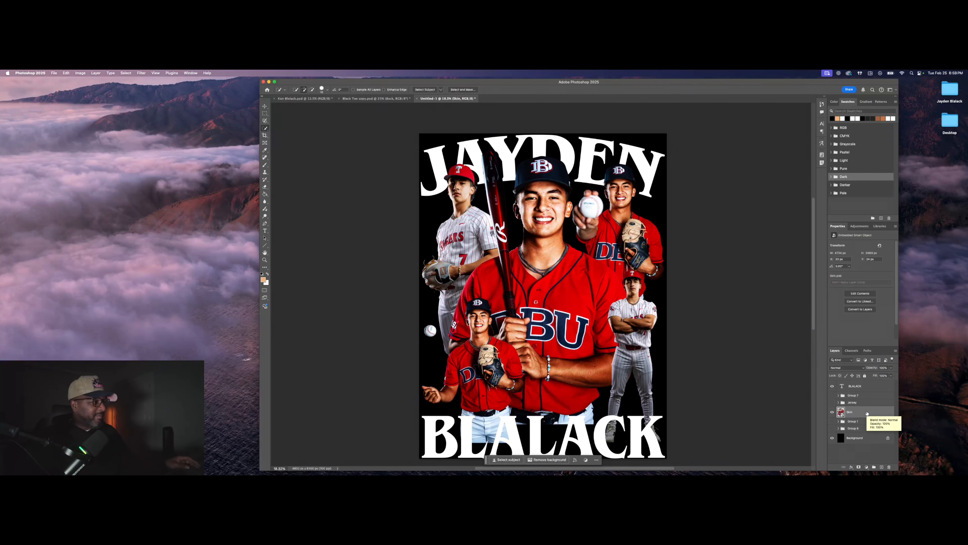
{"action": "left_click", "coordinate": [832, 403]}
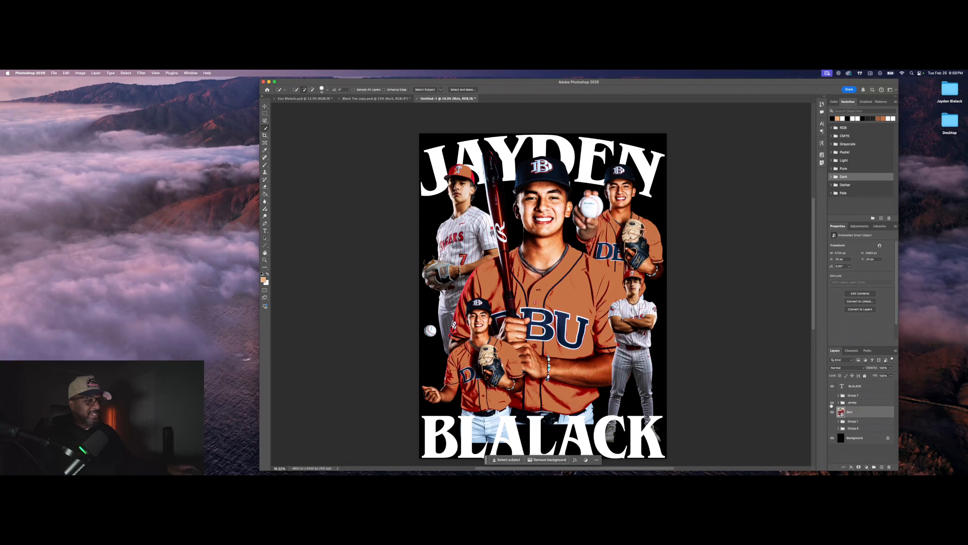
{"action": "left_click", "coordinate": [832, 402]}
{"action": "left_click", "coordinate": [871, 403]}
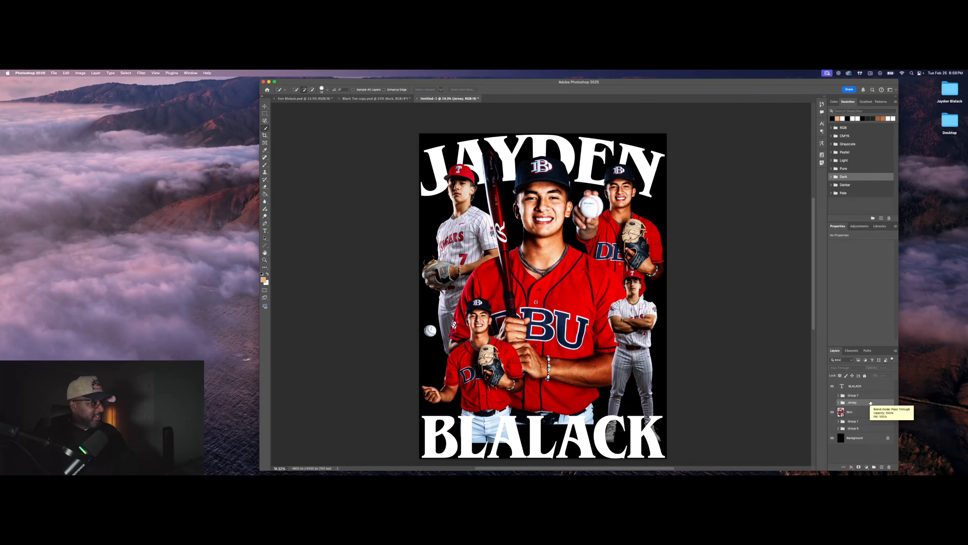
{"action": "key", "text": "BackSpace"}
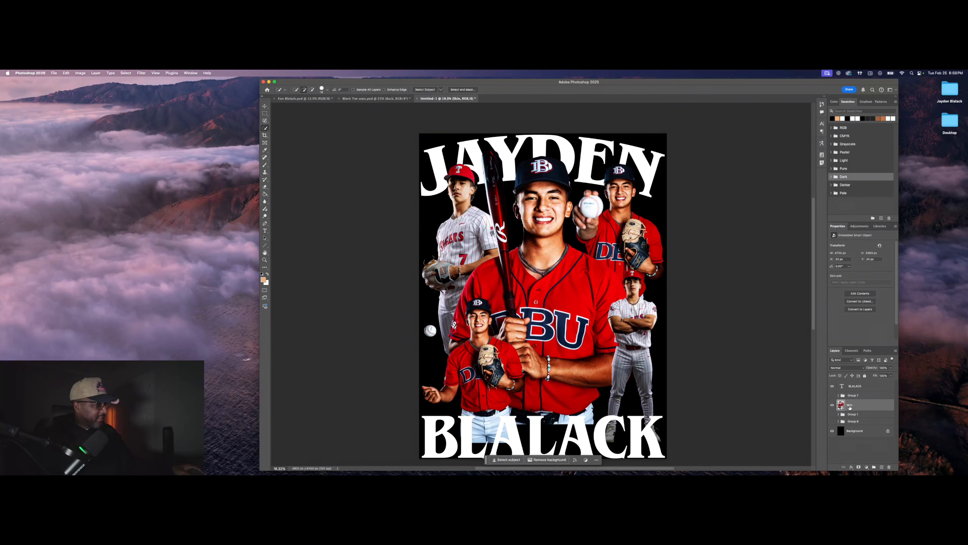
{"action": "key", "text": "super+z"}
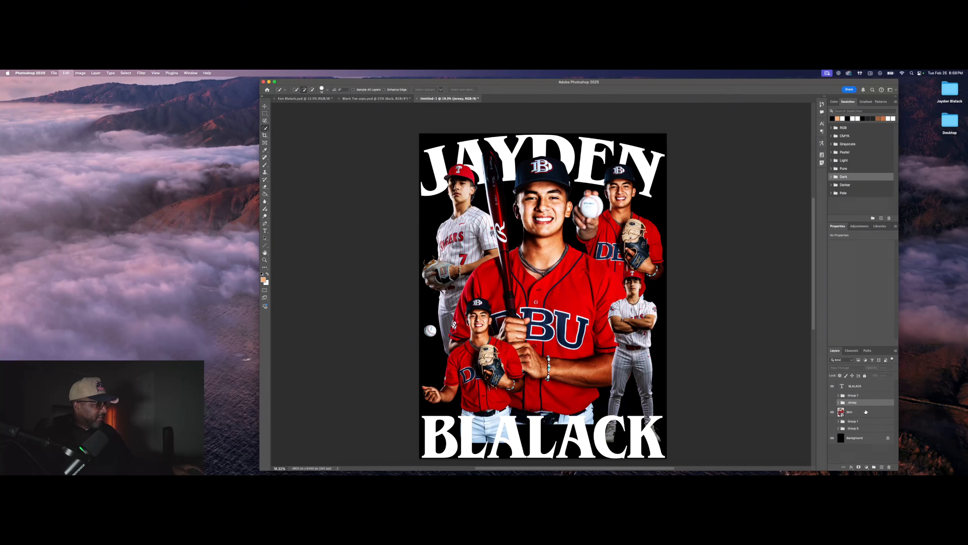
{"action": "key", "text": "super+z"}
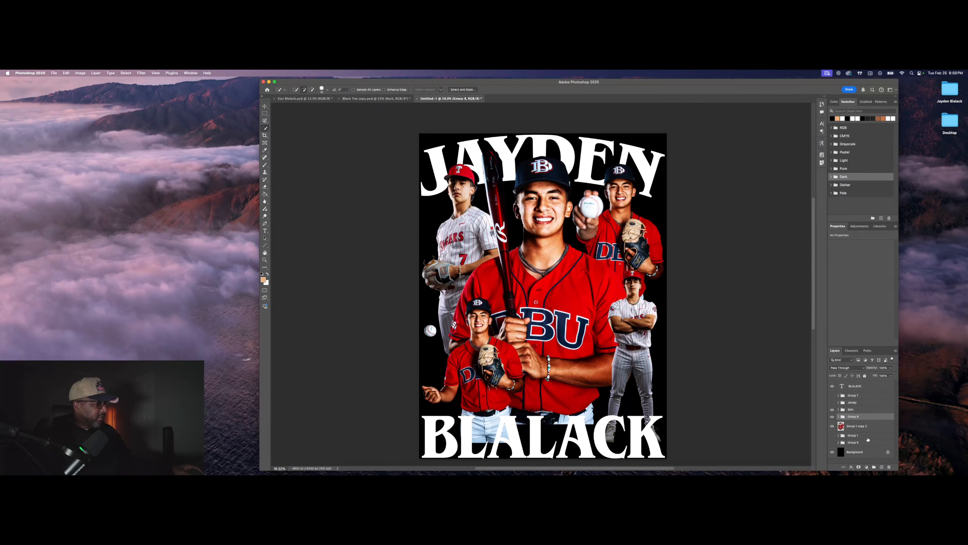
Step: Group Skin, Group 8 and Group 1 copy 2 into Group 9
{"action": "left_click", "coordinate": [871, 411]}
{"action": "left_click", "coordinate": [871, 418], "text": "shift"}
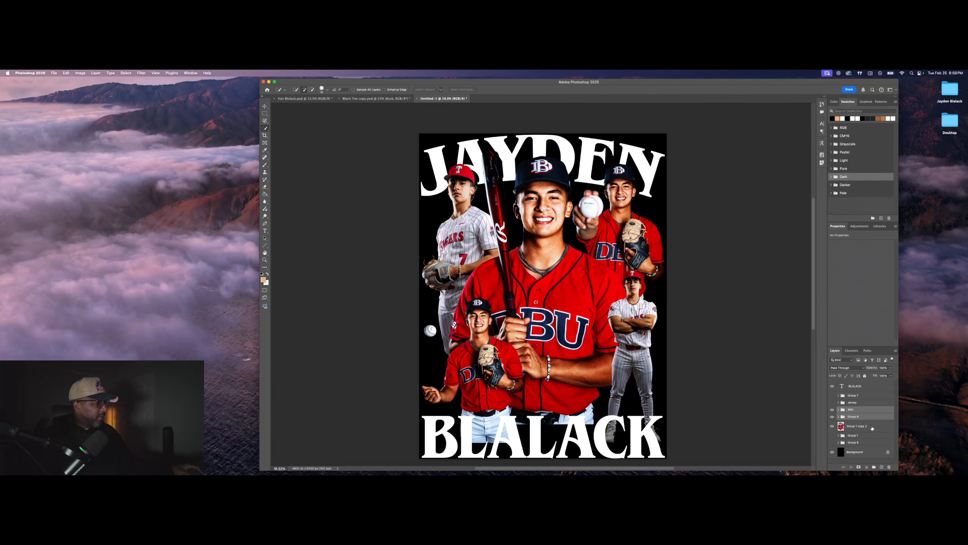
{"action": "left_click", "coordinate": [872, 423], "text": "shift"}
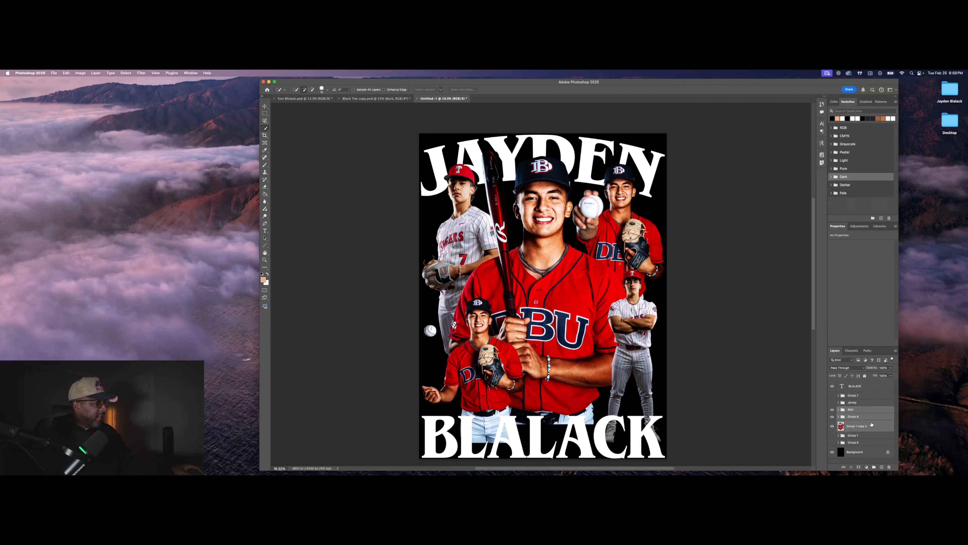
{"action": "right_click", "coordinate": [871, 424]}
{"action": "left_click", "coordinate": [869, 431]}
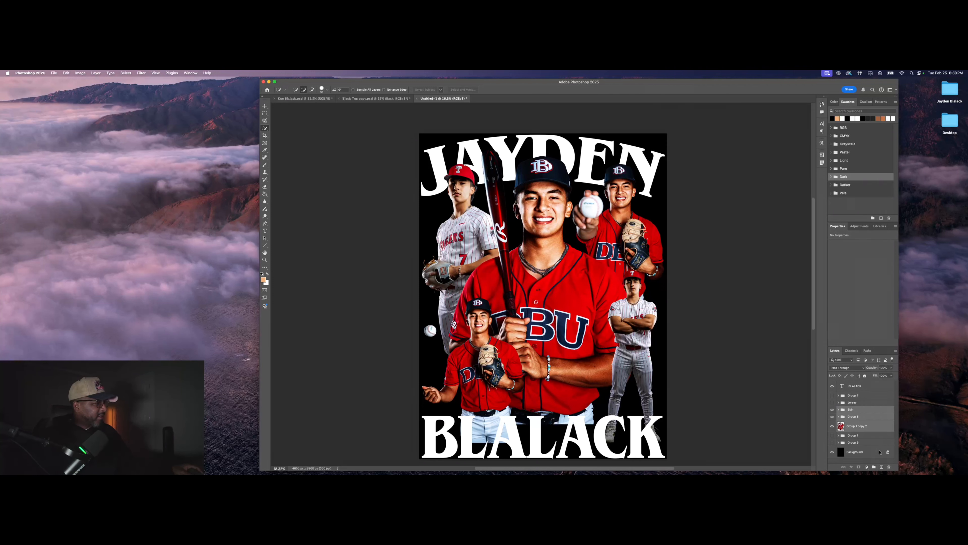
{"action": "left_click", "coordinate": [875, 467]}
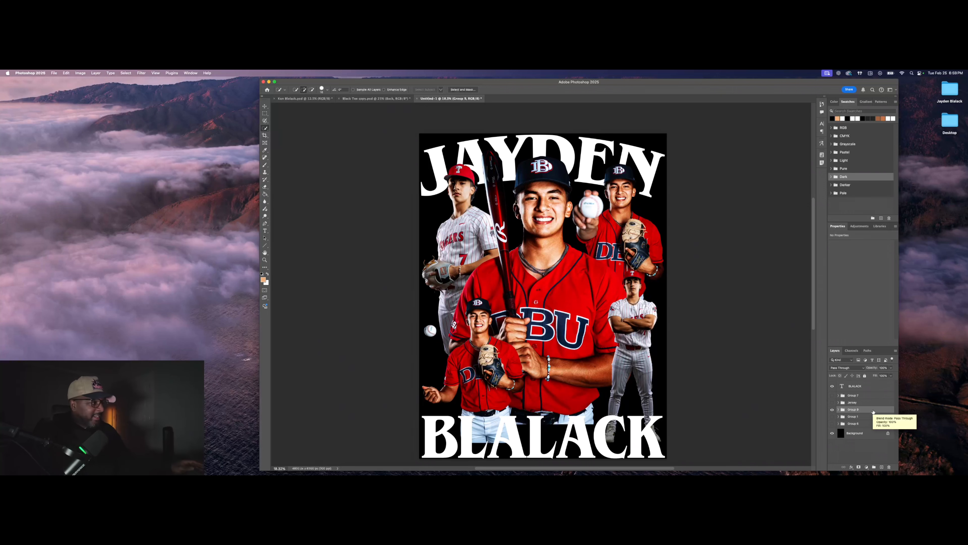
Step: Duplicate Group 9, merge the copy into one layer, and hide the original Group 9
{"action": "key", "text": "super+j"}
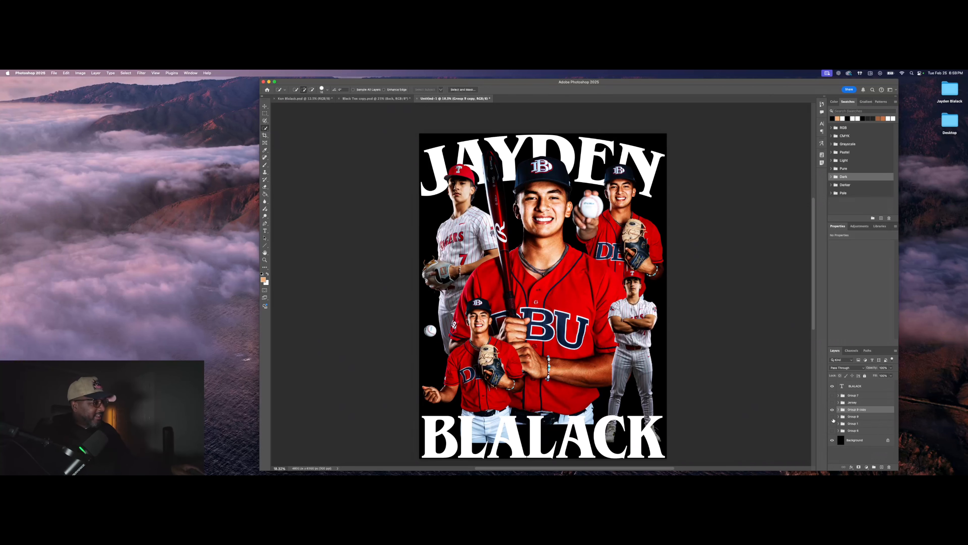
{"action": "right_click", "coordinate": [866, 412]}
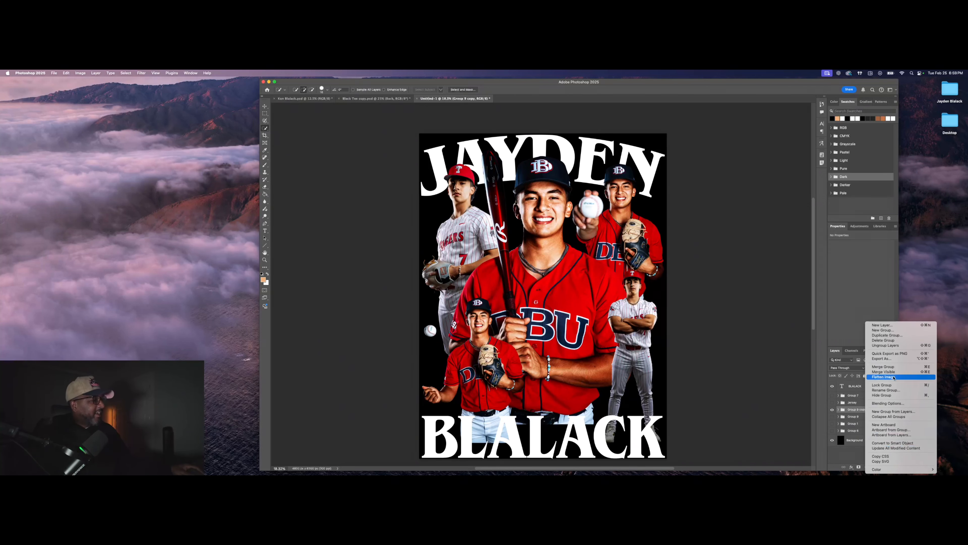
{"action": "left_click", "coordinate": [895, 368]}
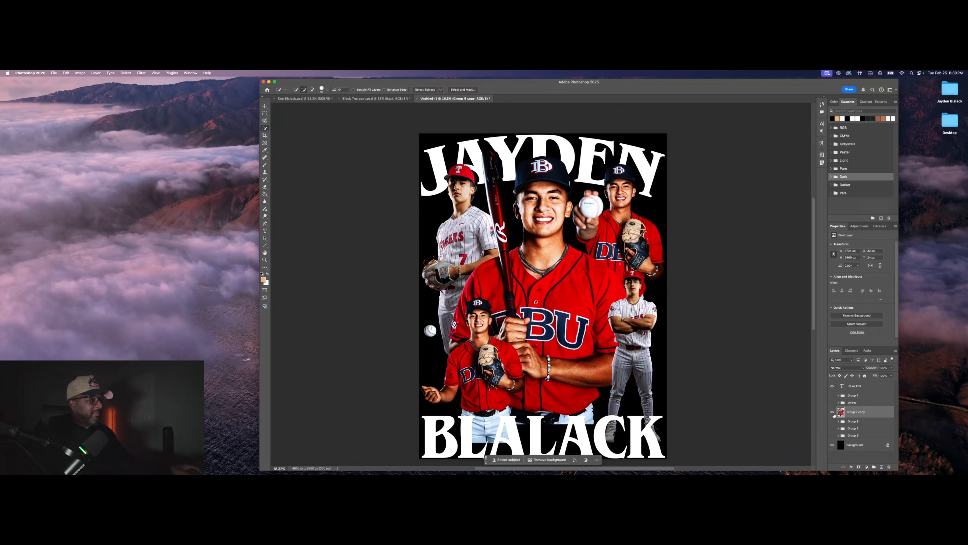
{"action": "left_click", "coordinate": [833, 413]}
{"action": "left_click", "coordinate": [832, 421]}
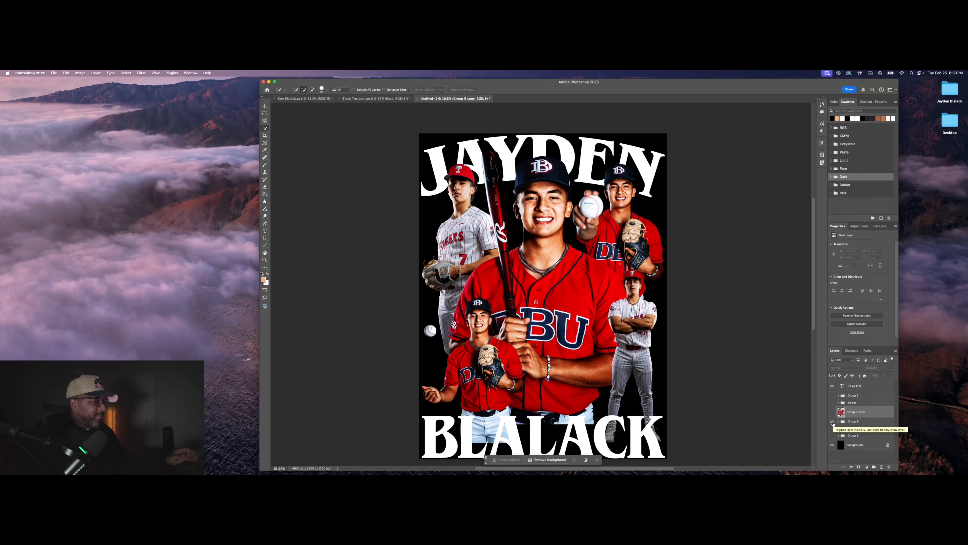
{"action": "left_click", "coordinate": [833, 422]}
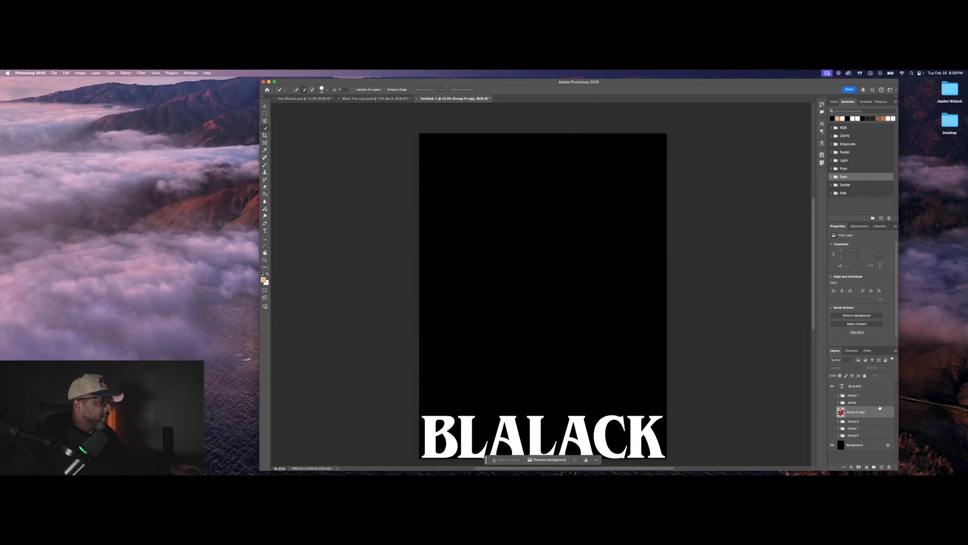
{"action": "left_click", "coordinate": [833, 412]}
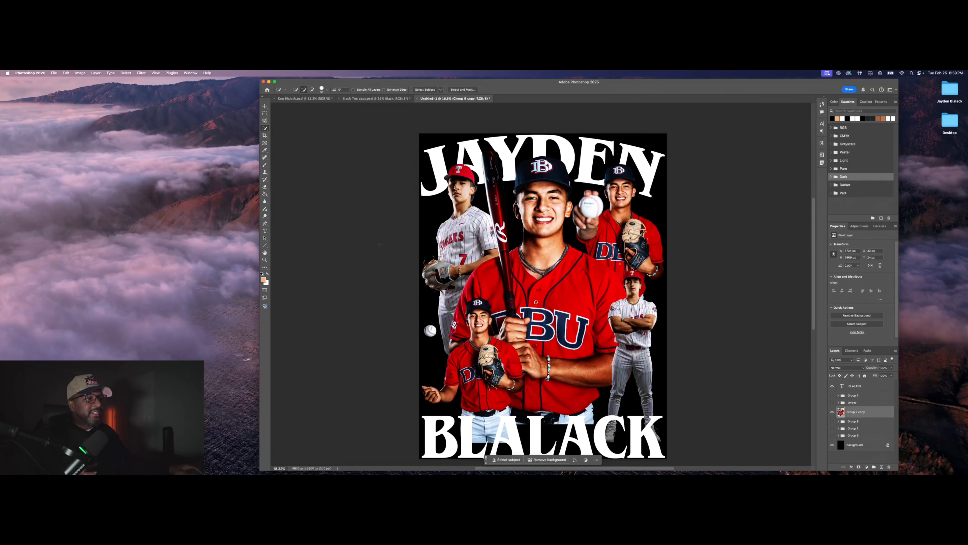
{"action": "left_click", "coordinate": [141, 73]}
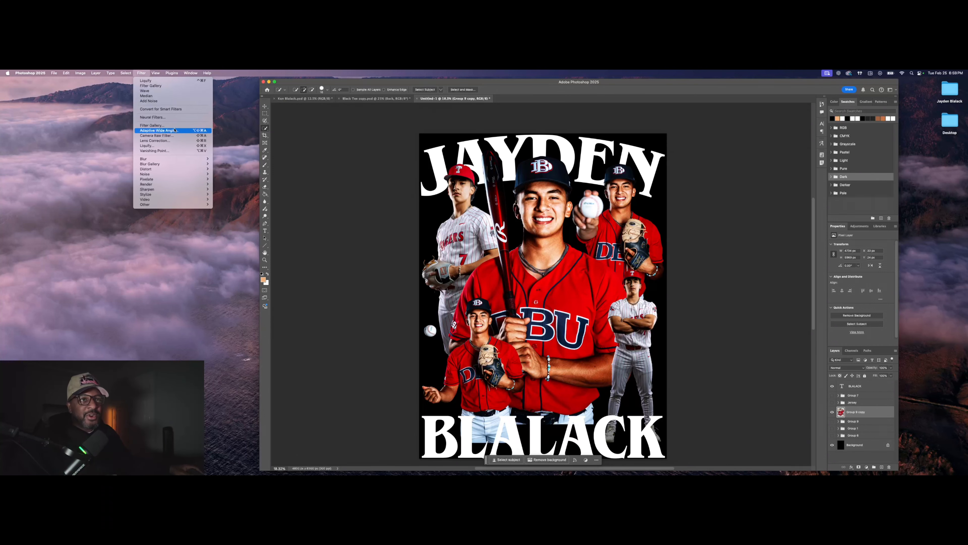
Step: Apply Camera Raw Filter with Contrast -12, Highlights +25 and Shadows +15
{"action": "left_click", "coordinate": [173, 136]}
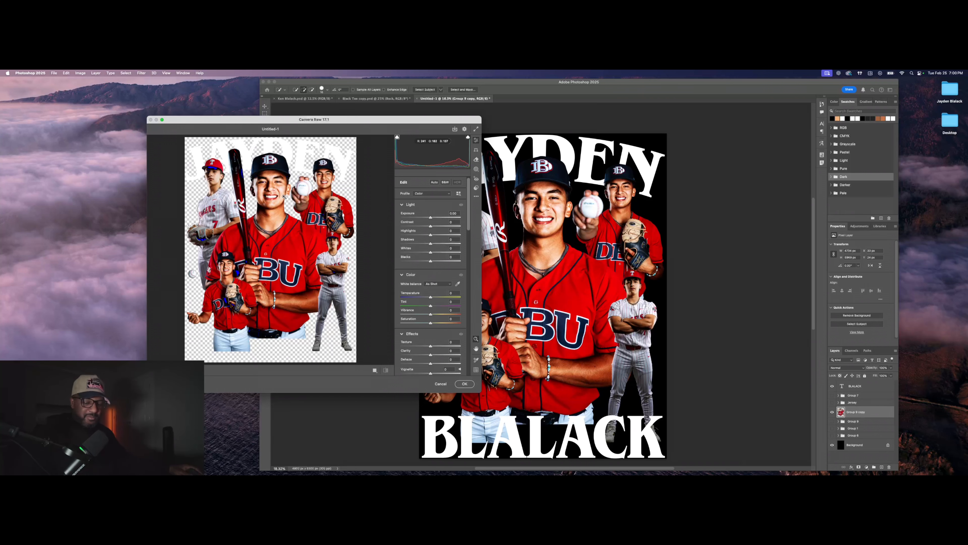
{"action": "scroll", "coordinate": [282, 198], "scroll_direction": "up", "scroll_amount": 1}
{"action": "scroll", "coordinate": [281, 196], "scroll_direction": "up", "scroll_amount": 5}
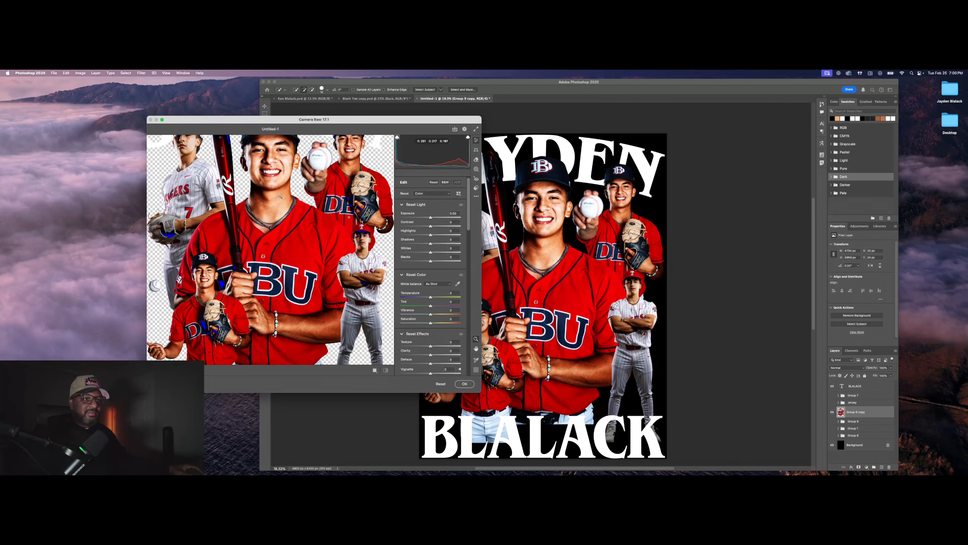
{"action": "scroll", "coordinate": [274, 211], "scroll_direction": "down", "scroll_amount": 1}
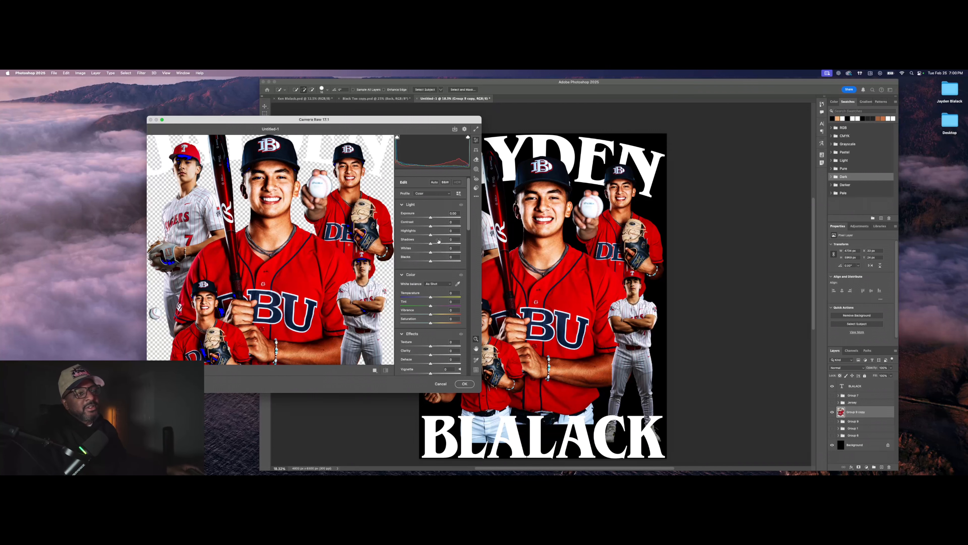
{"action": "mouse_move", "coordinate": [431, 227]}
{"action": "left_mouse_down"}
{"action": "mouse_move", "coordinate": [413, 229]}
{"action": "mouse_move", "coordinate": [424, 230]}
{"action": "left_mouse_up"}
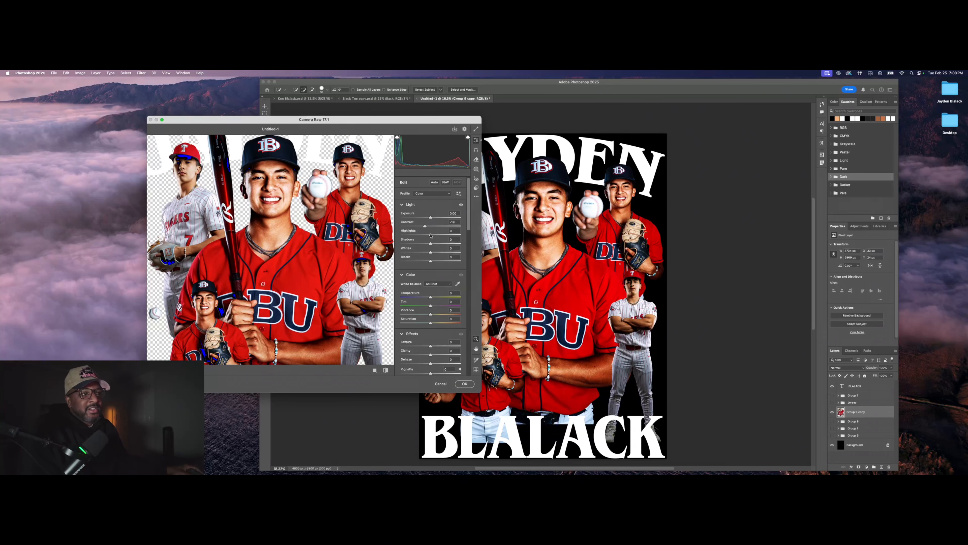
{"action": "left_click_drag", "start_coordinate": [431, 235], "coordinate": [438, 236]}
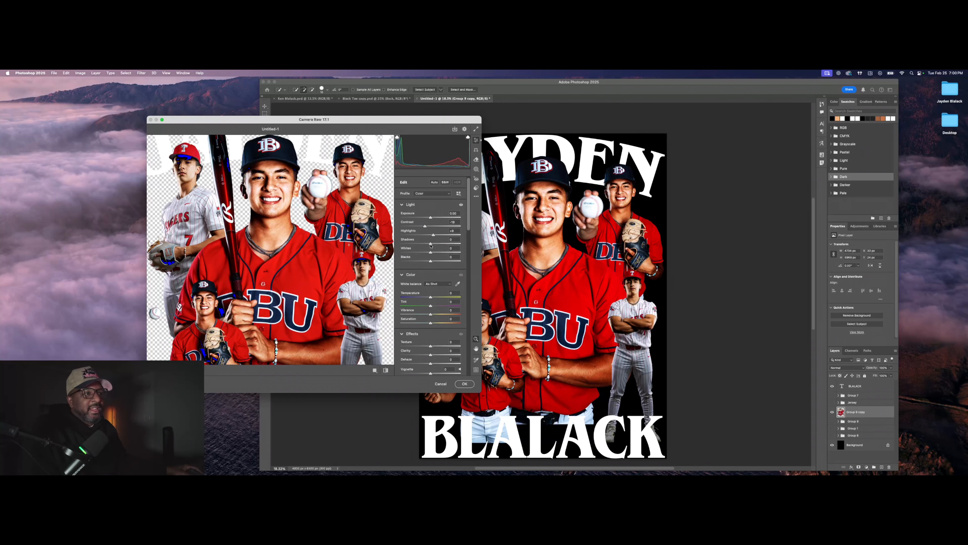
{"action": "left_click_drag", "start_coordinate": [423, 243], "coordinate": [475, 243]}
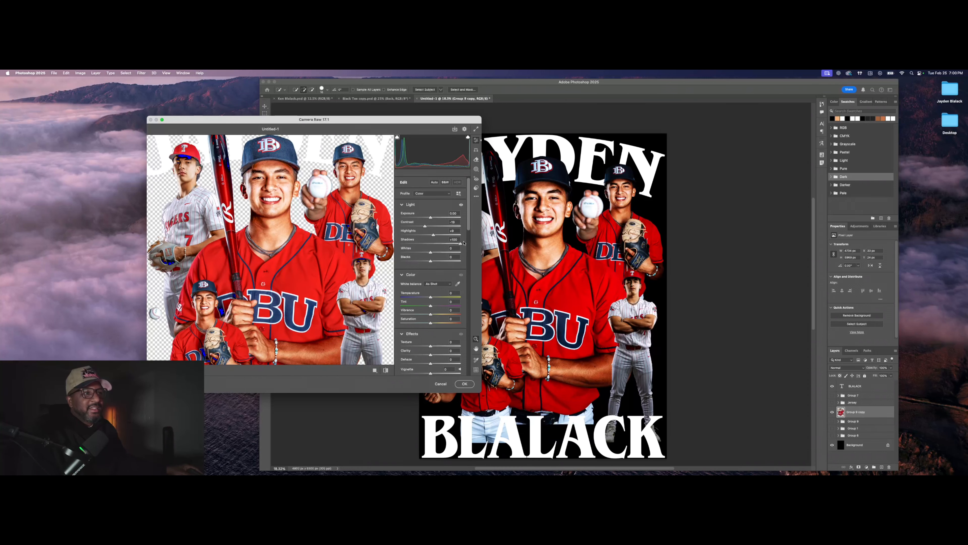
{"action": "left_click_drag", "start_coordinate": [461, 243], "coordinate": [435, 260]}
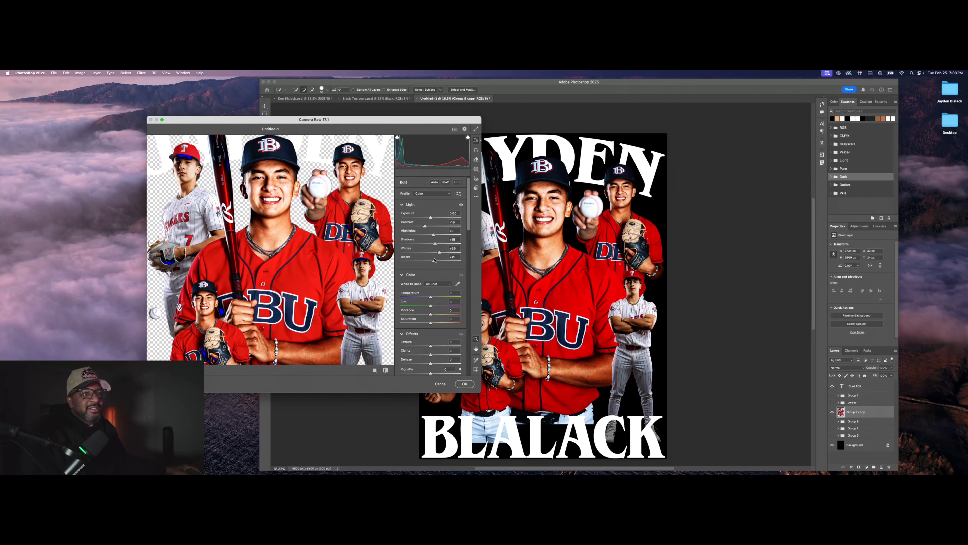
Step: Set Exposure to +0.35 and settle Texture at +12 after comparing on the zoomed face
{"action": "scroll", "coordinate": [436, 252], "scroll_direction": "down", "scroll_amount": 3}
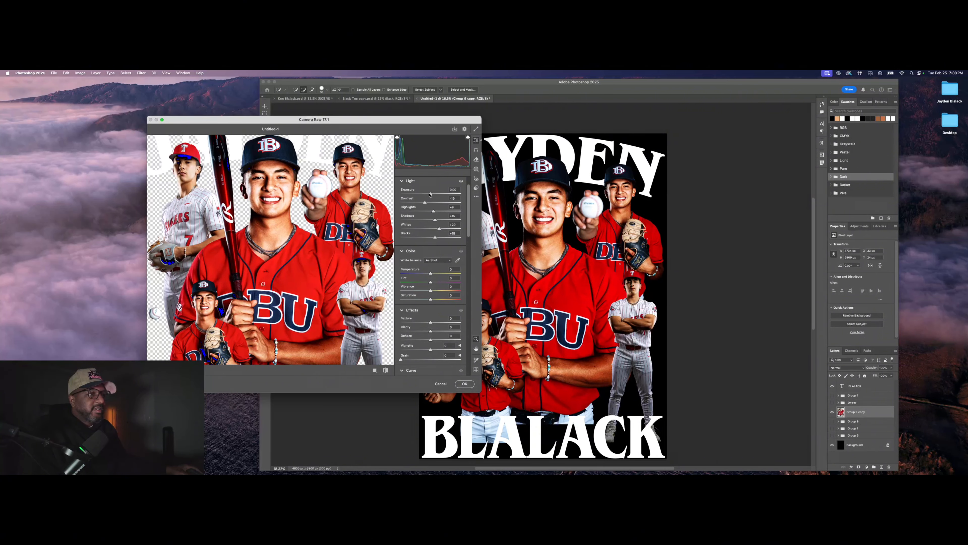
{"action": "left_click_drag", "start_coordinate": [430, 194], "coordinate": [431, 196]}
{"action": "scroll", "coordinate": [435, 221], "scroll_direction": "down", "scroll_amount": 5}
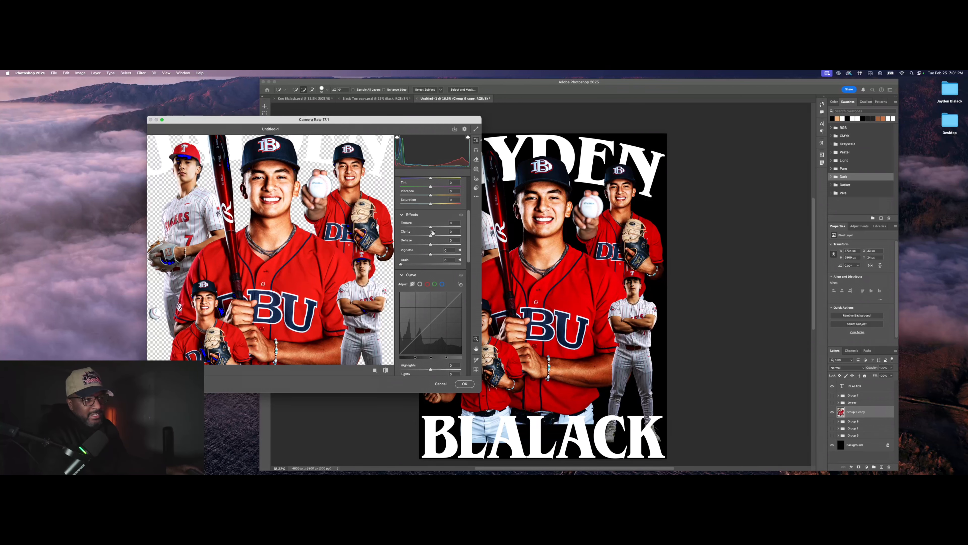
{"action": "mouse_move", "coordinate": [450, 229]}
{"action": "left_mouse_down"}
{"action": "mouse_move", "coordinate": [429, 230]}
{"action": "mouse_move", "coordinate": [442, 231]}
{"action": "left_mouse_up"}
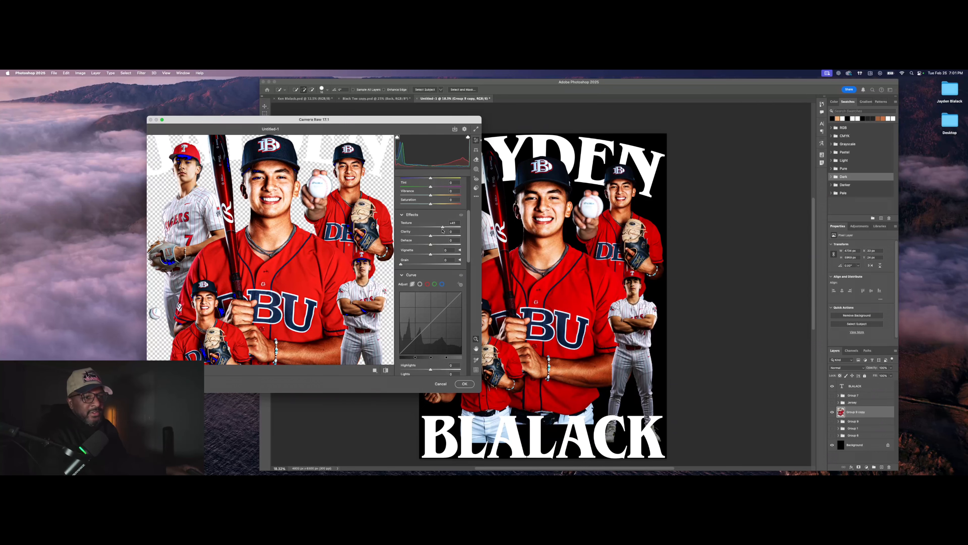
{"action": "left_click", "coordinate": [263, 180]}
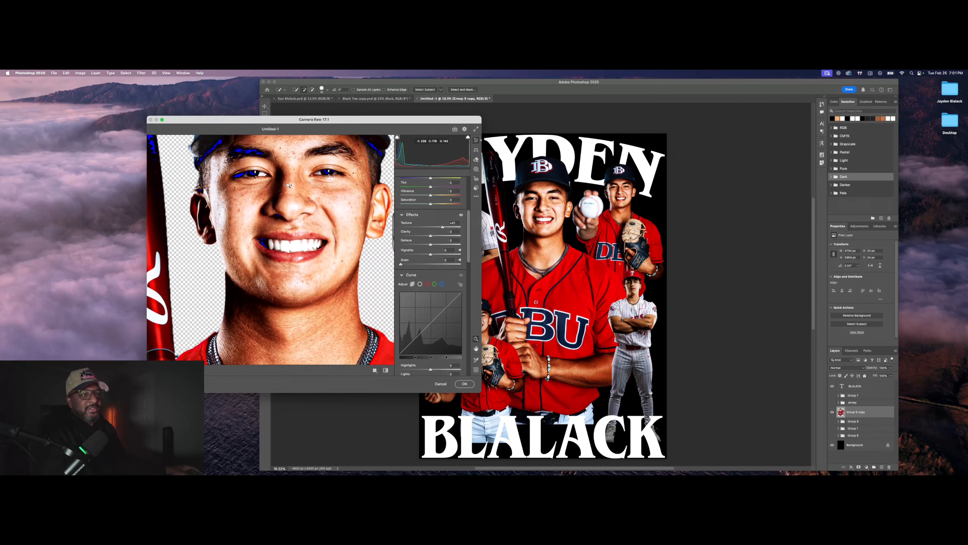
{"action": "left_click_drag", "start_coordinate": [443, 228], "coordinate": [408, 228]}
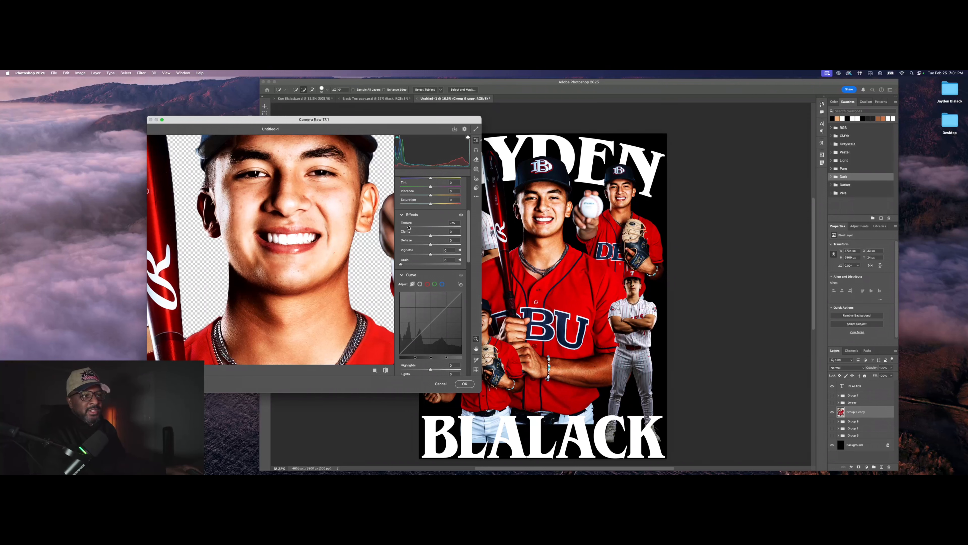
{"action": "left_click_drag", "start_coordinate": [409, 227], "coordinate": [451, 228]}
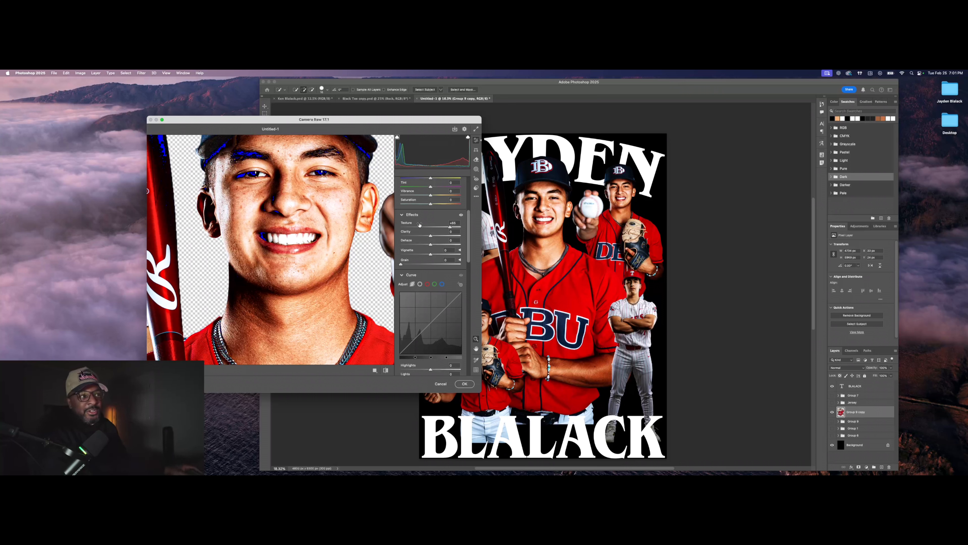
{"action": "left_click_drag", "start_coordinate": [445, 227], "coordinate": [461, 226]}
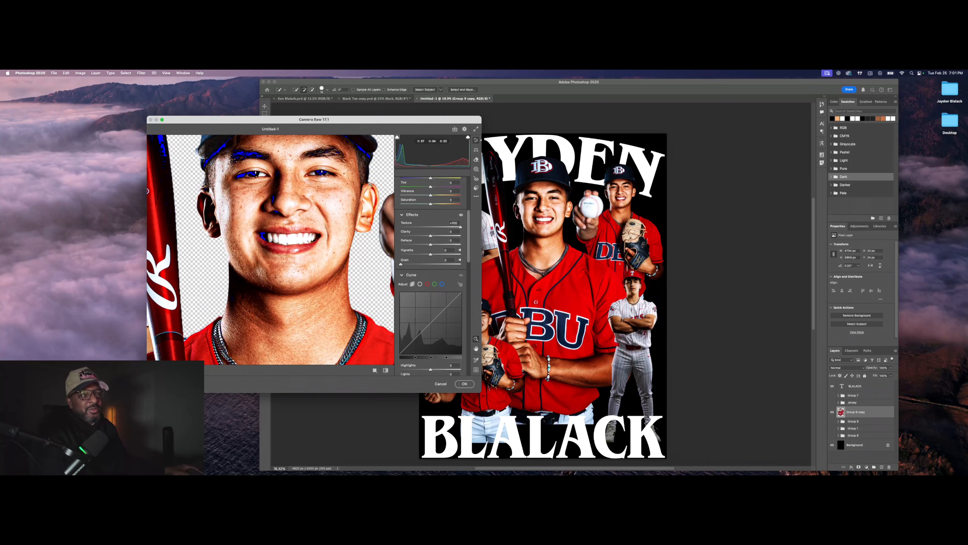
{"action": "mouse_move", "coordinate": [312, 196]}
{"action": "left_mouse_down"}
{"action": "mouse_move", "coordinate": [352, 195]}
{"action": "mouse_move", "coordinate": [292, 194]}
{"action": "mouse_move", "coordinate": [310, 194]}
{"action": "mouse_move", "coordinate": [309, 206]}
{"action": "left_mouse_up"}
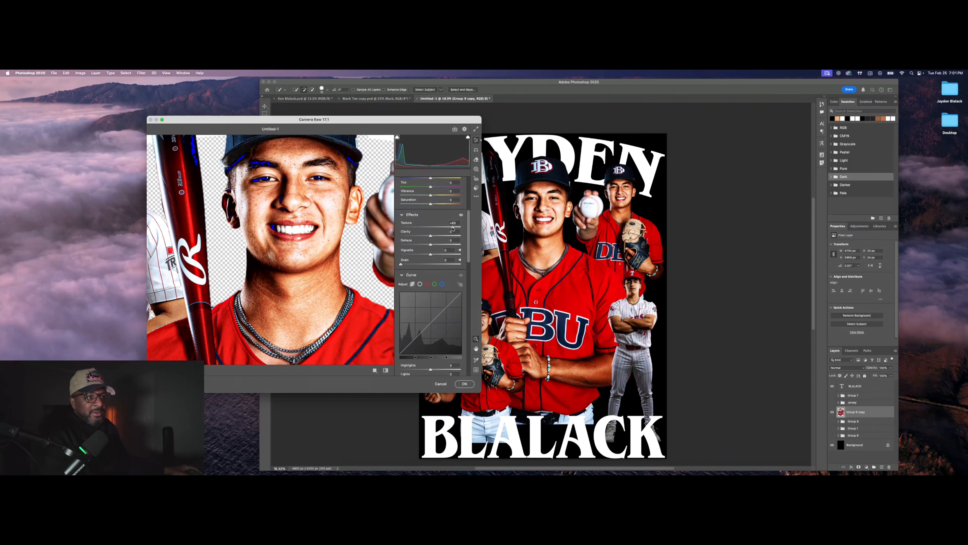
{"action": "left_click_drag", "start_coordinate": [437, 228], "coordinate": [429, 229]}
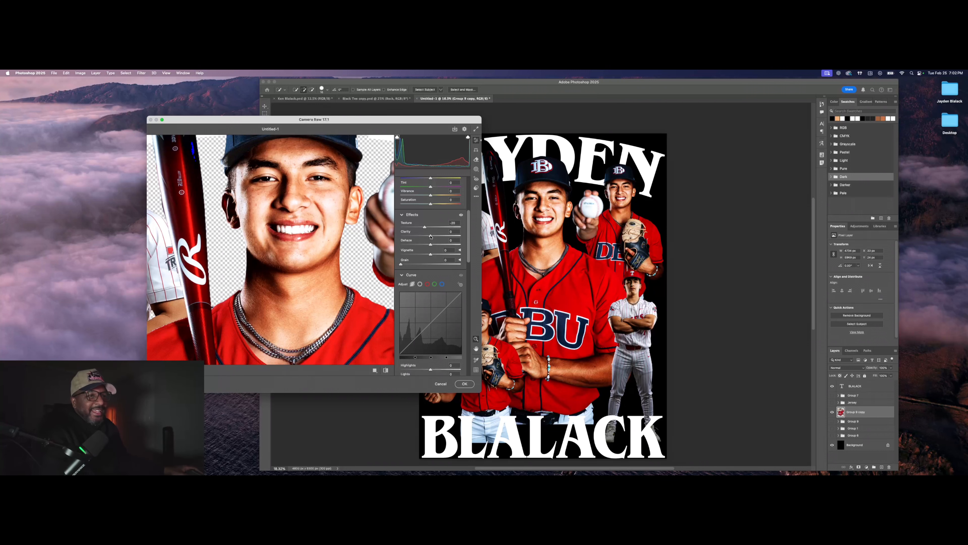
Step: Set Clarity to +45 and fit the whole collage in the preview
{"action": "left_click_drag", "start_coordinate": [431, 237], "coordinate": [444, 238]}
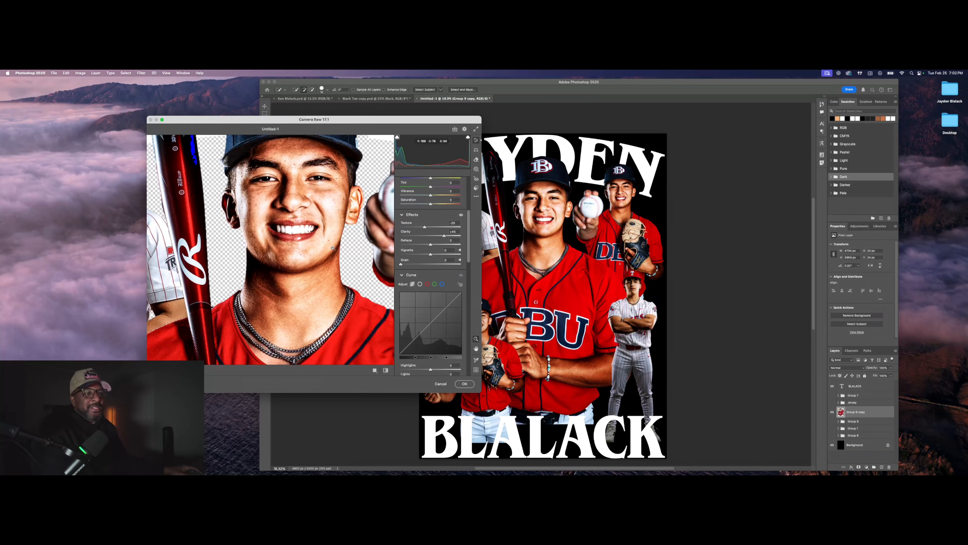
{"action": "left_click_drag", "start_coordinate": [331, 250], "coordinate": [312, 254]}
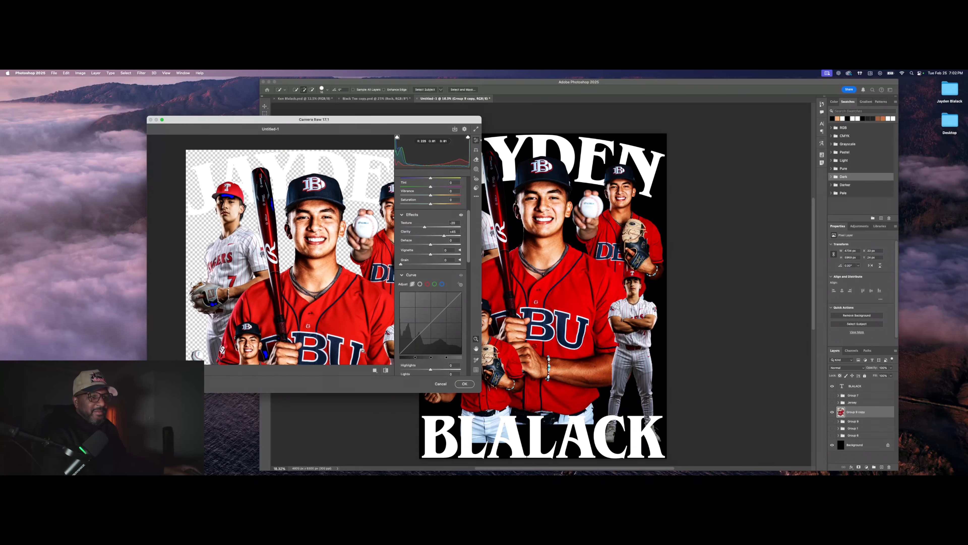
{"action": "left_click_drag", "start_coordinate": [360, 292], "coordinate": [355, 291]}
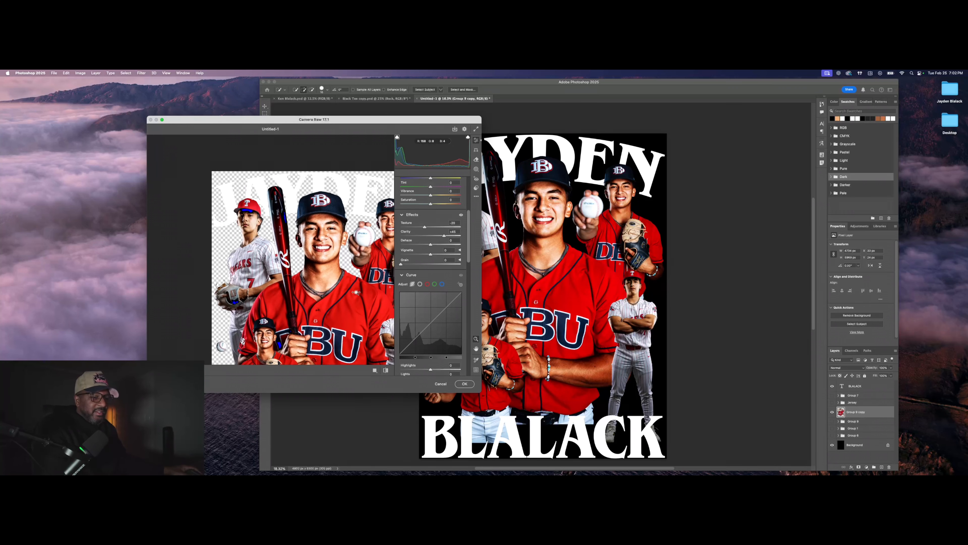
{"action": "scroll", "coordinate": [364, 320], "scroll_direction": "down", "scroll_amount": 2}
{"action": "scroll", "coordinate": [338, 311], "scroll_direction": "down", "scroll_amount": 1}
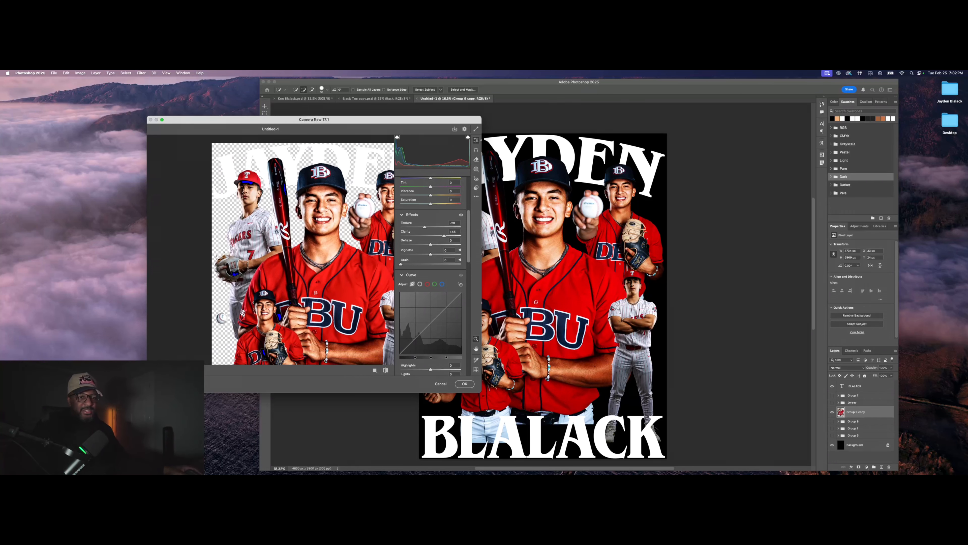
{"action": "key", "text": "super+0"}
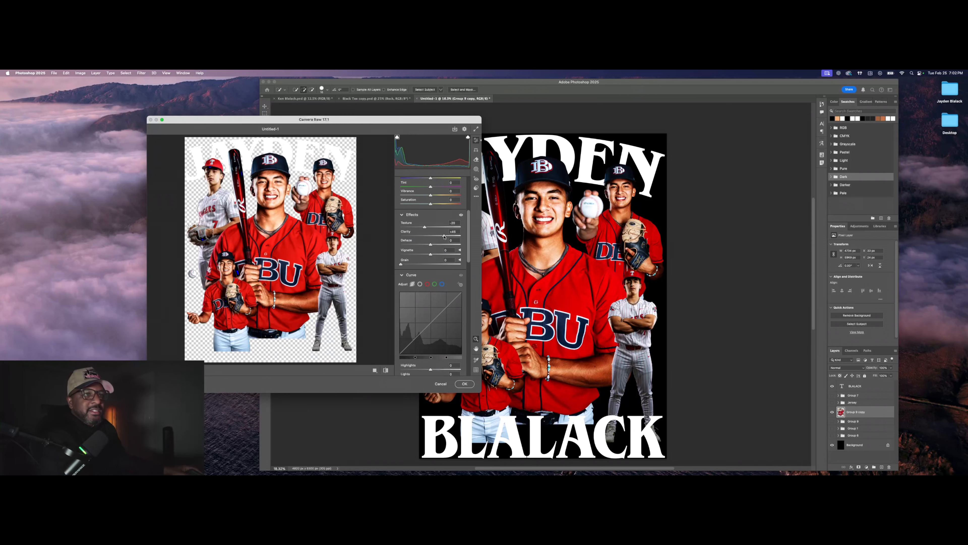
Step: Reduce Clarity to +34 and raise Grain to 65, checking the face up close
{"action": "mouse_move", "coordinate": [444, 237]}
{"action": "left_mouse_down"}
{"action": "mouse_move", "coordinate": [413, 235]}
{"action": "mouse_move", "coordinate": [444, 237]}
{"action": "left_mouse_up"}
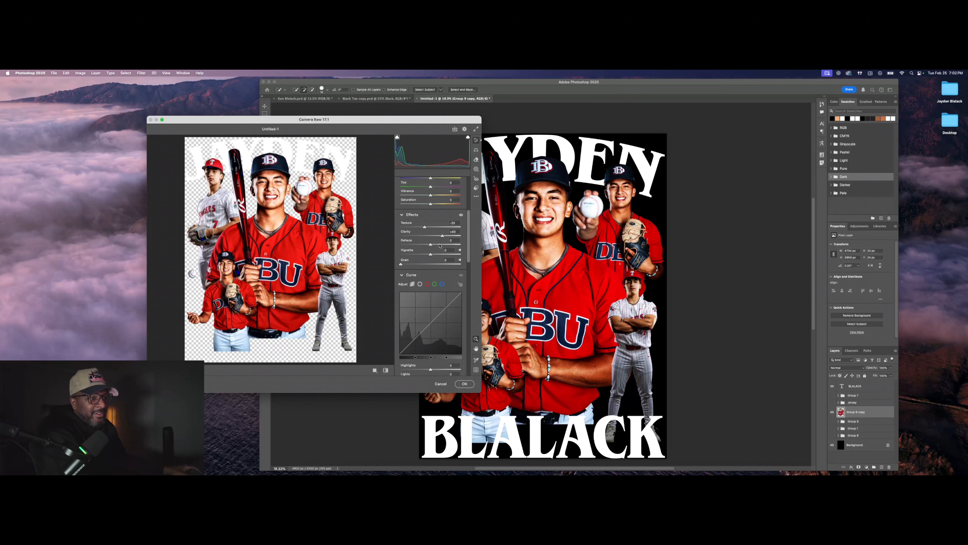
{"action": "scroll", "coordinate": [431, 261], "scroll_direction": "down", "scroll_amount": 1}
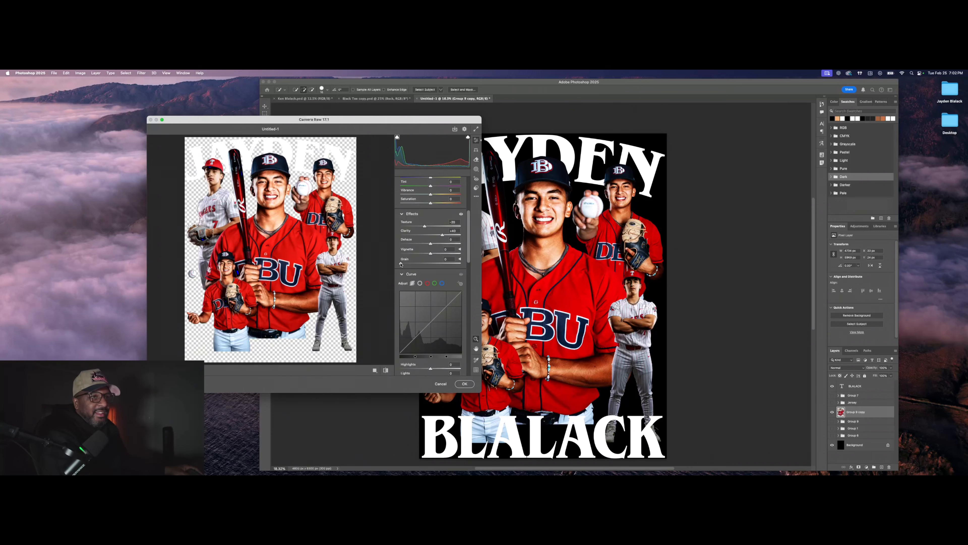
{"action": "left_click_drag", "start_coordinate": [438, 264], "coordinate": [421, 265]}
{"action": "left_click", "coordinate": [272, 195]}
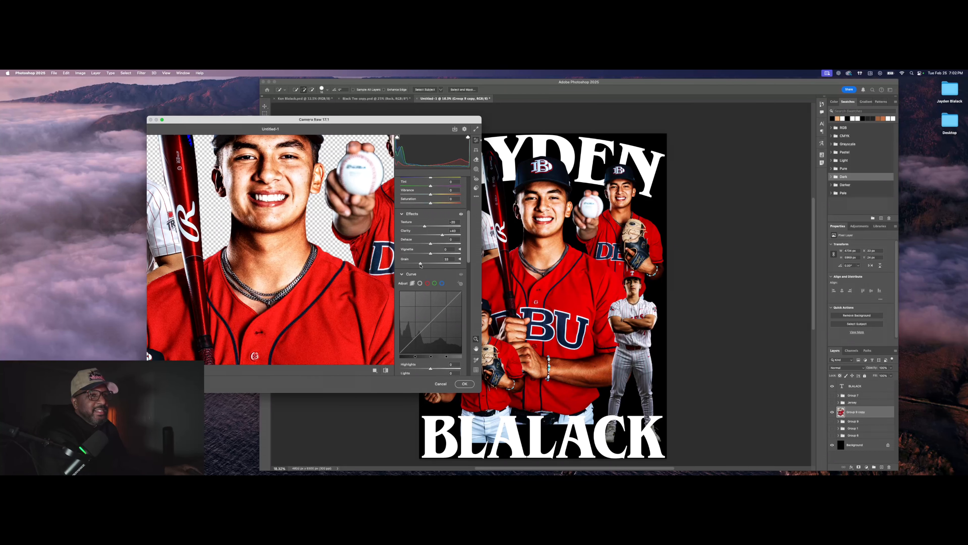
{"action": "left_click", "coordinate": [252, 244]}
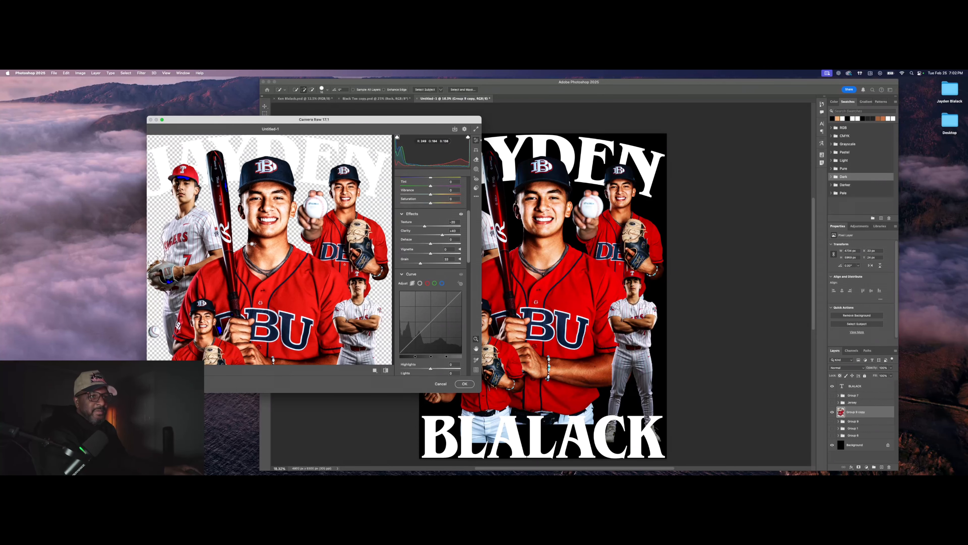
{"action": "scroll", "coordinate": [450, 279], "scroll_direction": "down", "scroll_amount": 5}
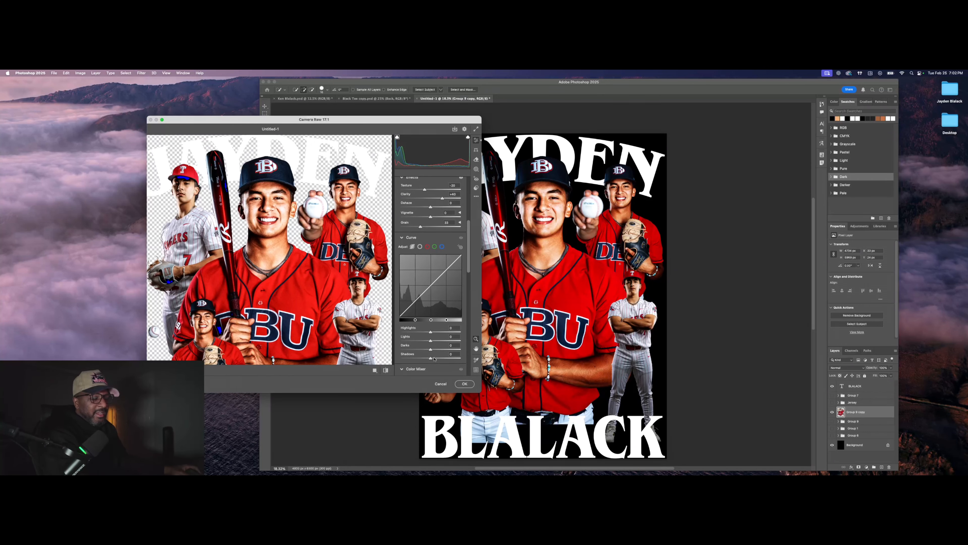
{"action": "scroll", "coordinate": [435, 332], "scroll_direction": "down", "scroll_amount": 2}
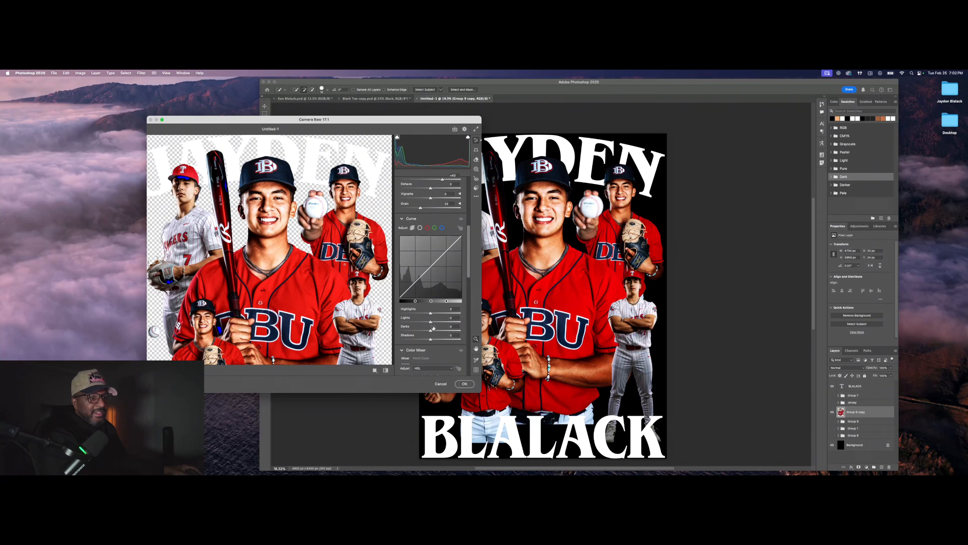
Step: Set the tone curve's Lights to +10 and Darks to +8
{"action": "mouse_move", "coordinate": [431, 322]}
{"action": "left_mouse_down"}
{"action": "mouse_move", "coordinate": [440, 323]}
{"action": "mouse_move", "coordinate": [423, 324]}
{"action": "mouse_move", "coordinate": [433, 324]}
{"action": "left_mouse_up"}
{"action": "left_click_drag", "start_coordinate": [434, 324], "coordinate": [434, 323]}
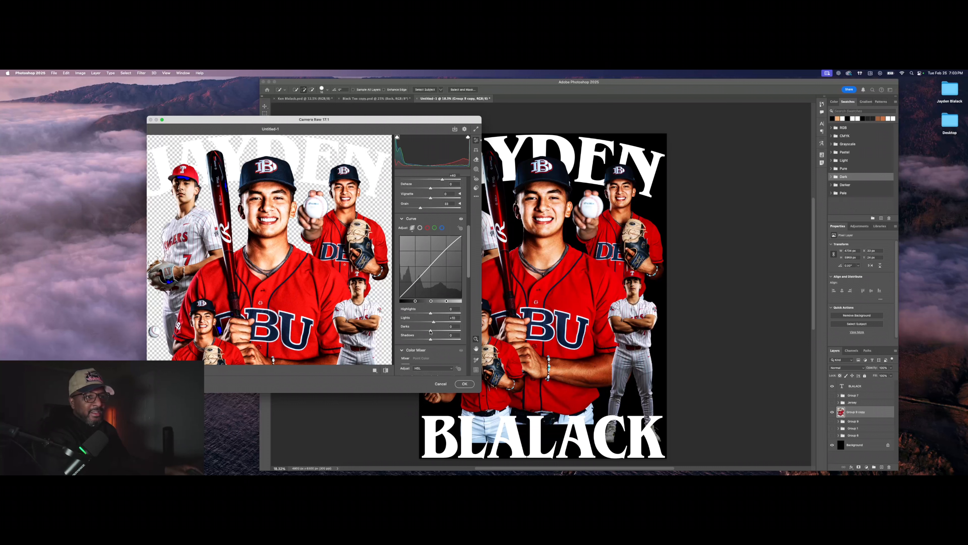
{"action": "mouse_move", "coordinate": [431, 330]}
{"action": "left_mouse_down"}
{"action": "mouse_move", "coordinate": [410, 340]}
{"action": "mouse_move", "coordinate": [444, 340]}
{"action": "mouse_move", "coordinate": [434, 341]}
{"action": "left_mouse_up"}
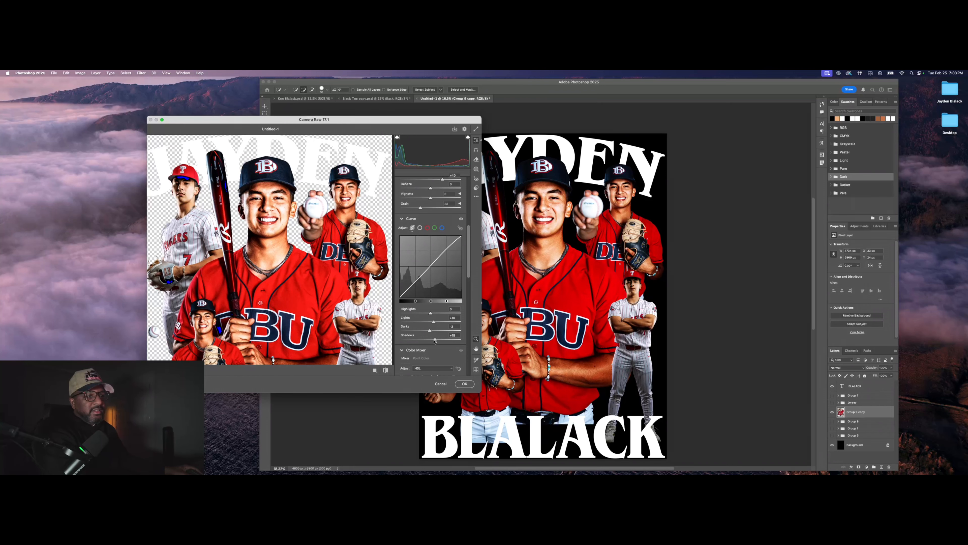
{"action": "scroll", "coordinate": [443, 336], "scroll_direction": "down", "scroll_amount": 5}
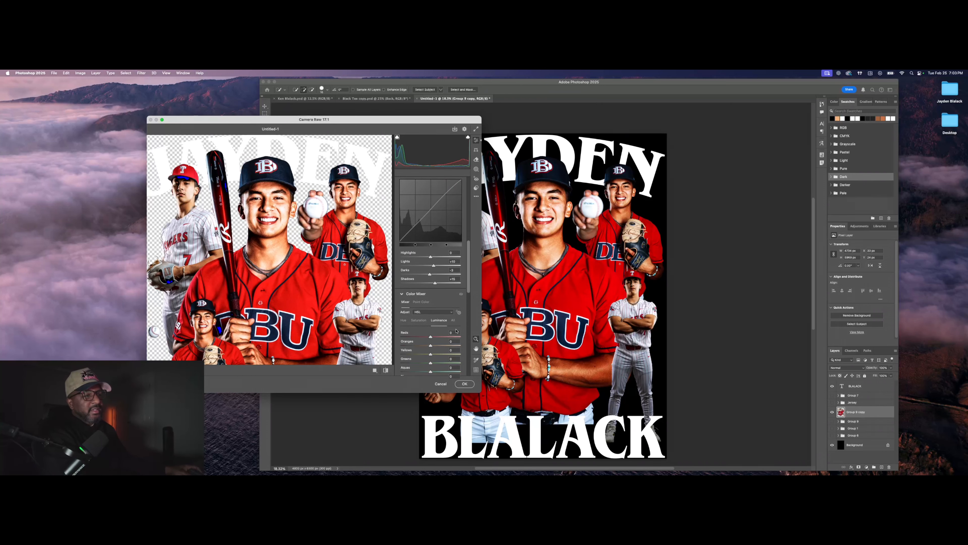
{"action": "scroll", "coordinate": [439, 309], "scroll_direction": "down", "scroll_amount": 2}
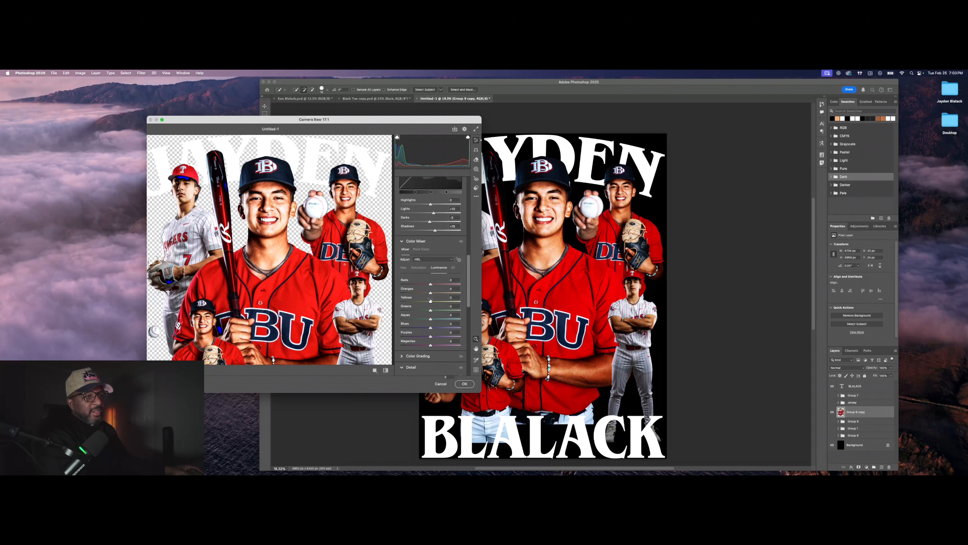
{"action": "scroll", "coordinate": [439, 296], "scroll_direction": "down", "scroll_amount": 1}
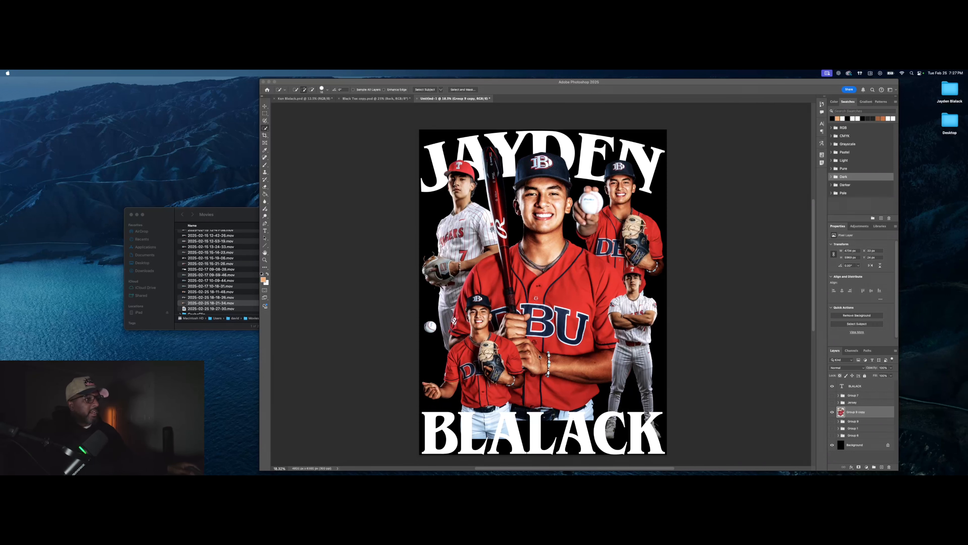
{"action": "left_click", "coordinate": [832, 431]}
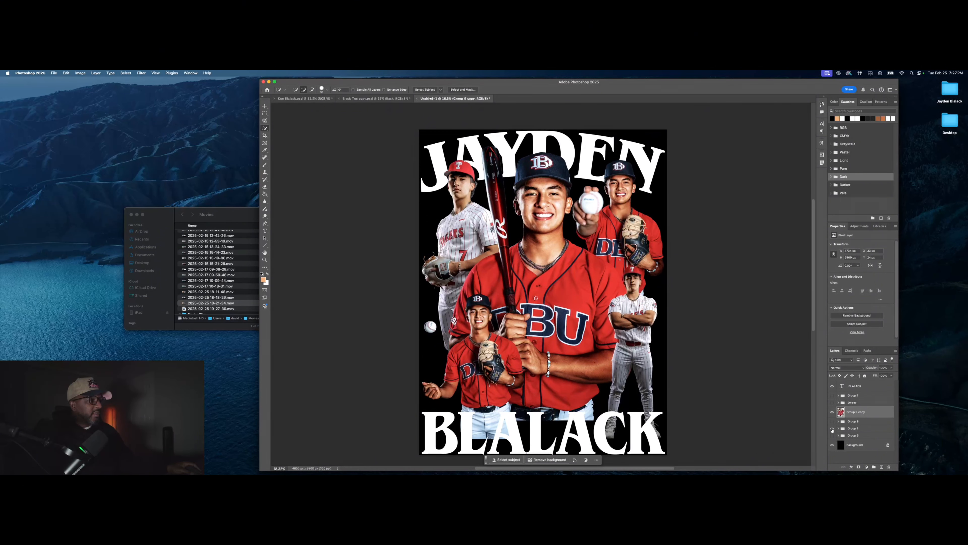
{"action": "left_click", "coordinate": [833, 412]}
{"action": "left_click", "coordinate": [832, 412]}
{"action": "left_click", "coordinate": [832, 413]}
{"action": "left_click", "coordinate": [832, 413]}
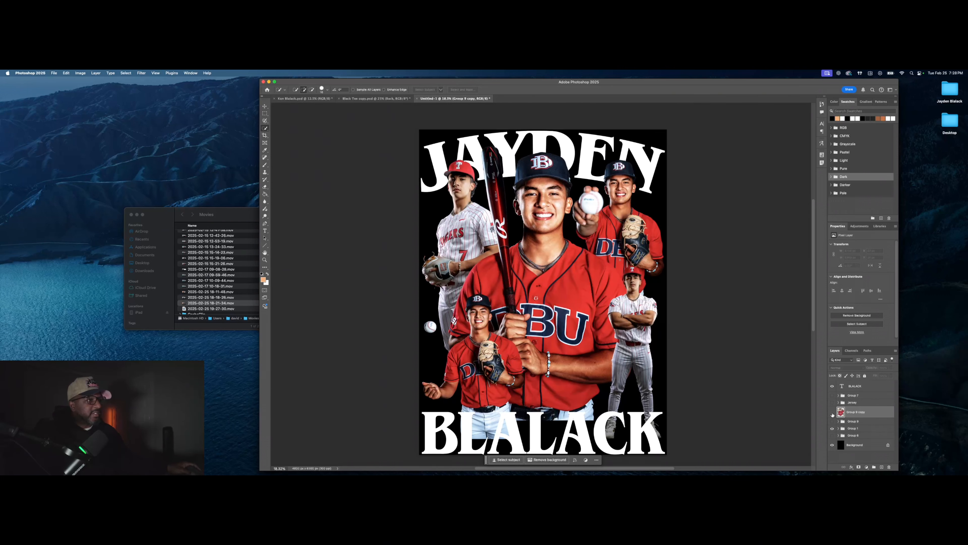
{"action": "left_click", "coordinate": [832, 413]}
{"action": "left_click", "coordinate": [832, 412]}
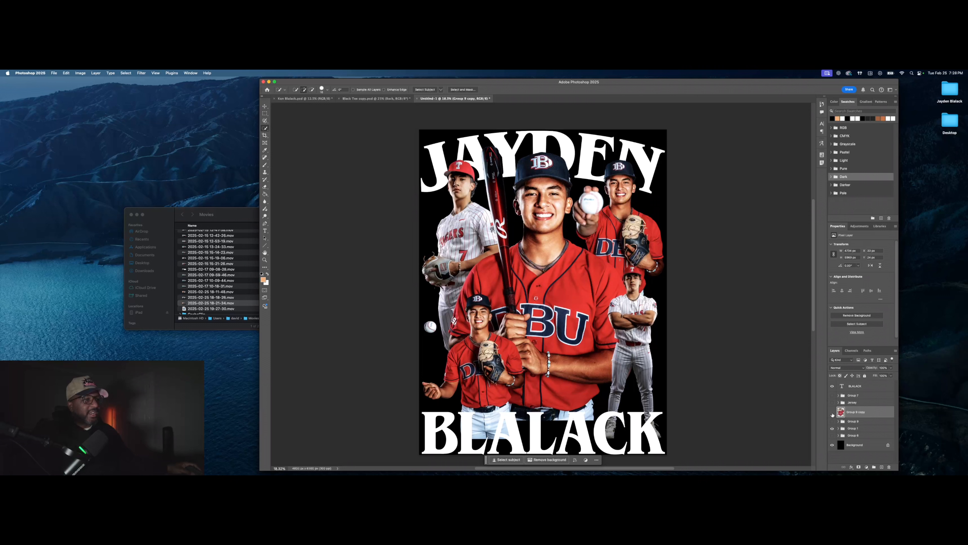
{"action": "left_click", "coordinate": [832, 413]}
{"action": "left_click", "coordinate": [832, 413]}
{"action": "left_click", "coordinate": [833, 413]}
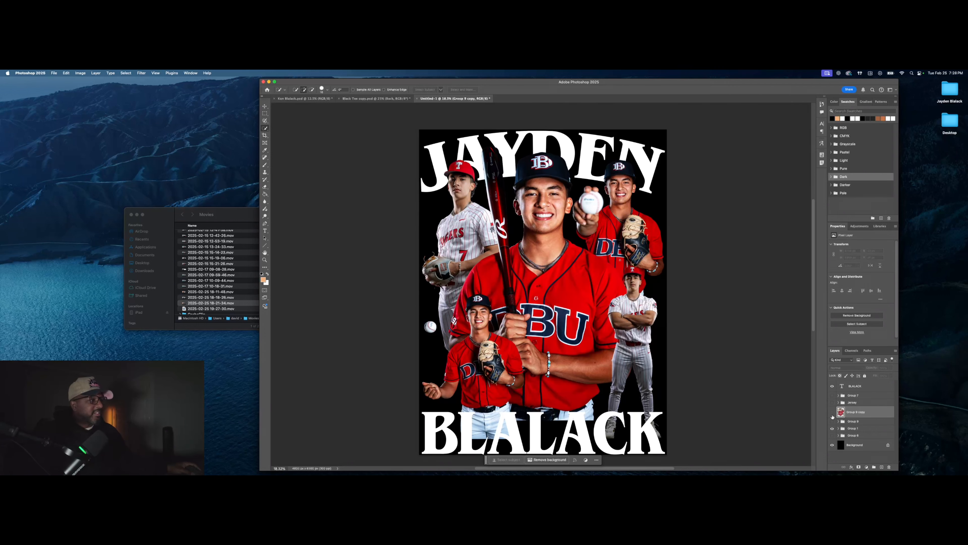
{"action": "left_click", "coordinate": [832, 413]}
{"action": "left_click", "coordinate": [833, 429]}
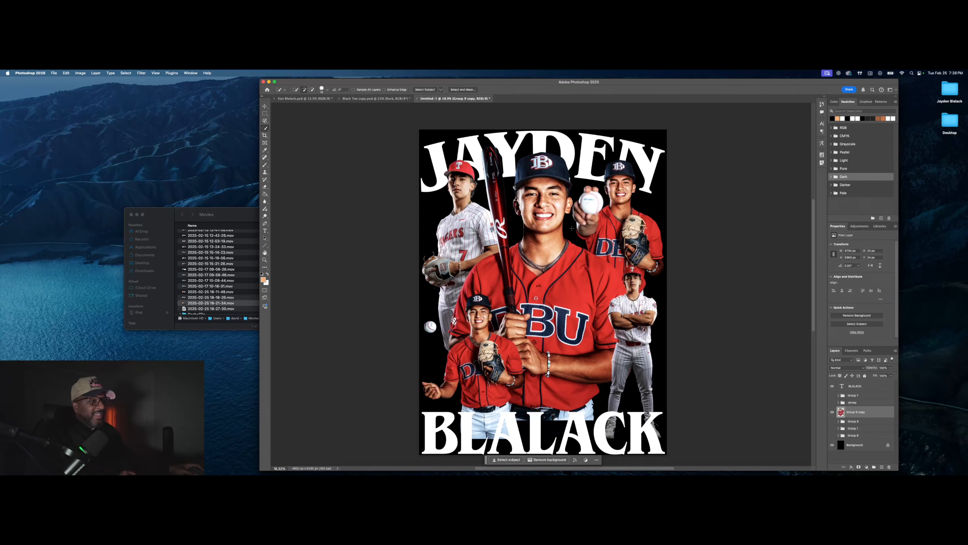
Step: Switch to the Move tool, deselect the players, and close the Movies file browser
{"action": "left_click", "coordinate": [264, 106]}
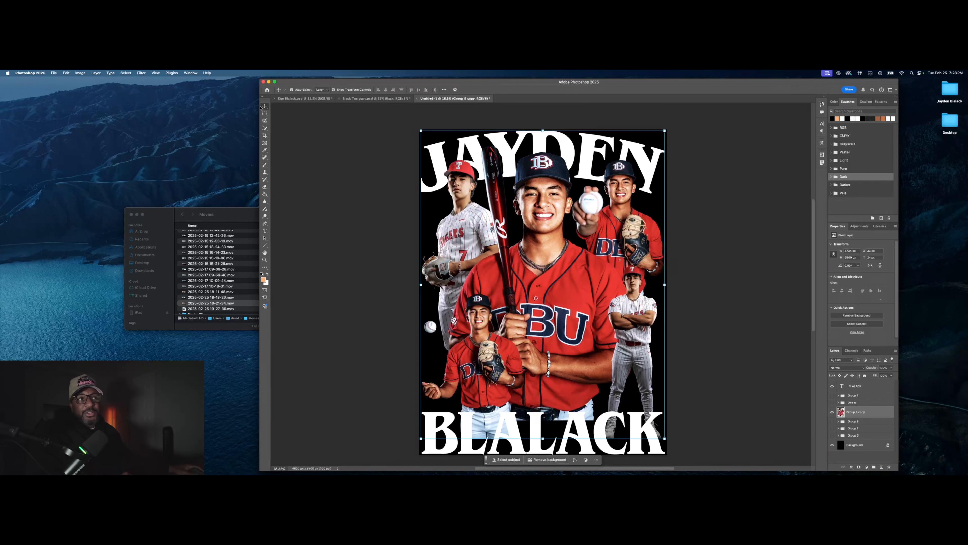
{"action": "left_click", "coordinate": [362, 245]}
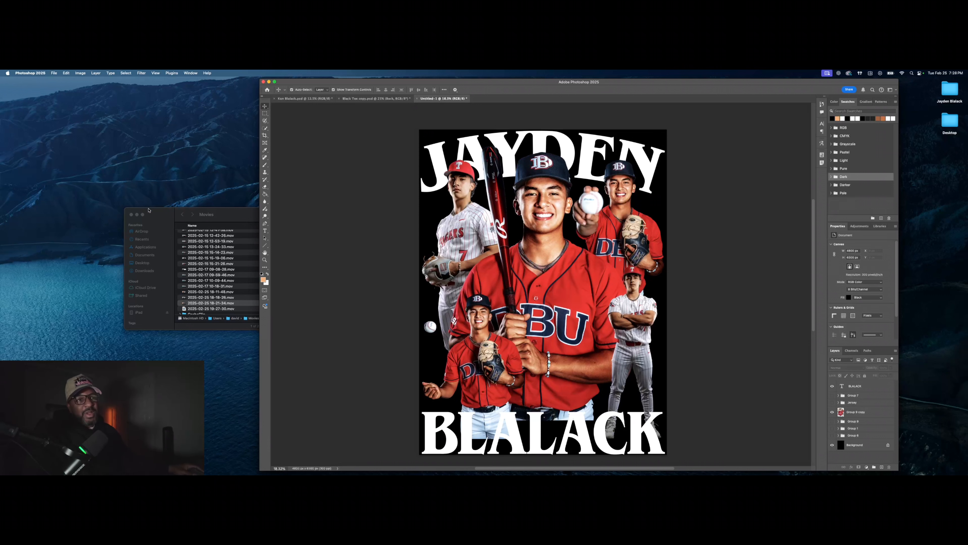
{"action": "left_click", "coordinate": [131, 215]}
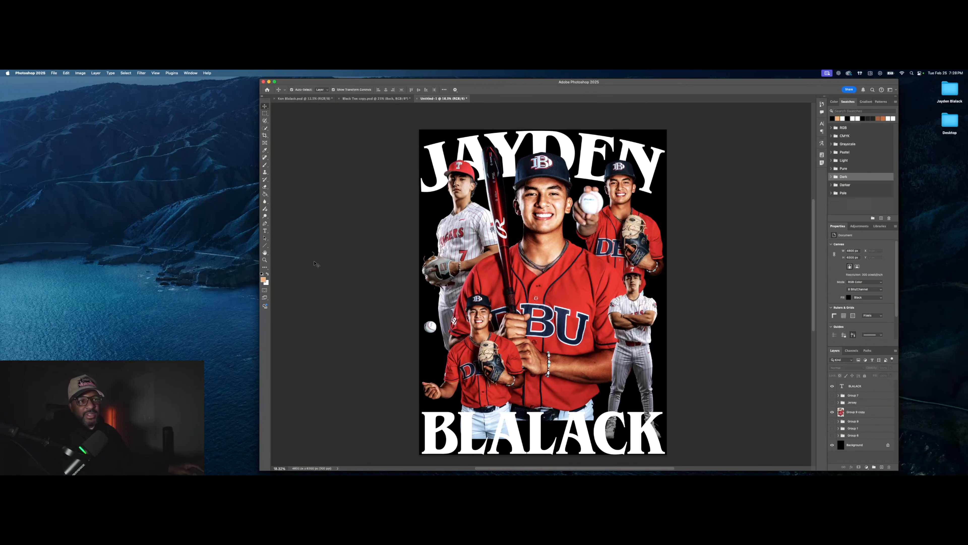
Step: Enlarge the red smoke layer to cover the whole canvas
{"action": "mouse_move", "coordinate": [703, 473]}
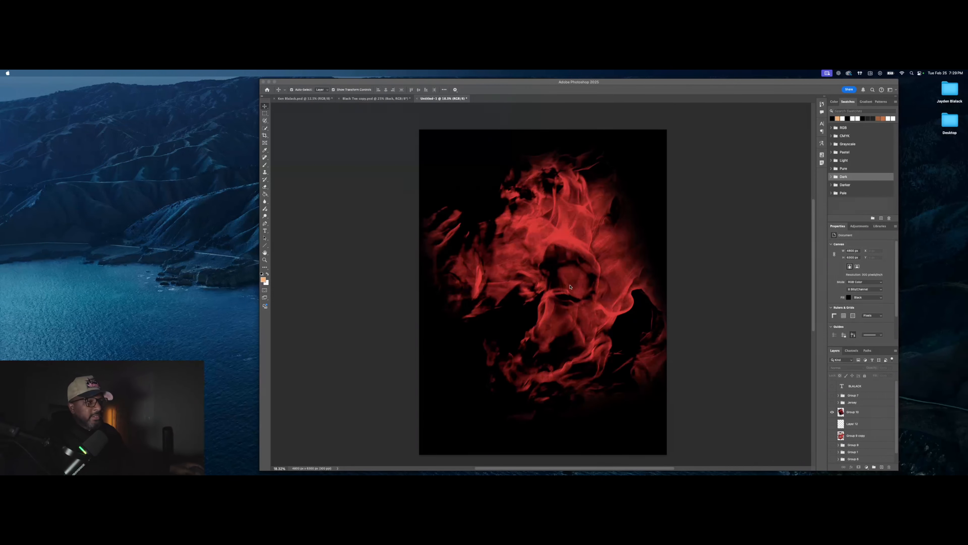
{"action": "left_click", "coordinate": [546, 250]}
{"action": "left_click", "coordinate": [545, 250]}
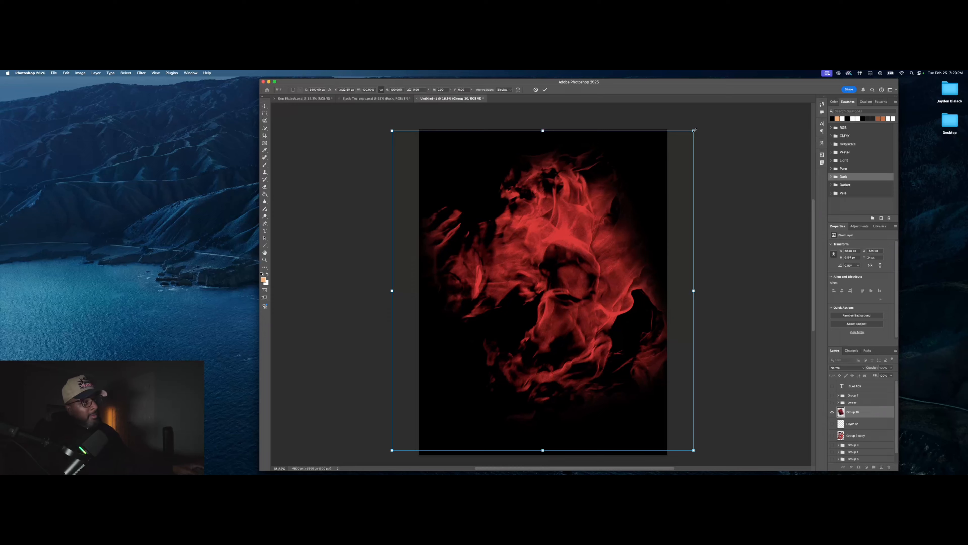
{"action": "left_click_drag", "start_coordinate": [695, 129], "coordinate": [724, 135]}
{"action": "left_click", "coordinate": [547, 90]}
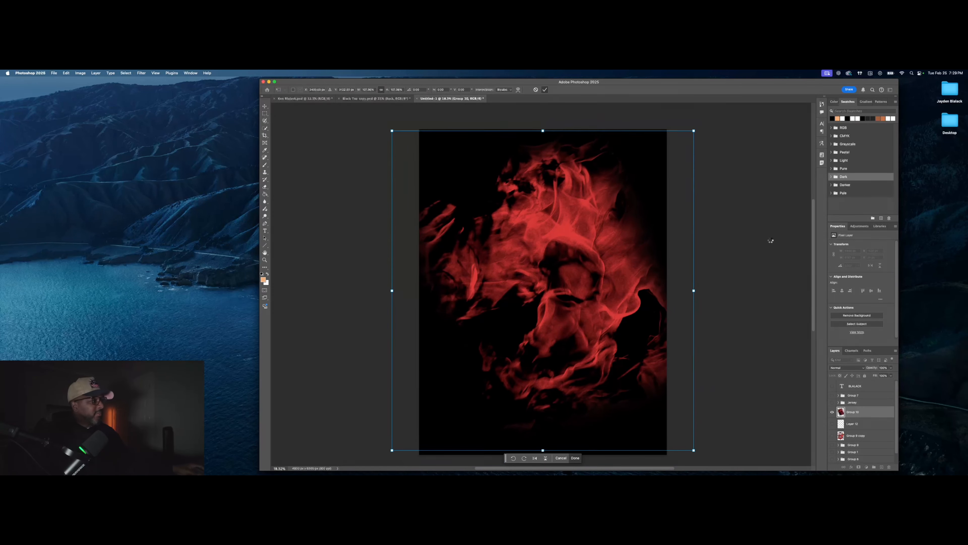
Step: Move the red smoke beneath the players and shrink it to slightly overhang the poster
{"action": "left_click", "coordinate": [833, 436]}
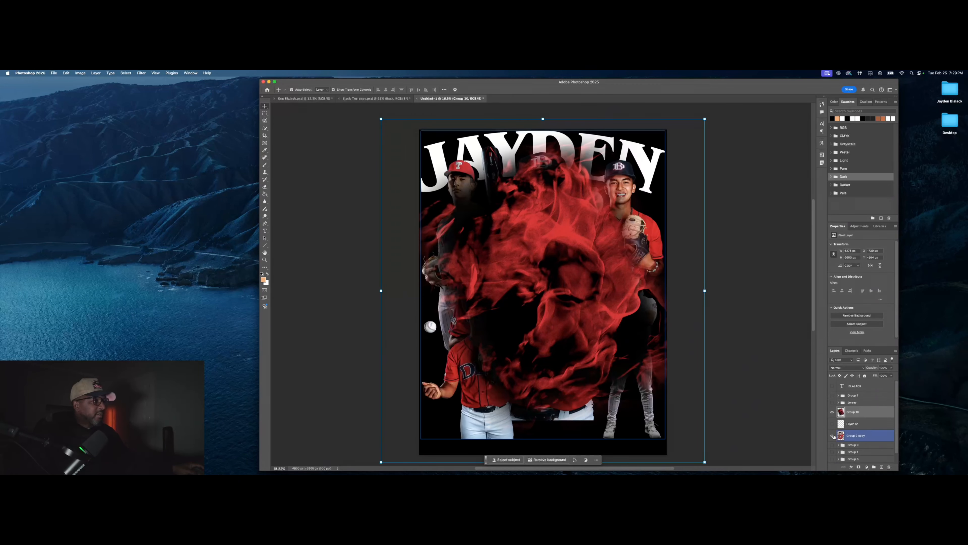
{"action": "left_click_drag", "start_coordinate": [869, 414], "coordinate": [869, 441]}
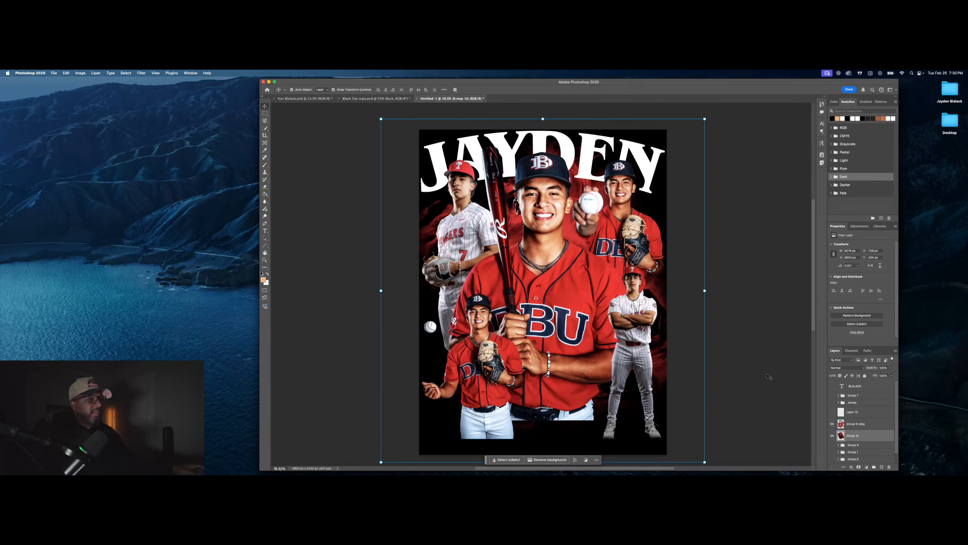
{"action": "left_click", "coordinate": [863, 424]}
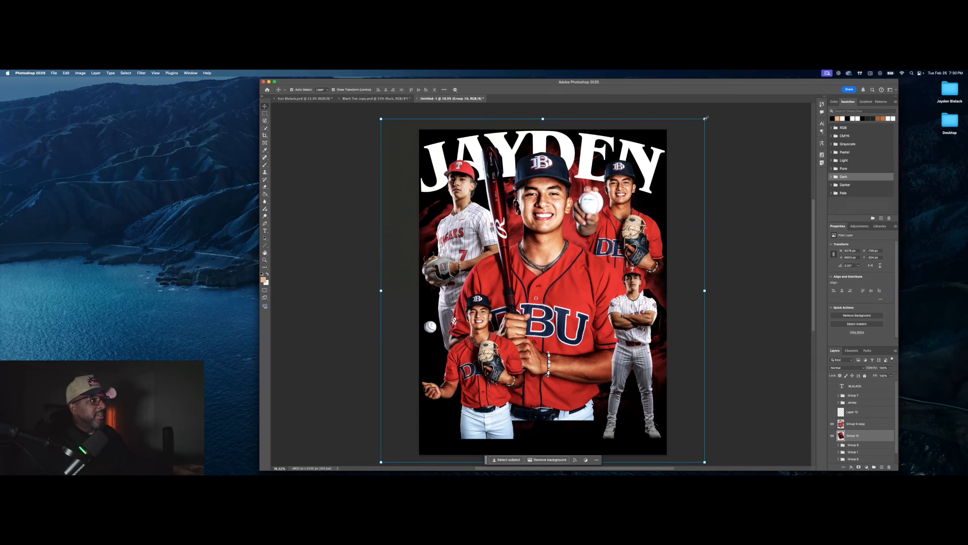
{"action": "mouse_move", "coordinate": [706, 117]}
{"action": "left_mouse_down"}
{"action": "mouse_move", "coordinate": [694, 137]}
{"action": "mouse_move", "coordinate": [722, 128]}
{"action": "left_mouse_up"}
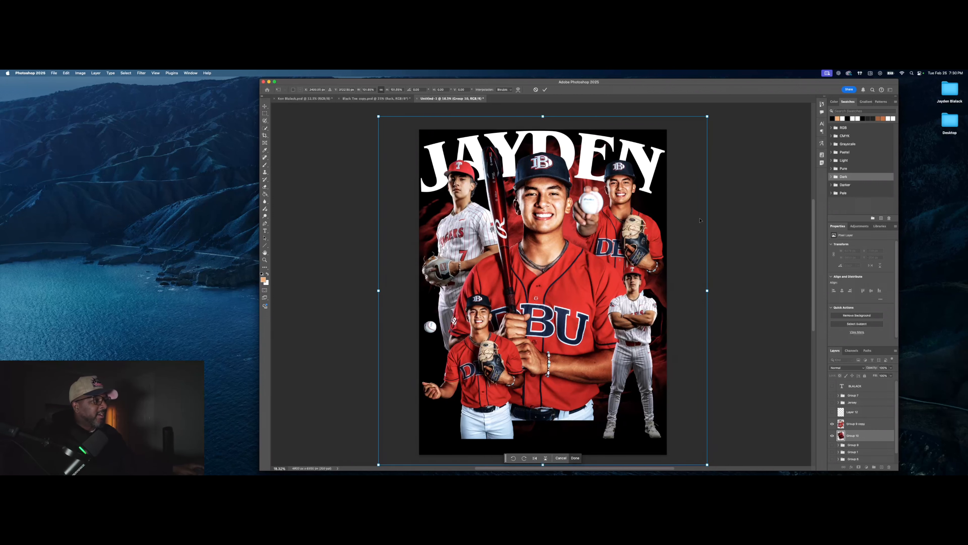
{"action": "left_click_drag", "start_coordinate": [707, 117], "coordinate": [693, 144]}
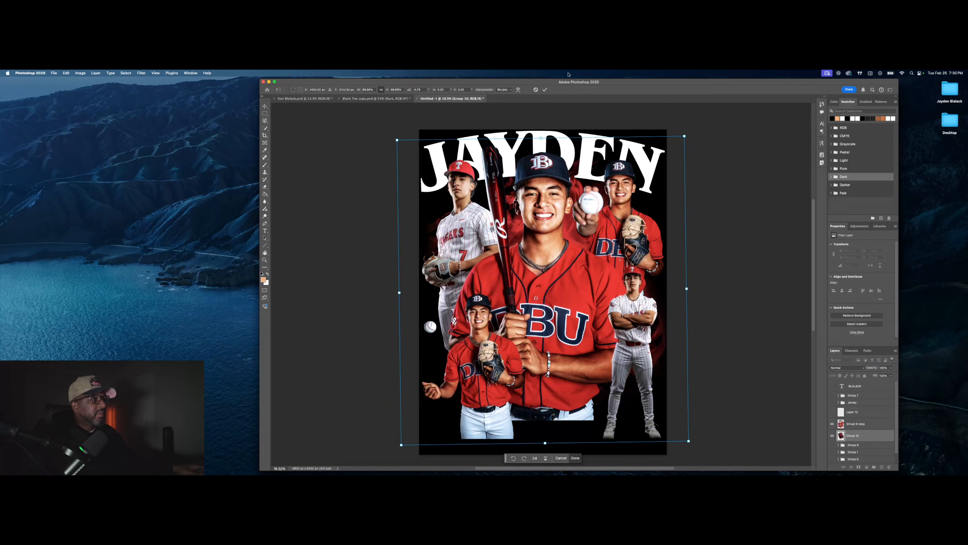
{"action": "left_click", "coordinate": [546, 89]}
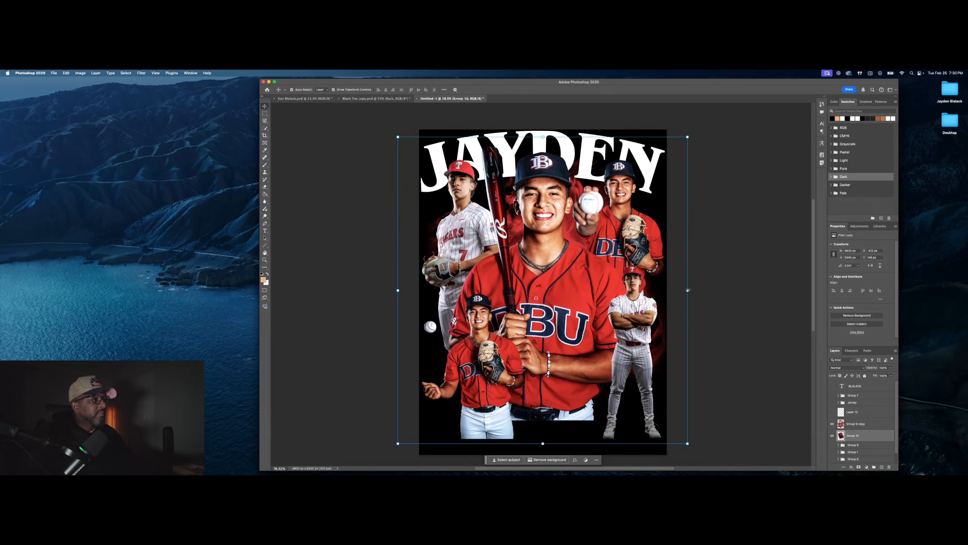
{"action": "left_click_drag", "start_coordinate": [688, 290], "coordinate": [686, 291]}
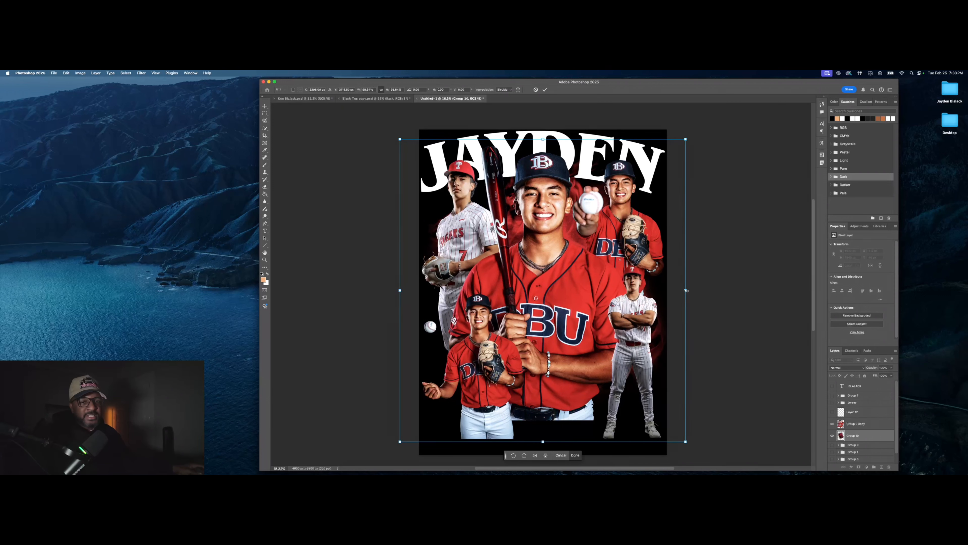
{"action": "left_click", "coordinate": [546, 90]}
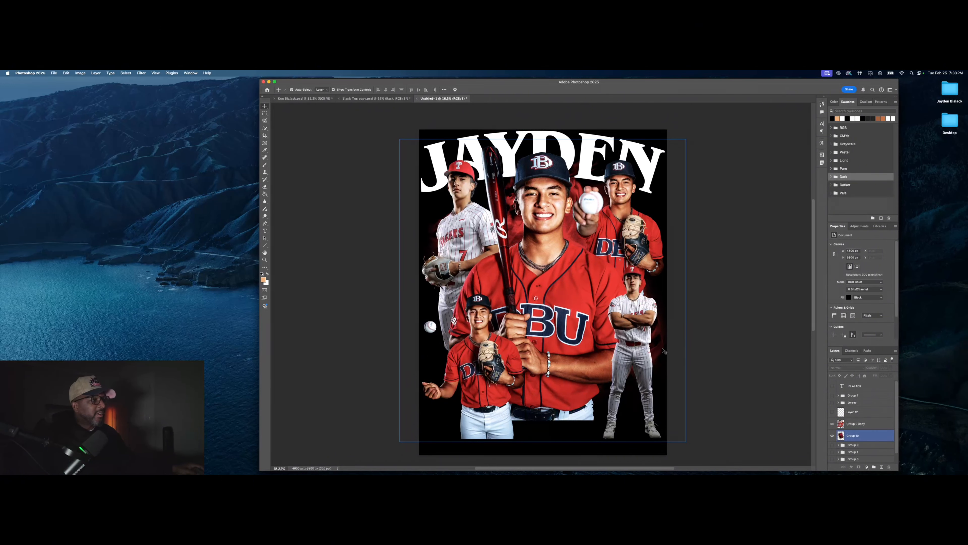
{"action": "left_click", "coordinate": [832, 385]}
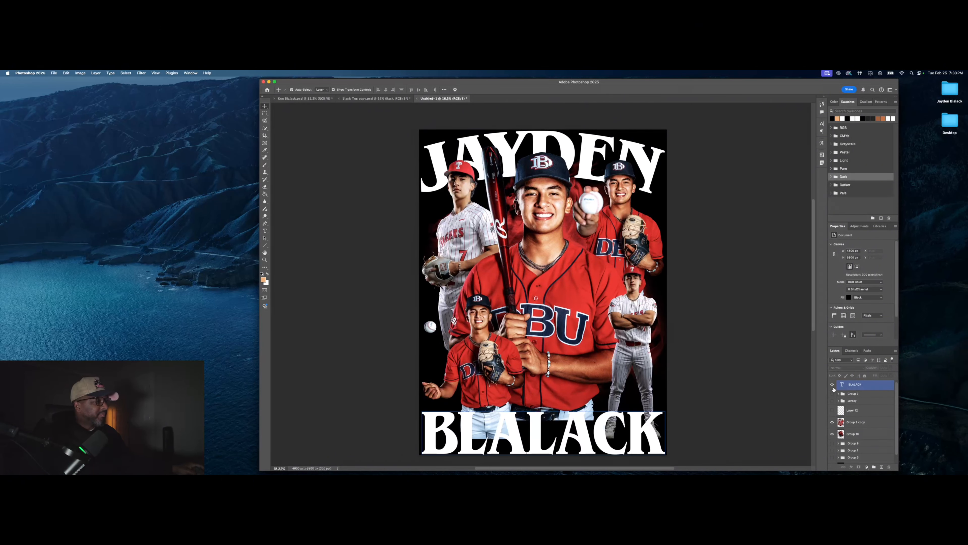
{"action": "left_click_drag", "start_coordinate": [868, 384], "coordinate": [864, 416]}
{"action": "left_click", "coordinate": [577, 213]}
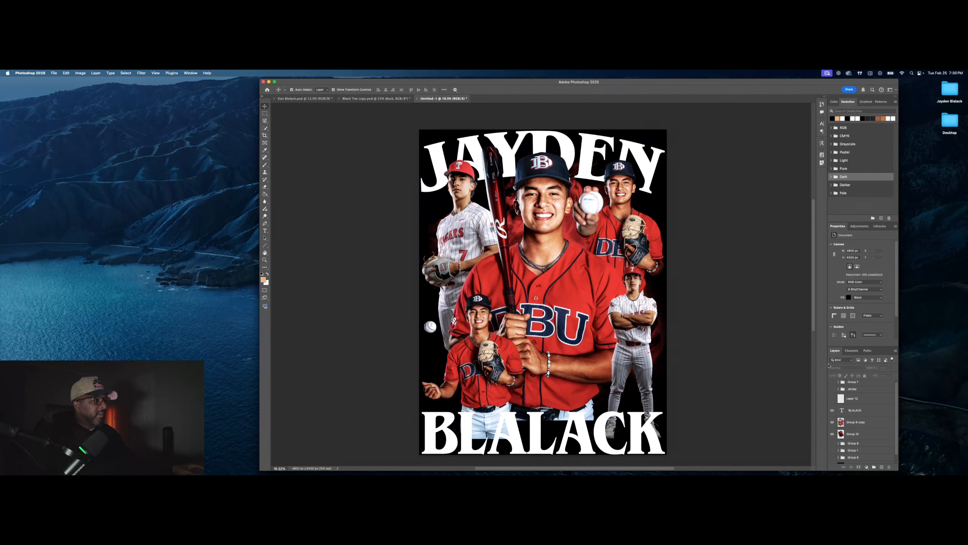
Step: Select the Group 9 copy players layer for editing
{"action": "left_click", "coordinate": [876, 434]}
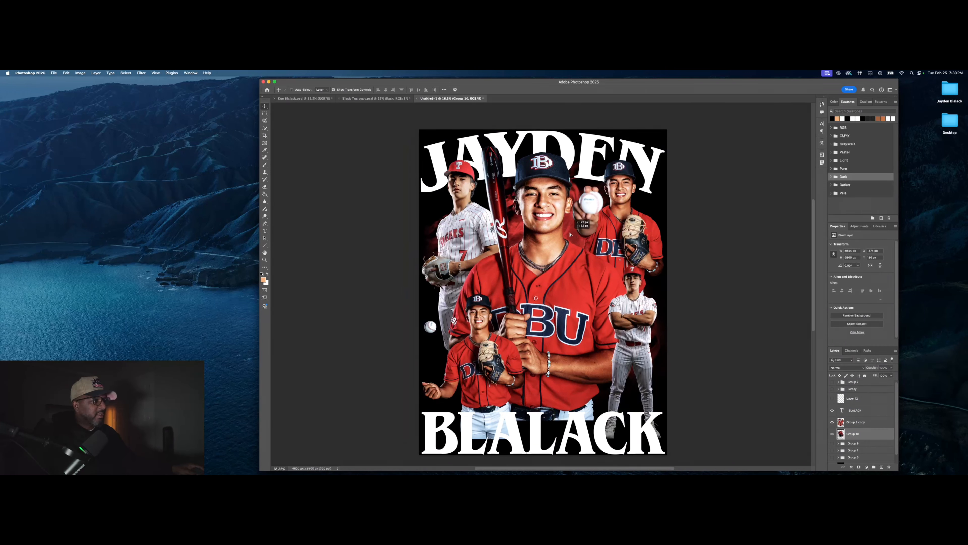
{"action": "left_click", "coordinate": [737, 248]}
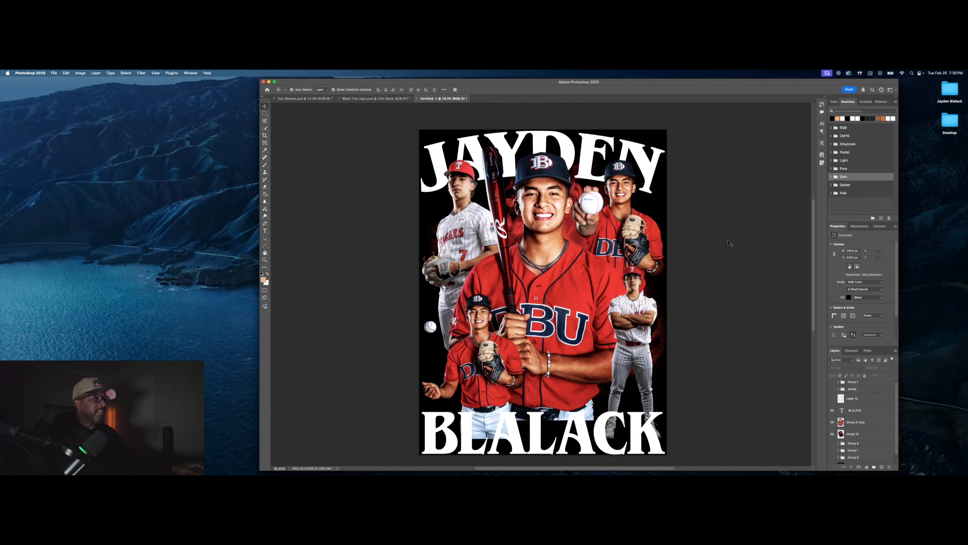
{"action": "left_click", "coordinate": [858, 410]}
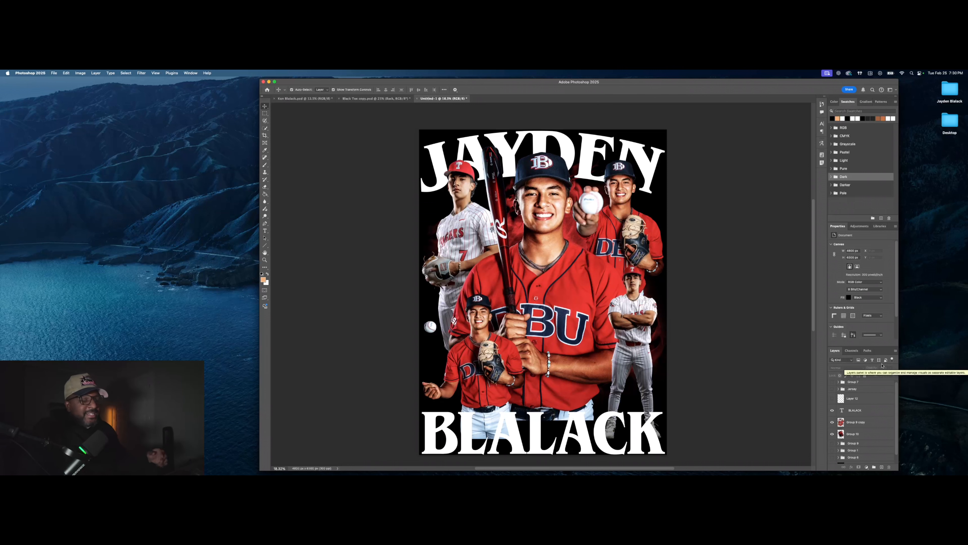
{"action": "left_click", "coordinate": [877, 421]}
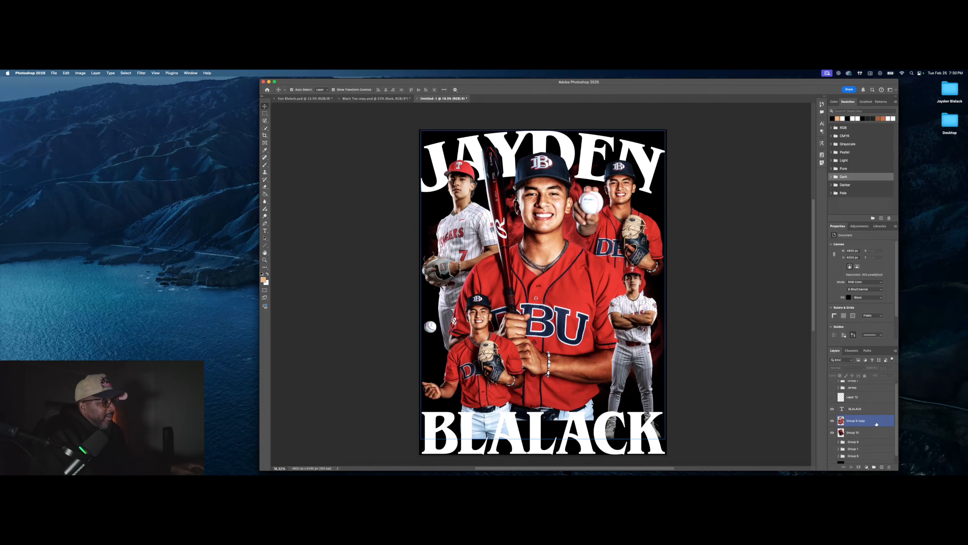
{"action": "scroll", "coordinate": [875, 429], "scroll_direction": "down", "scroll_amount": 1}
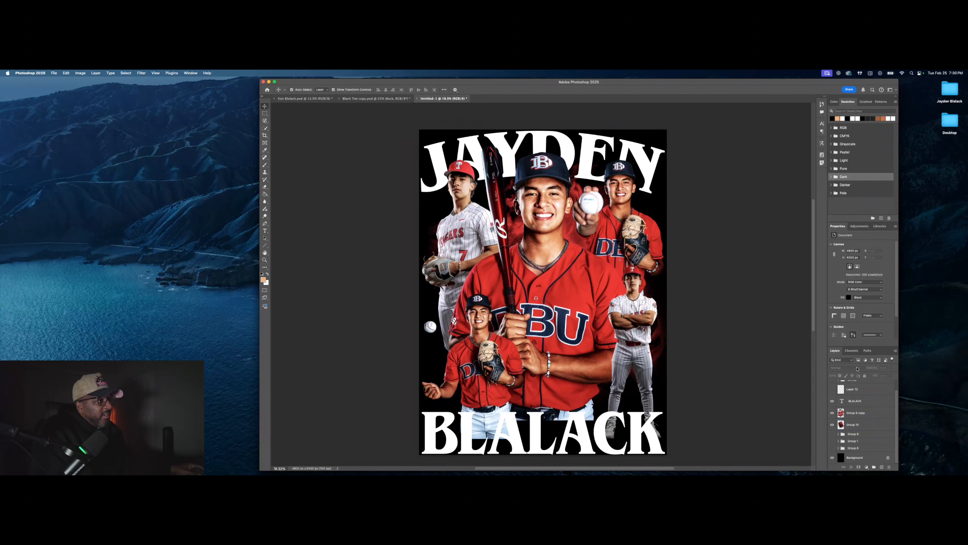
{"action": "left_click", "coordinate": [643, 167]}
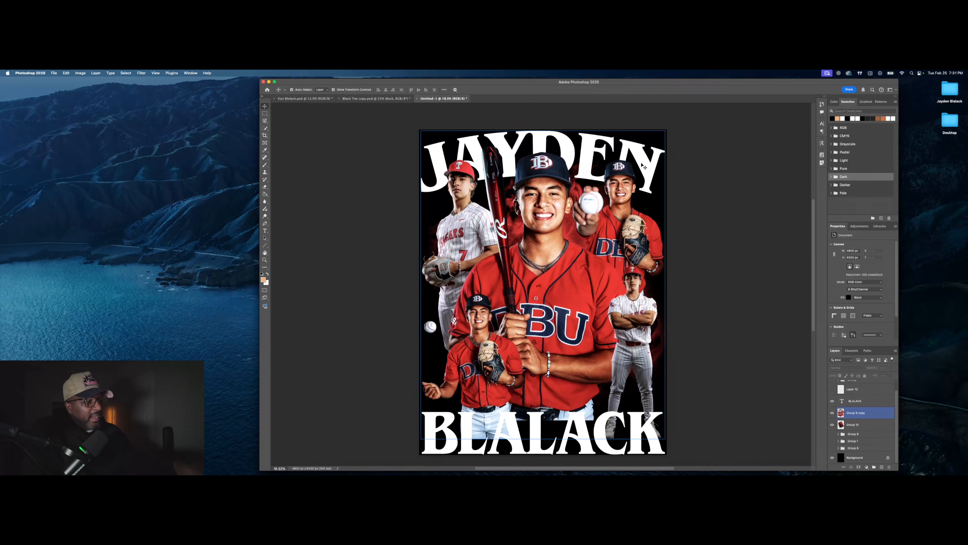
{"action": "left_click", "coordinate": [644, 166]}
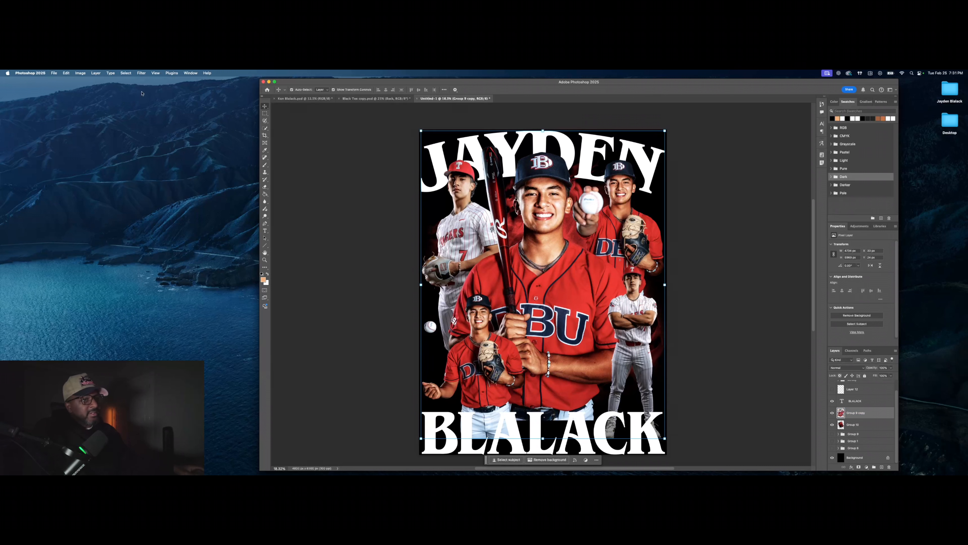
Step: Take the Eraser with a soft 1040 px brush and hide the red smoke and BLALACK layers
{"action": "left_click", "coordinate": [264, 187]}
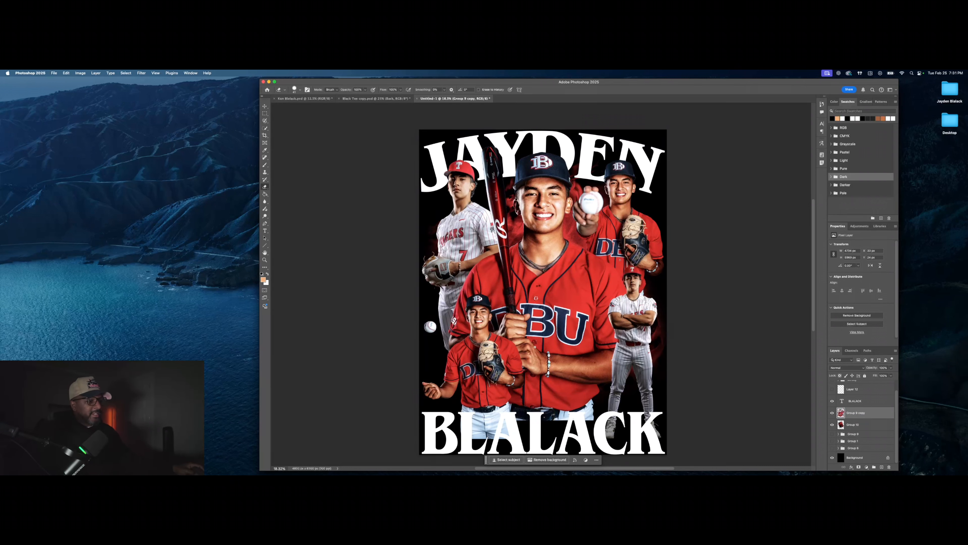
{"action": "left_click", "coordinate": [299, 92]}
{"action": "left_click_drag", "start_coordinate": [306, 108], "coordinate": [320, 110]}
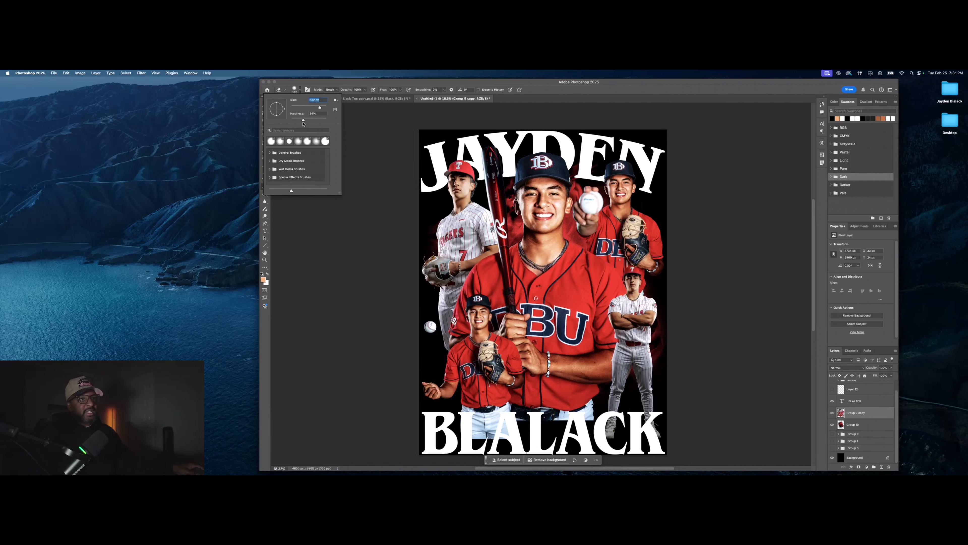
{"action": "key", "text": "Tab"}
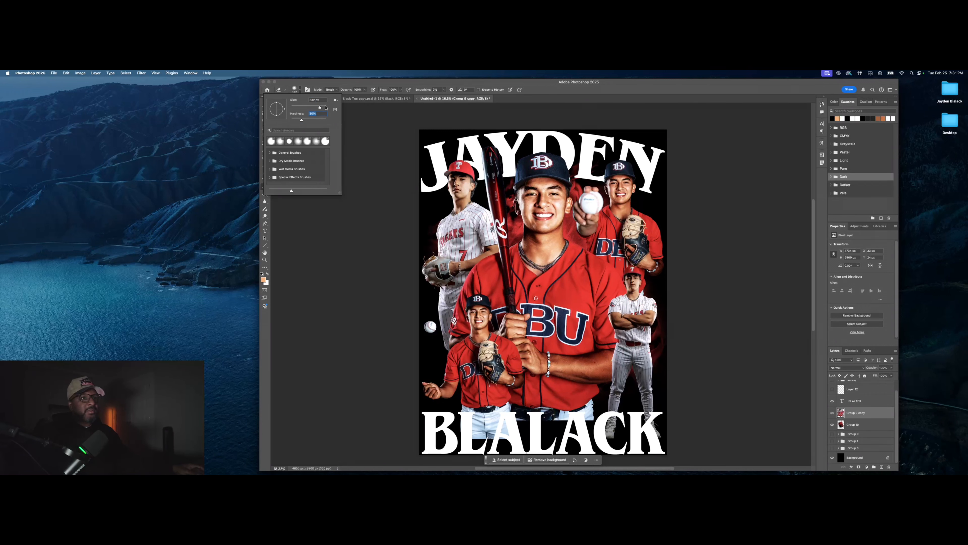
{"action": "key", "text": "shift+Tab"}
{"action": "left_click", "coordinate": [834, 427]}
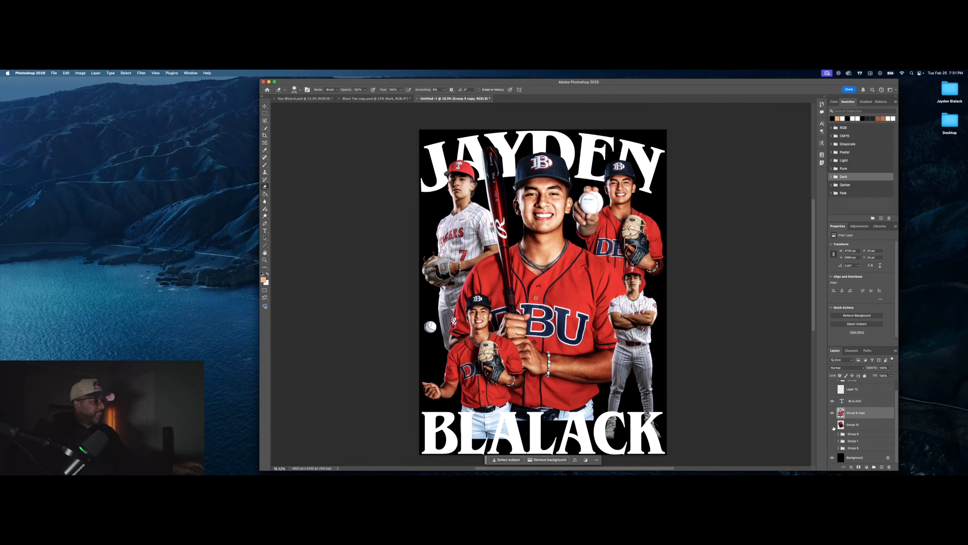
{"action": "left_click", "coordinate": [833, 401]}
{"action": "scroll", "coordinate": [832, 402], "scroll_direction": "up", "scroll_amount": 1}
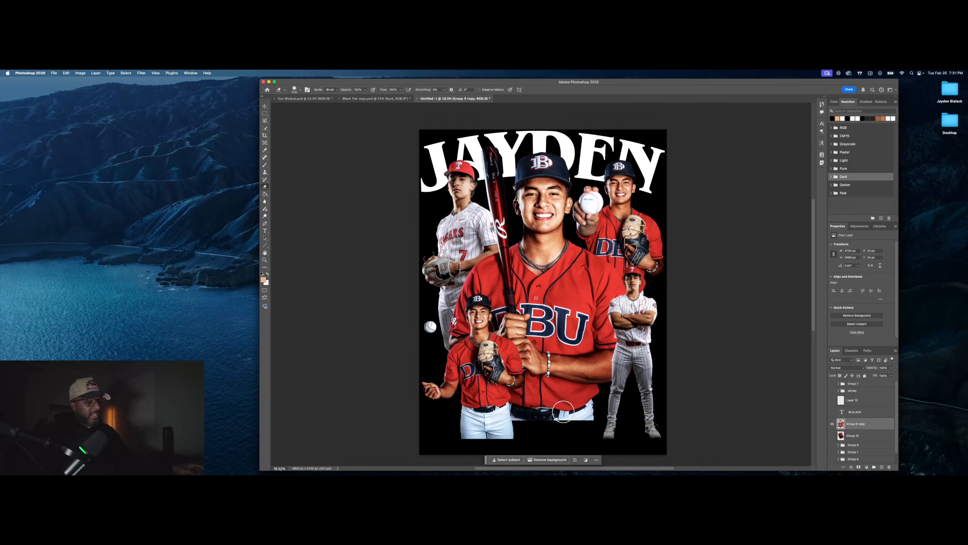
Step: Enlarge the eraser to 1400 px and softly erase the bottom edge of the pants
{"action": "left_click", "coordinate": [297, 93]}
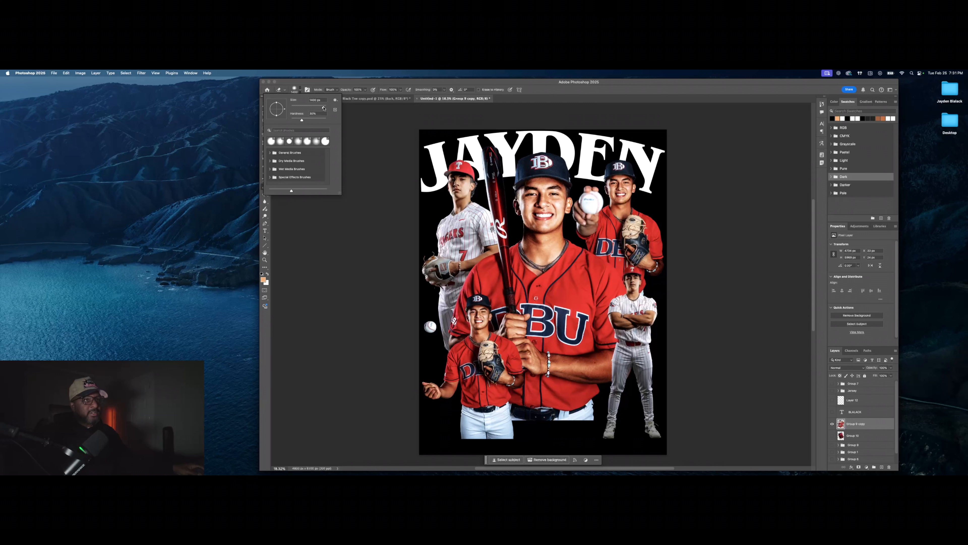
{"action": "left_click_drag", "start_coordinate": [324, 108], "coordinate": [324, 108]}
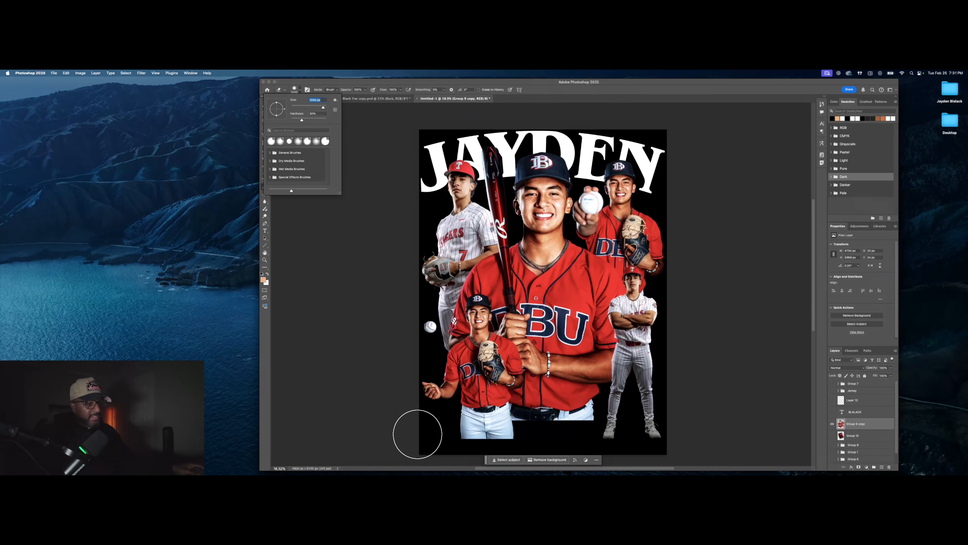
{"action": "scroll", "coordinate": [519, 432], "scroll_direction": "up", "scroll_amount": 2}
{"action": "scroll", "coordinate": [519, 432], "scroll_direction": "up", "scroll_amount": 3}
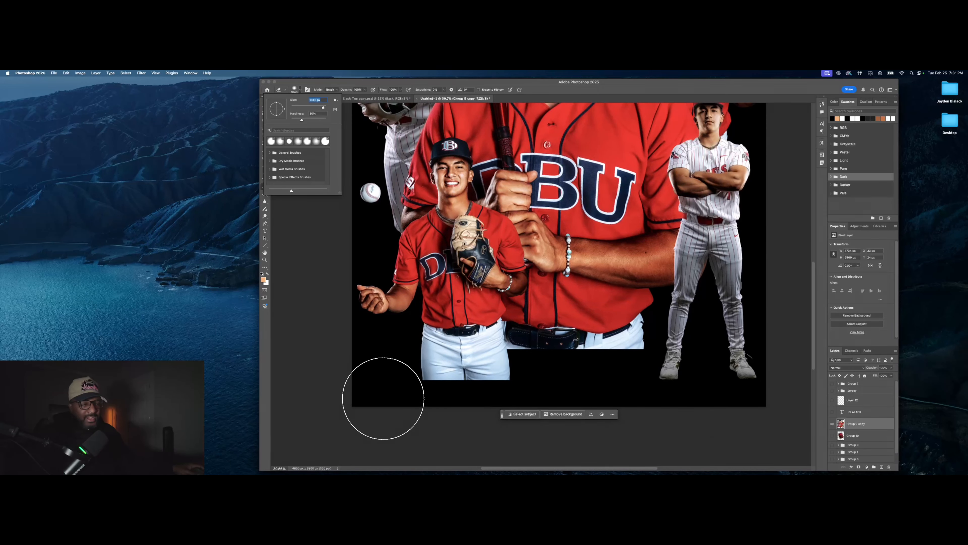
{"action": "key", "text": "Return"}
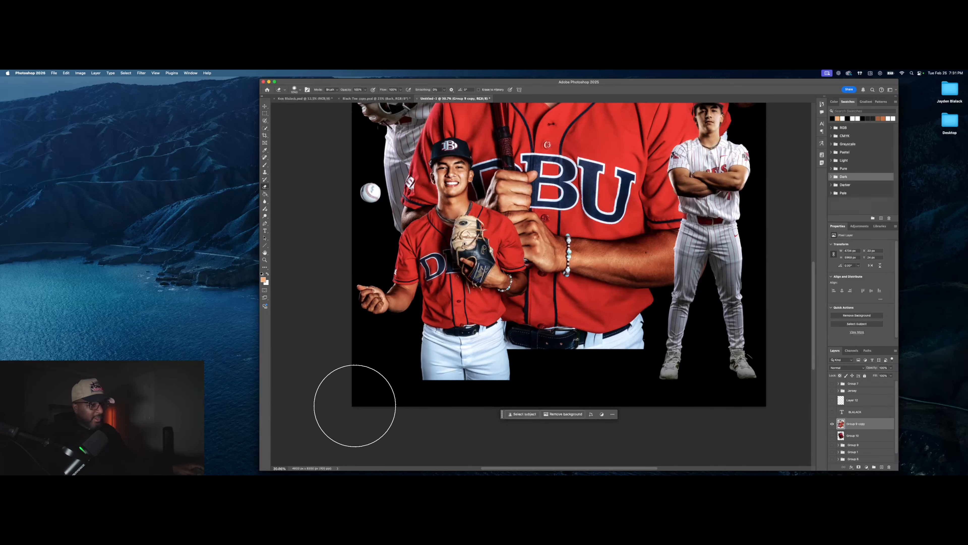
{"action": "mouse_move", "coordinate": [352, 405]}
{"action": "left_mouse_down"}
{"action": "mouse_move", "coordinate": [539, 411]}
{"action": "mouse_move", "coordinate": [414, 419]}
{"action": "left_mouse_up"}
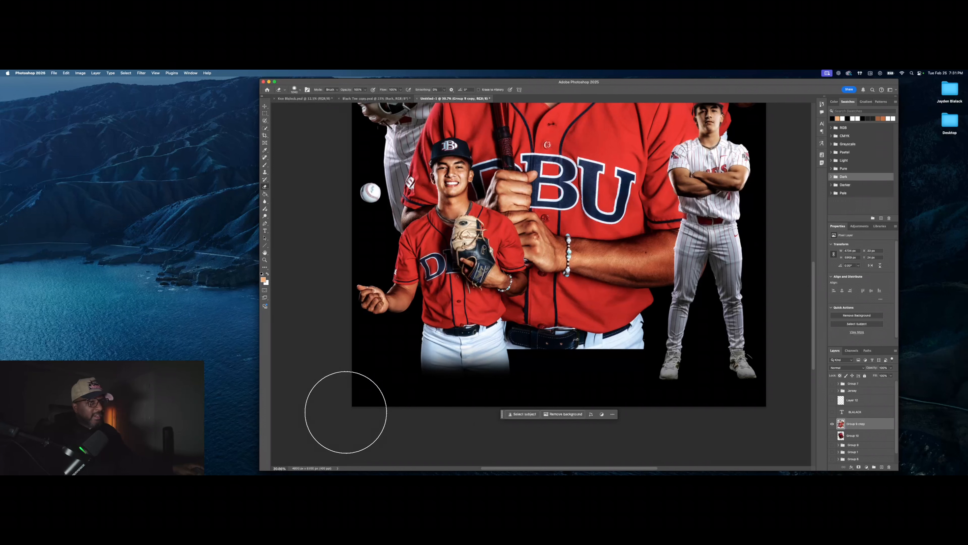
Step: Erase further along the pants' lower edge so it fades into black
{"action": "left_click", "coordinate": [299, 92]}
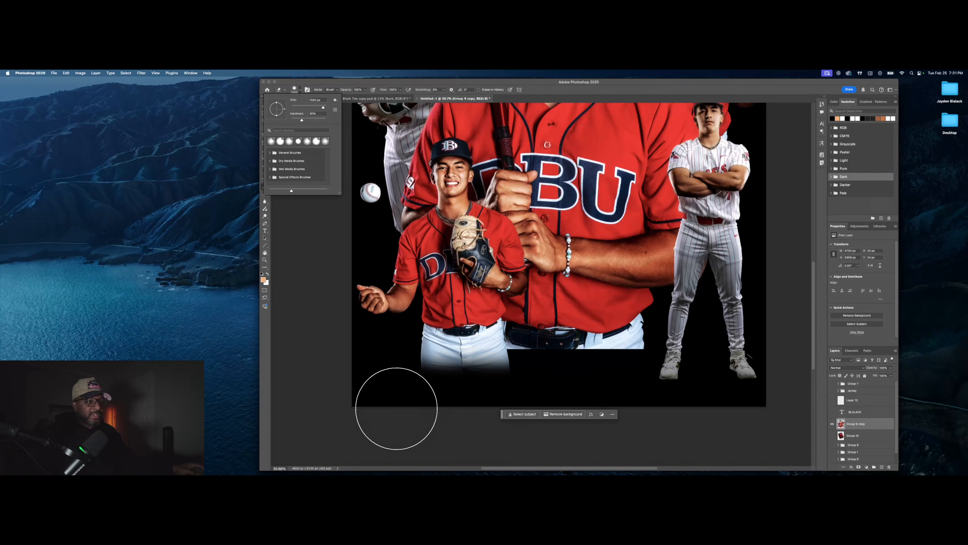
{"action": "mouse_move", "coordinate": [357, 408]}
{"action": "left_mouse_down"}
{"action": "mouse_move", "coordinate": [545, 411]}
{"action": "mouse_move", "coordinate": [389, 415]}
{"action": "mouse_move", "coordinate": [634, 383]}
{"action": "left_mouse_up"}
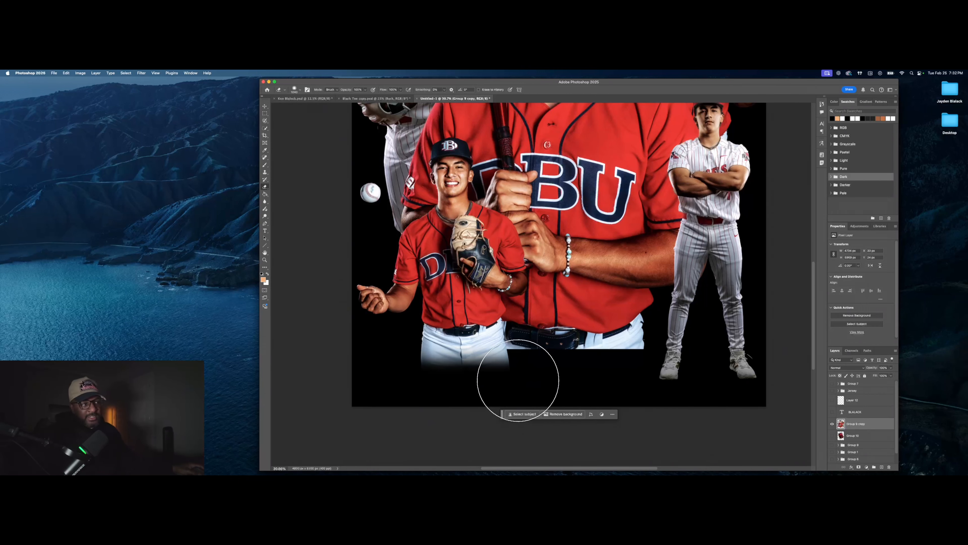
{"action": "scroll", "coordinate": [545, 377], "scroll_direction": "up", "scroll_amount": 1}
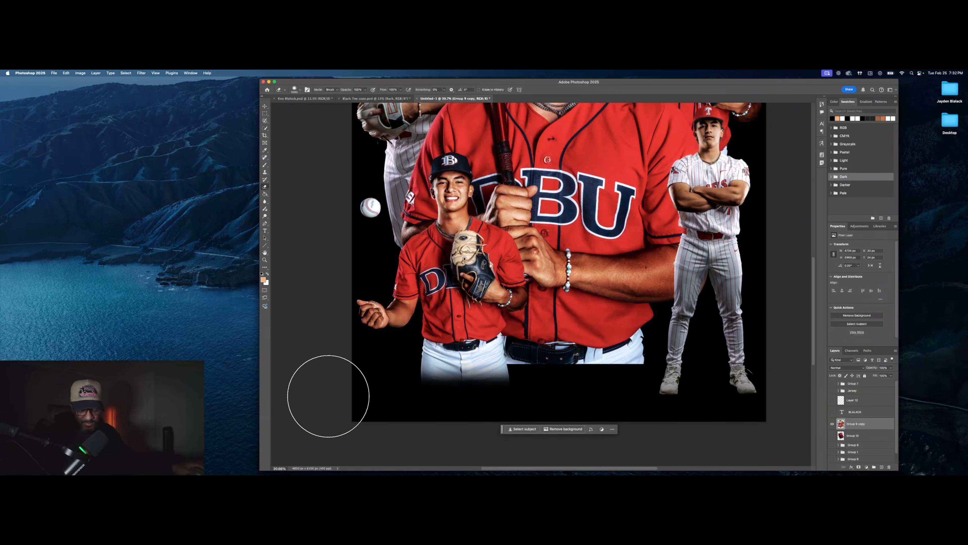
{"action": "mouse_move", "coordinate": [334, 394]}
{"action": "left_mouse_down"}
{"action": "mouse_move", "coordinate": [627, 396]}
{"action": "mouse_move", "coordinate": [341, 393]}
{"action": "mouse_move", "coordinate": [491, 404]}
{"action": "mouse_move", "coordinate": [624, 396]}
{"action": "left_mouse_up"}
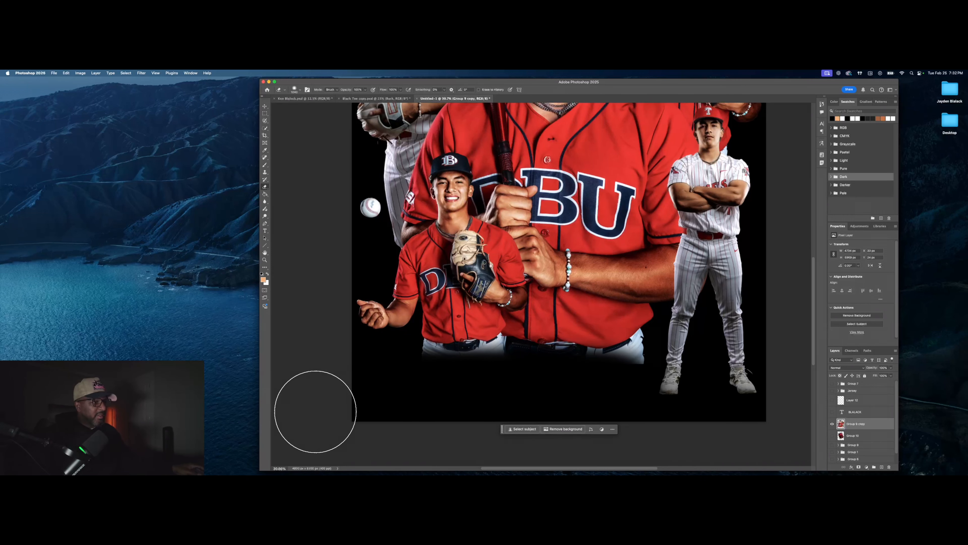
Step: Shrink the eraser brush to 268 px
{"action": "left_click", "coordinate": [265, 107]}
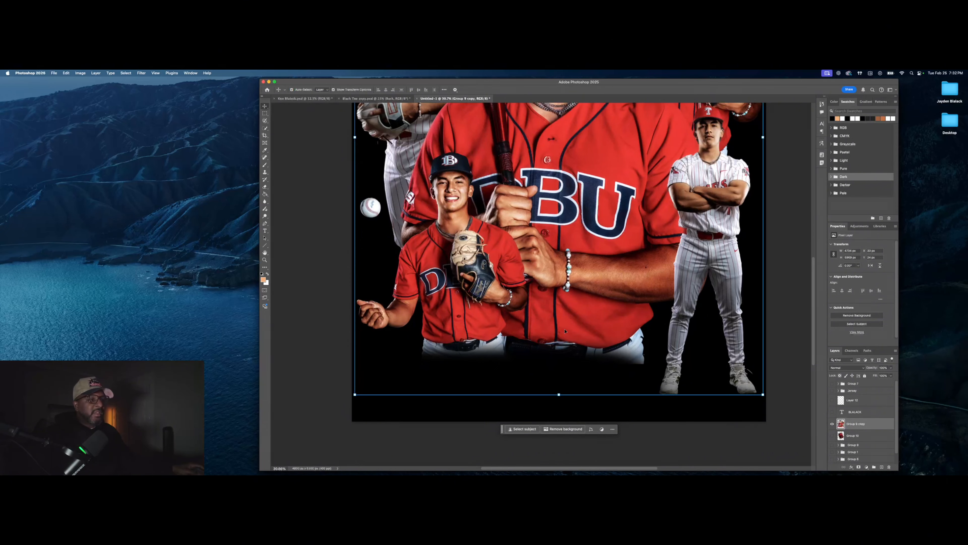
{"action": "left_click", "coordinate": [265, 186]}
{"action": "left_click", "coordinate": [300, 91]}
{"action": "left_click", "coordinate": [308, 108]}
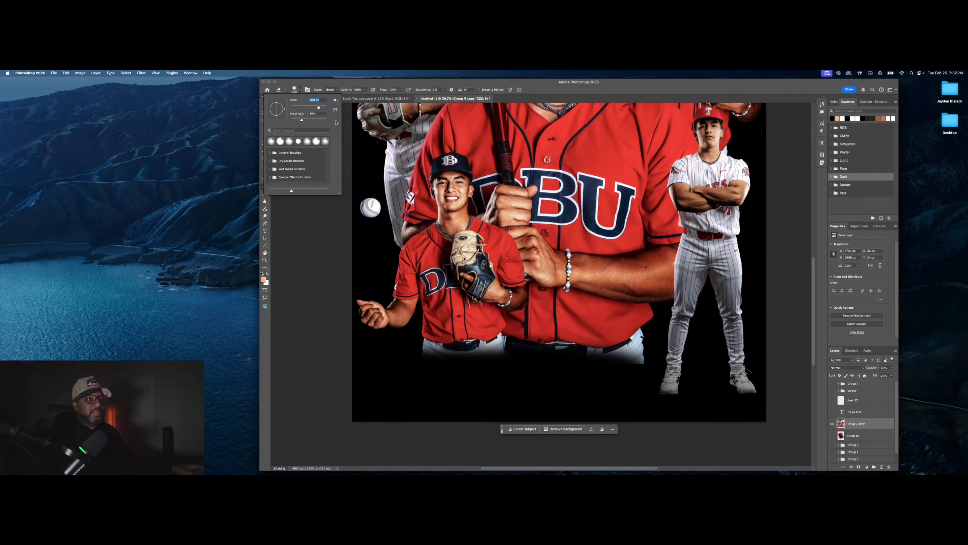
{"action": "key", "text": "Return"}
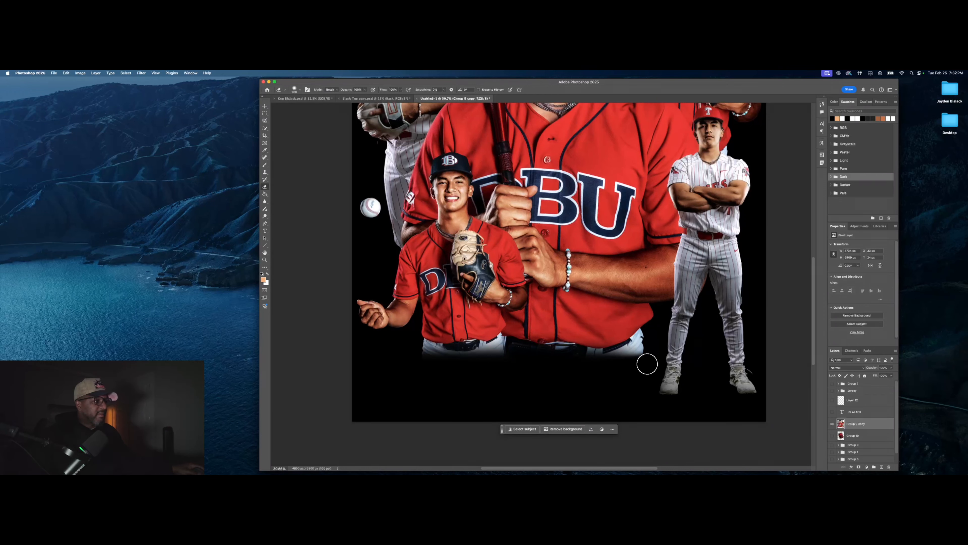
{"action": "scroll", "coordinate": [582, 368], "scroll_direction": "down", "scroll_amount": 1}
{"action": "scroll", "coordinate": [581, 368], "scroll_direction": "down", "scroll_amount": 5}
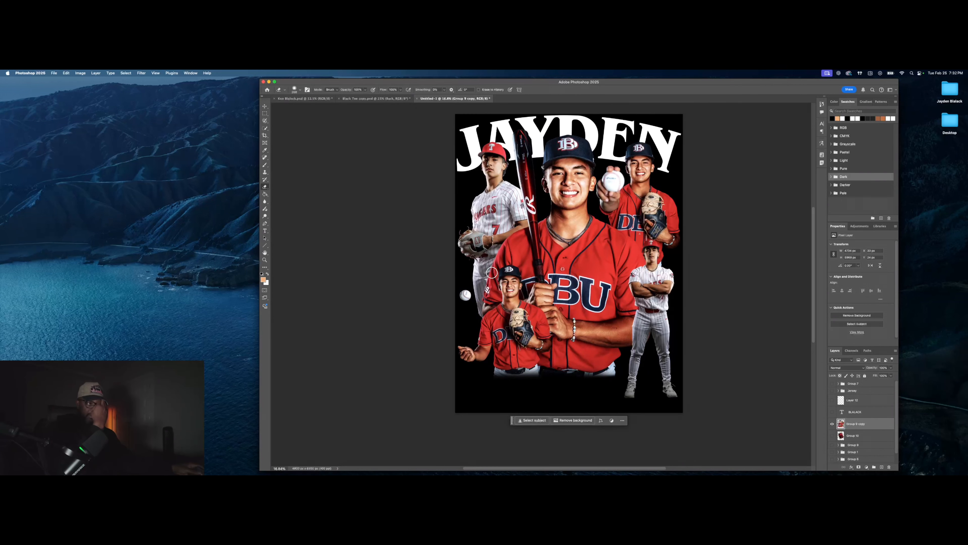
Step: Move the players artwork down slightly and make BLALACK visible again
{"action": "left_click", "coordinate": [265, 107]}
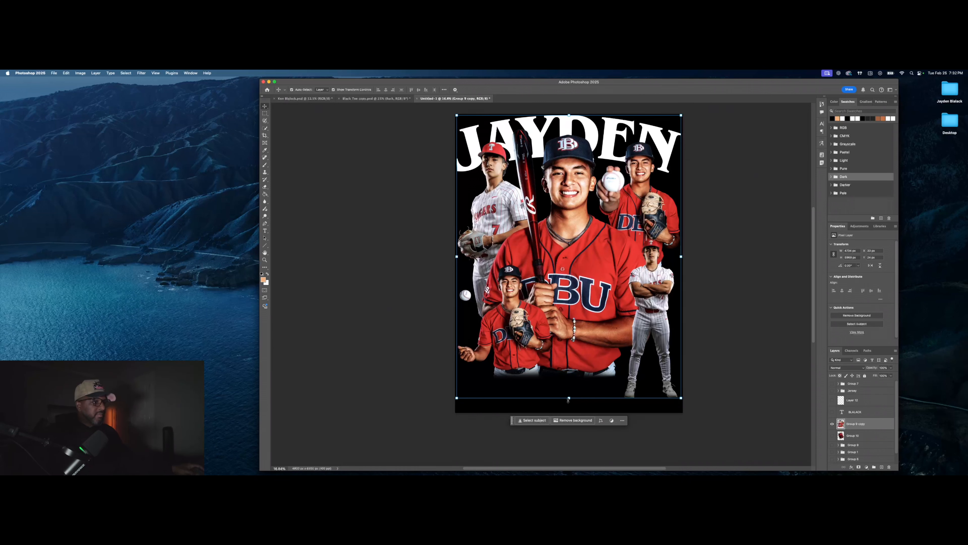
{"action": "left_click_drag", "start_coordinate": [577, 329], "coordinate": [577, 337]}
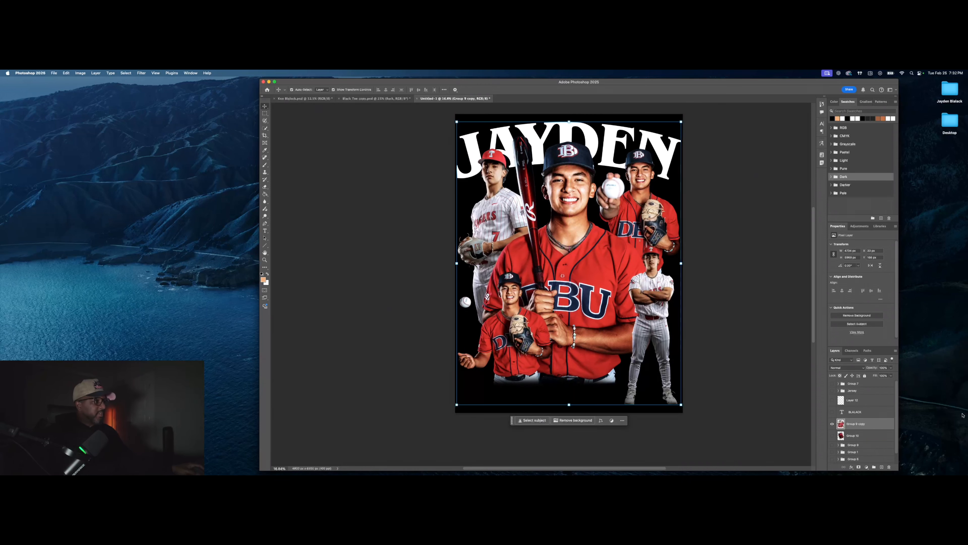
{"action": "left_click", "coordinate": [833, 413]}
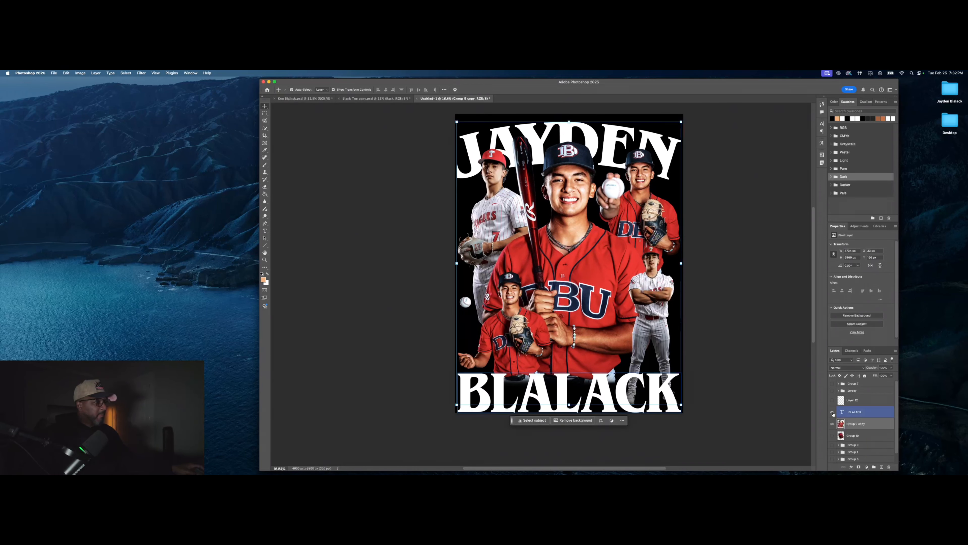
{"action": "left_click", "coordinate": [748, 324]}
Step: Nudge Group 9 copy slightly up and left, then switch to Illustrator's 3D BLALACK text
{"action": "left_click", "coordinate": [858, 427]}
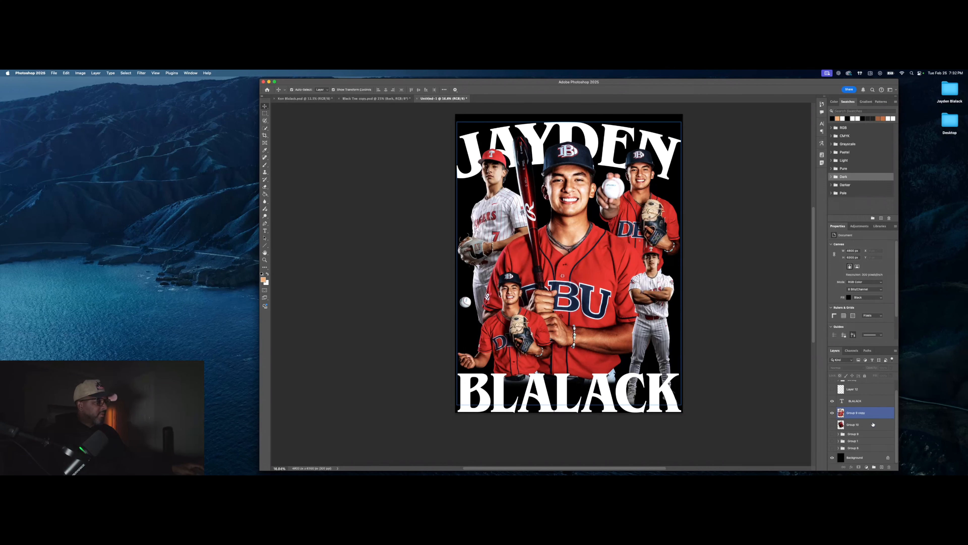
{"action": "scroll", "coordinate": [858, 424], "scroll_direction": "down", "scroll_amount": 1}
{"action": "left_click_drag", "start_coordinate": [566, 216], "coordinate": [567, 214]}
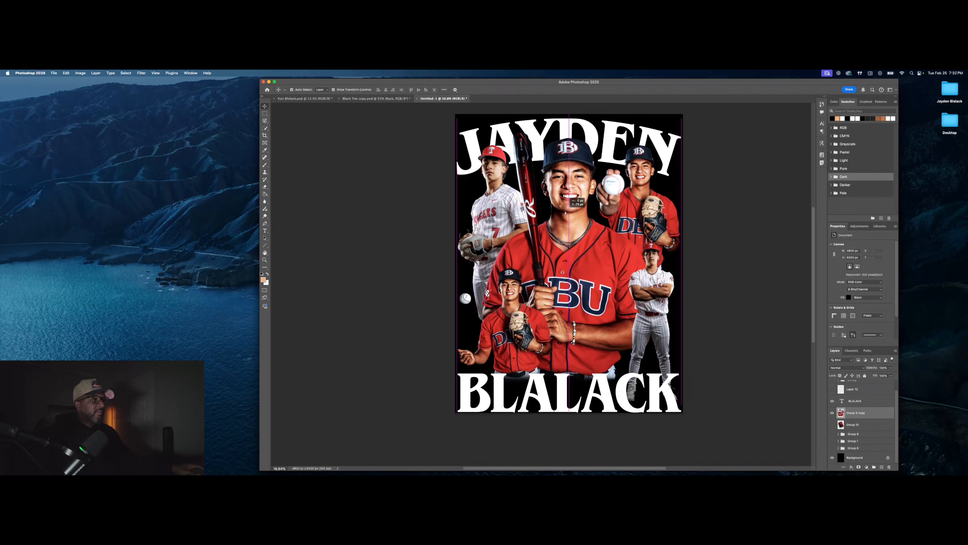
{"action": "left_click", "coordinate": [710, 188]}
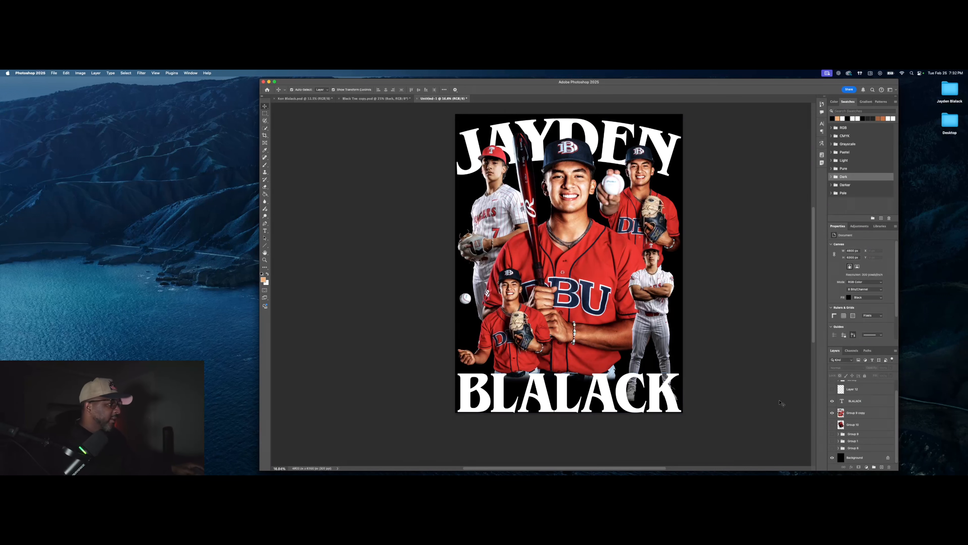
{"action": "left_click_drag", "start_coordinate": [545, 257], "coordinate": [545, 255]}
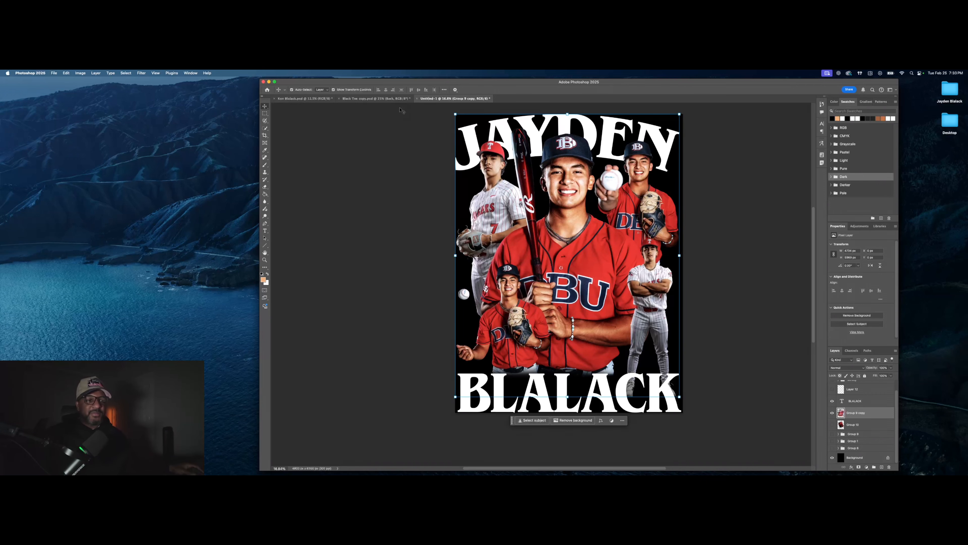
{"action": "key", "text": "super+Tab"}
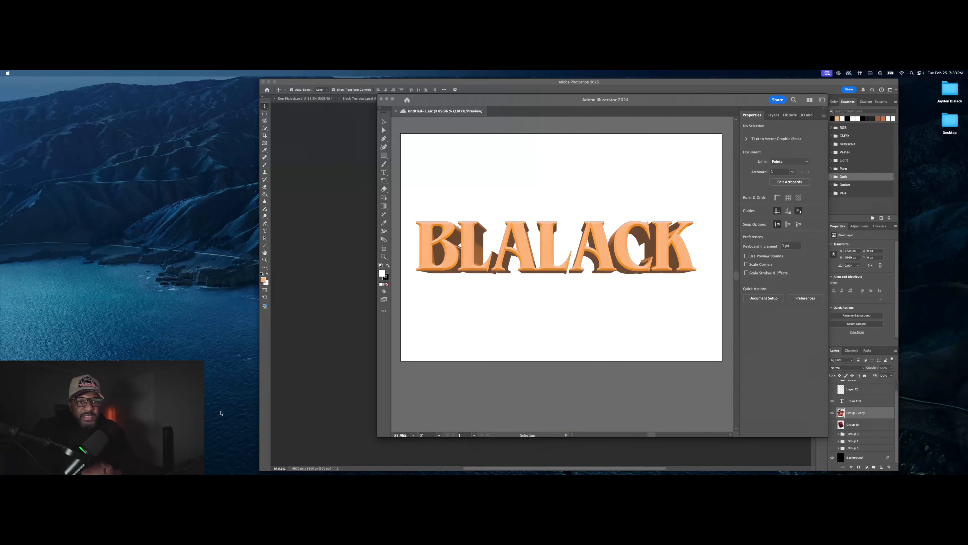
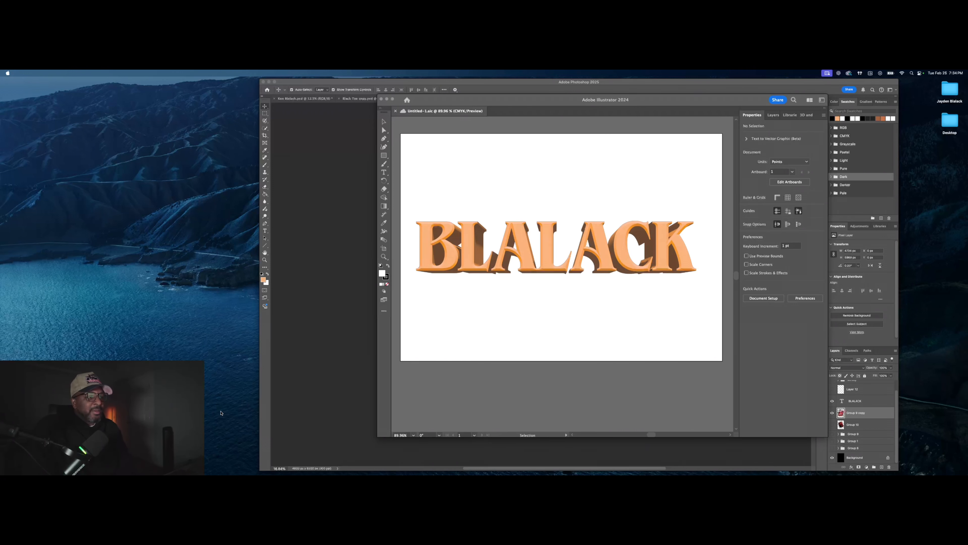
Step: Bring Illustrator forward with the 3D and Materials panel showing and the BLALACK text selected
{"action": "left_click", "coordinate": [454, 100]}
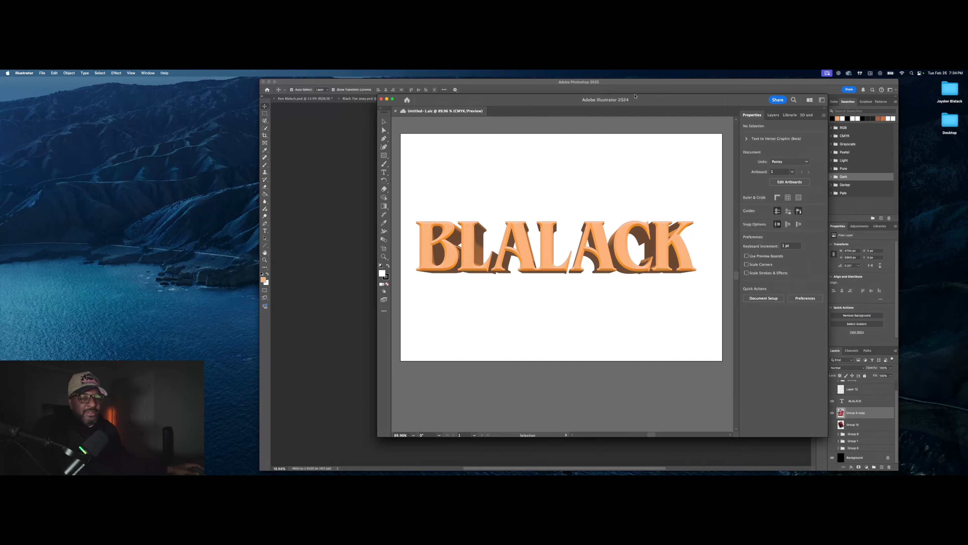
{"action": "left_click_drag", "start_coordinate": [721, 98], "coordinate": [629, 109]}
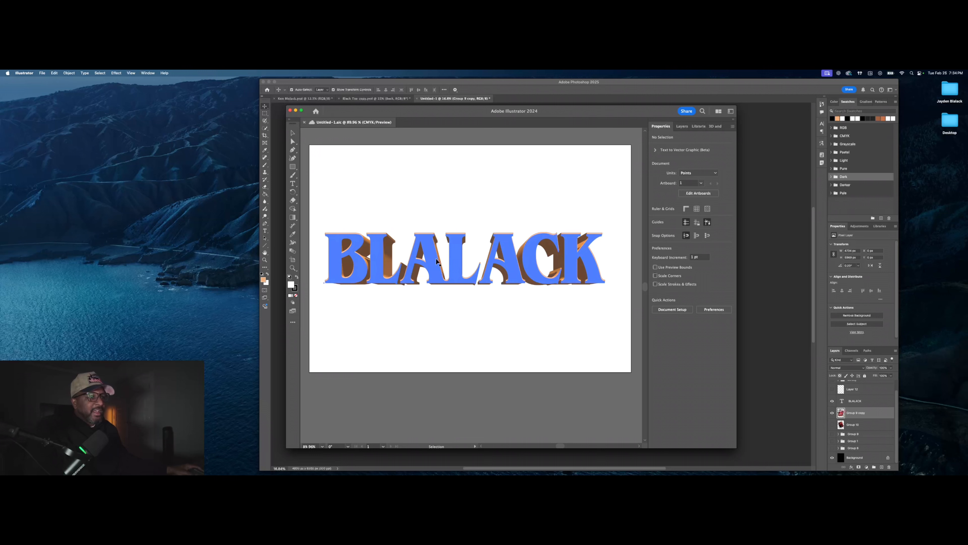
{"action": "left_click", "coordinate": [712, 127]}
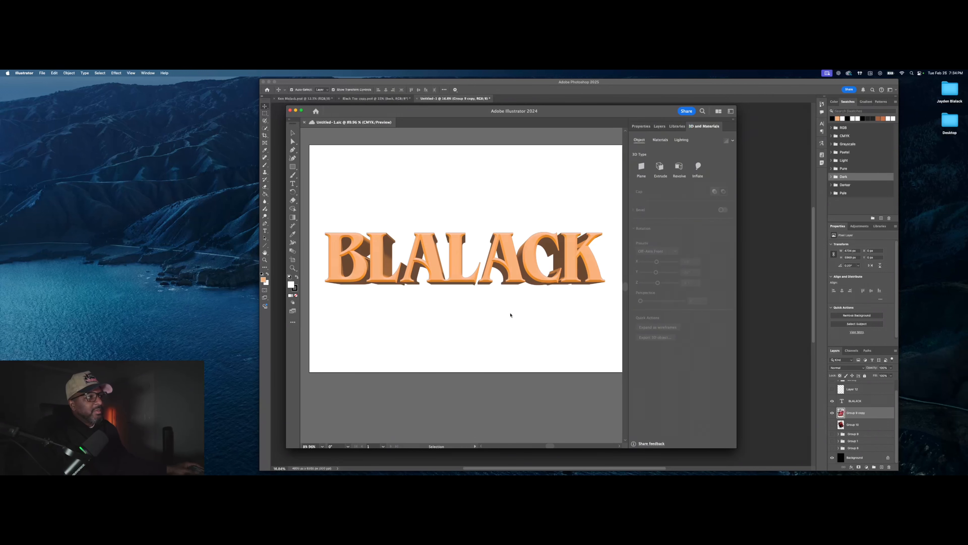
{"action": "double_click", "coordinate": [360, 241]}
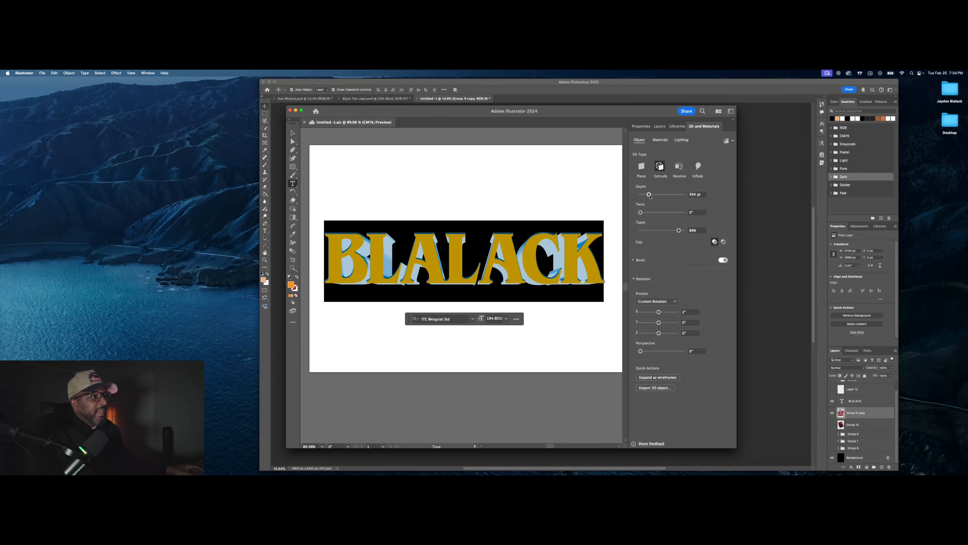
Step: Deepen the BLALACK extrusion to 640 pt and reduce its taper to 82%
{"action": "left_click_drag", "start_coordinate": [650, 194], "coordinate": [654, 194]}
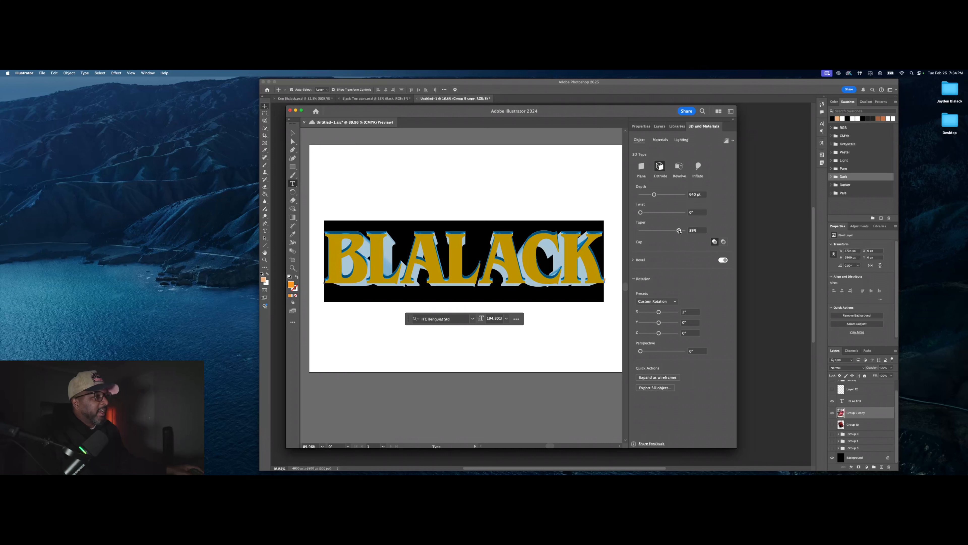
{"action": "left_click_drag", "start_coordinate": [679, 230], "coordinate": [677, 230]}
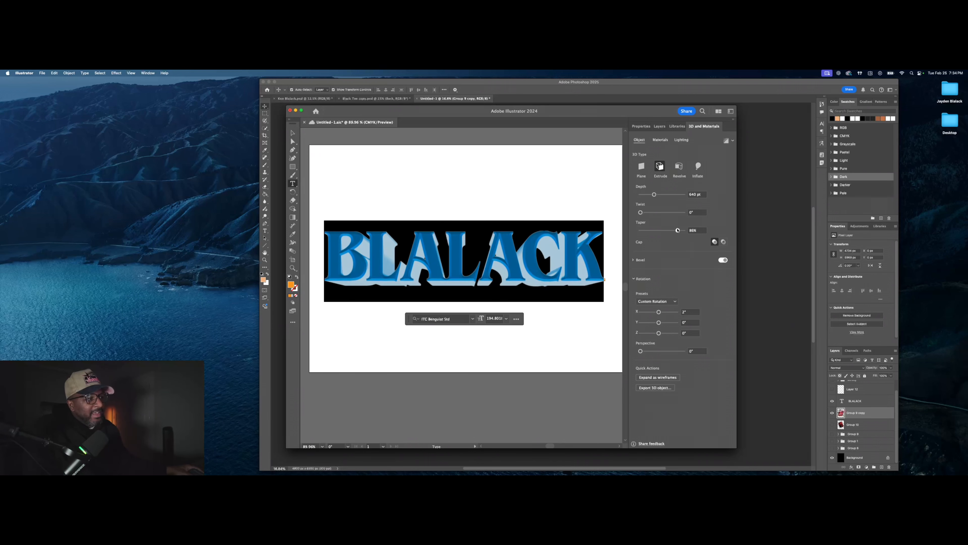
{"action": "left_click_drag", "start_coordinate": [677, 231], "coordinate": [676, 230]}
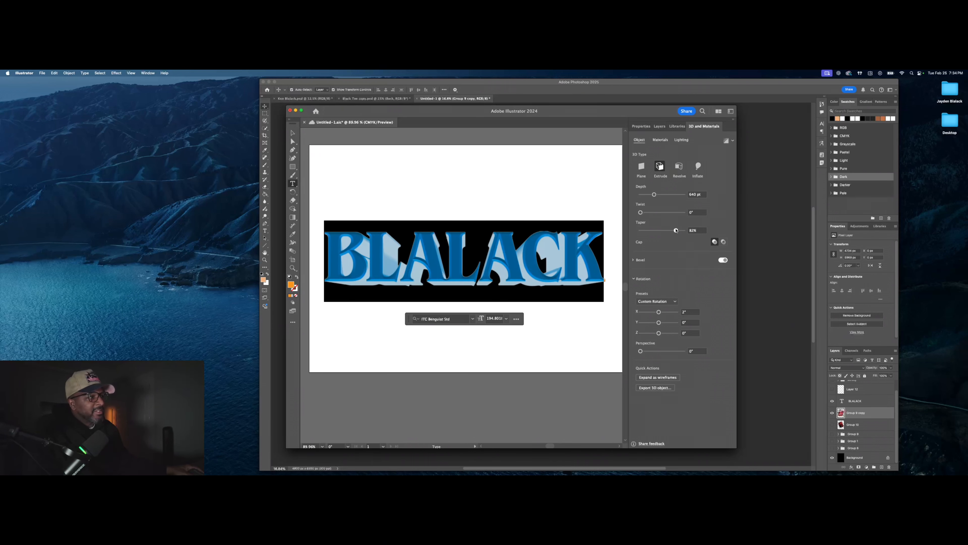
{"action": "left_click", "coordinate": [633, 260]}
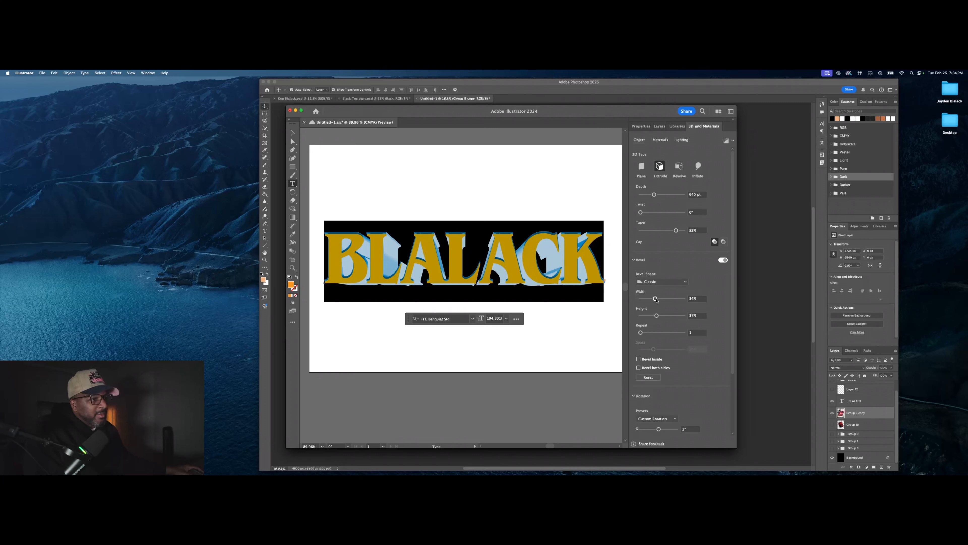
Step: Give the Classic bevel roughly 36% width and 54% height
{"action": "left_click_drag", "start_coordinate": [656, 298], "coordinate": [656, 299]}
{"action": "scroll", "coordinate": [683, 336], "scroll_direction": "down", "scroll_amount": 4}
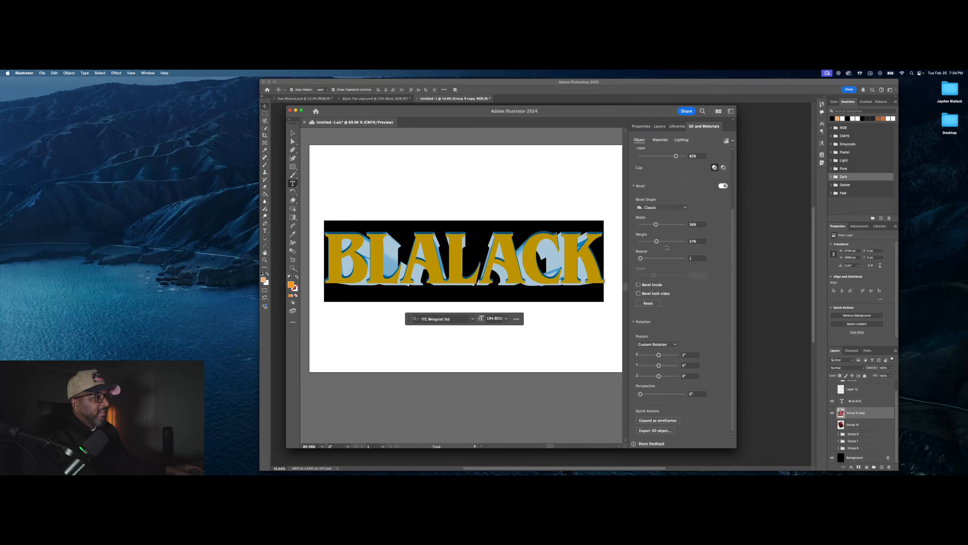
{"action": "left_click_drag", "start_coordinate": [656, 244], "coordinate": [668, 243]}
{"action": "left_click_drag", "start_coordinate": [659, 243], "coordinate": [665, 243]}
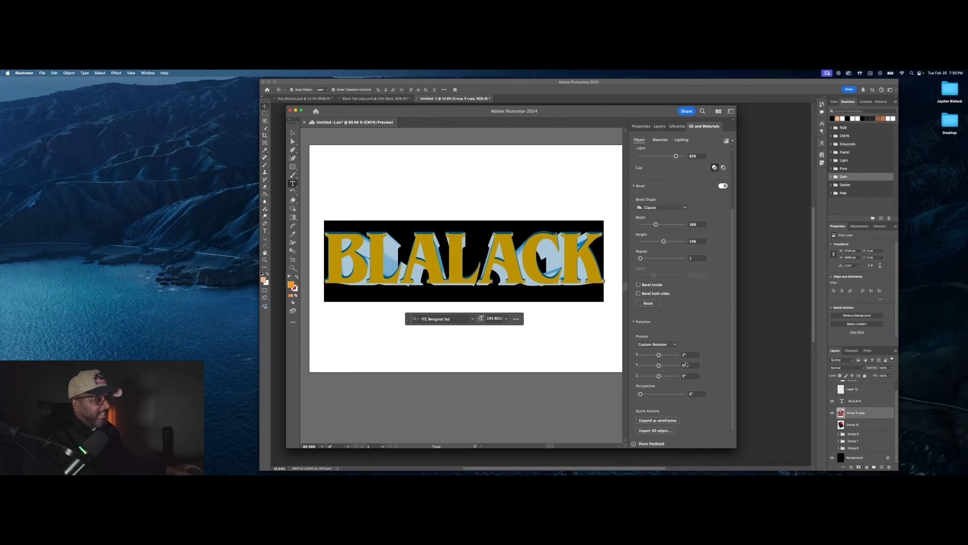
Step: Set X rotation to 0° so the preset becomes Front, then leave text editing
{"action": "left_click", "coordinate": [695, 354]}
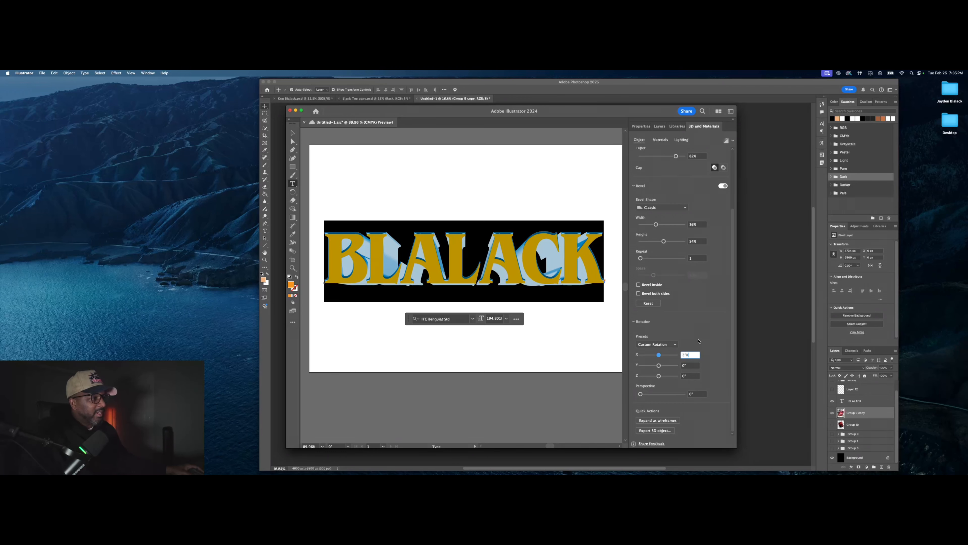
{"action": "key", "text": "Return"}
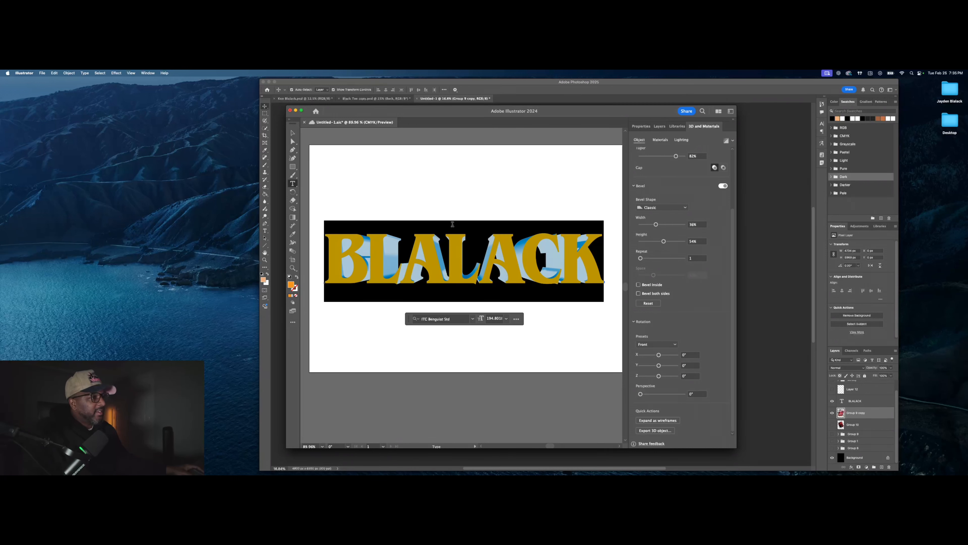
{"action": "key", "text": "Escape"}
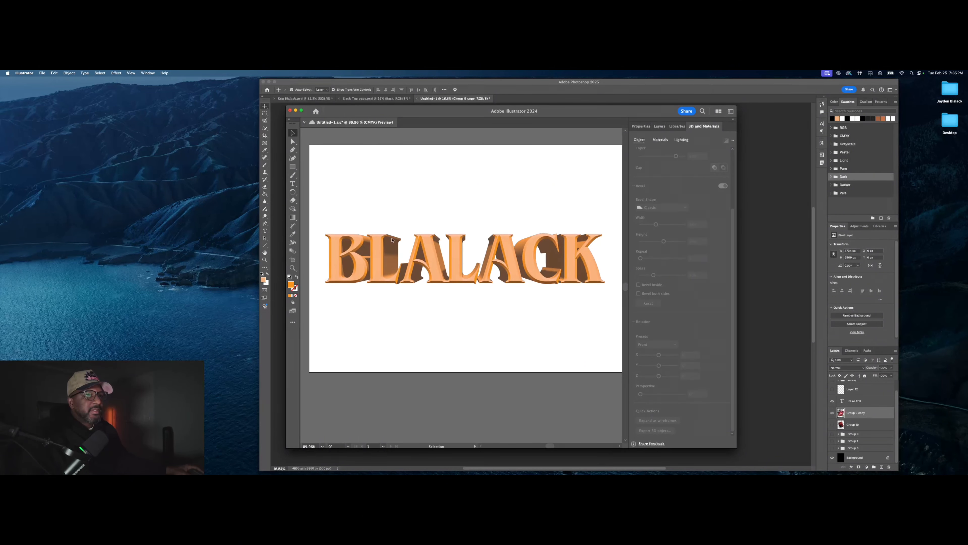
{"action": "left_click", "coordinate": [416, 266]}
{"action": "key", "text": "Escape"}
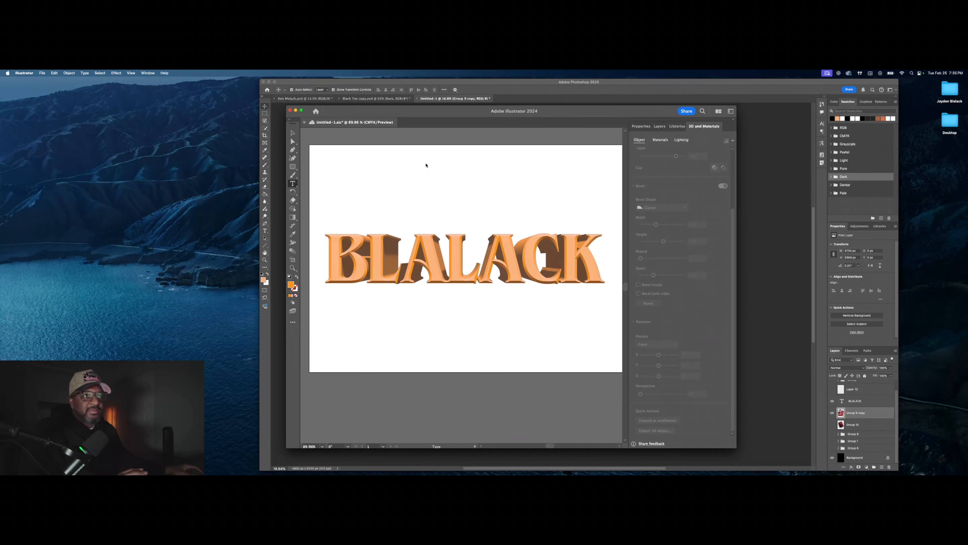
{"action": "left_click", "coordinate": [40, 73]}
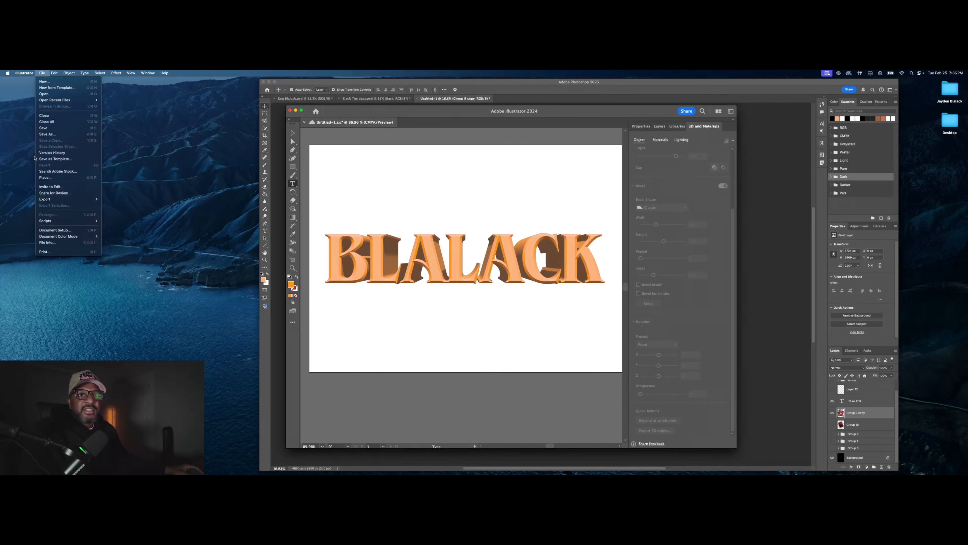
{"action": "mouse_move", "coordinate": [65, 200]}
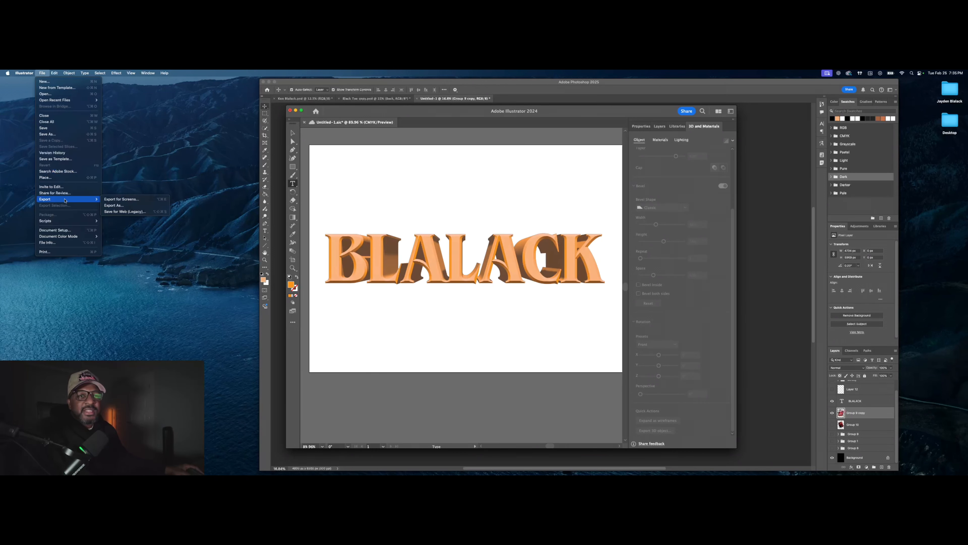
{"action": "left_click", "coordinate": [143, 206]}
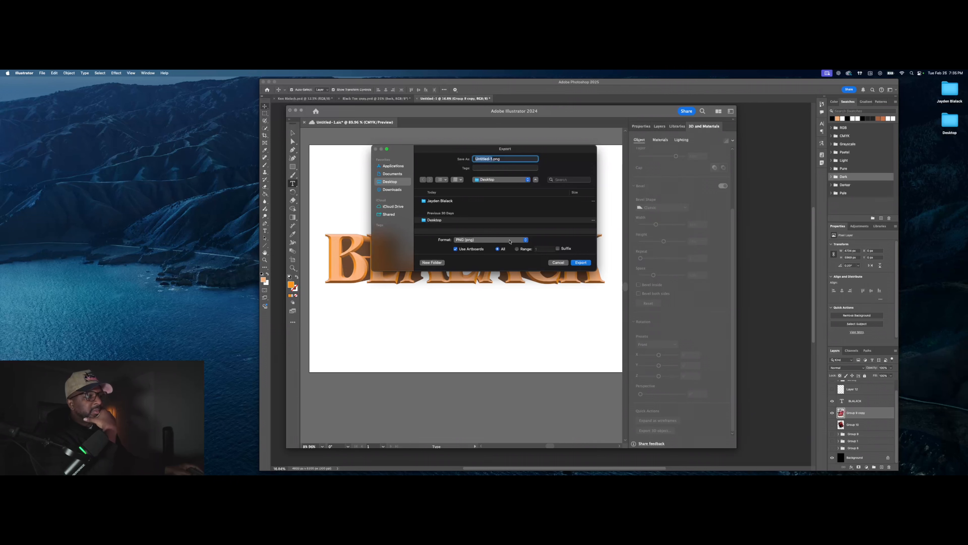
{"action": "left_click", "coordinate": [578, 263]}
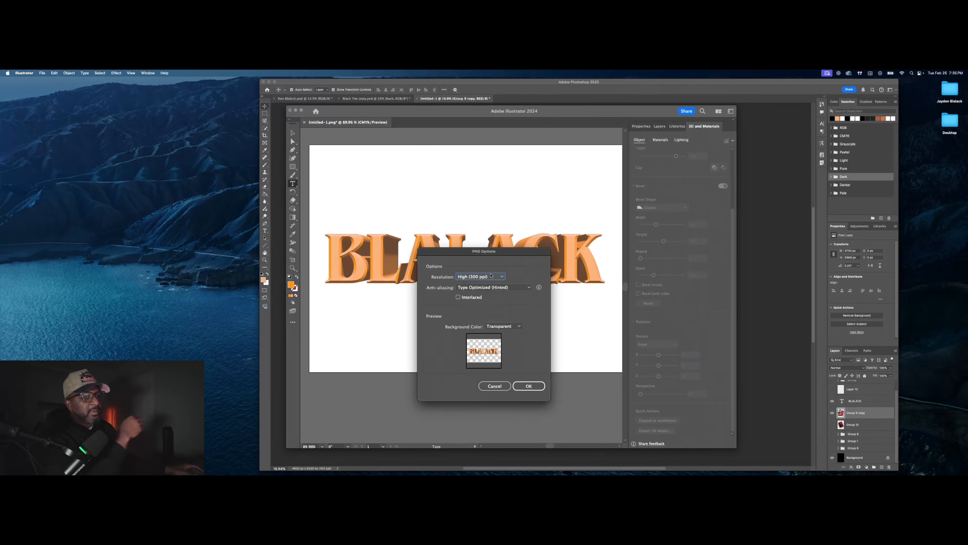
{"action": "left_click", "coordinate": [522, 288]}
{"action": "left_click", "coordinate": [519, 281]}
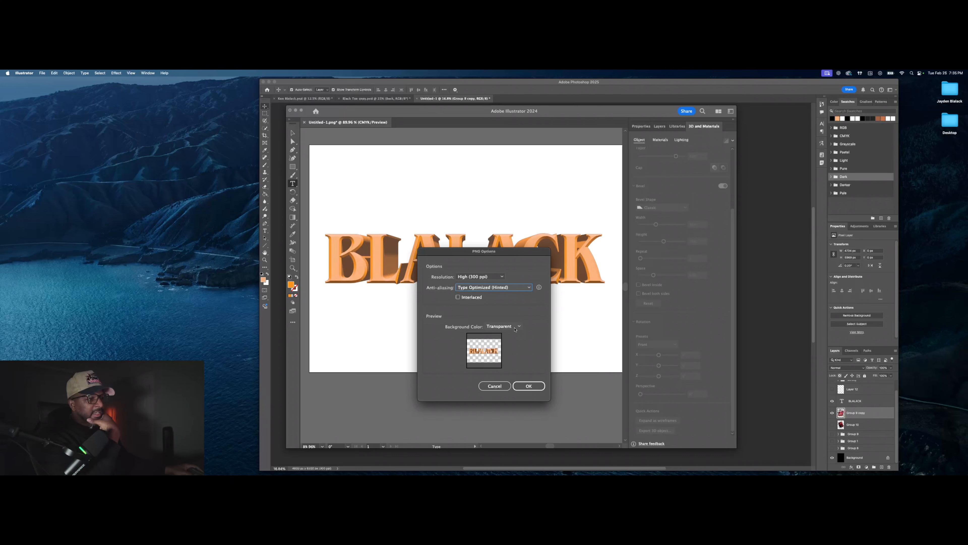
{"action": "left_click", "coordinate": [532, 385]}
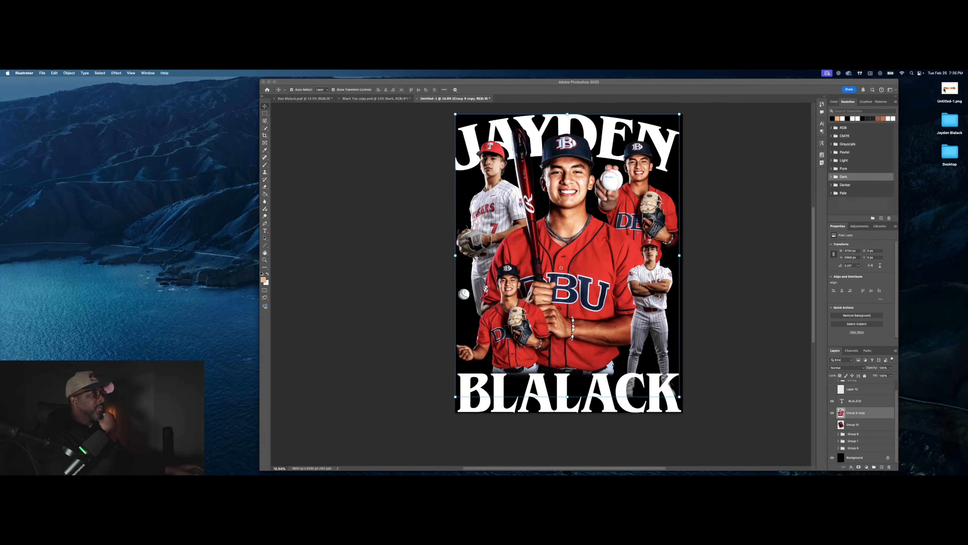
Step: Create a new black-background 16 × 21 in document at 300 ppi (4800 × 6300 px)
{"action": "left_click_drag", "start_coordinate": [944, 90], "coordinate": [569, 277]}
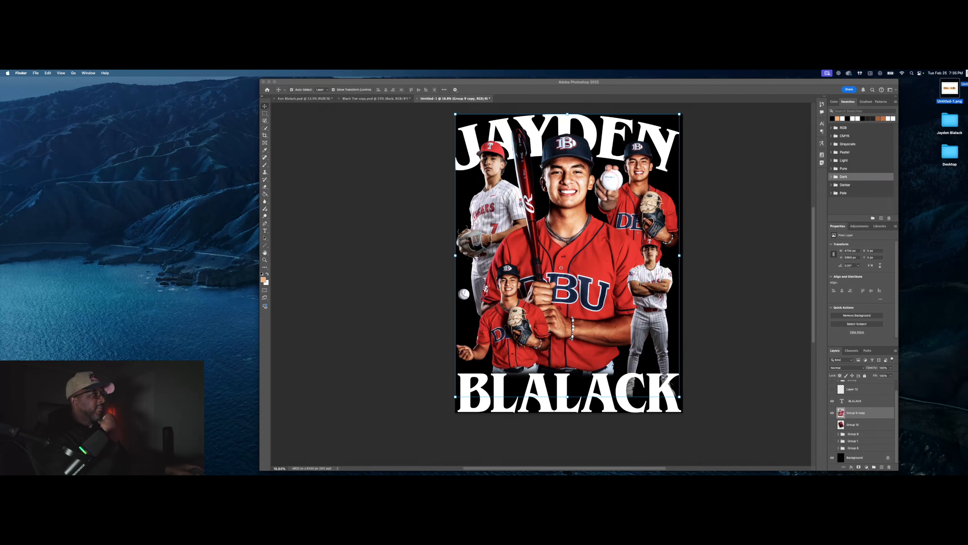
{"action": "right_click", "coordinate": [512, 103]}
{"action": "left_click", "coordinate": [511, 101]}
{"action": "right_click", "coordinate": [510, 99]}
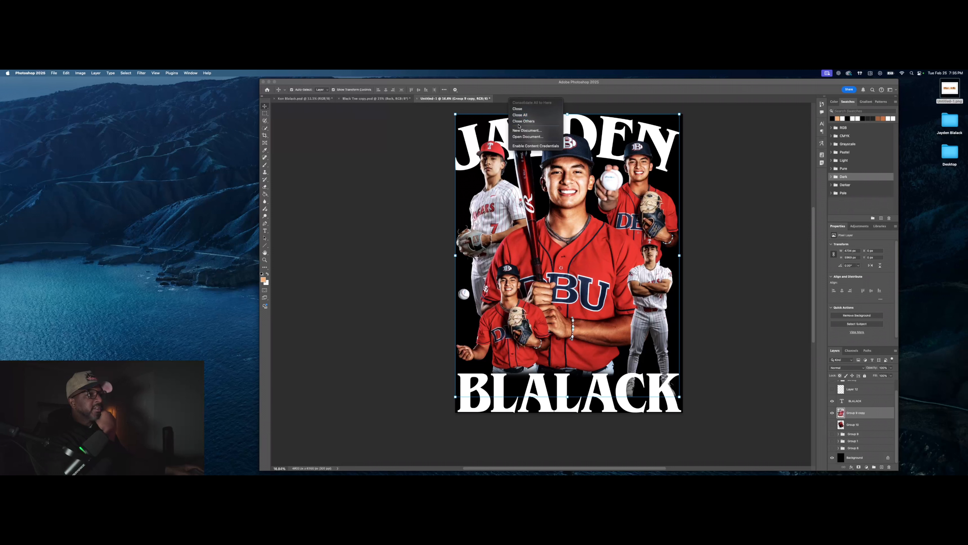
{"action": "left_click", "coordinate": [521, 131]}
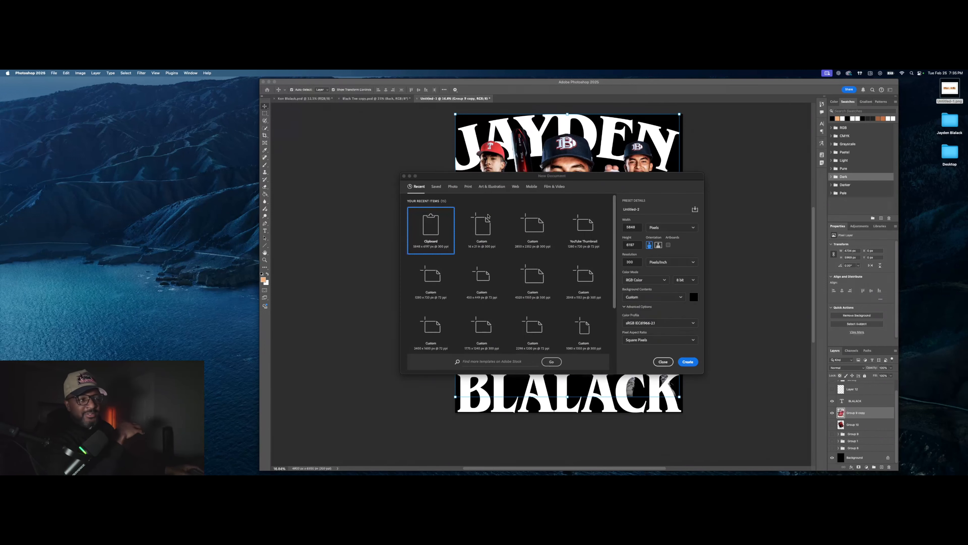
{"action": "double_click", "coordinate": [480, 233]}
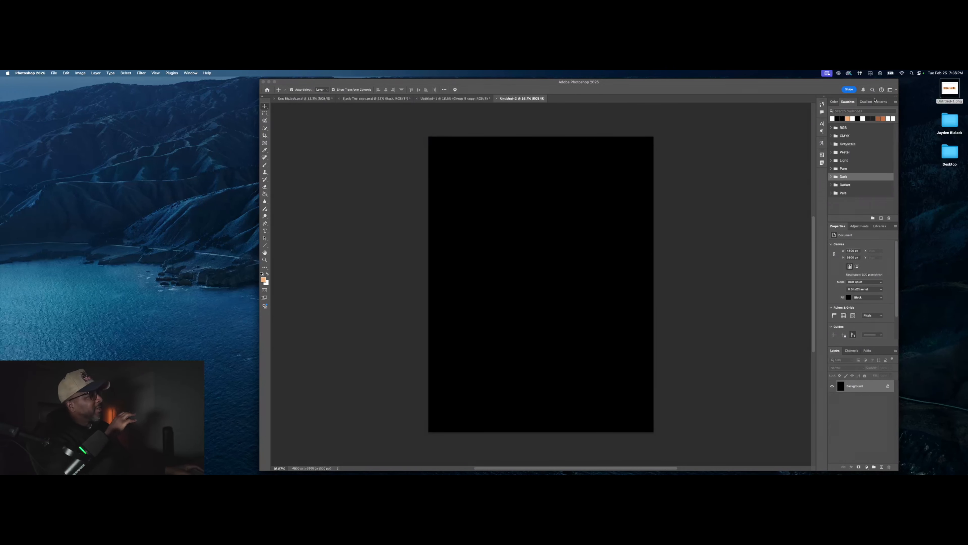
Step: Place the exported BLALACK PNG on the black canvas, enlarge it and centre it horizontally
{"action": "left_click_drag", "start_coordinate": [953, 93], "coordinate": [560, 275]}
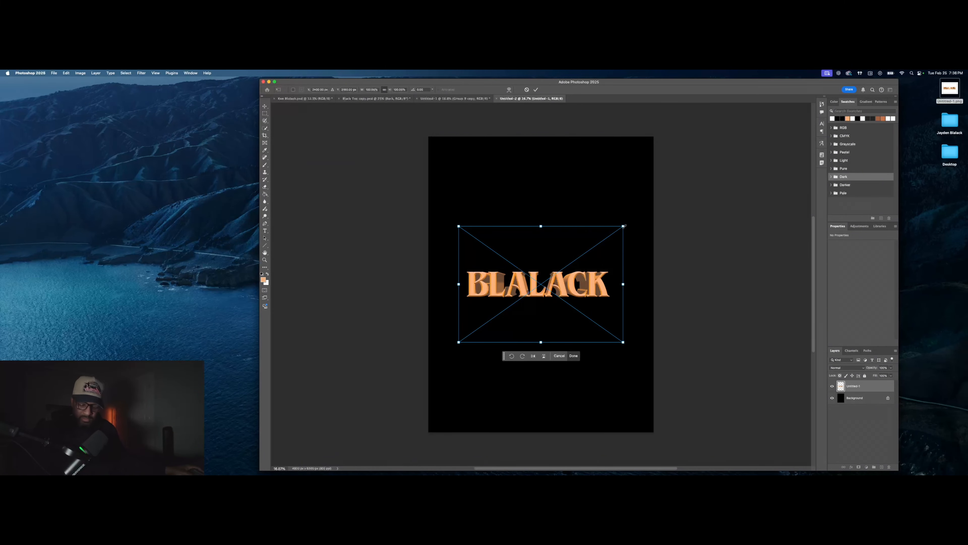
{"action": "left_click_drag", "start_coordinate": [623, 225], "coordinate": [658, 197]}
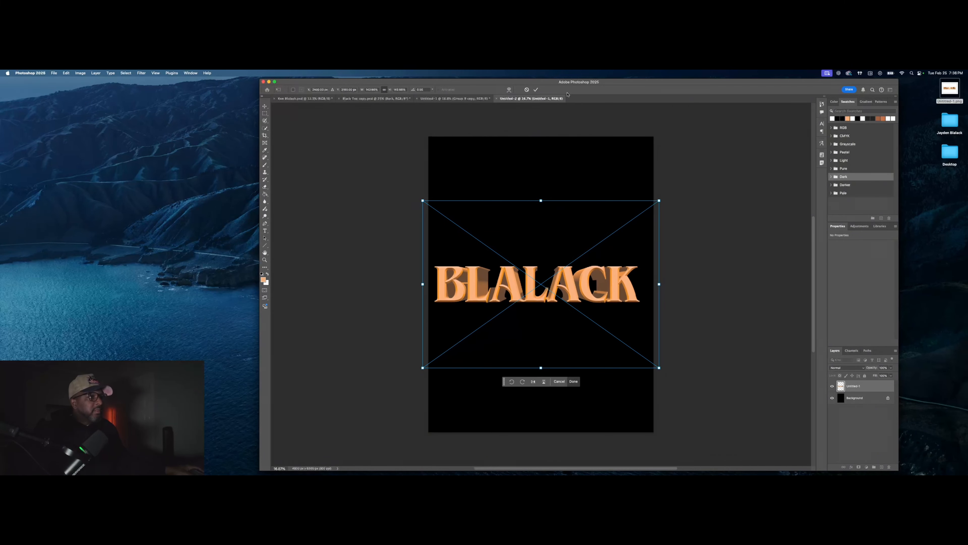
{"action": "left_click", "coordinate": [535, 90]}
{"action": "left_click_drag", "start_coordinate": [603, 285], "coordinate": [608, 286]}
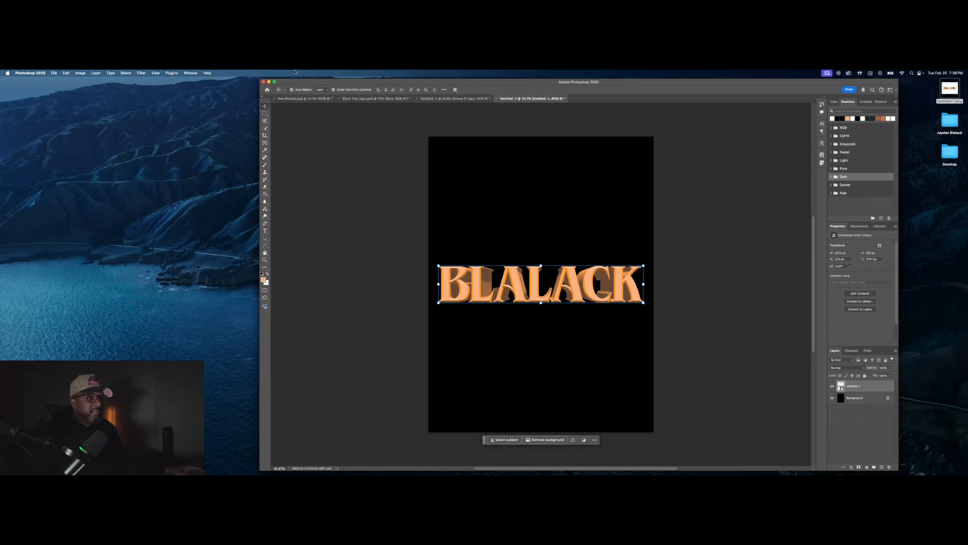
Step: Bring up the list of adjustment layer types for the BLALACK layer
{"action": "right_click", "coordinate": [881, 386]}
{"action": "left_click", "coordinate": [906, 461]}
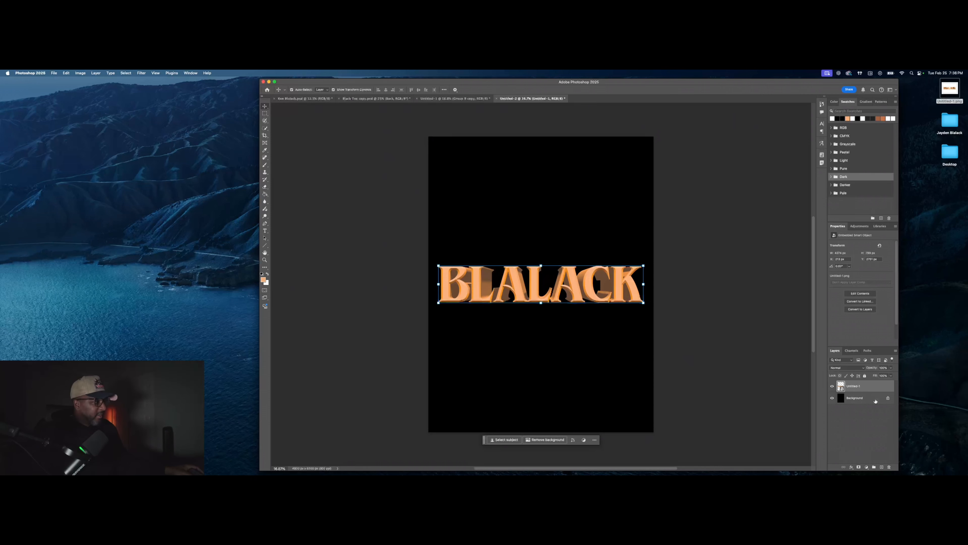
{"action": "left_click", "coordinate": [865, 468]}
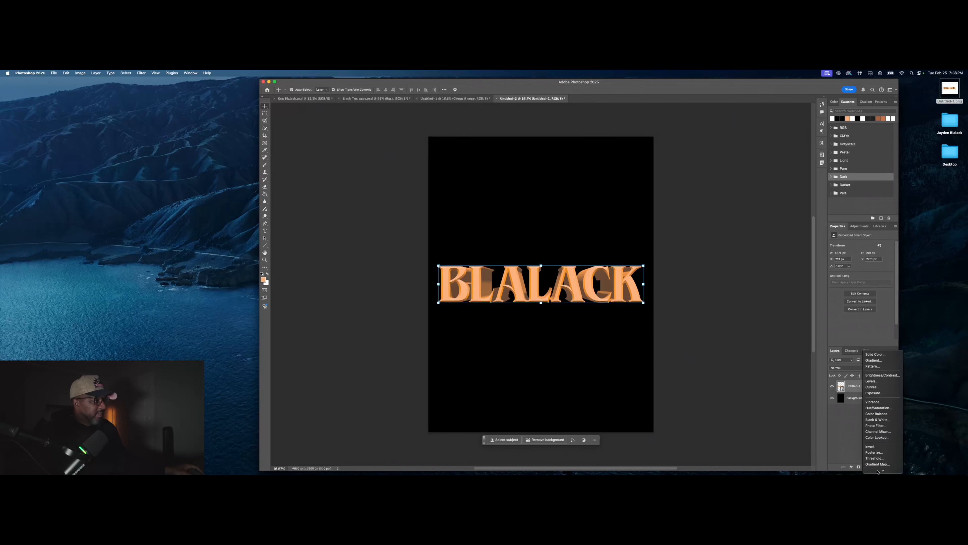
Step: Add a Gradient Map adjustment layer clipped to the BLALACK lettering
{"action": "left_click", "coordinate": [877, 463]}
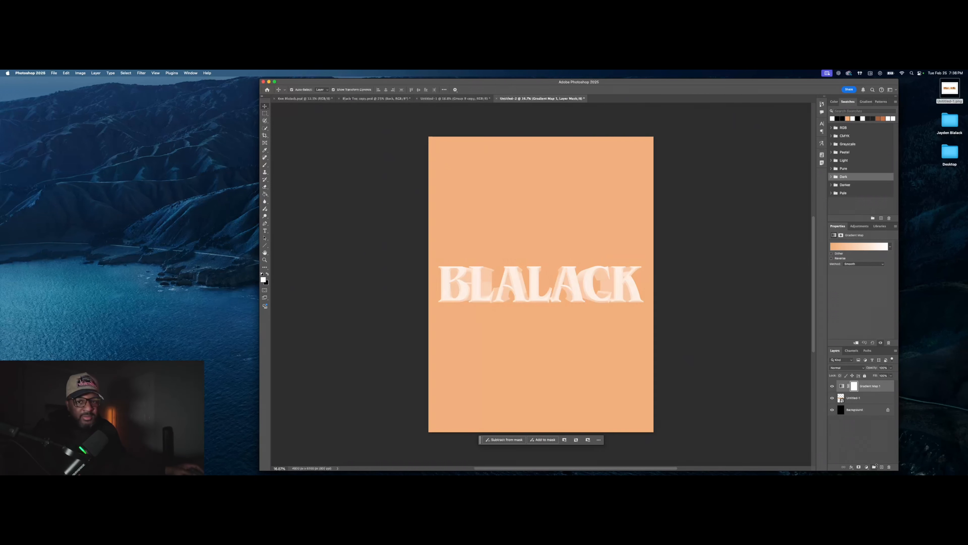
{"action": "right_click", "coordinate": [877, 386]}
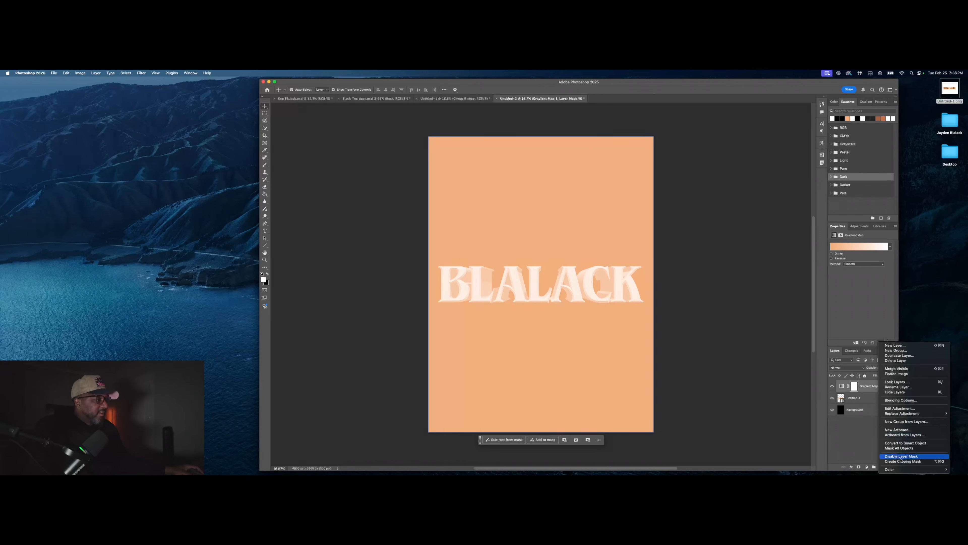
{"action": "left_click", "coordinate": [911, 460]}
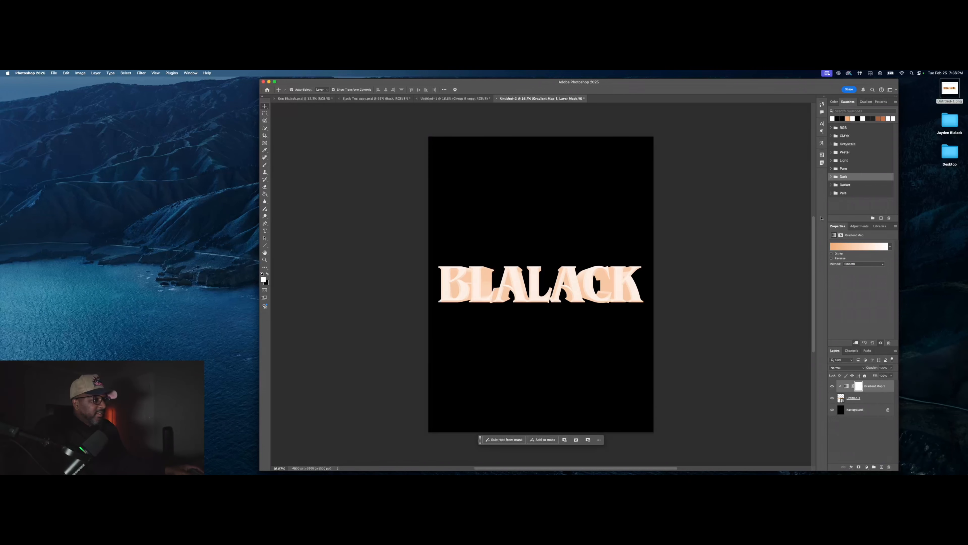
{"action": "left_click", "coordinate": [863, 246]}
Step: Set the gradient's left stop to black and its right stop to red ff0000
{"action": "double_click", "coordinate": [783, 214]}
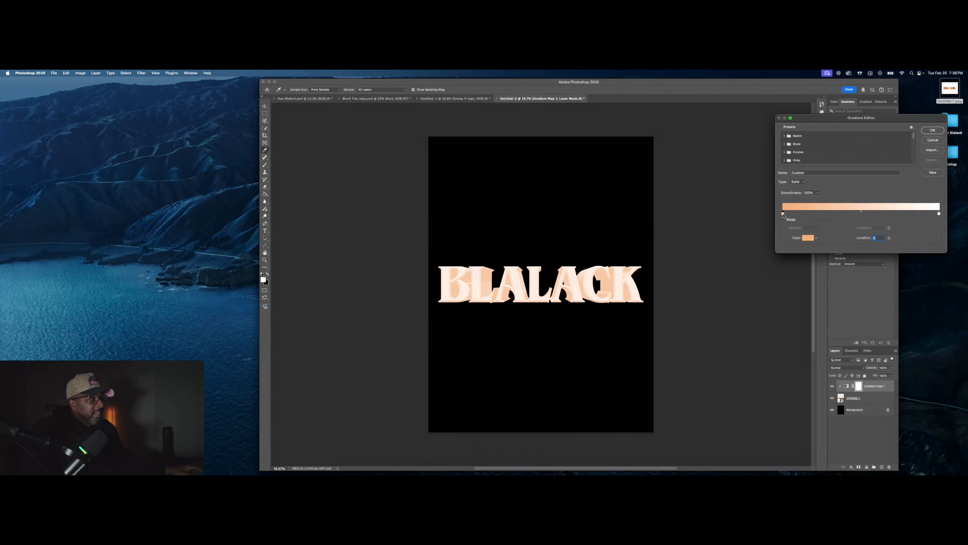
{"action": "left_click_drag", "start_coordinate": [112, 241], "coordinate": [42, 309]}
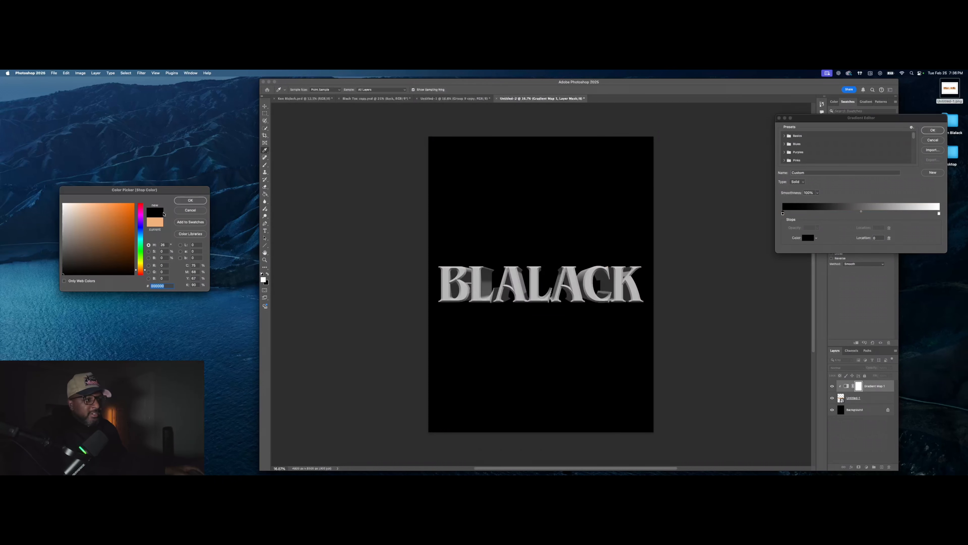
{"action": "left_click", "coordinate": [191, 201]}
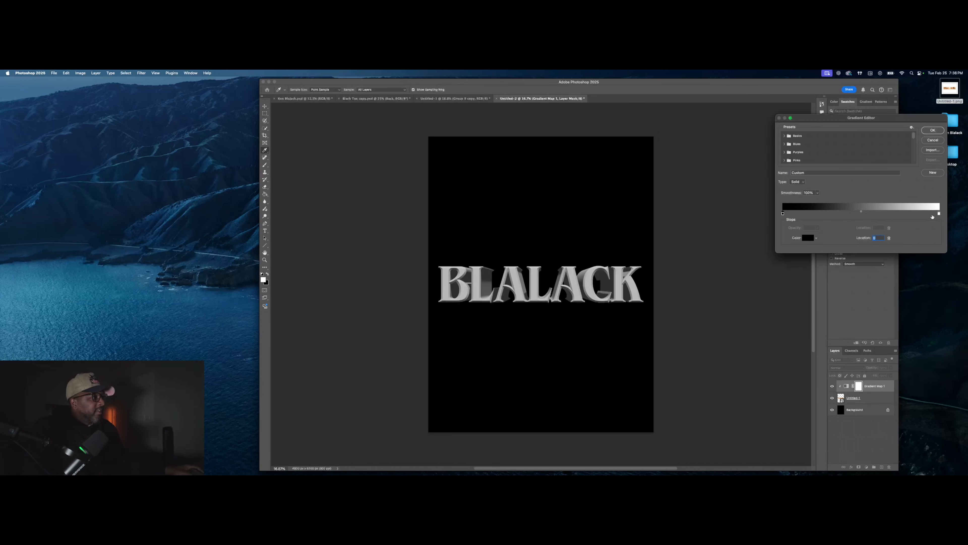
{"action": "left_click", "coordinate": [940, 214]}
{"action": "left_click", "coordinate": [808, 238]}
{"action": "type", "text": "ff0000"}
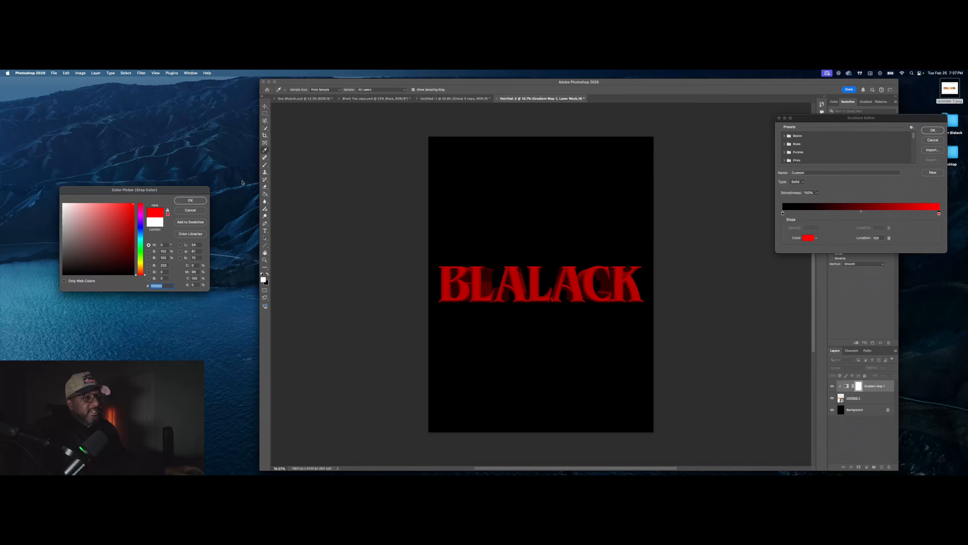
{"action": "left_click_drag", "start_coordinate": [101, 227], "coordinate": [171, 167]}
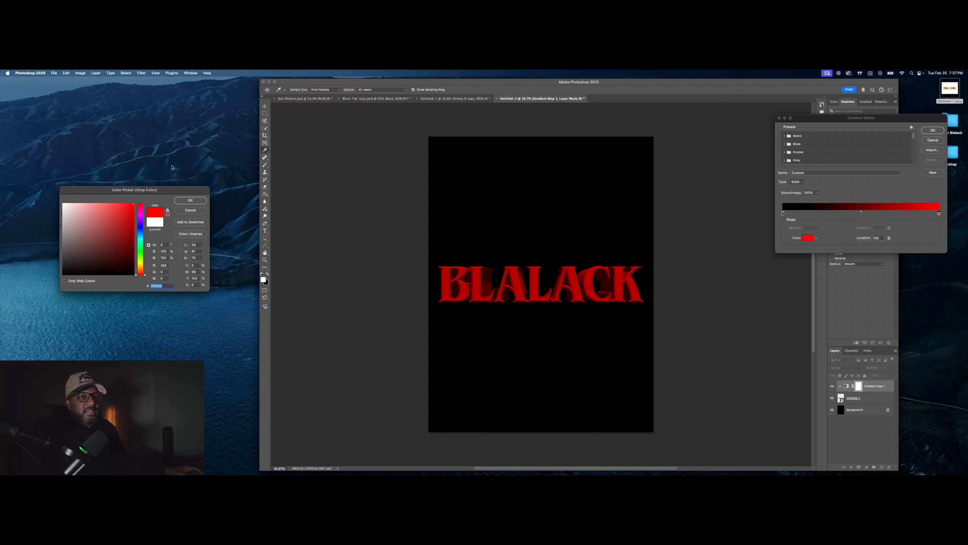
{"action": "left_click", "coordinate": [191, 201]}
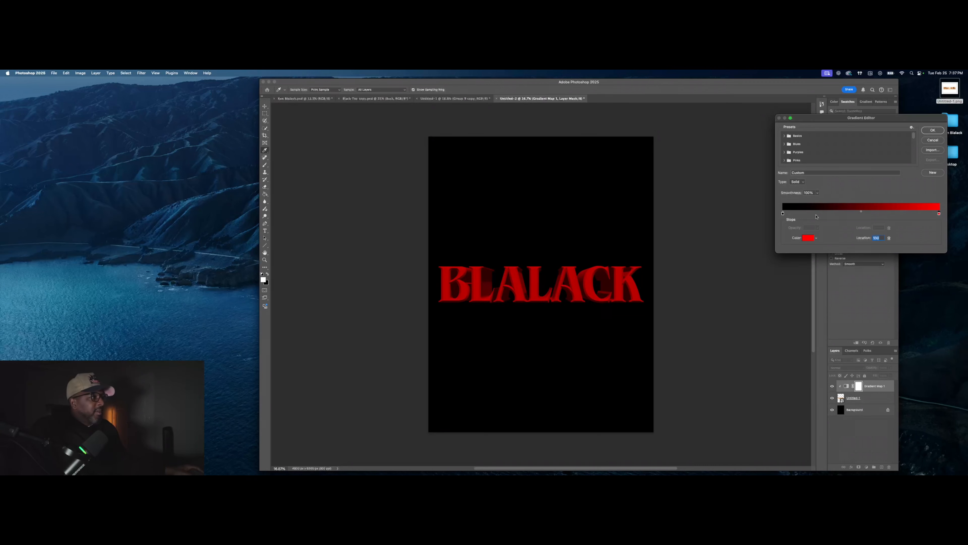
Step: Arrange the stops as black, red and white with a white end stop, and accept the gradient
{"action": "left_click", "coordinate": [835, 213]}
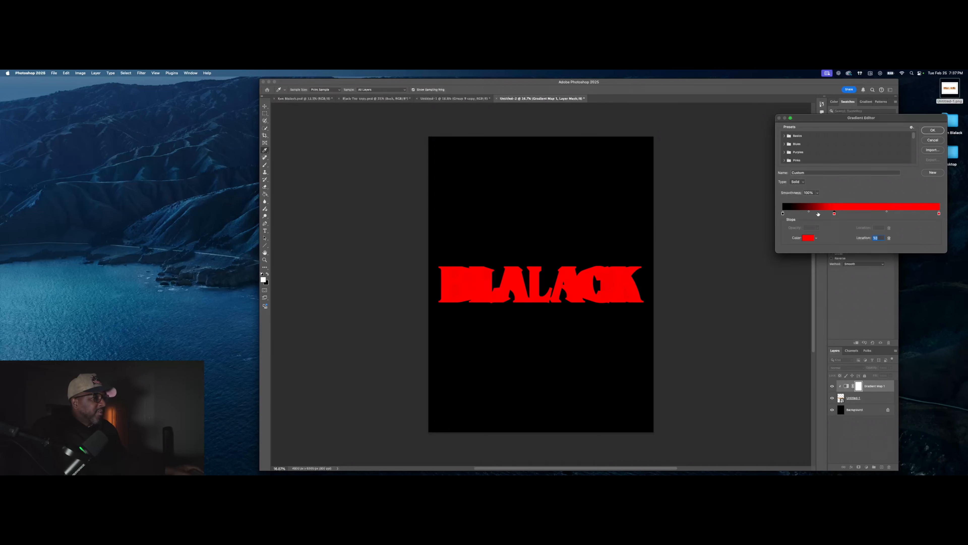
{"action": "left_click", "coordinate": [891, 238]}
{"action": "left_click_drag", "start_coordinate": [784, 213], "coordinate": [797, 215]}
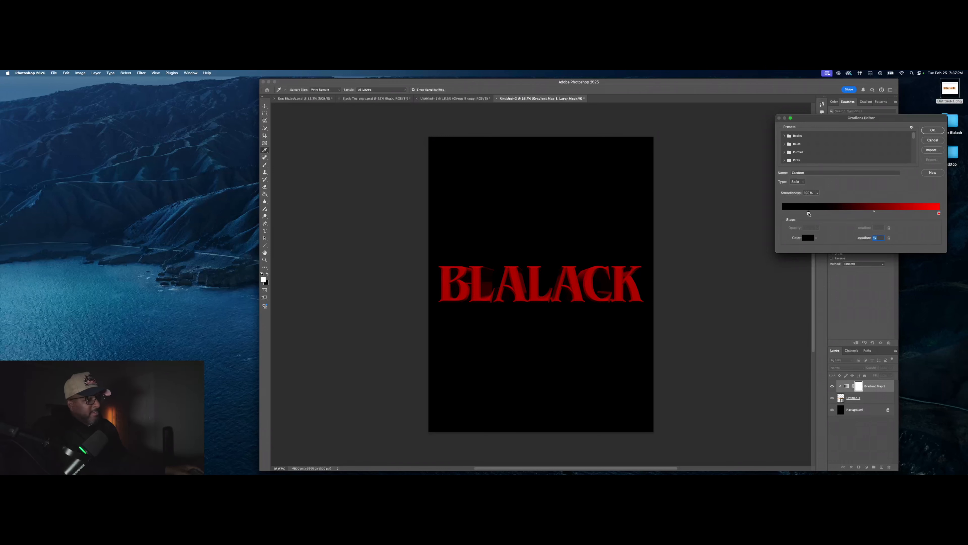
{"action": "left_click_drag", "start_coordinate": [809, 213], "coordinate": [807, 214]}
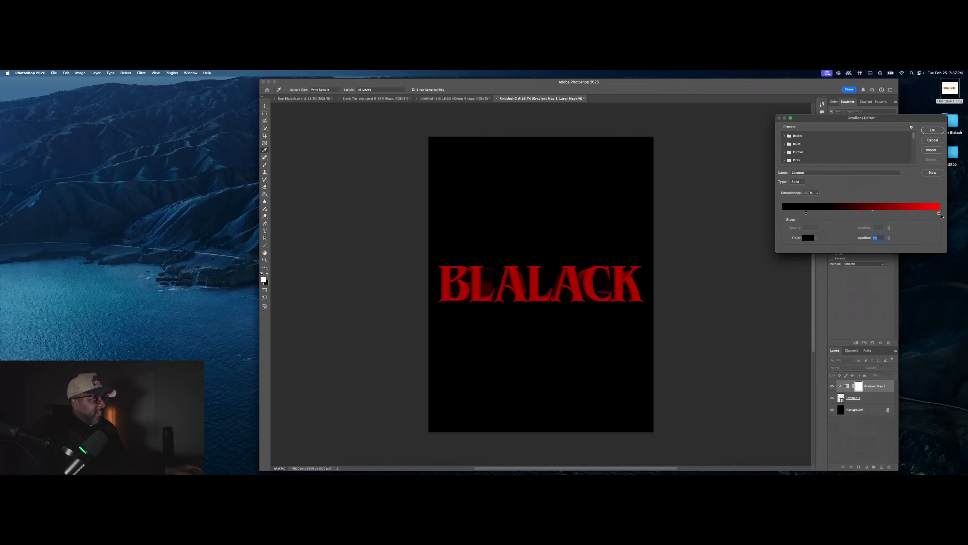
{"action": "left_click_drag", "start_coordinate": [940, 214], "coordinate": [911, 214]}
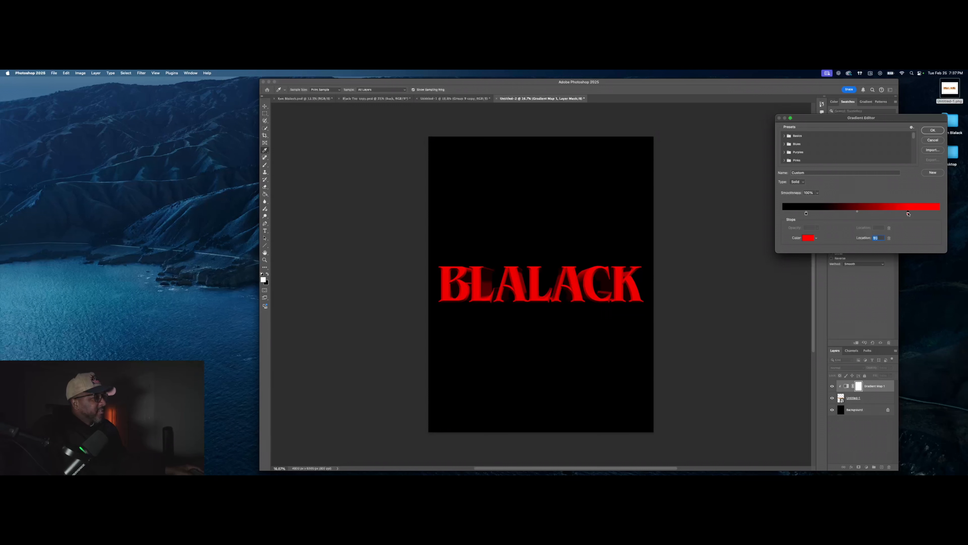
{"action": "left_click", "coordinate": [809, 238]}
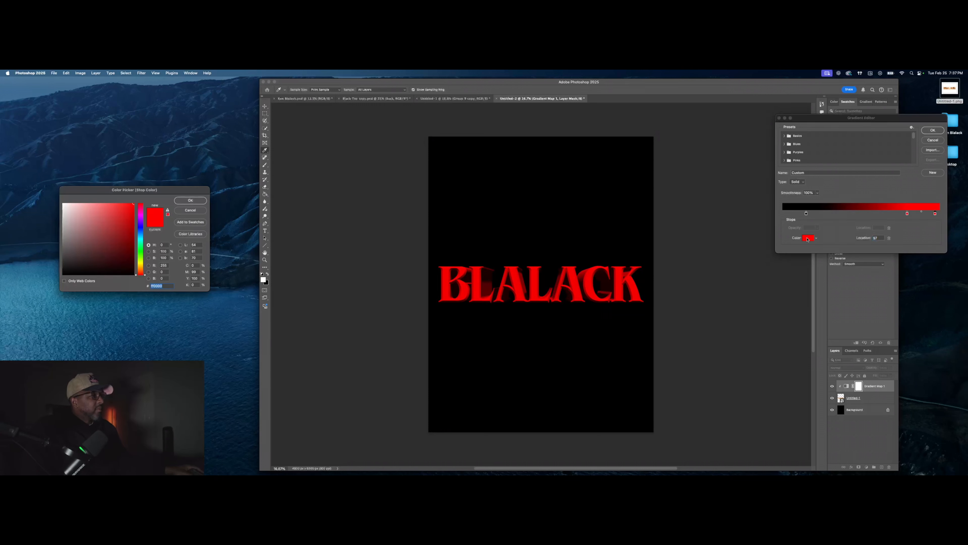
{"action": "left_click_drag", "start_coordinate": [91, 223], "coordinate": [62, 203]}
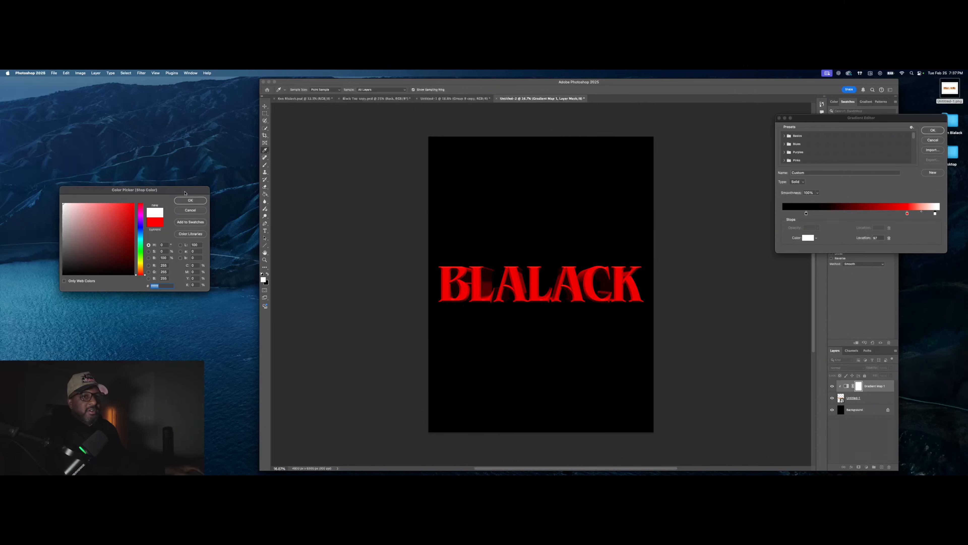
{"action": "left_click", "coordinate": [187, 201]}
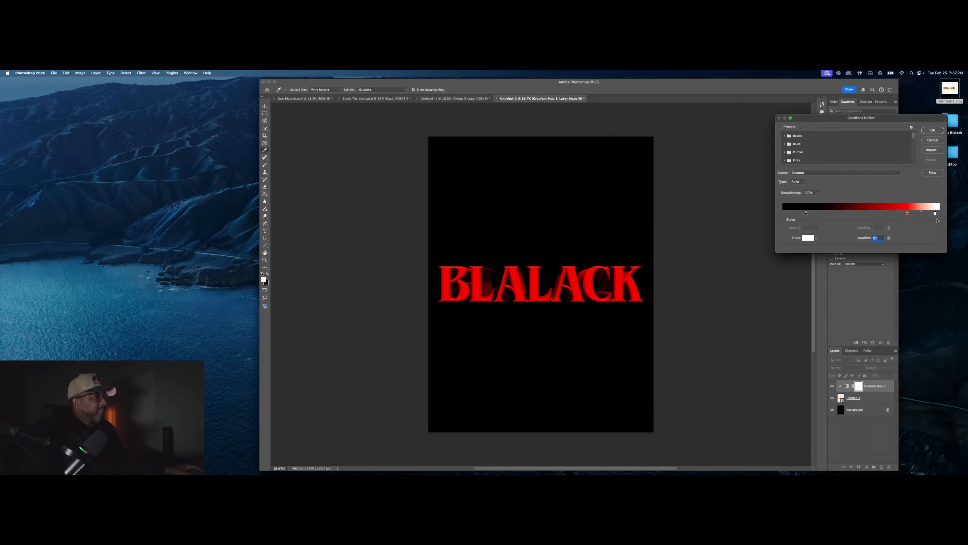
{"action": "mouse_move", "coordinate": [935, 214]}
{"action": "left_mouse_down"}
{"action": "mouse_move", "coordinate": [874, 216]}
{"action": "mouse_move", "coordinate": [911, 214]}
{"action": "mouse_move", "coordinate": [898, 214]}
{"action": "left_mouse_up"}
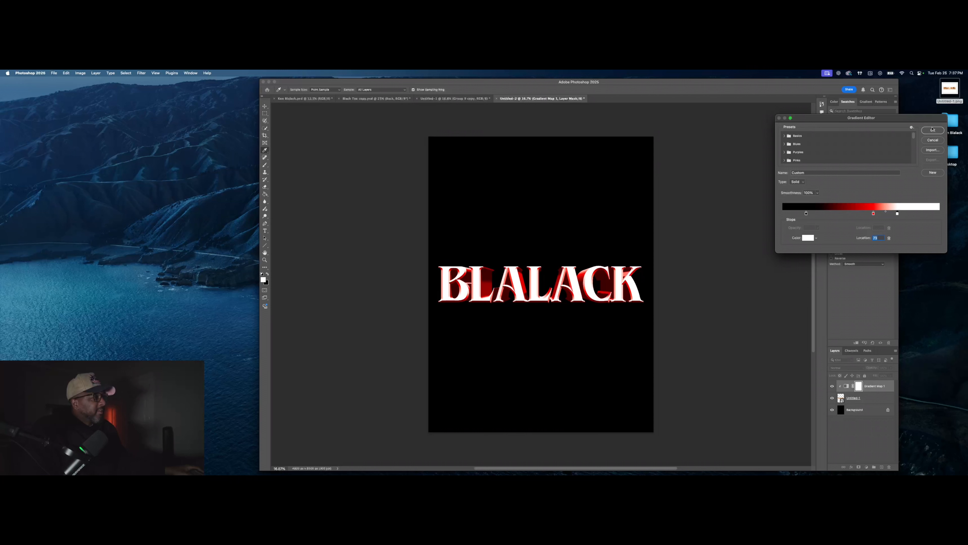
{"action": "left_click", "coordinate": [933, 129]}
Step: Group the BLALACK lettering with its Gradient Map as Group 1, then go to the Untitled-1 poster
{"action": "left_click", "coordinate": [874, 395]}
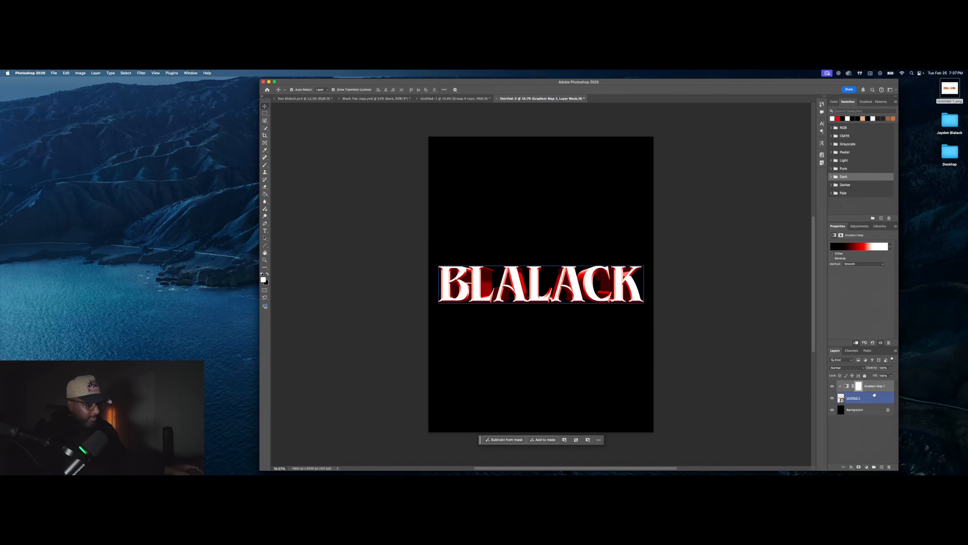
{"action": "left_click", "coordinate": [875, 427]}
{"action": "left_click", "coordinate": [874, 467]}
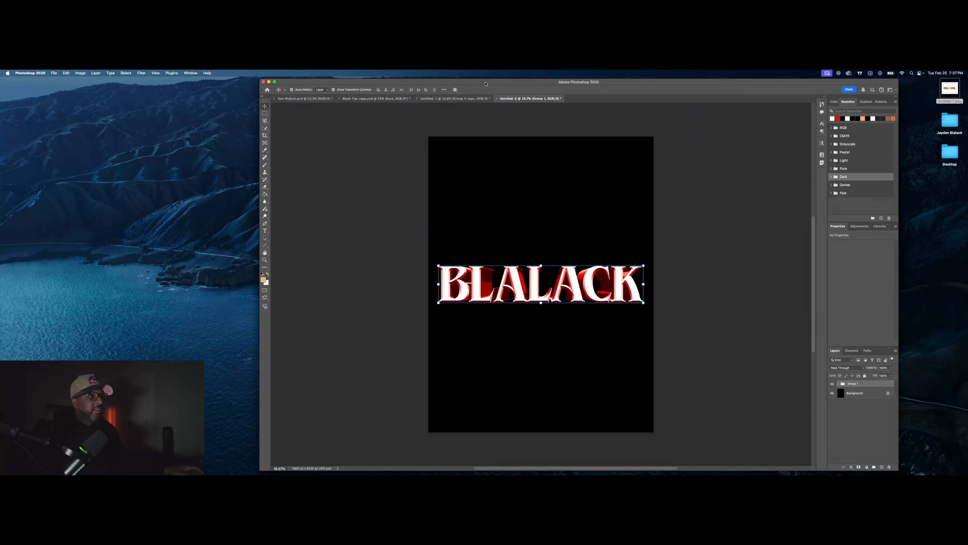
{"action": "left_click", "coordinate": [454, 99]}
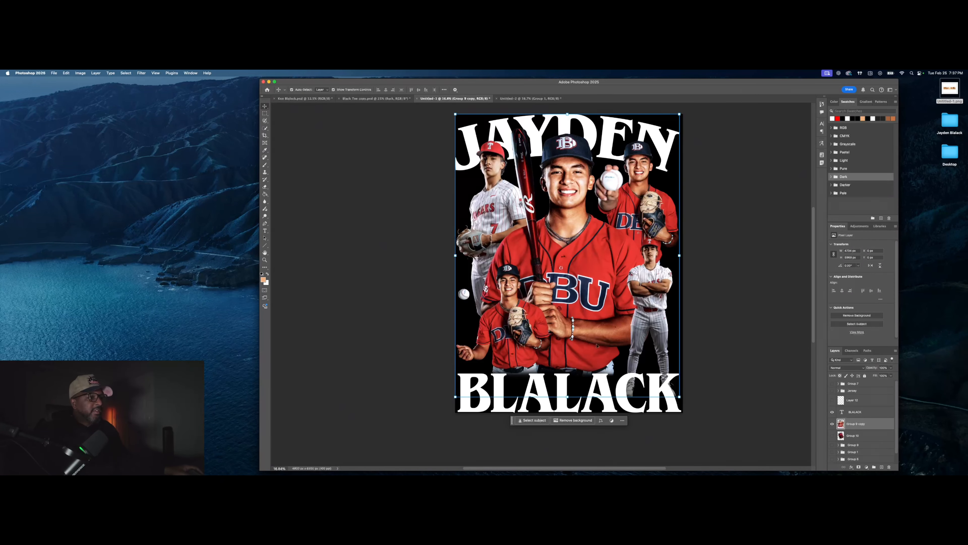
Step: Hide the original name text, paste the red lettering at the poster's bottom and enlarge it to about 155%
{"action": "left_click", "coordinate": [831, 412]}
{"action": "key", "text": "super+v"}
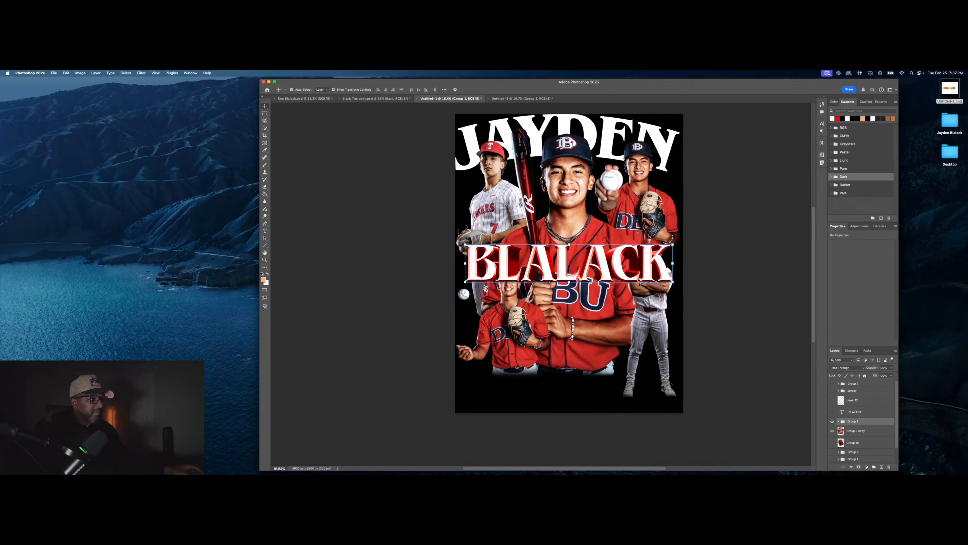
{"action": "left_click_drag", "start_coordinate": [601, 267], "coordinate": [603, 394]}
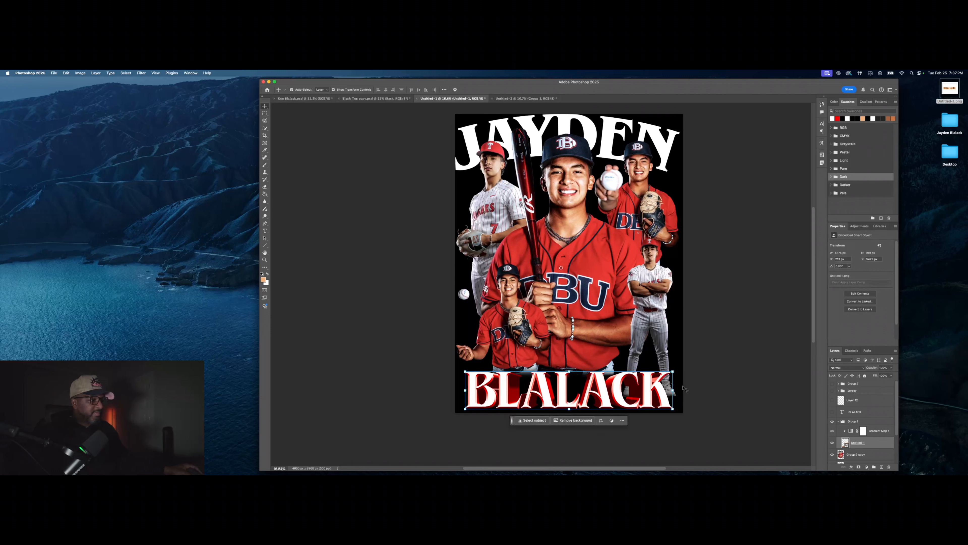
{"action": "key", "text": "super+t"}
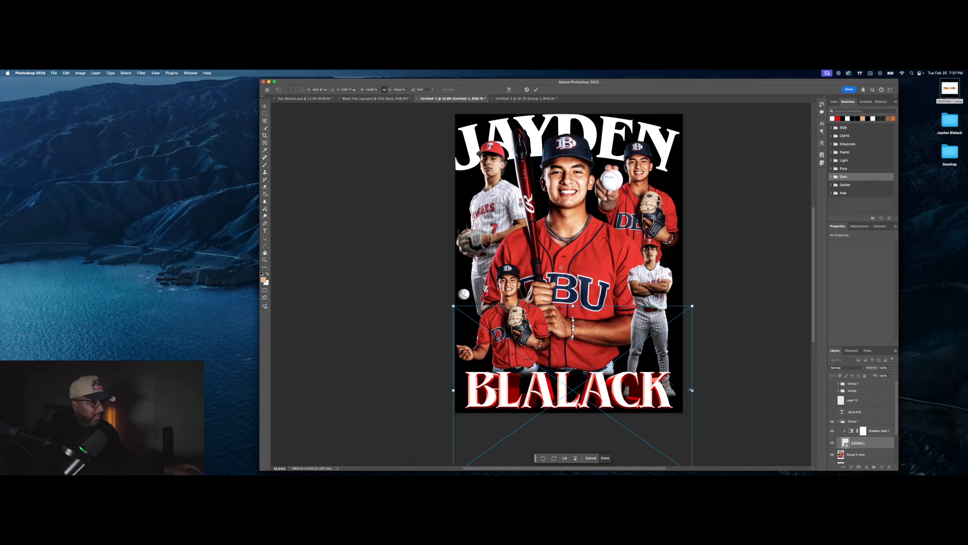
{"action": "left_click_drag", "start_coordinate": [693, 390], "coordinate": [664, 393]}
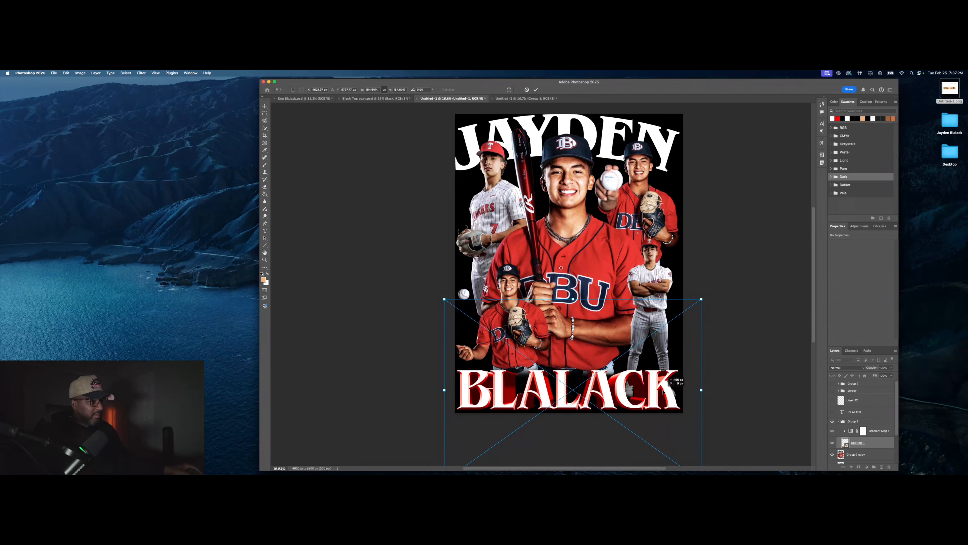
{"action": "left_click", "coordinate": [536, 89]}
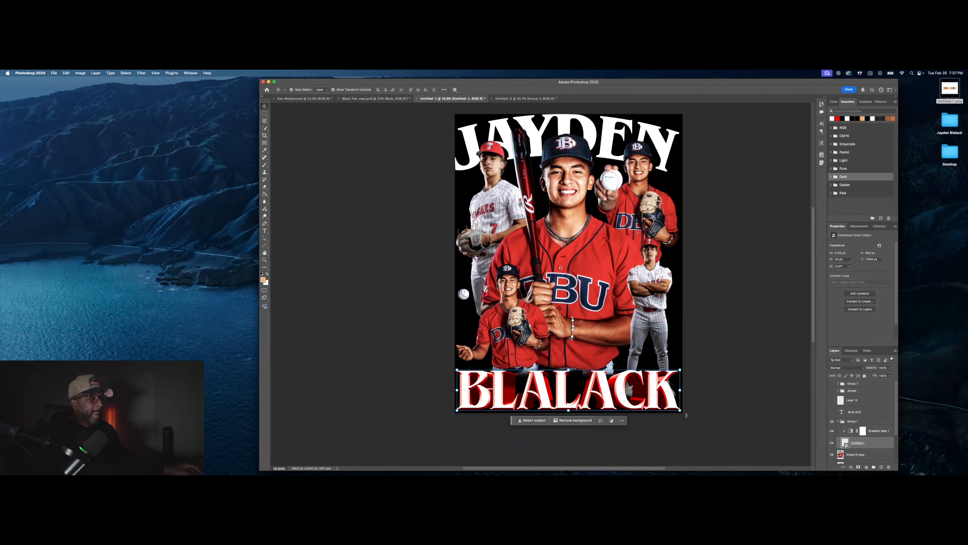
Step: Widen the lettering very slightly, nudge it up and left, and deselect it
{"action": "key", "text": "super+t"}
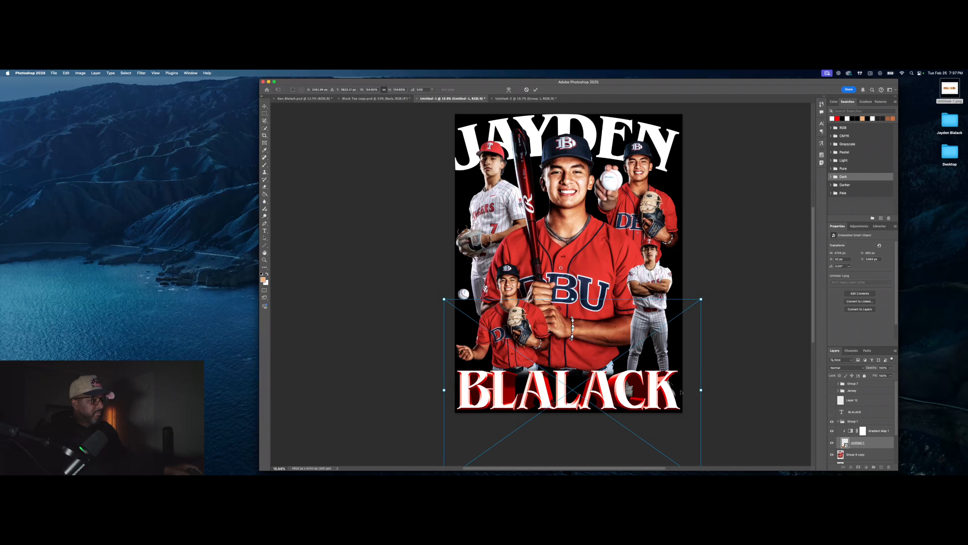
{"action": "left_click_drag", "start_coordinate": [702, 390], "coordinate": [704, 391]}
{"action": "left_click", "coordinate": [535, 89]}
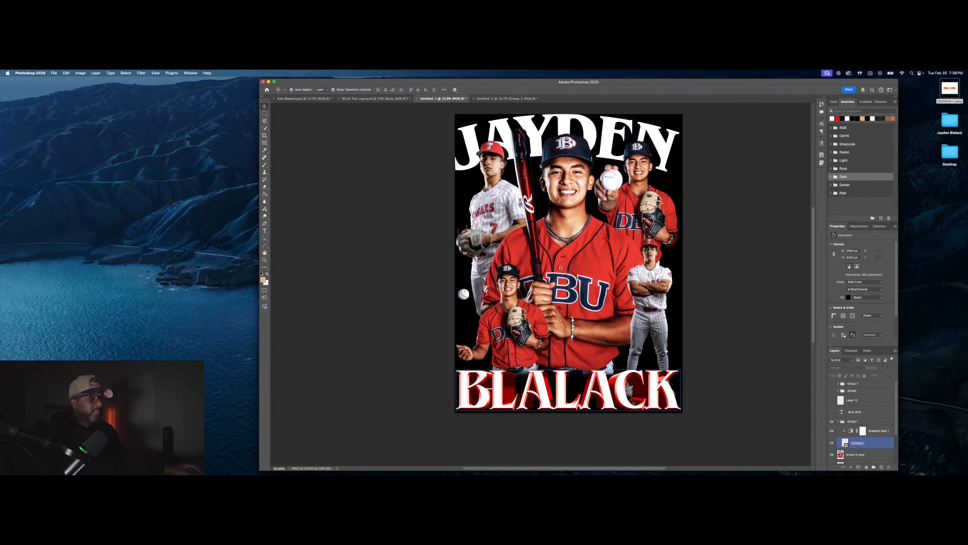
{"action": "left_click_drag", "start_coordinate": [611, 397], "coordinate": [611, 395]}
{"action": "left_click", "coordinate": [748, 261]}
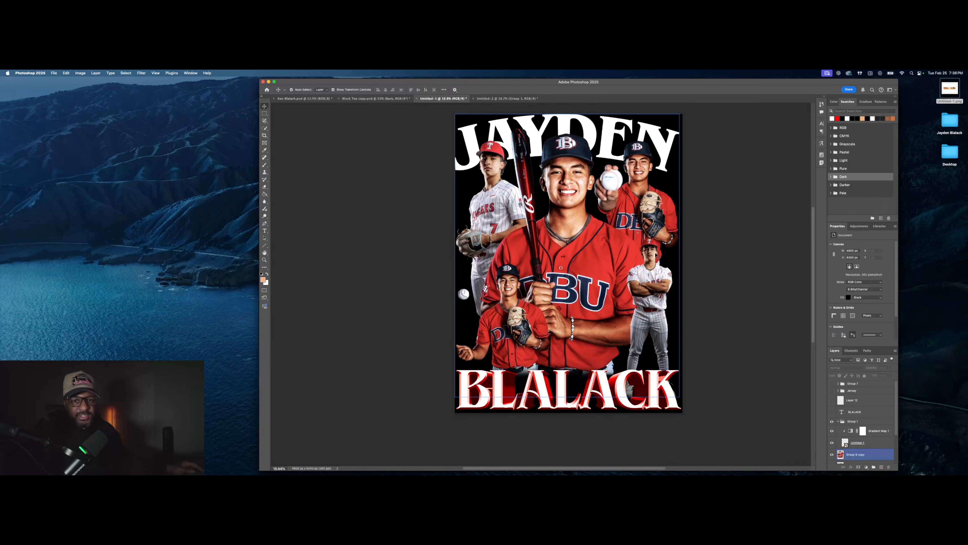
{"action": "scroll", "coordinate": [656, 250], "scroll_direction": "up", "scroll_amount": 1}
{"action": "left_click", "coordinate": [592, 136]}
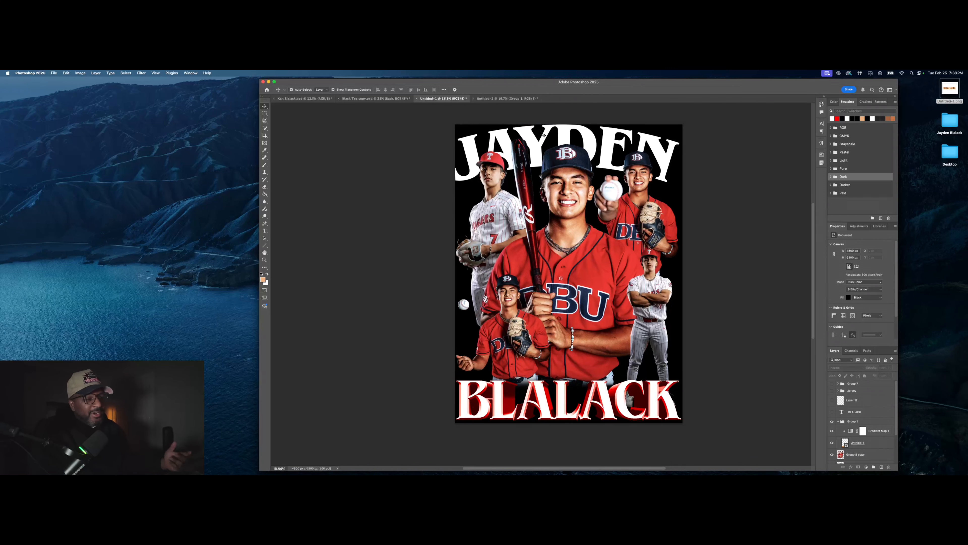
{"action": "left_click", "coordinate": [582, 149]}
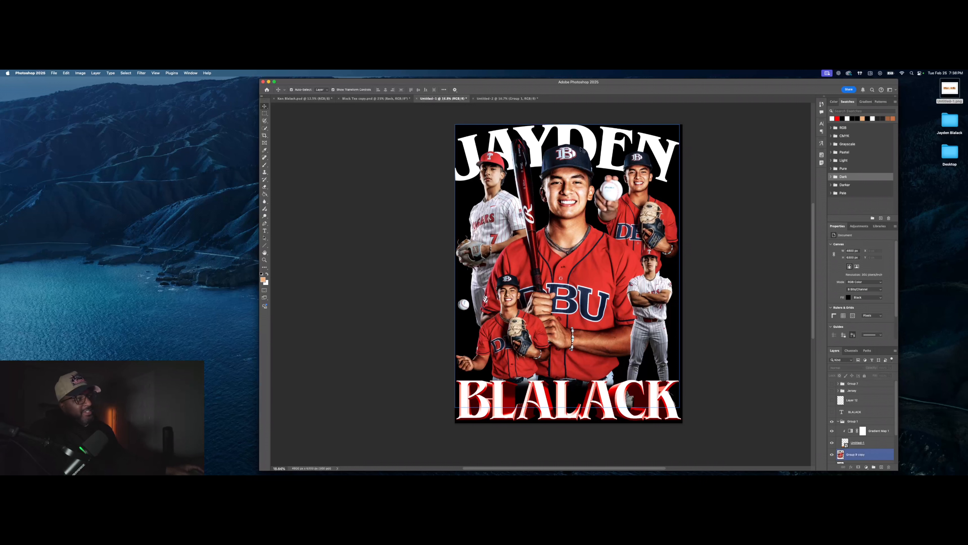
{"action": "left_click", "coordinate": [743, 277]}
{"action": "left_click", "coordinate": [850, 422]}
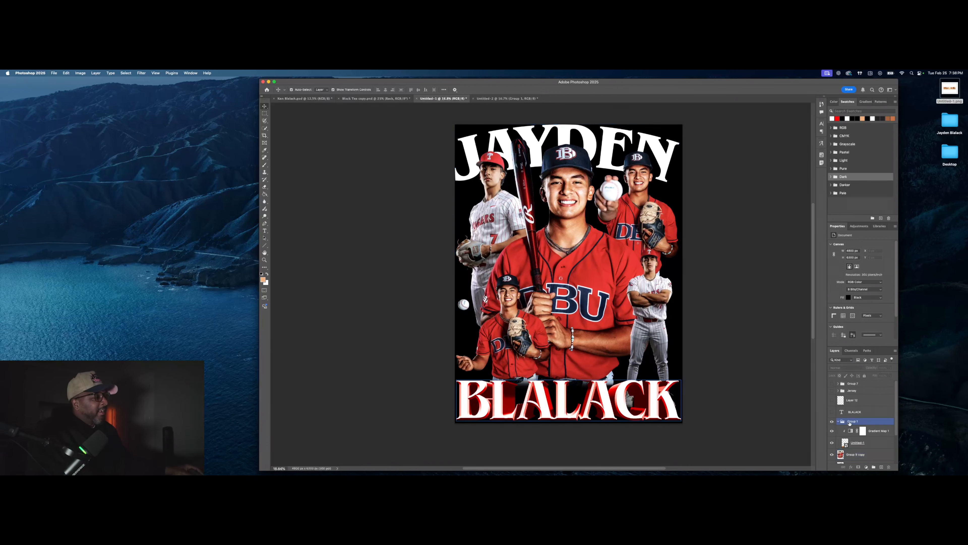
{"action": "left_click", "coordinate": [840, 421]}
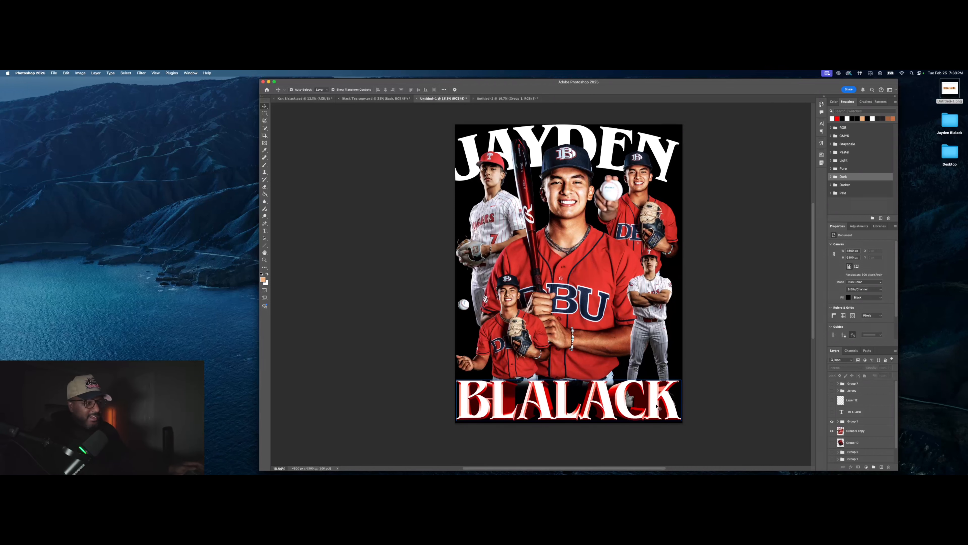
{"action": "left_click", "coordinate": [657, 407]}
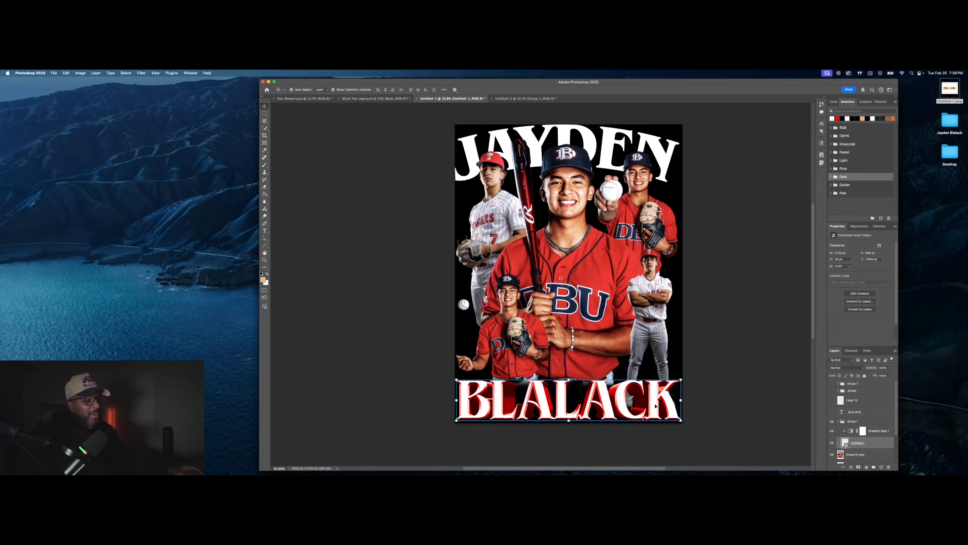
{"action": "left_click", "coordinate": [140, 75]}
Step: Apply a Camera Raw smart filter to the lettering with Grain raised from 35 to 70
{"action": "left_click", "coordinate": [154, 135]}
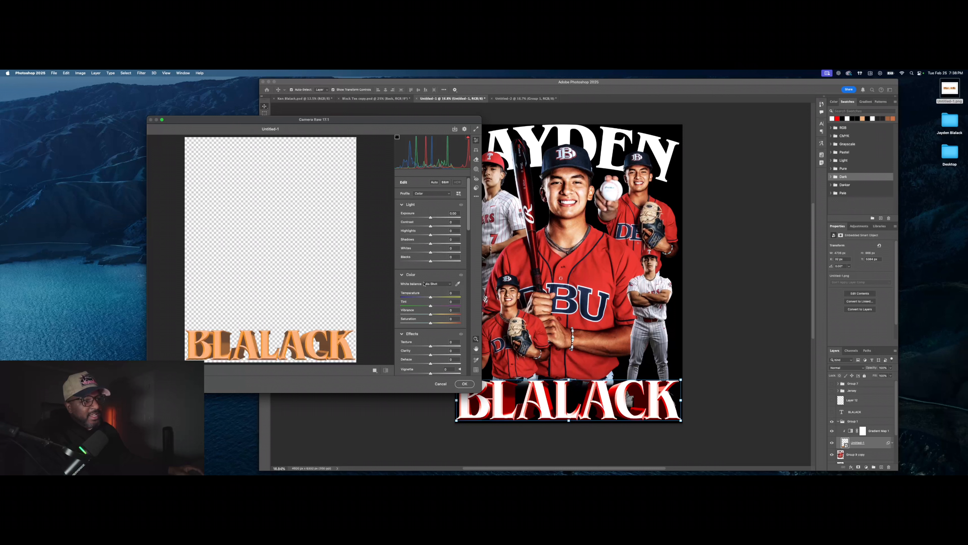
{"action": "scroll", "coordinate": [424, 284], "scroll_direction": "down", "scroll_amount": 3}
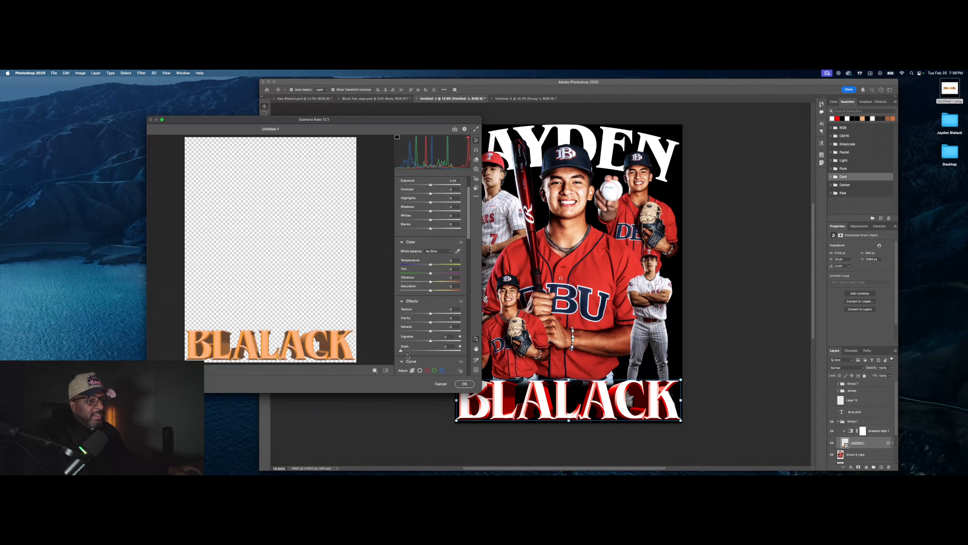
{"action": "left_click_drag", "start_coordinate": [433, 354], "coordinate": [454, 313]}
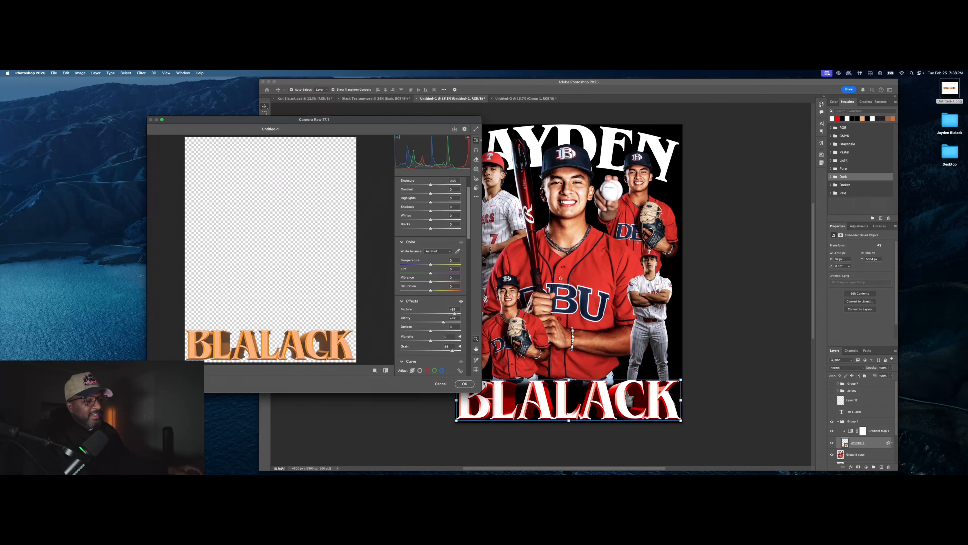
{"action": "left_click", "coordinate": [472, 383]}
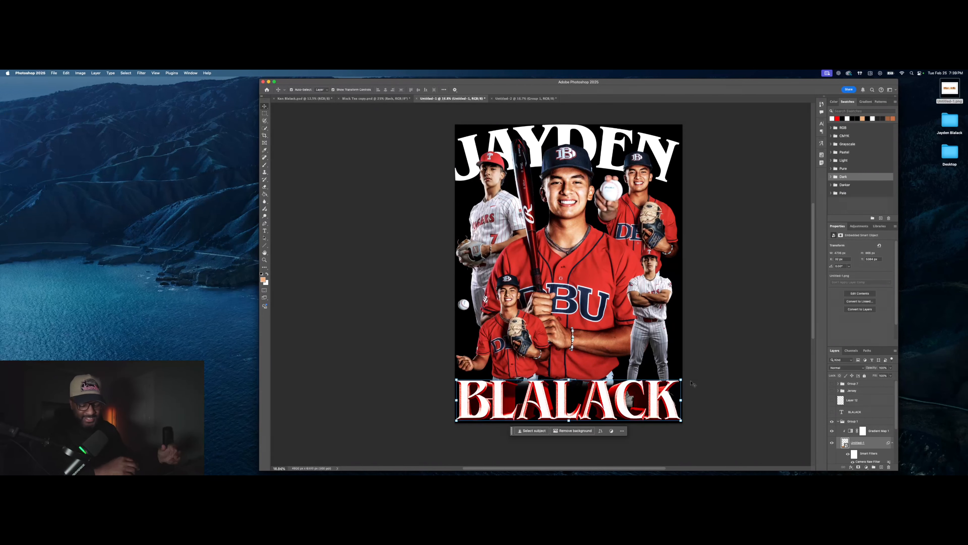
Step: Collapse Group 1, then hide Group 1 and the Group 9 copy player artwork
{"action": "left_click", "coordinate": [638, 398]}
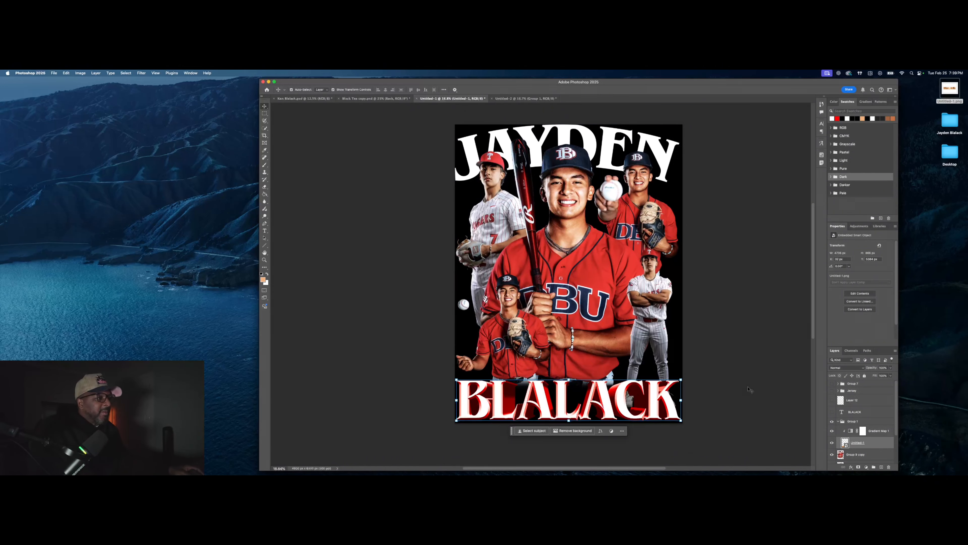
{"action": "left_click", "coordinate": [843, 421]}
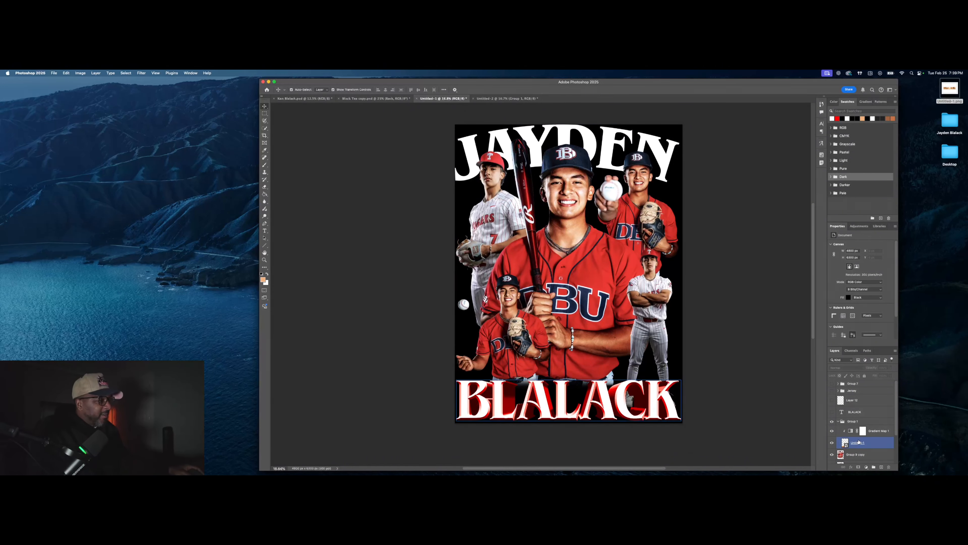
{"action": "left_click", "coordinate": [839, 422]}
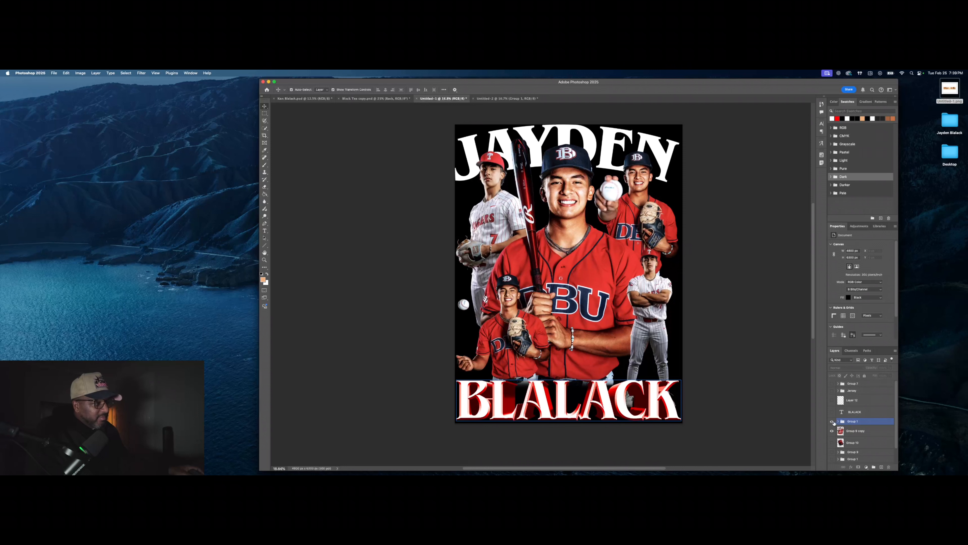
{"action": "left_click", "coordinate": [832, 421]}
{"action": "left_click", "coordinate": [835, 431]}
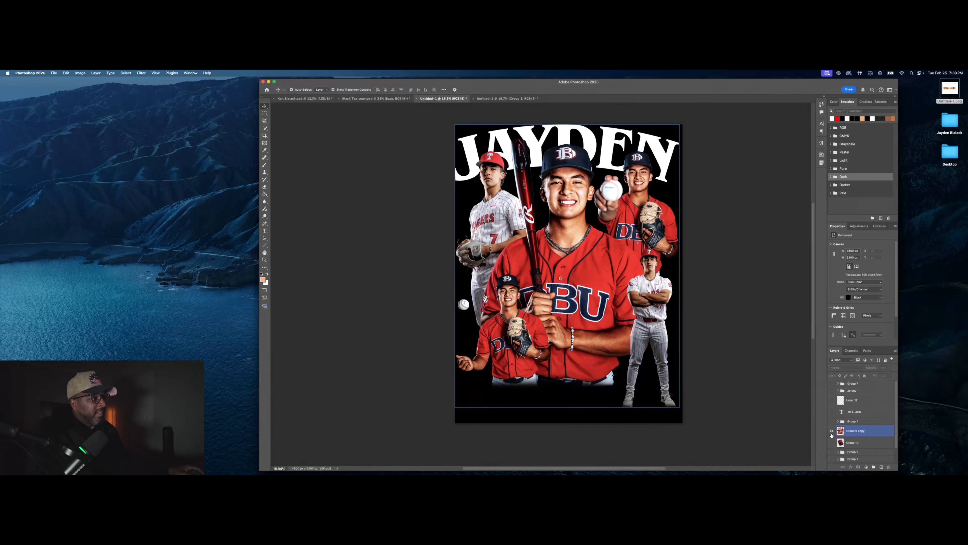
{"action": "left_click", "coordinate": [832, 432]}
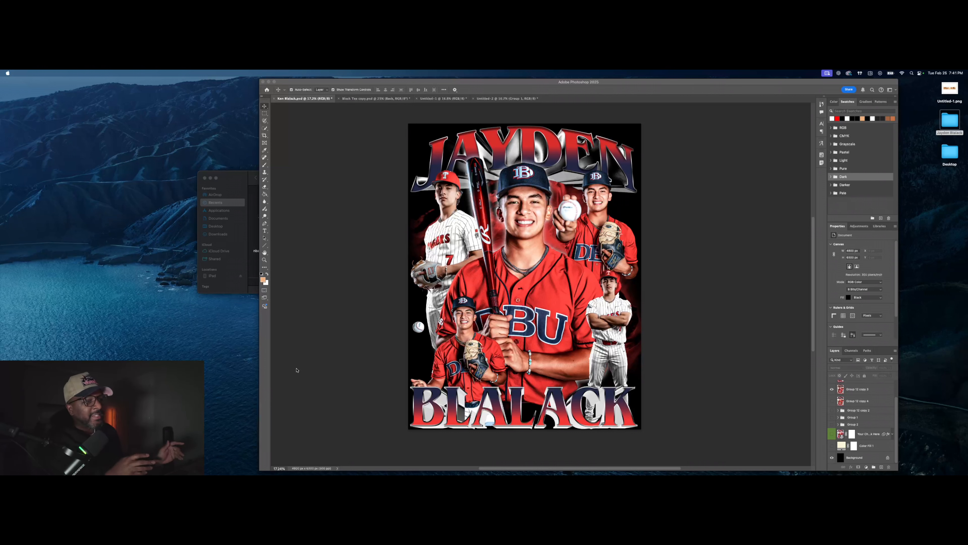
Step: Try an Outer Glow layer style on Group 12 copy 3 twice, discarding it both times
{"action": "left_click", "coordinate": [504, 232]}
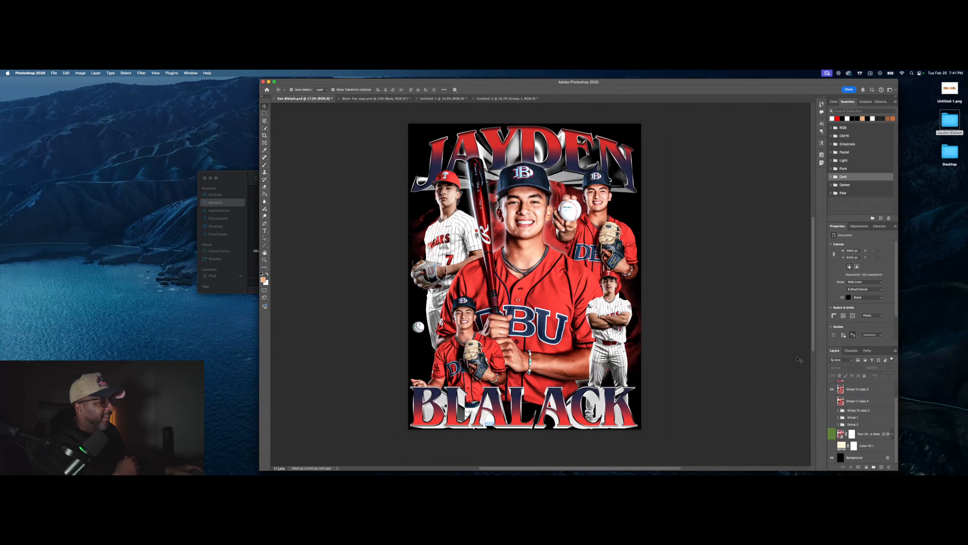
{"action": "double_click", "coordinate": [877, 392]}
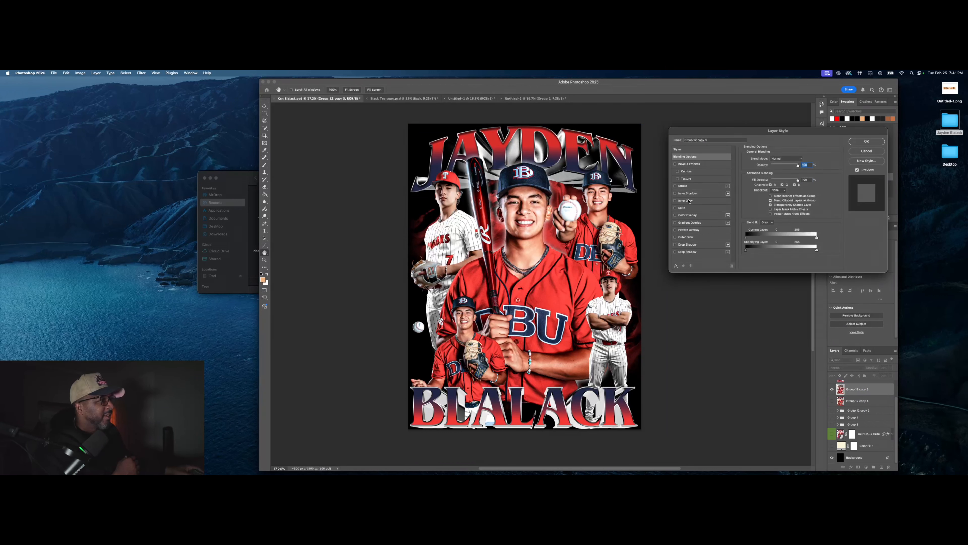
{"action": "left_click", "coordinate": [675, 237]}
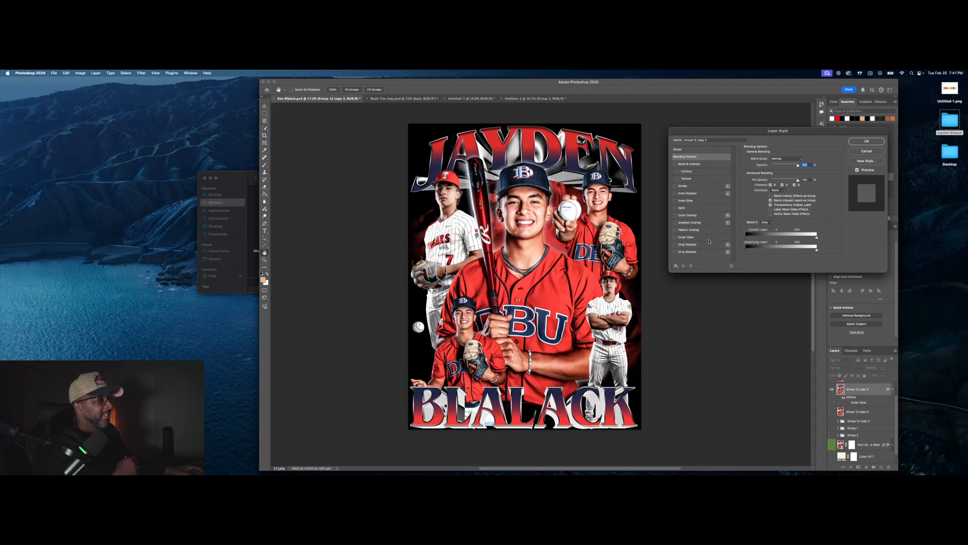
{"action": "left_click", "coordinate": [866, 151]}
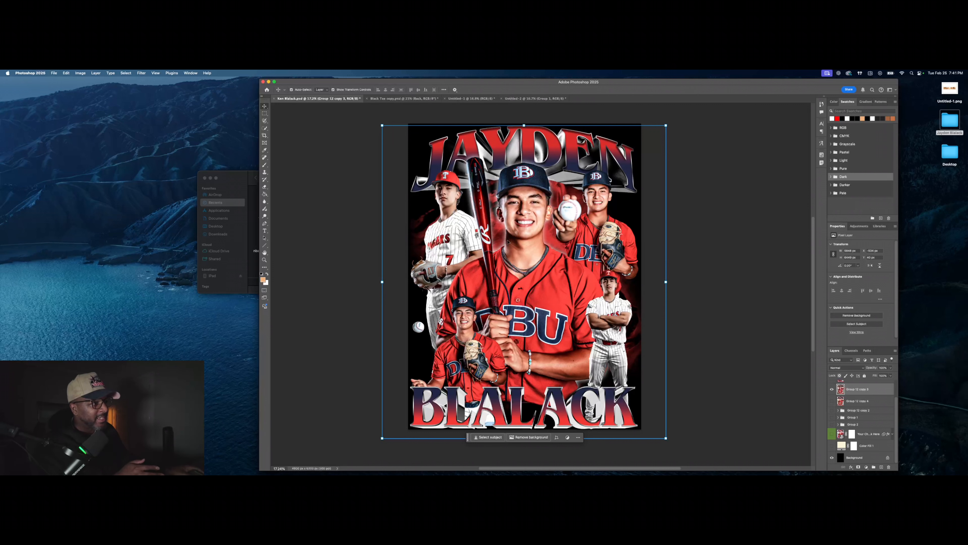
{"action": "double_click", "coordinate": [877, 391]}
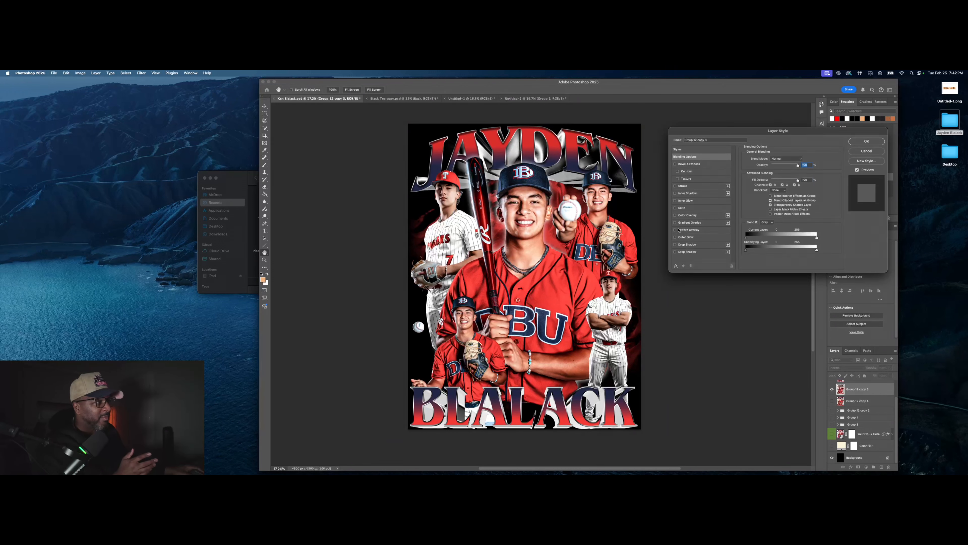
{"action": "left_click", "coordinate": [675, 237]}
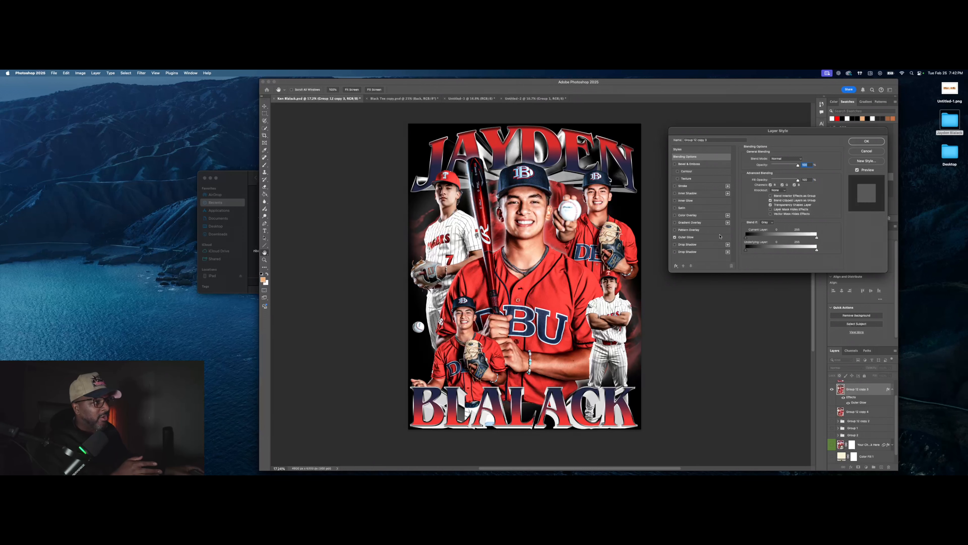
{"action": "left_click", "coordinate": [711, 237]}
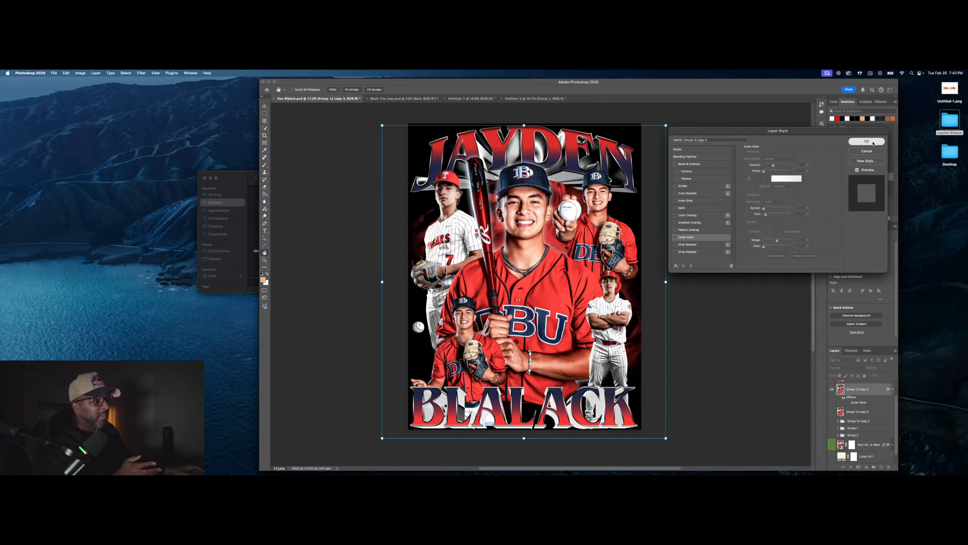
{"action": "key", "text": "Escape"}
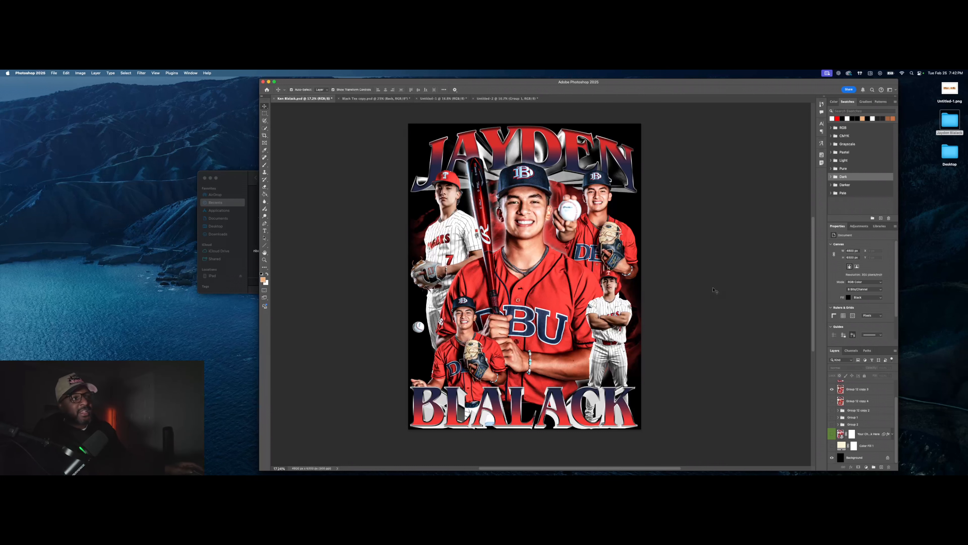
Step: Deselect the artwork and switch to the Black Tee copy.psd mockup document
{"action": "left_click", "coordinate": [439, 145]}
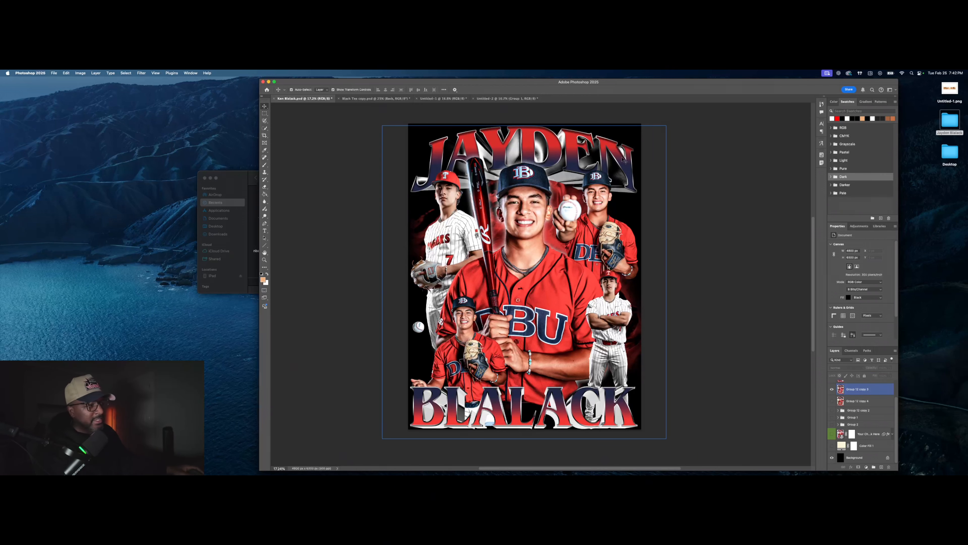
{"action": "left_click", "coordinate": [793, 390]}
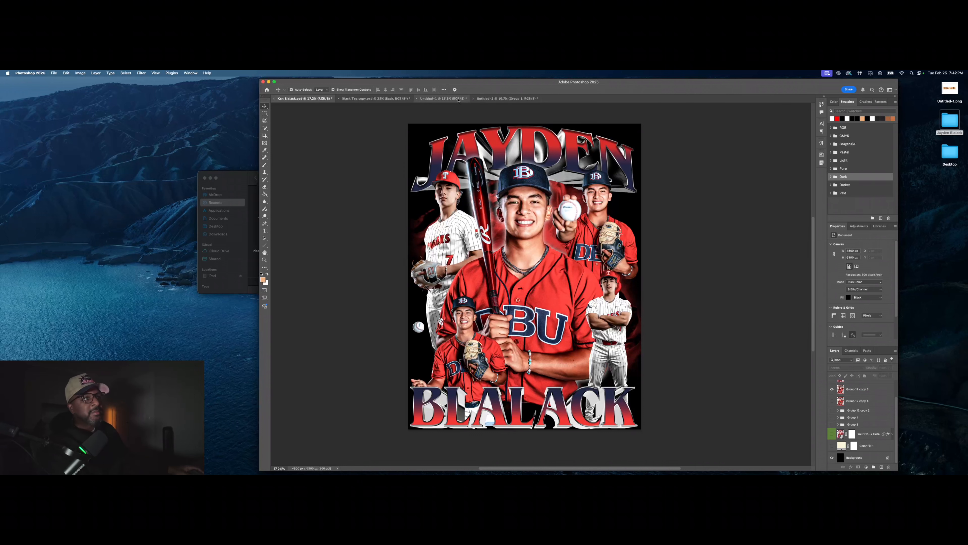
{"action": "left_click", "coordinate": [363, 99]}
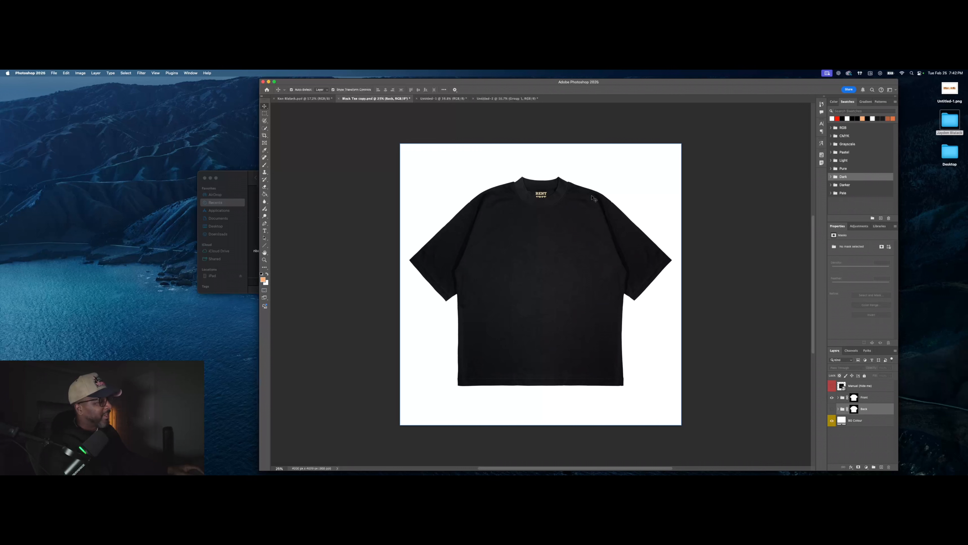
Step: Expand the Front group and inspect its Hem Tag, Tshirt Colour and Layer 2 layers
{"action": "left_click", "coordinate": [838, 401]}
{"action": "left_click", "coordinate": [838, 398]}
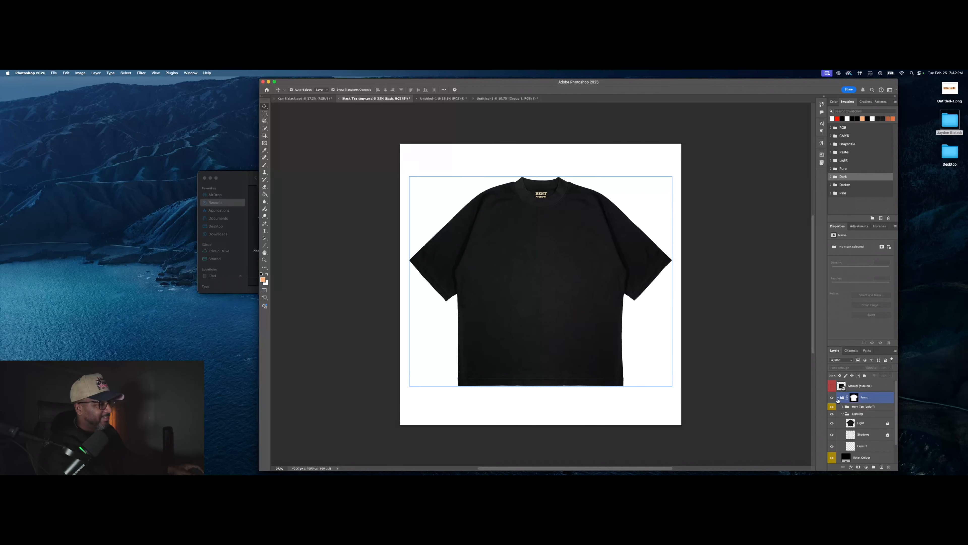
{"action": "left_click", "coordinate": [835, 406]}
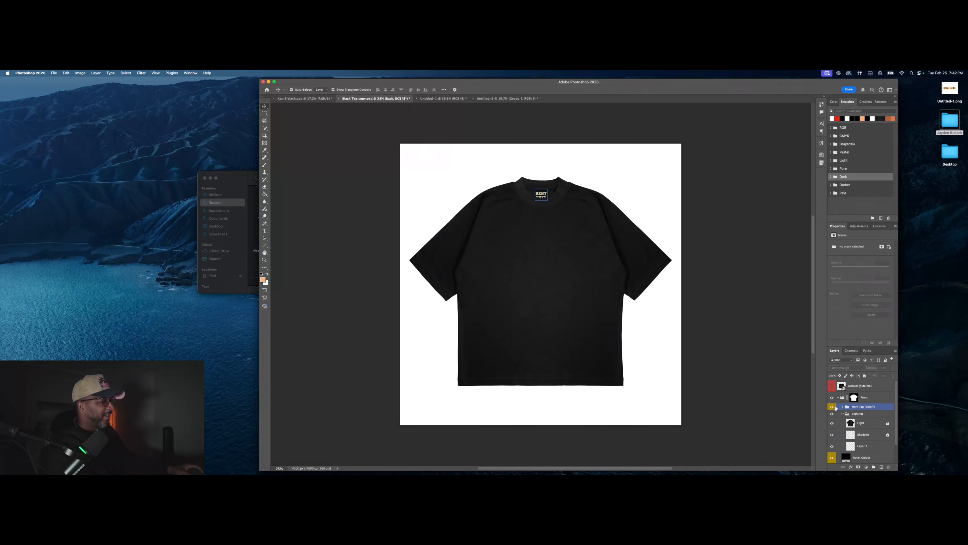
{"action": "scroll", "coordinate": [836, 409], "scroll_direction": "down", "scroll_amount": 2}
{"action": "left_click", "coordinate": [840, 437]}
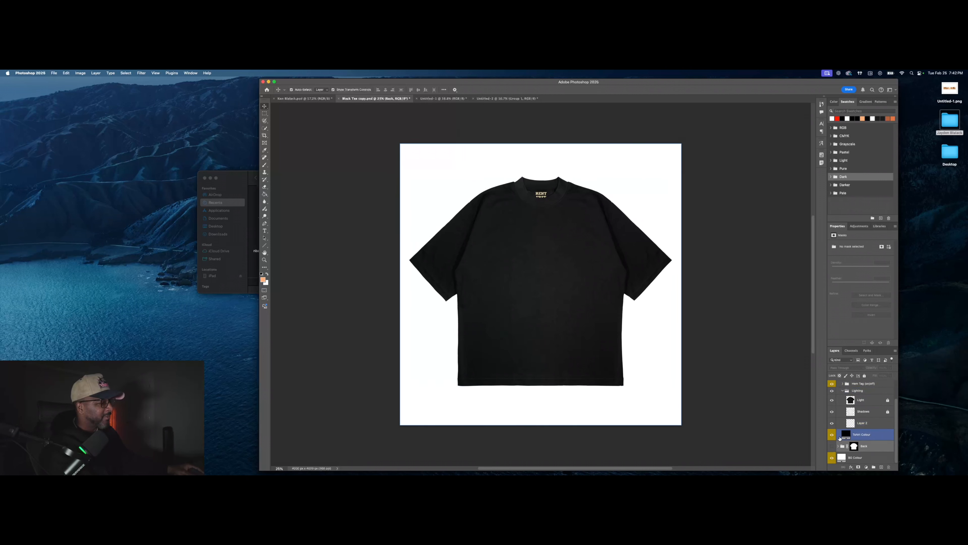
{"action": "left_click", "coordinate": [888, 424]}
{"action": "scroll", "coordinate": [886, 426], "scroll_direction": "up", "scroll_amount": 2}
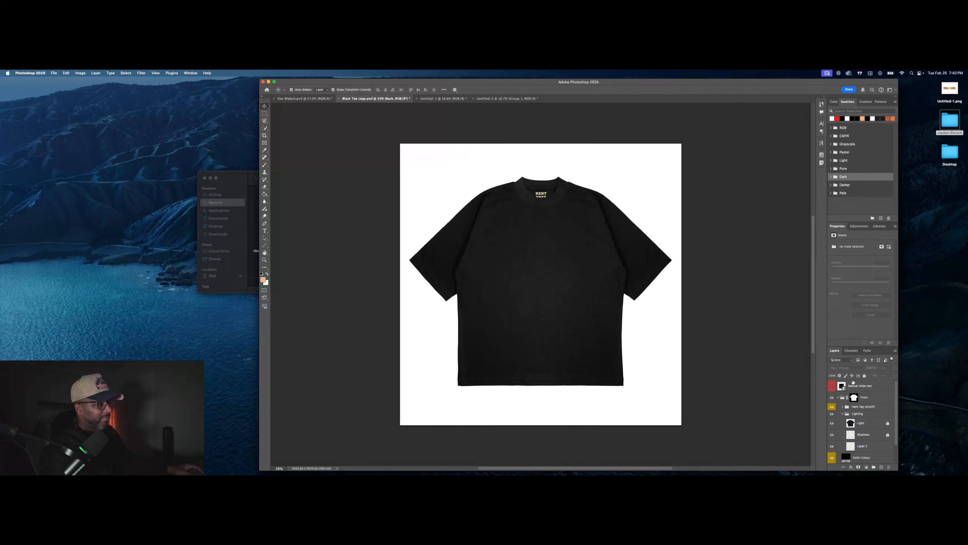
{"action": "left_click", "coordinate": [839, 397]}
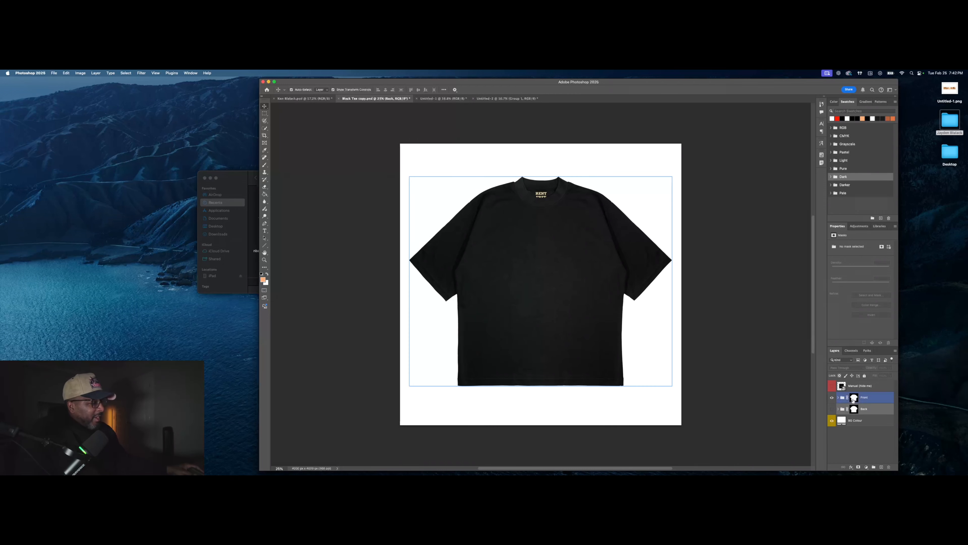
{"action": "left_click", "coordinate": [838, 398]}
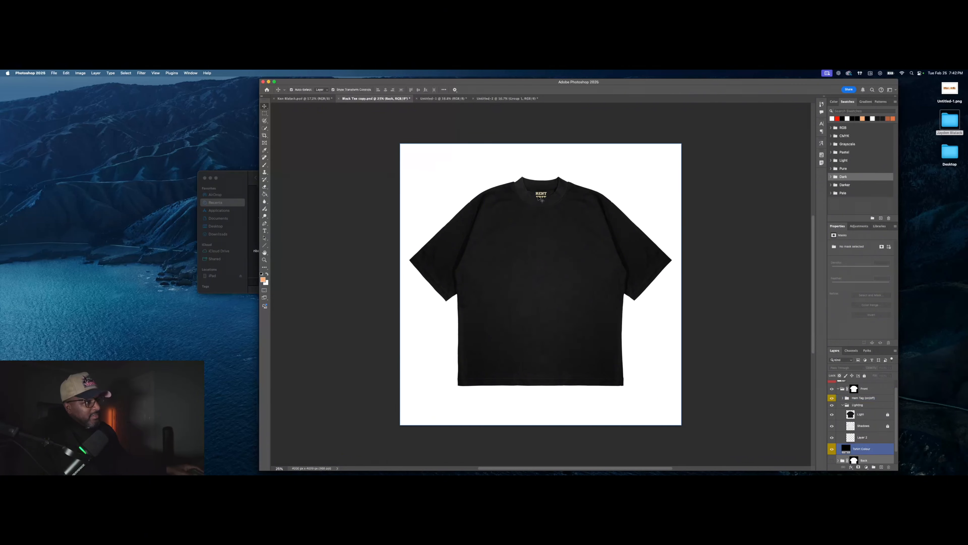
Step: Hide the Hem Tag group's neck tag and inspect its layers, including RENT FREE
{"action": "left_click", "coordinate": [860, 398]}
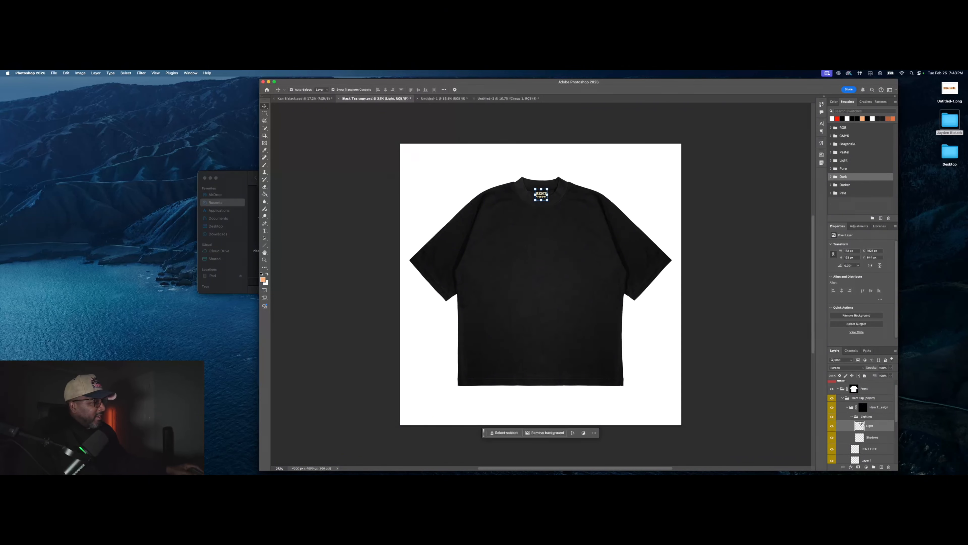
{"action": "left_click", "coordinate": [833, 398]}
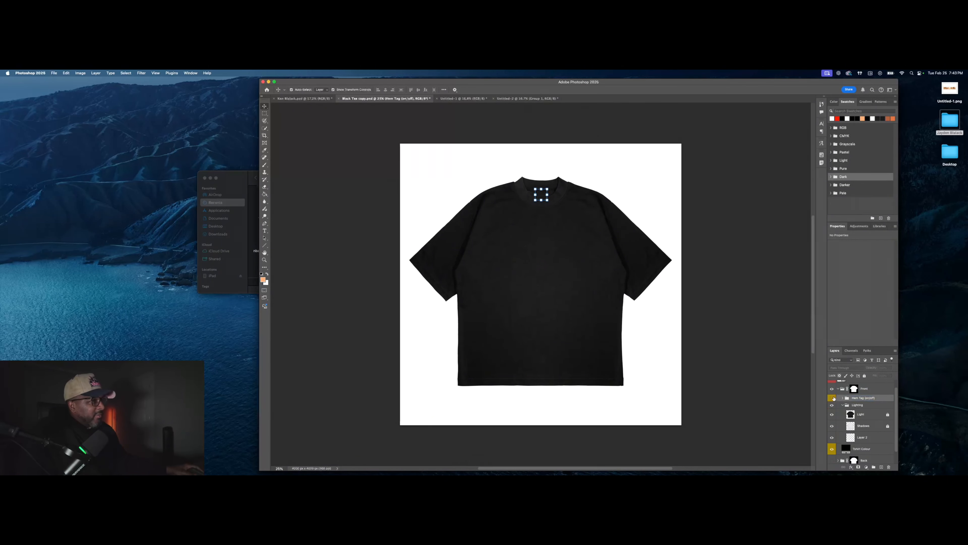
{"action": "left_click", "coordinate": [843, 399]}
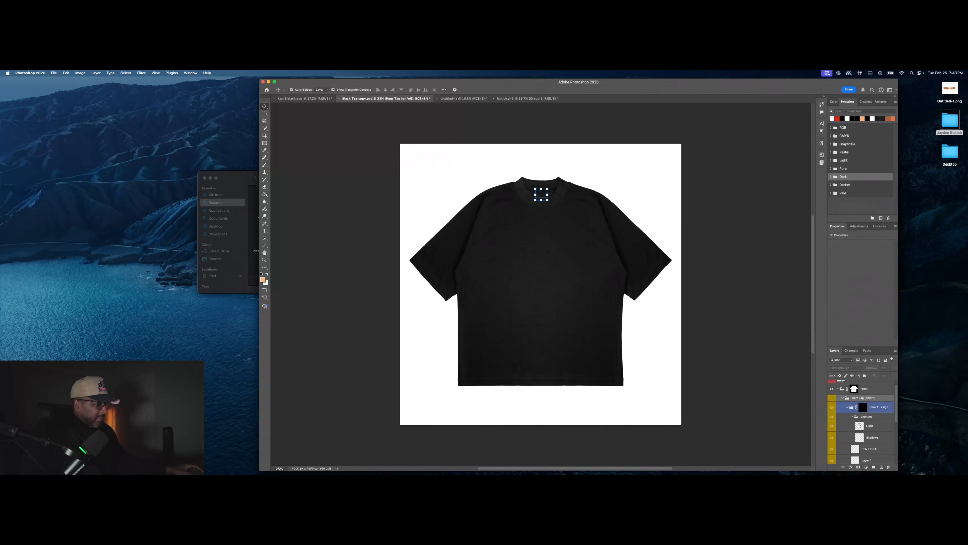
{"action": "left_click", "coordinate": [856, 438]}
{"action": "scroll", "coordinate": [869, 431], "scroll_direction": "down", "scroll_amount": 1}
{"action": "left_click", "coordinate": [883, 424]}
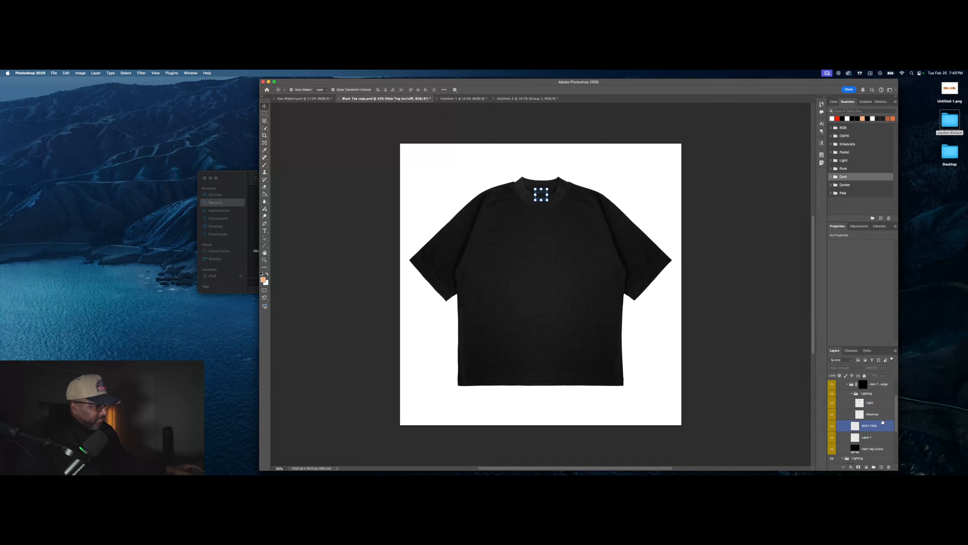
{"action": "scroll", "coordinate": [850, 386], "scroll_direction": "up", "scroll_amount": 1}
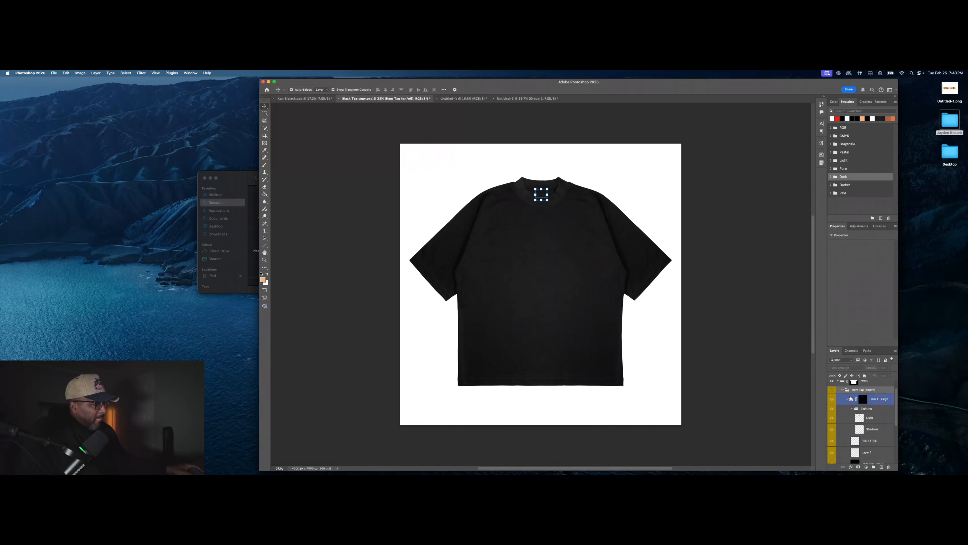
{"action": "left_click", "coordinate": [843, 389]}
Step: Inspect the Lighting group's layers, then return to the baseball poster document
{"action": "left_click", "coordinate": [846, 401]}
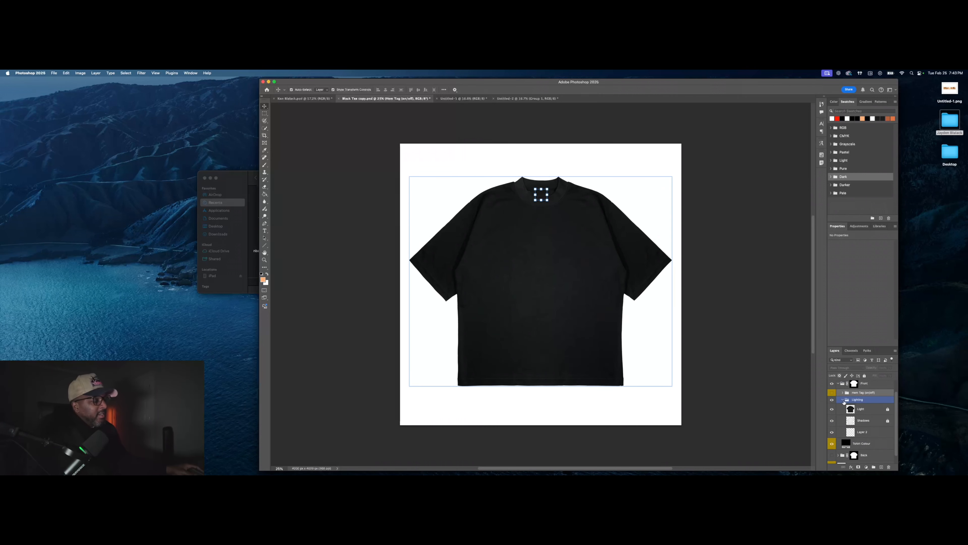
{"action": "left_click", "coordinate": [861, 433]}
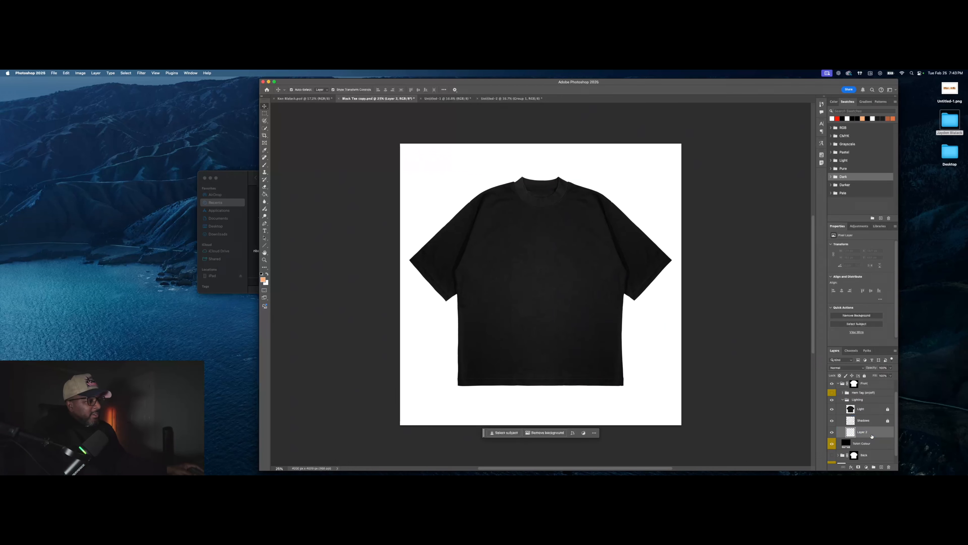
{"action": "left_click", "coordinate": [863, 409]}
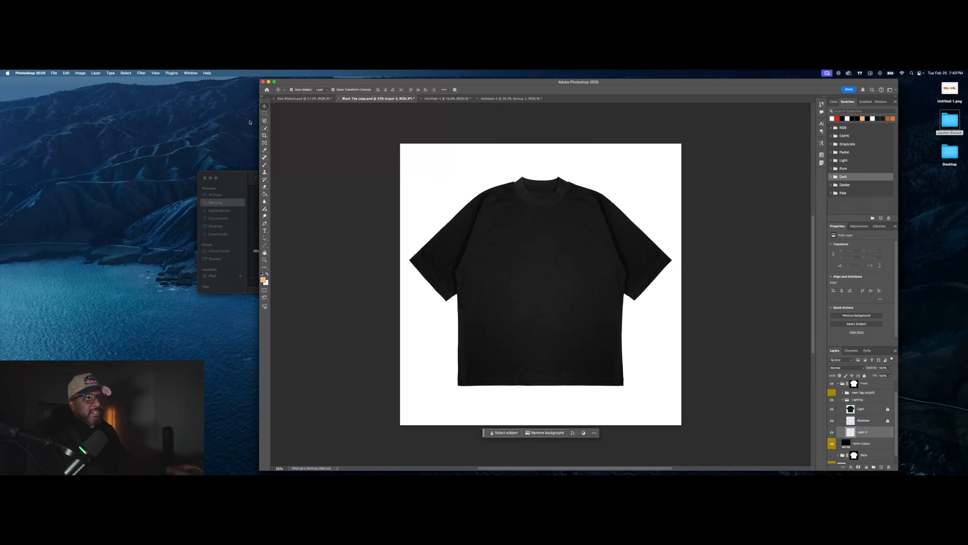
{"action": "key", "text": "ctrl+shift+Tab"}
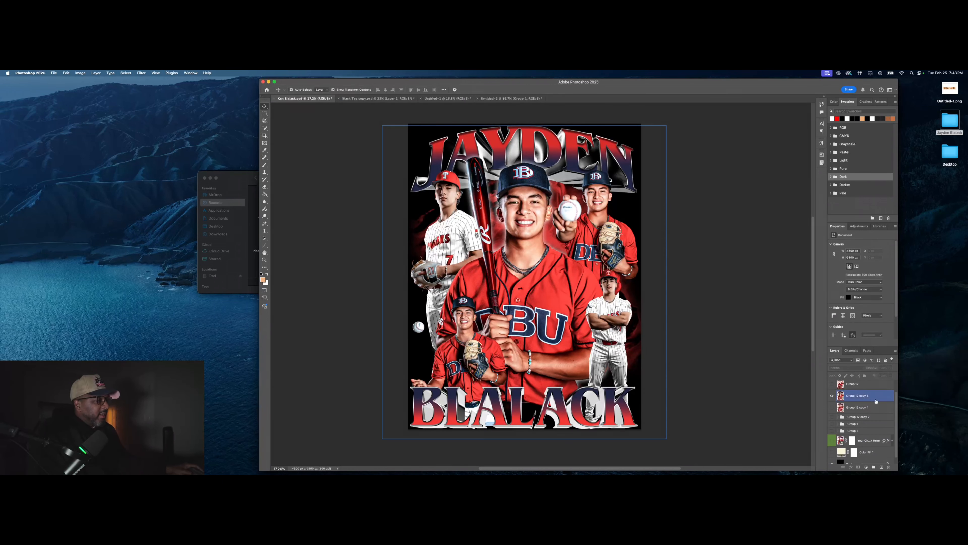
Step: Hide the poster's black Background layer and select Group 12 copy 3
{"action": "scroll", "coordinate": [845, 439], "scroll_direction": "down", "scroll_amount": 1}
{"action": "left_click", "coordinate": [832, 458]}
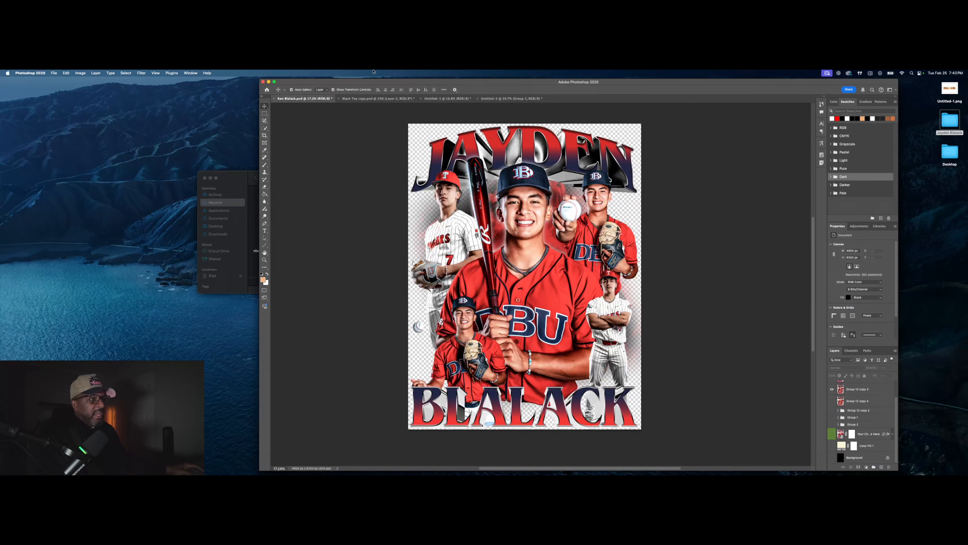
{"action": "left_click", "coordinate": [54, 73]}
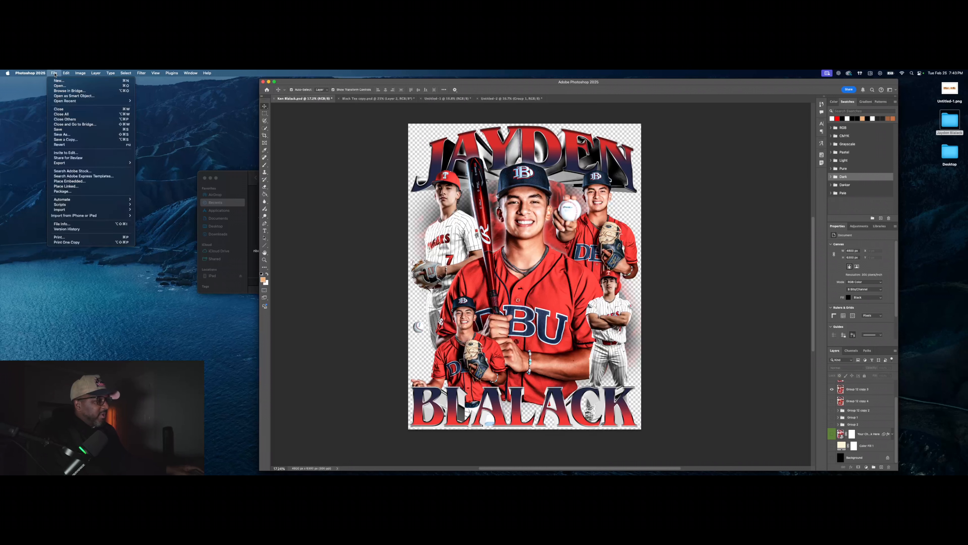
{"action": "left_click", "coordinate": [757, 364]}
{"action": "left_click", "coordinate": [858, 389]}
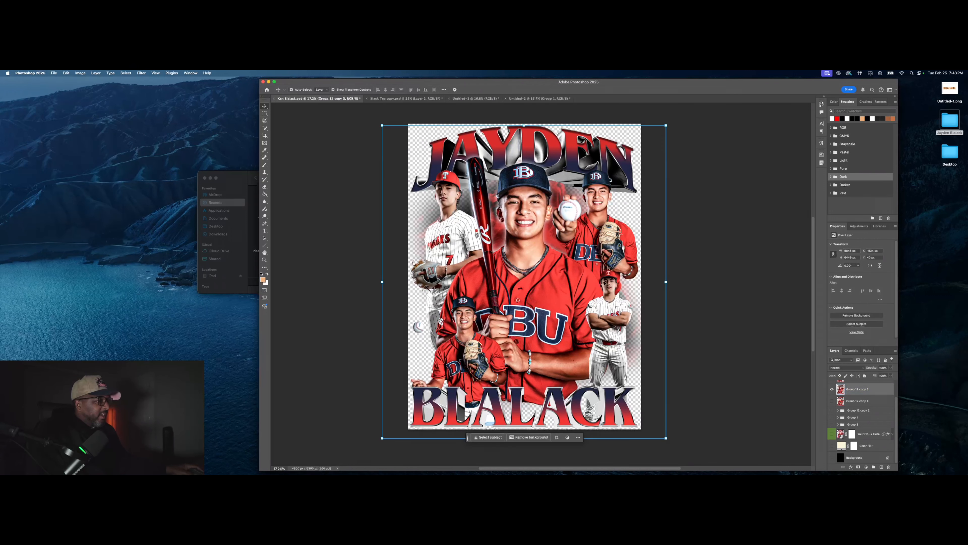
Step: Quick Export the poster as a PNG named 'J' to the Desktop
{"action": "left_click", "coordinate": [54, 72]}
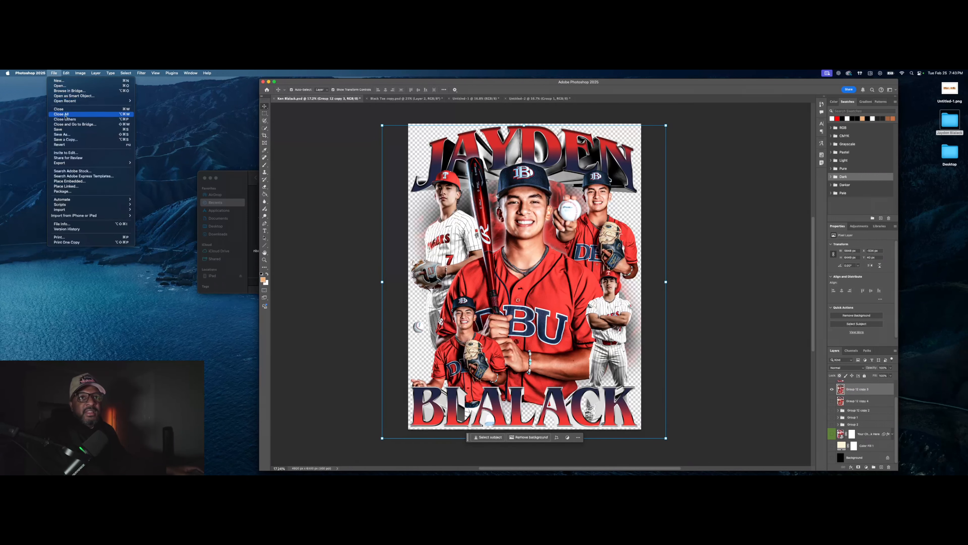
{"action": "mouse_move", "coordinate": [70, 163]}
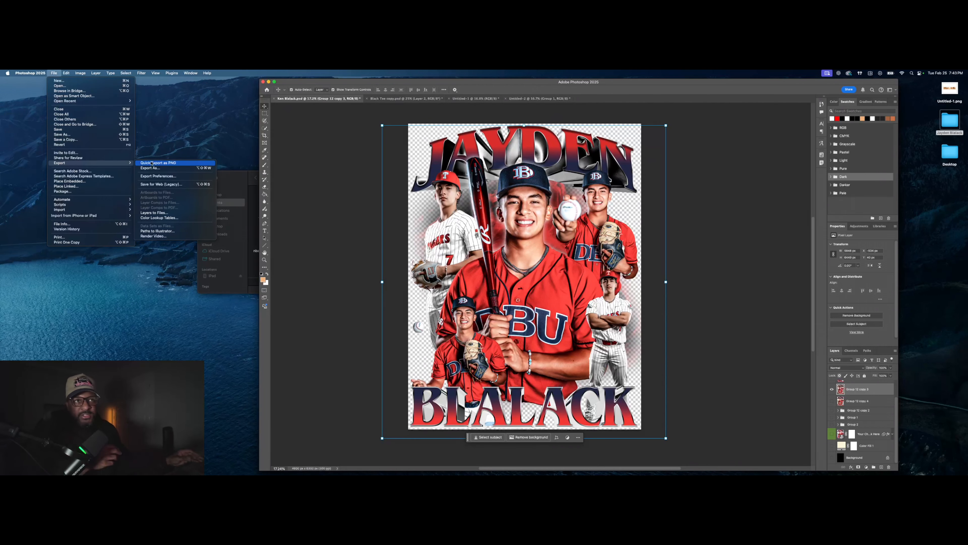
{"action": "left_click", "coordinate": [152, 163]}
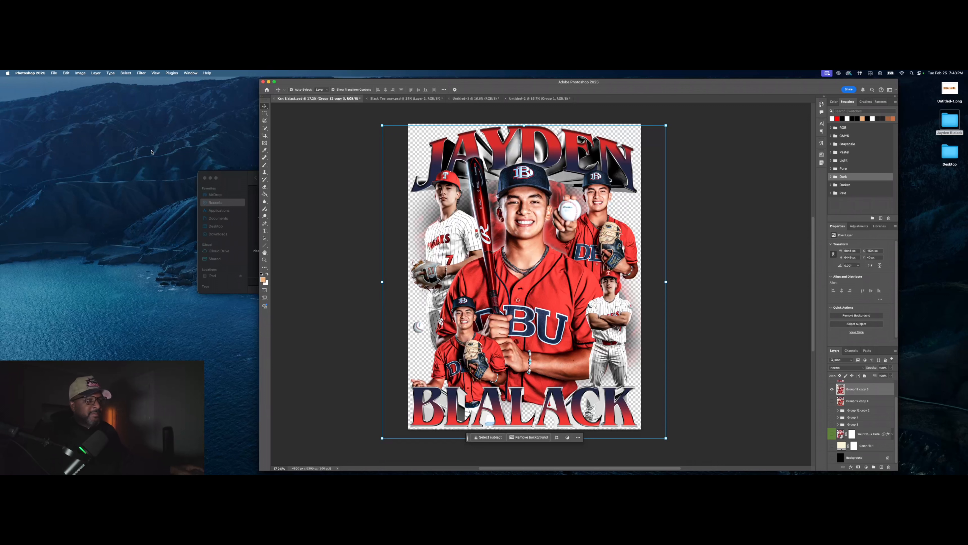
{"action": "left_click", "coordinate": [390, 178]}
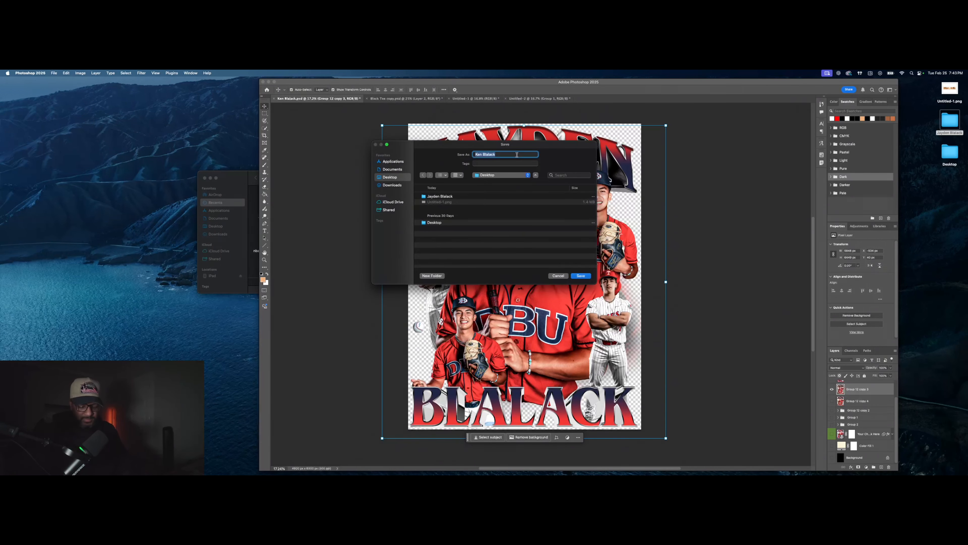
{"action": "type", "text": "Jayden"}
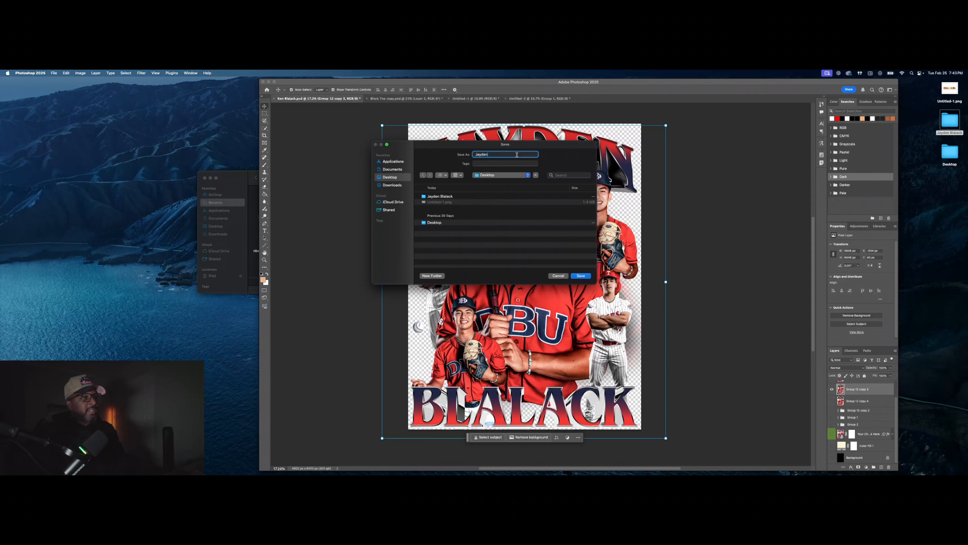
{"action": "key", "text": "Return"}
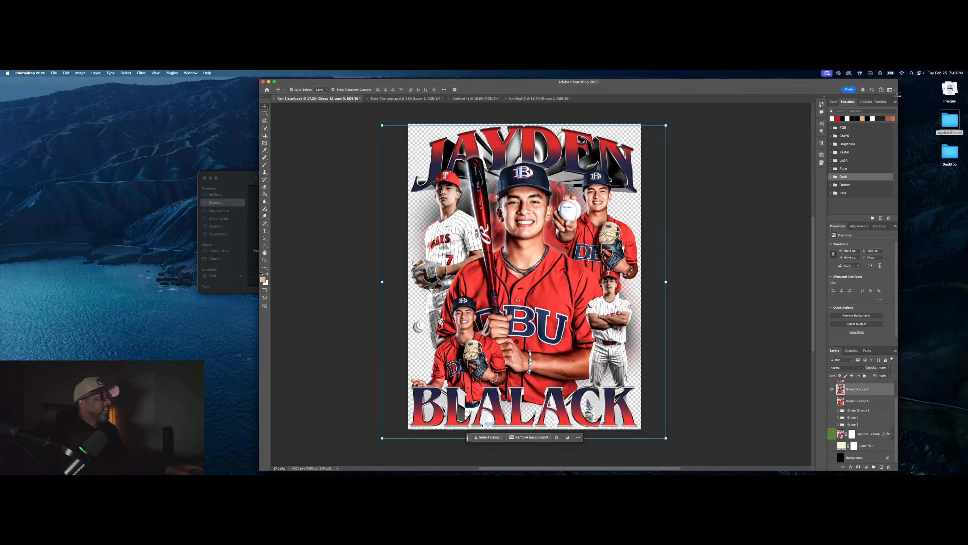
{"action": "left_click", "coordinate": [950, 89]}
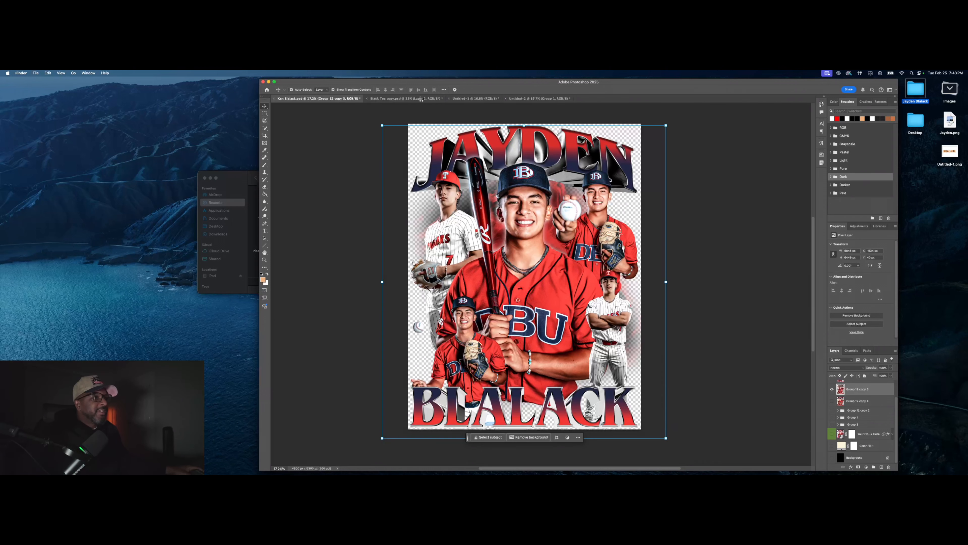
{"action": "left_click", "coordinate": [421, 99]}
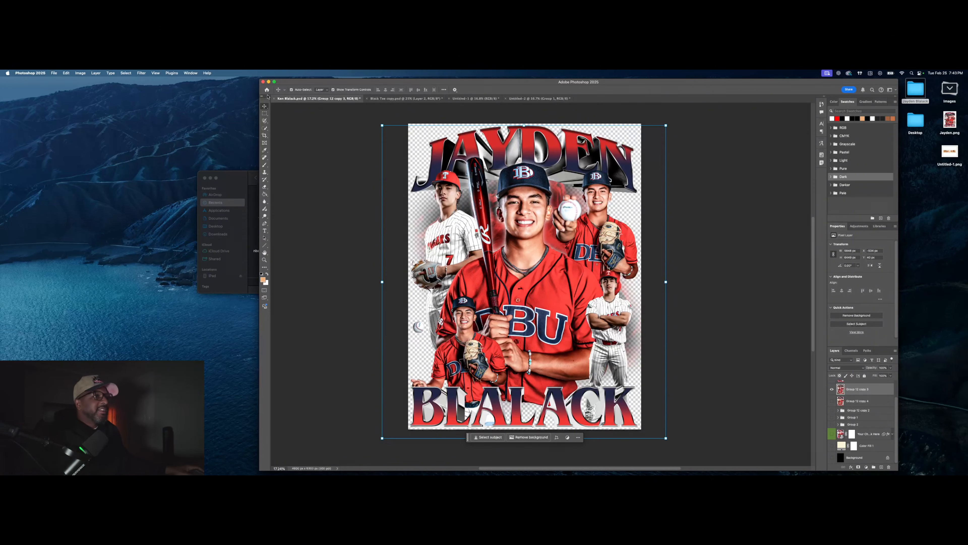
Step: Drag the exported poster PNG onto the black tee, shrink it onto the chest, and commit
{"action": "left_click", "coordinate": [431, 98]}
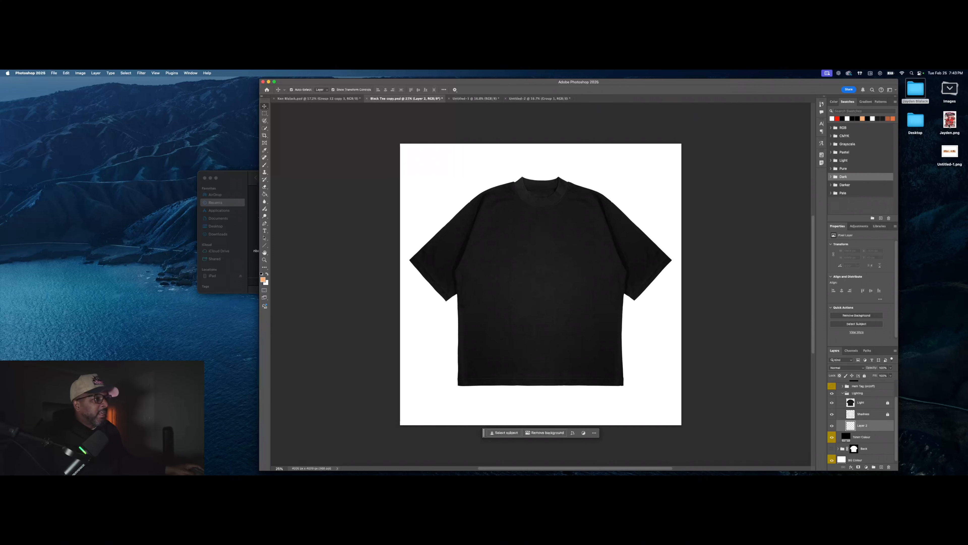
{"action": "left_click_drag", "start_coordinate": [950, 125], "coordinate": [607, 333]}
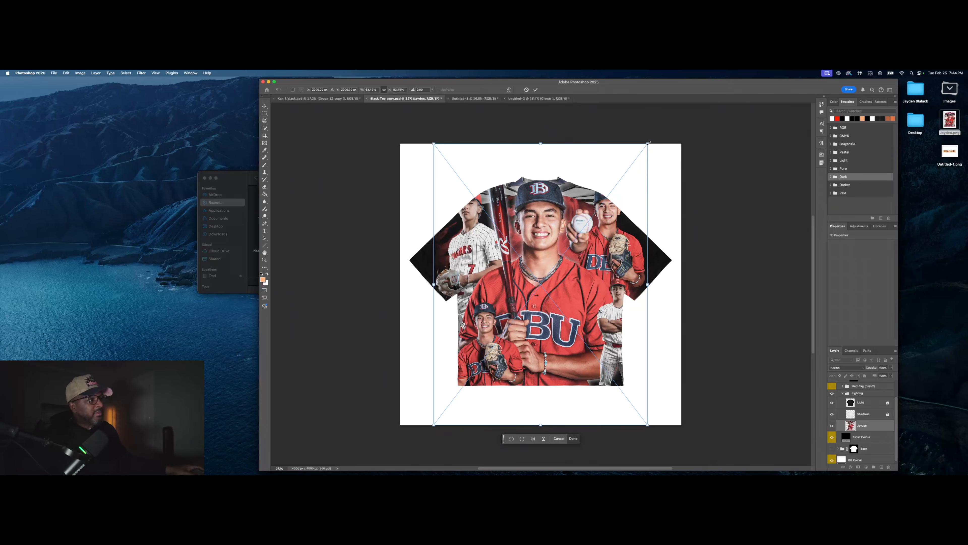
{"action": "left_click_drag", "start_coordinate": [649, 142], "coordinate": [621, 205]}
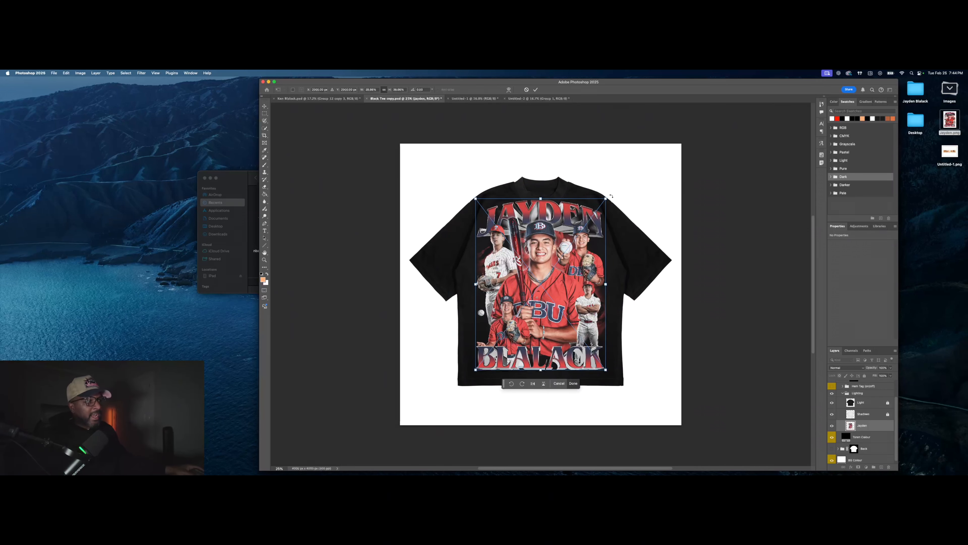
{"action": "left_click_drag", "start_coordinate": [606, 199], "coordinate": [605, 206]}
{"action": "left_click_drag", "start_coordinate": [568, 256], "coordinate": [569, 267]}
{"action": "left_click", "coordinate": [536, 90]}
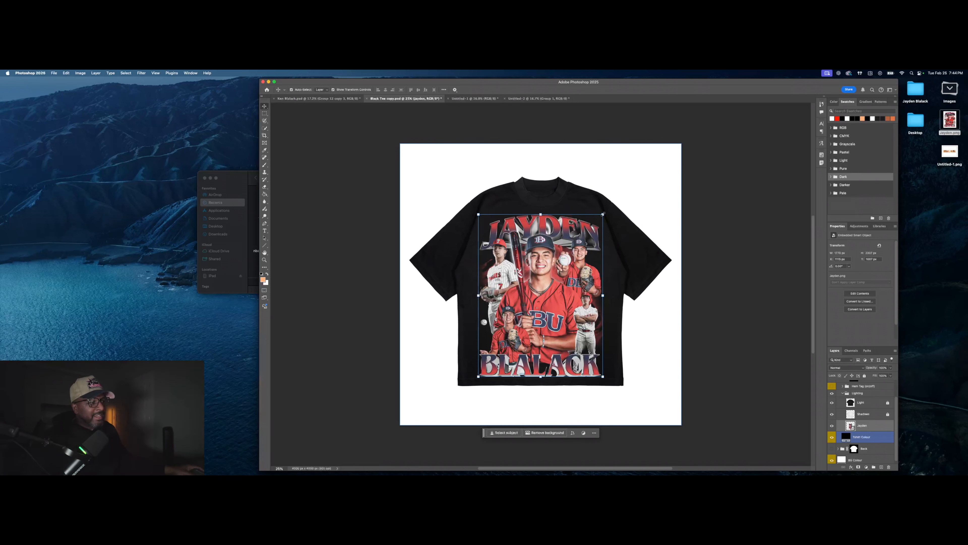
Step: Fine-tune the Jayden artwork's size and centring on the chest, then commit the transform
{"action": "left_click_drag", "start_coordinate": [603, 214], "coordinate": [609, 206]}
{"action": "left_click_drag", "start_coordinate": [565, 263], "coordinate": [564, 259]}
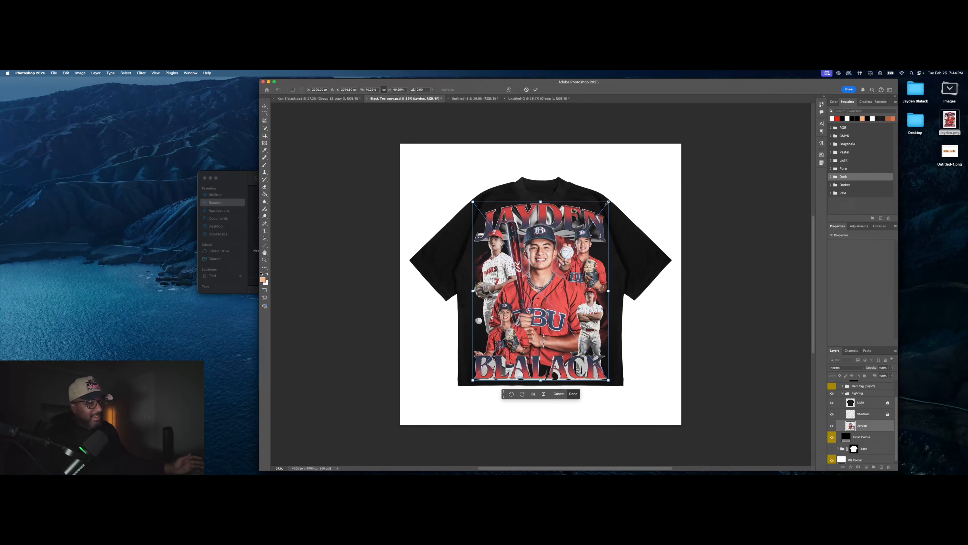
{"action": "key", "text": "super+z"}
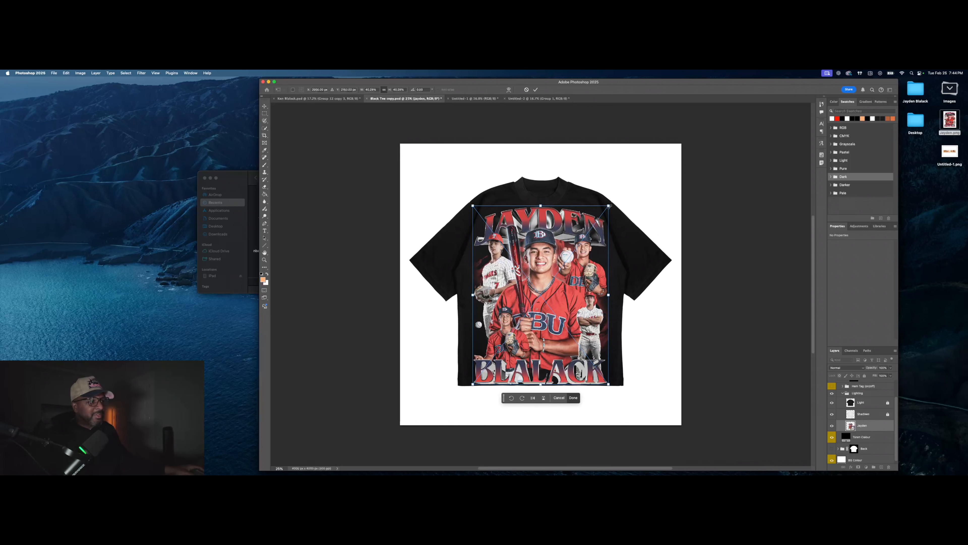
{"action": "left_click_drag", "start_coordinate": [610, 206], "coordinate": [601, 216]}
{"action": "left_click_drag", "start_coordinate": [577, 272], "coordinate": [578, 270]}
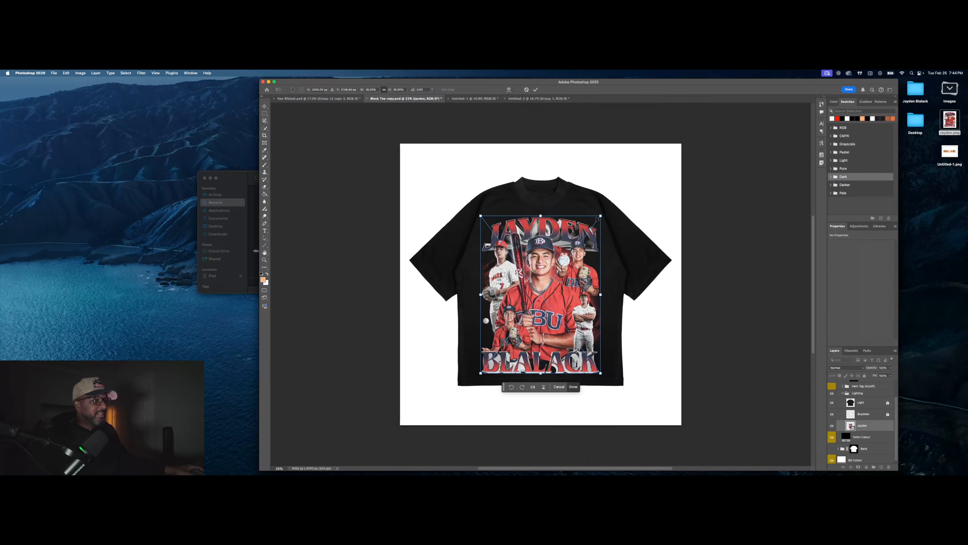
{"action": "left_click_drag", "start_coordinate": [601, 216], "coordinate": [598, 217]}
{"action": "key", "text": "Return"}
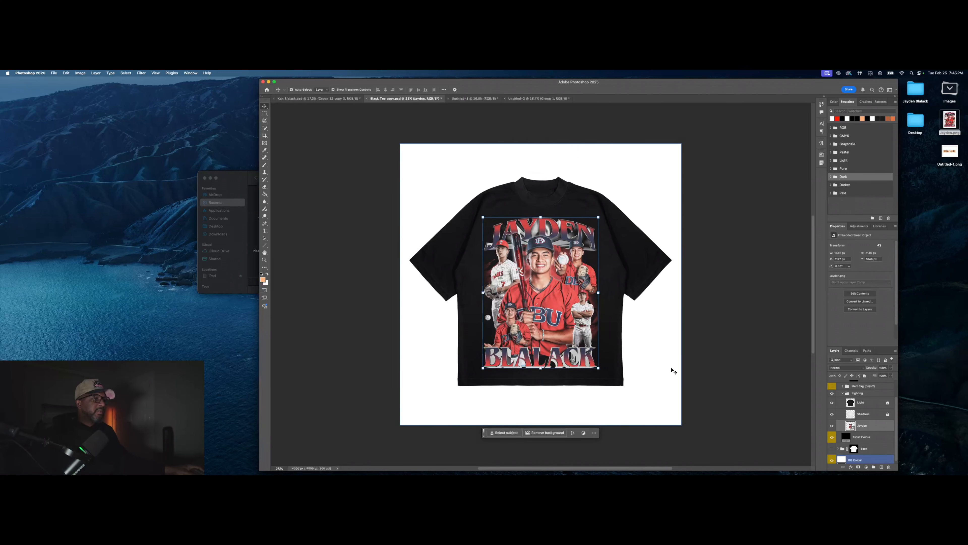
{"action": "left_click", "coordinate": [673, 371]}
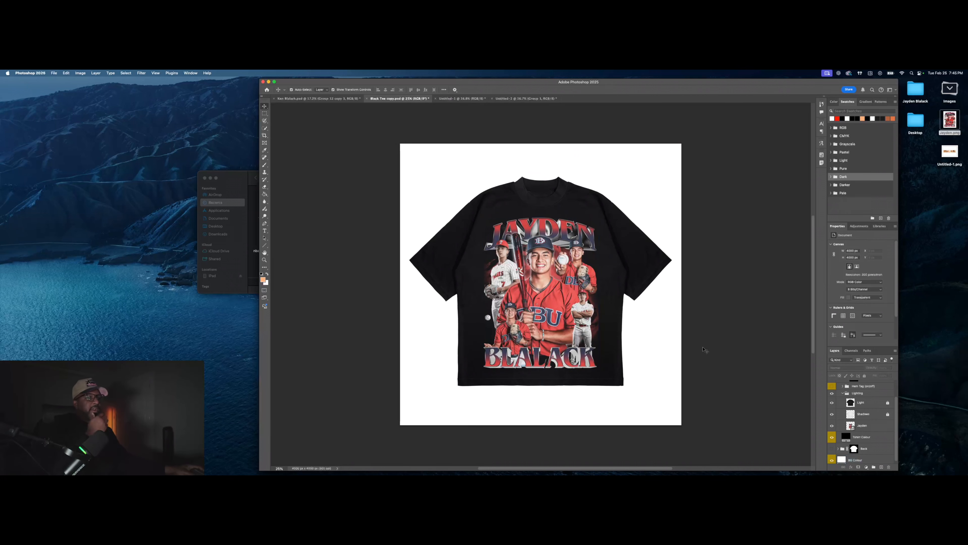
Step: Pull cyan, yellow and black out of the Whites, then boost black and magenta in the Blacks
{"action": "left_click", "coordinate": [557, 293]}
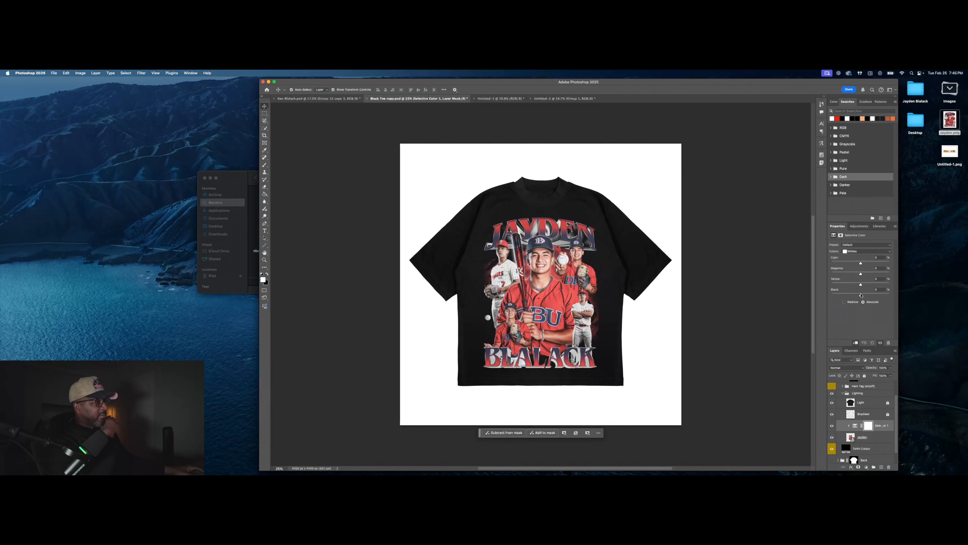
{"action": "left_click_drag", "start_coordinate": [861, 294], "coordinate": [806, 285]}
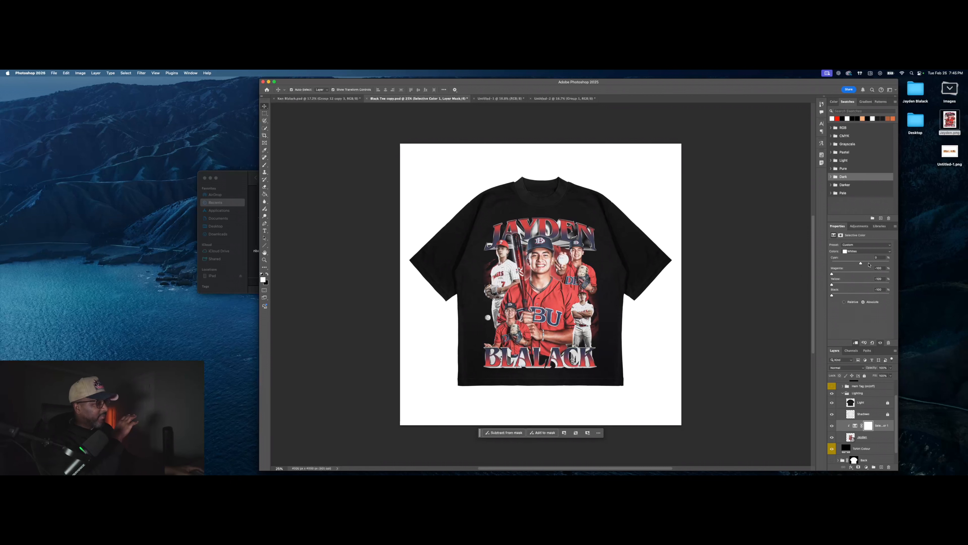
{"action": "left_click_drag", "start_coordinate": [861, 262], "coordinate": [809, 266]}
{"action": "left_click", "coordinate": [862, 253]}
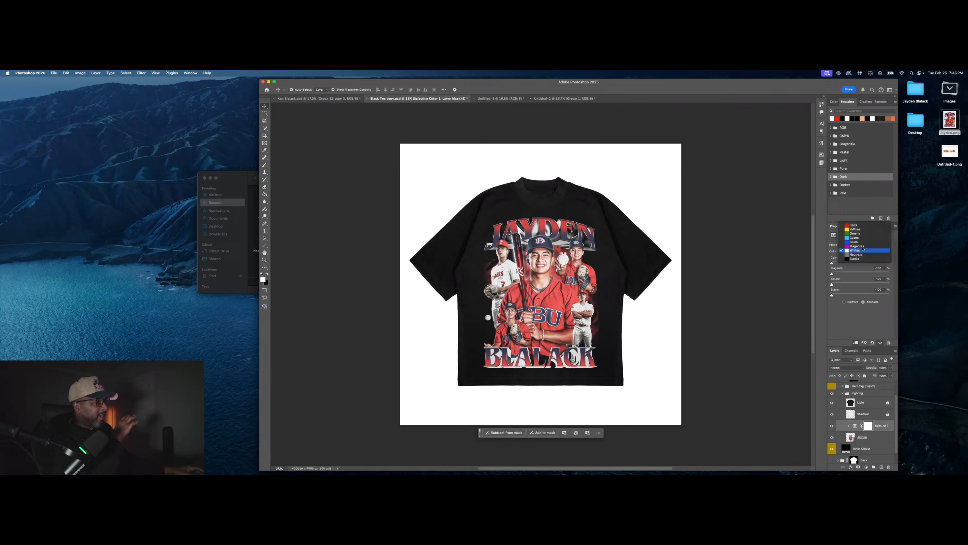
{"action": "left_click", "coordinate": [862, 263]}
{"action": "left_click_drag", "start_coordinate": [867, 294], "coordinate": [903, 294]}
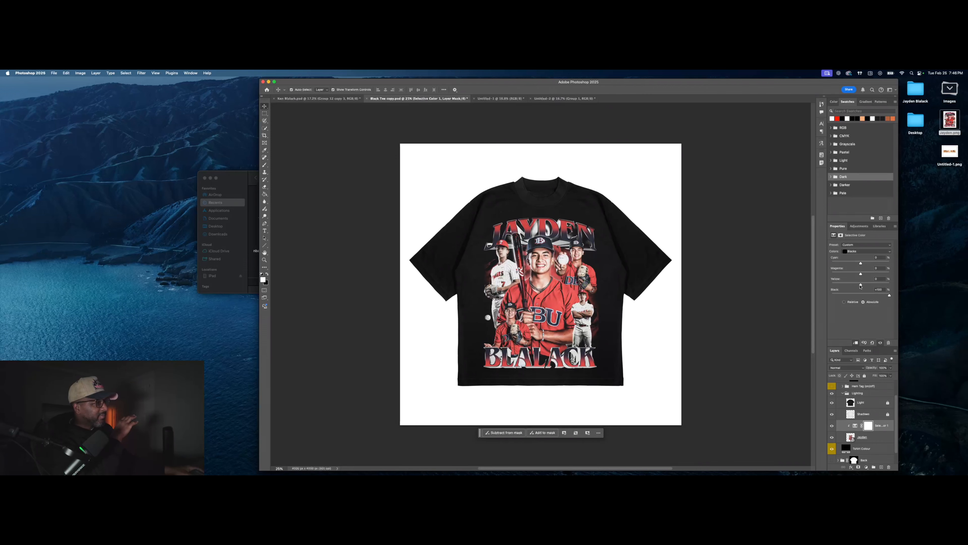
{"action": "left_click_drag", "start_coordinate": [861, 274], "coordinate": [898, 267]}
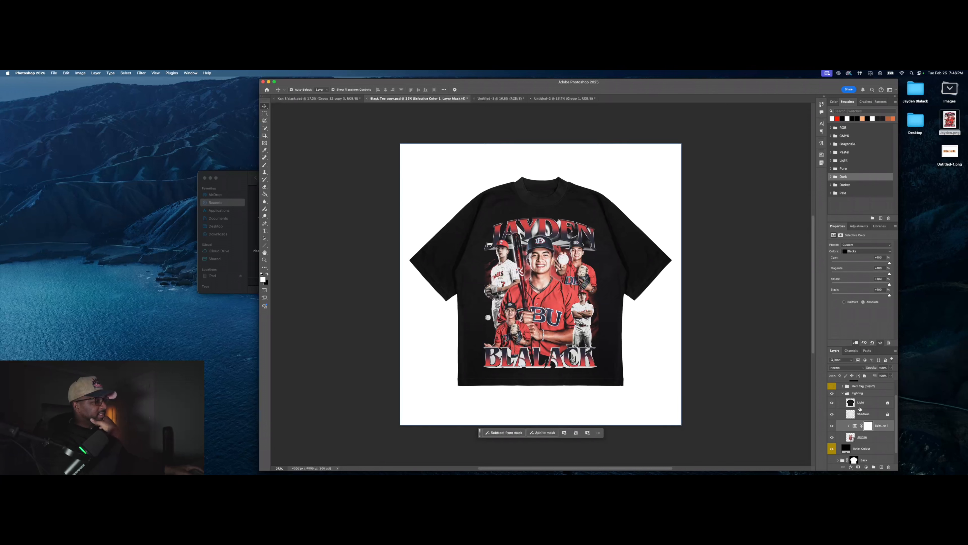
Step: Toggle the Selective Color adjustment off and on to compare before and after
{"action": "left_click", "coordinate": [832, 427]}
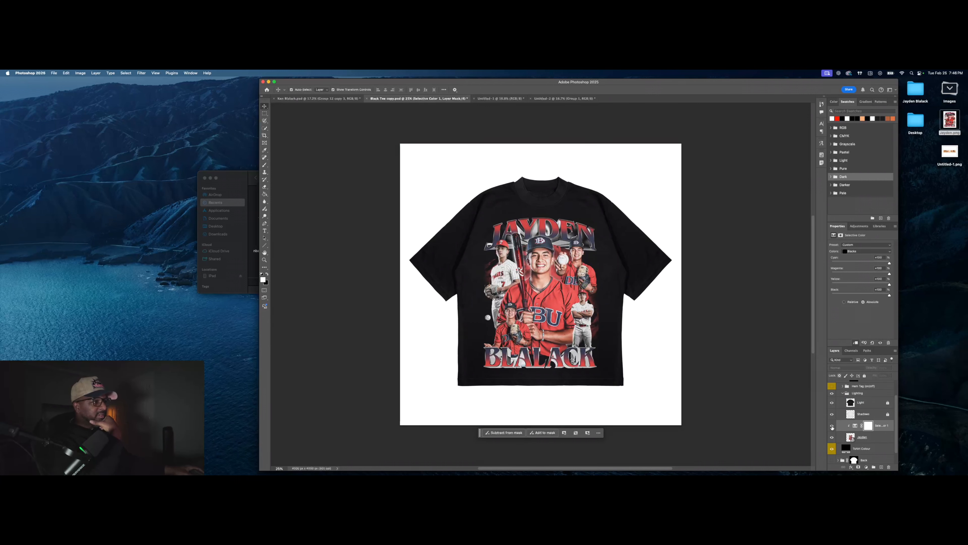
{"action": "left_click", "coordinate": [832, 426]}
{"action": "left_click", "coordinate": [832, 427]}
{"action": "left_click", "coordinate": [833, 426]}
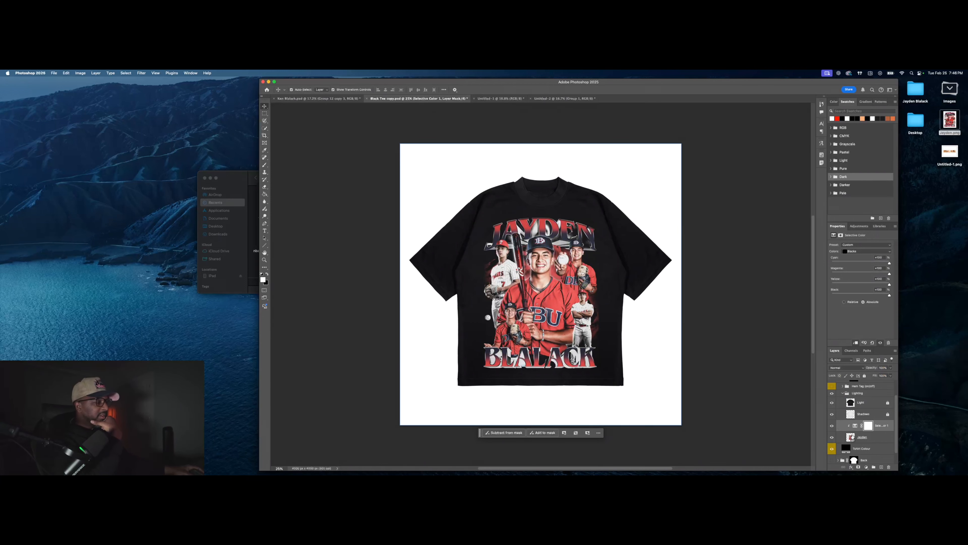
{"action": "left_click", "coordinate": [833, 426]}
{"action": "left_click", "coordinate": [832, 426]}
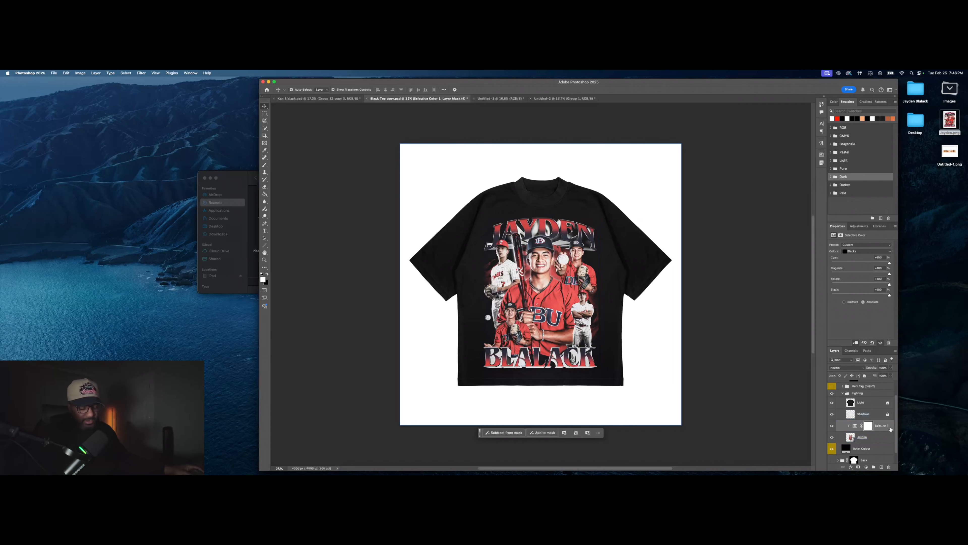
{"action": "left_click", "coordinate": [877, 437]}
{"action": "left_click", "coordinate": [895, 350]}
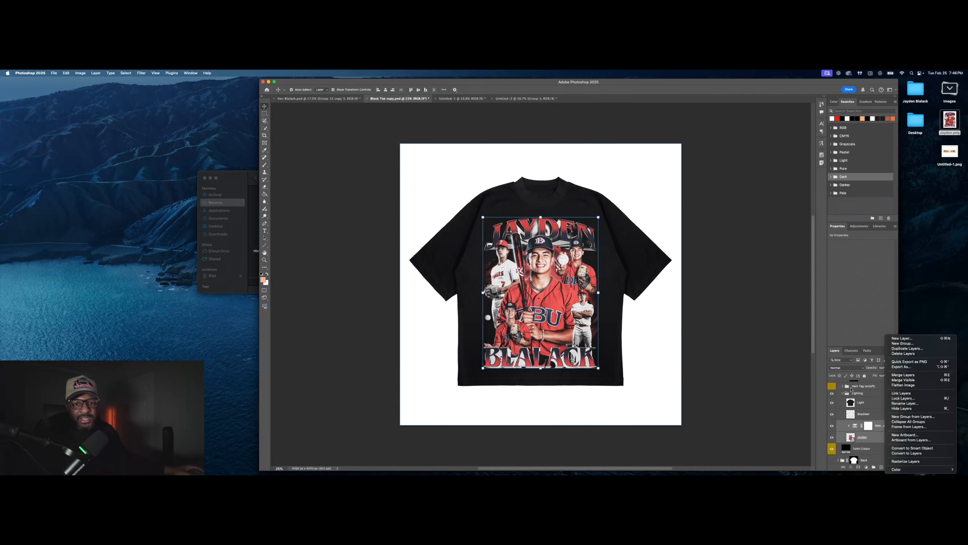
{"action": "left_click", "coordinate": [719, 329]}
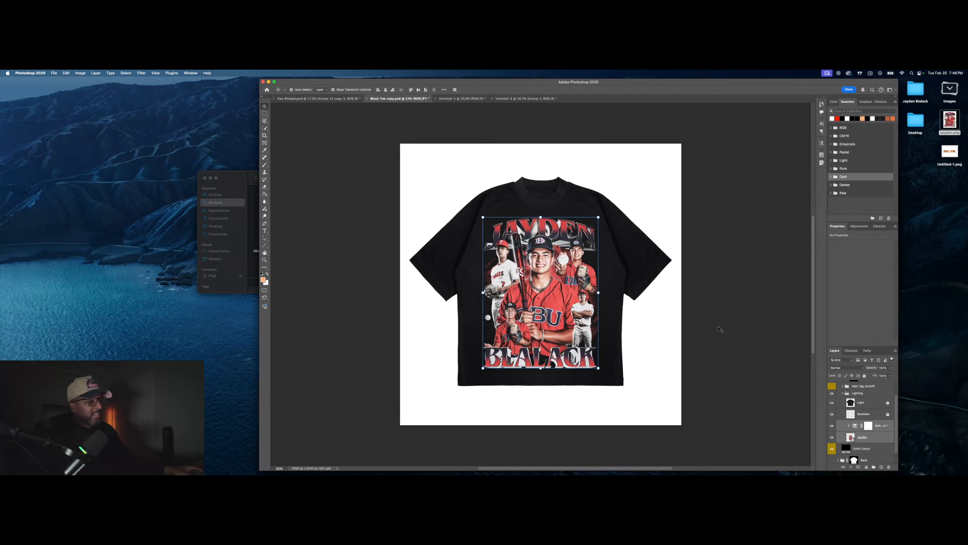
{"action": "left_click", "coordinate": [562, 292]}
{"action": "scroll", "coordinate": [561, 292], "scroll_direction": "up", "scroll_amount": 1}
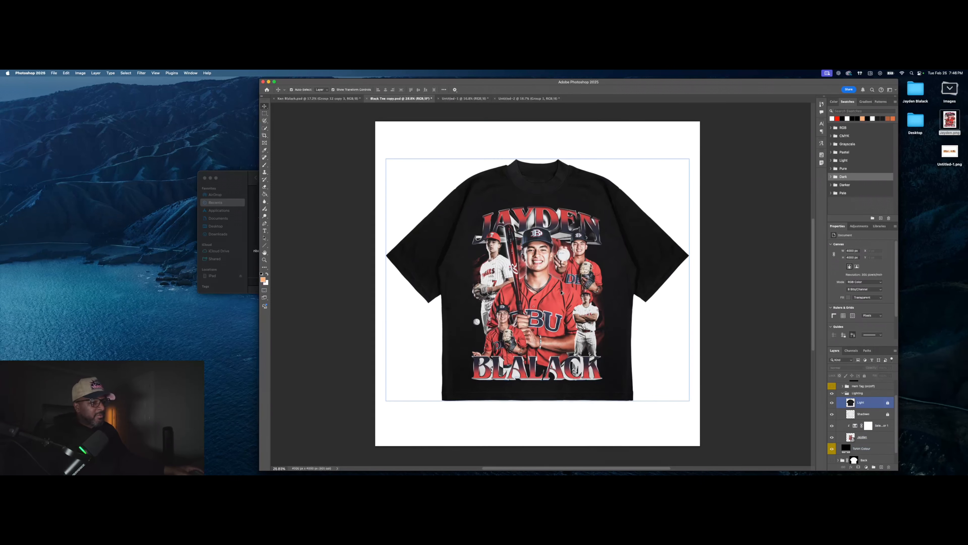
{"action": "scroll", "coordinate": [561, 292], "scroll_direction": "up", "scroll_amount": 3}
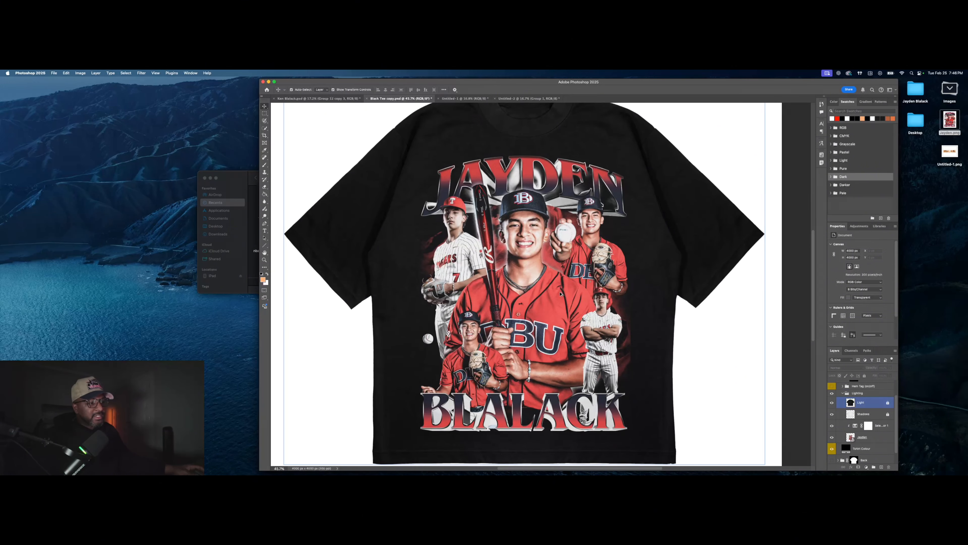
{"action": "left_click", "coordinate": [561, 293]}
{"action": "scroll", "coordinate": [560, 294], "scroll_direction": "down", "scroll_amount": 1}
{"action": "scroll", "coordinate": [560, 294], "scroll_direction": "down", "scroll_amount": 1}
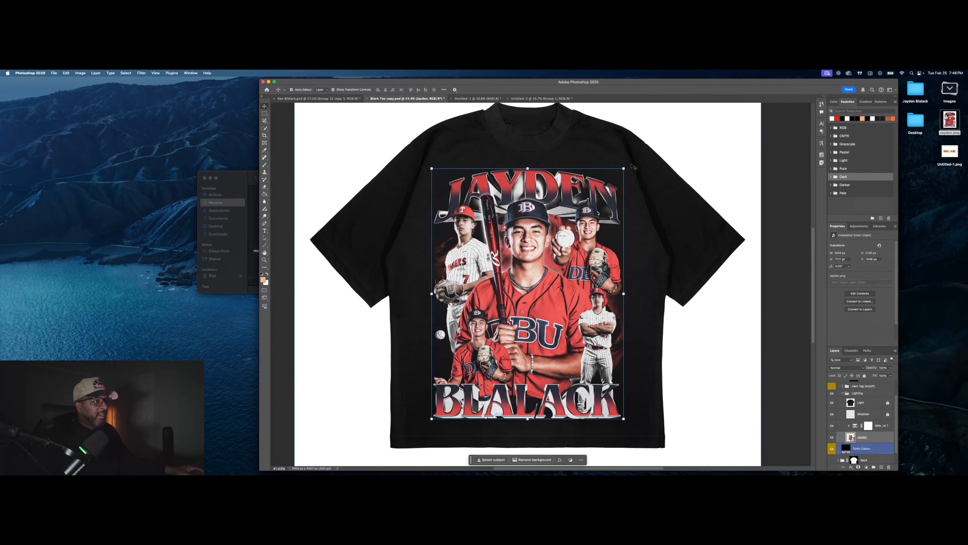
{"action": "left_click", "coordinate": [743, 151]}
{"action": "scroll", "coordinate": [710, 199], "scroll_direction": "up", "scroll_amount": 1}
{"action": "scroll", "coordinate": [709, 198], "scroll_direction": "down", "scroll_amount": 1}
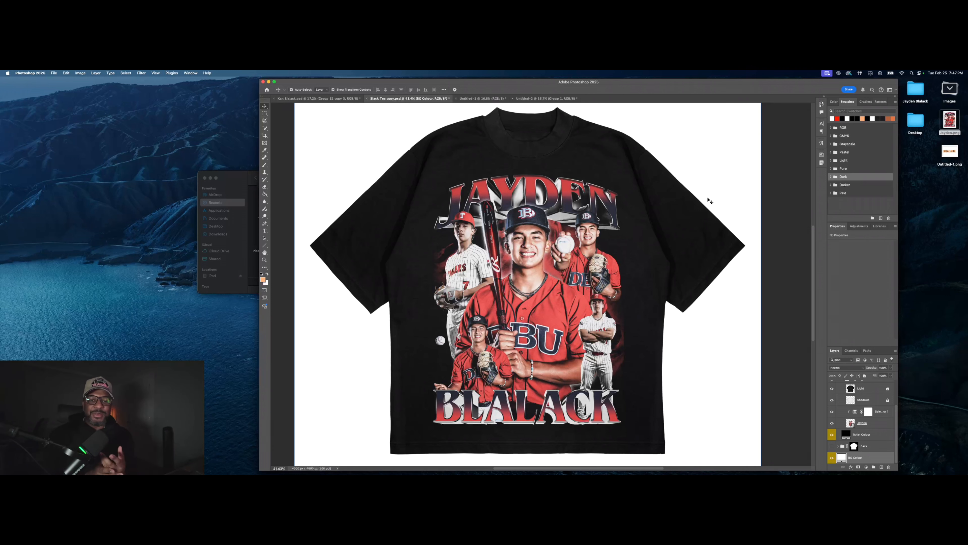
{"action": "left_click", "coordinate": [950, 89]}
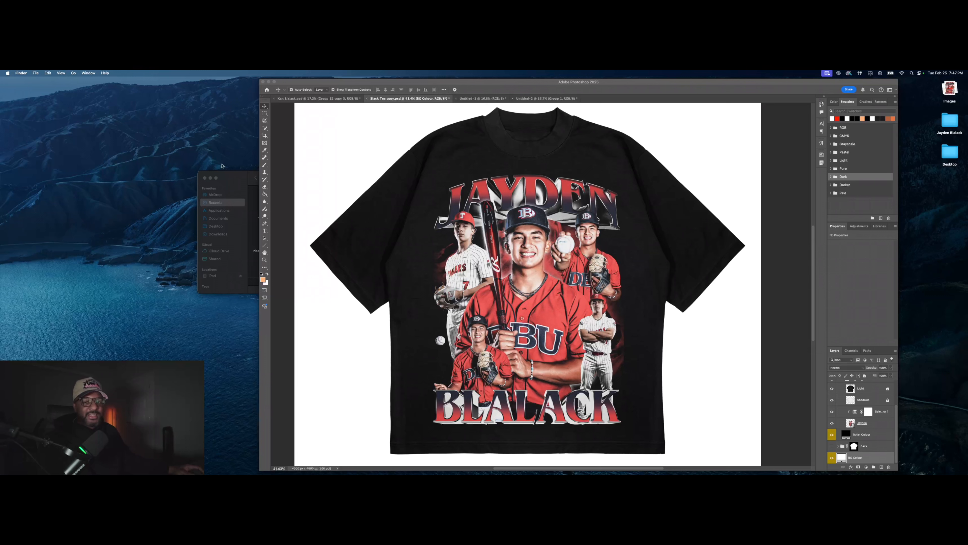
Step: Cancel a new Photoshop document, then open the reference 1.png in Preview
{"action": "mouse_move", "coordinate": [190, 472]}
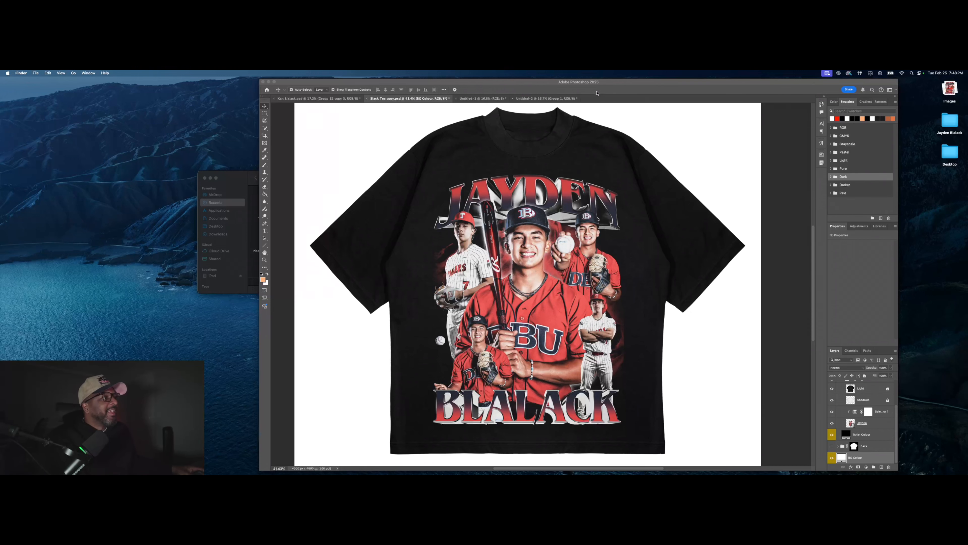
{"action": "right_click", "coordinate": [592, 97]}
{"action": "left_click", "coordinate": [609, 128]}
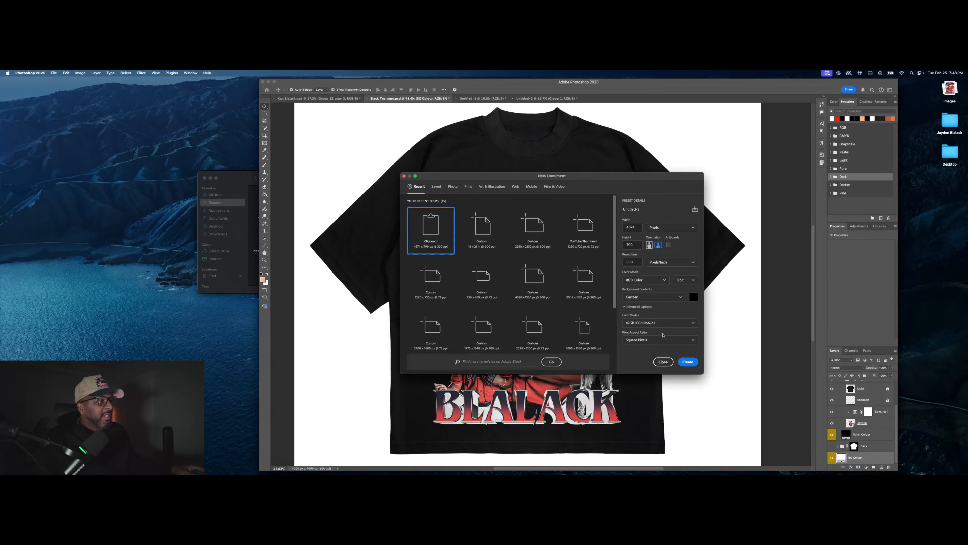
{"action": "left_click", "coordinate": [663, 362]}
{"action": "mouse_move", "coordinate": [409, 473]}
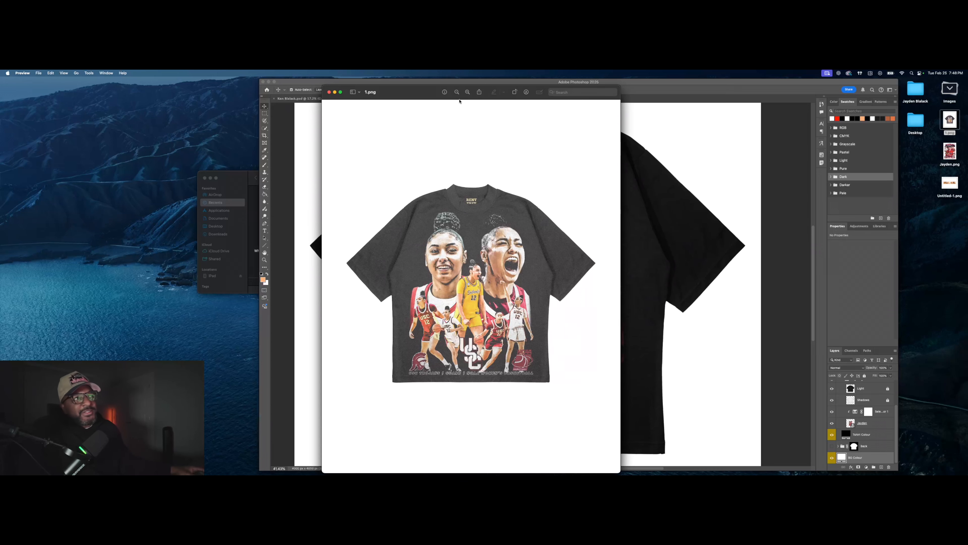
{"action": "left_click", "coordinate": [469, 93]}
{"action": "left_click", "coordinate": [468, 93]}
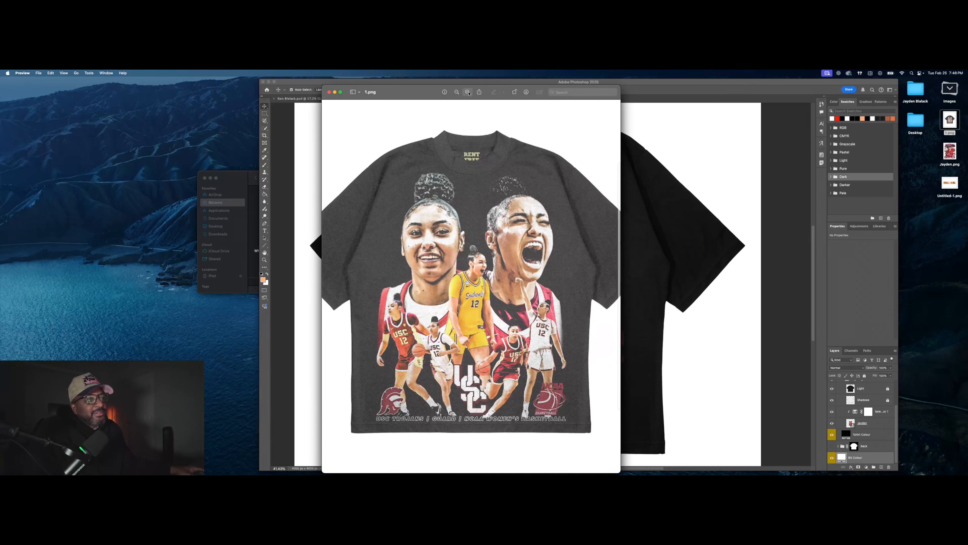
{"action": "scroll", "coordinate": [591, 236], "scroll_direction": "down", "scroll_amount": 2}
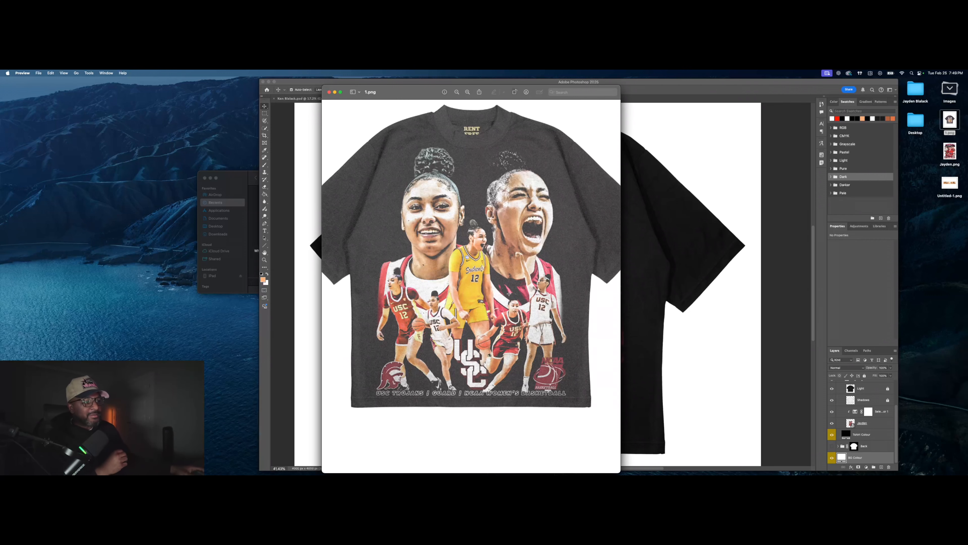
{"action": "left_click", "coordinate": [457, 93]}
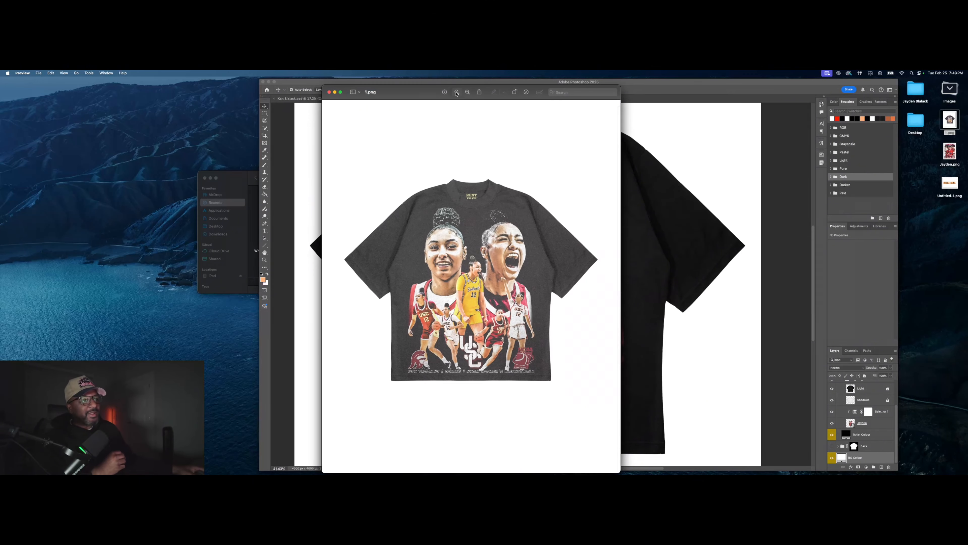